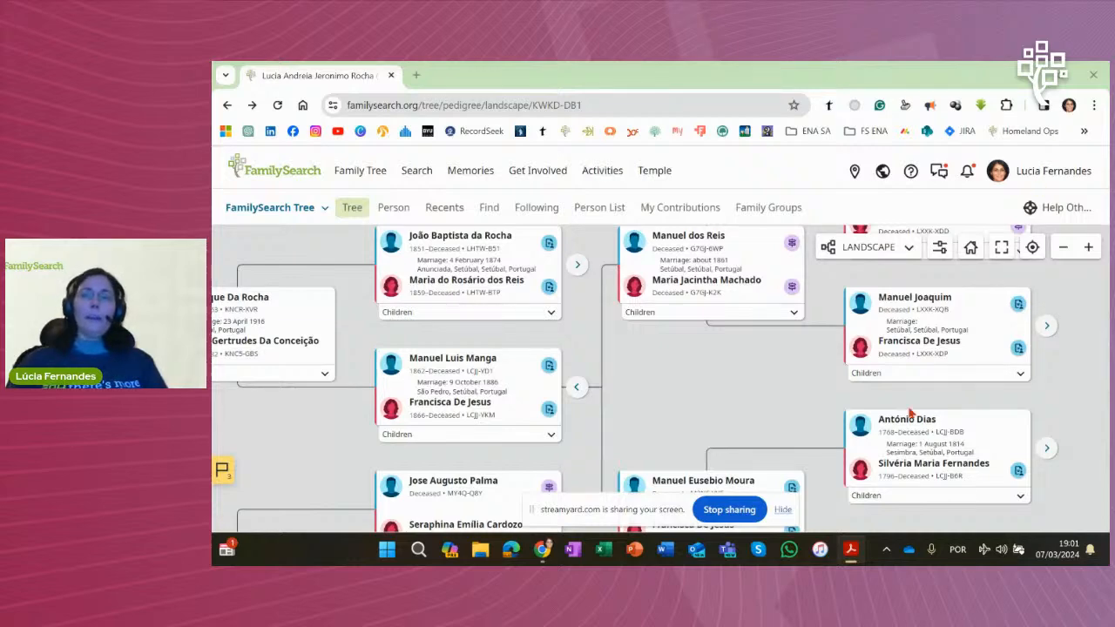
# Step: Preview the record hints of three husbands in the landscape pedigree: those married in Anunciada, in Setúbal without a date, and in São Pedro
pyautogui.click(548, 244)
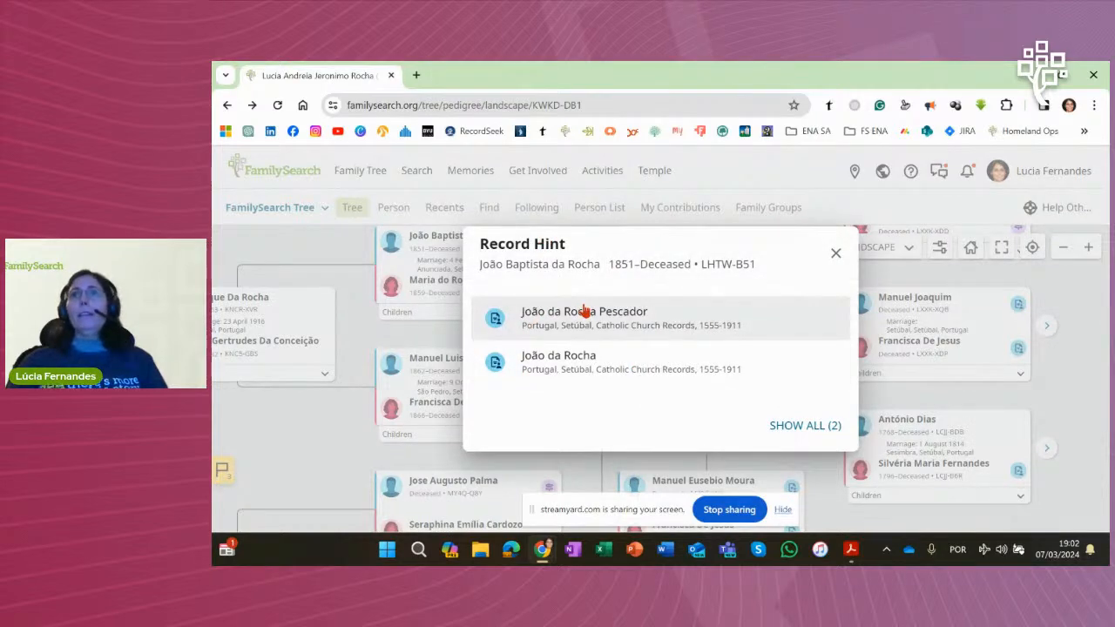
pyautogui.click(837, 255)
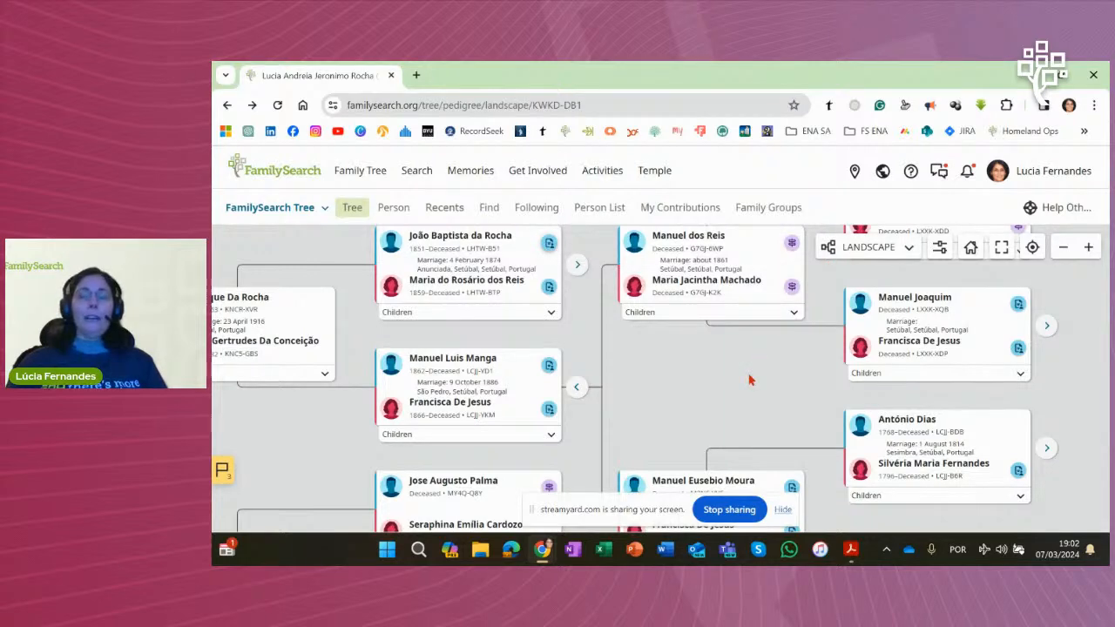
pyautogui.click(1016, 306)
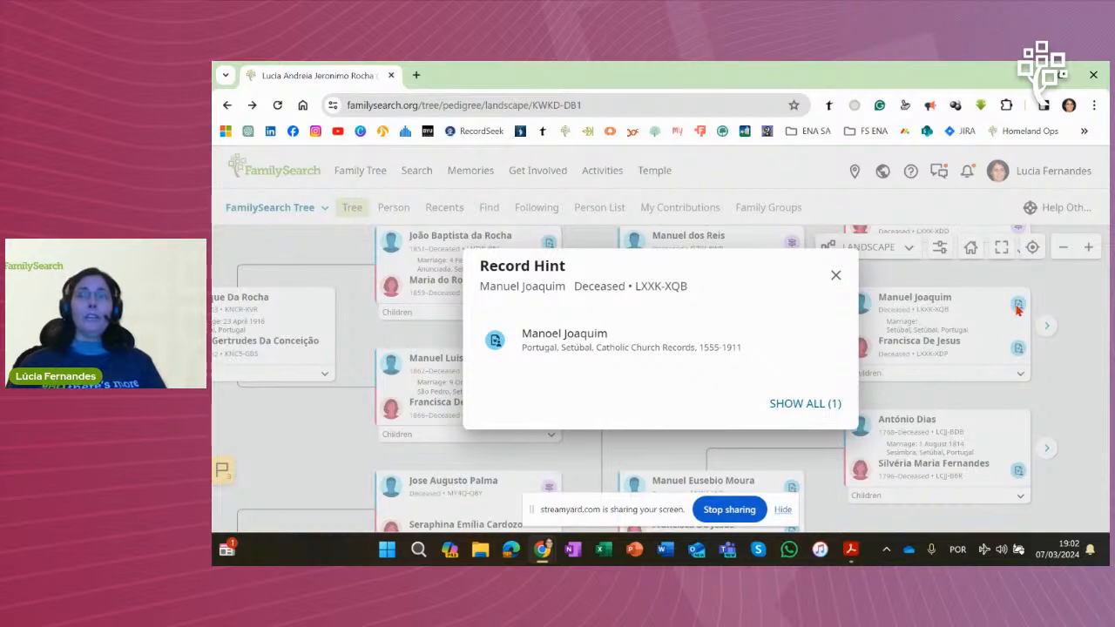
pyautogui.click(835, 277)
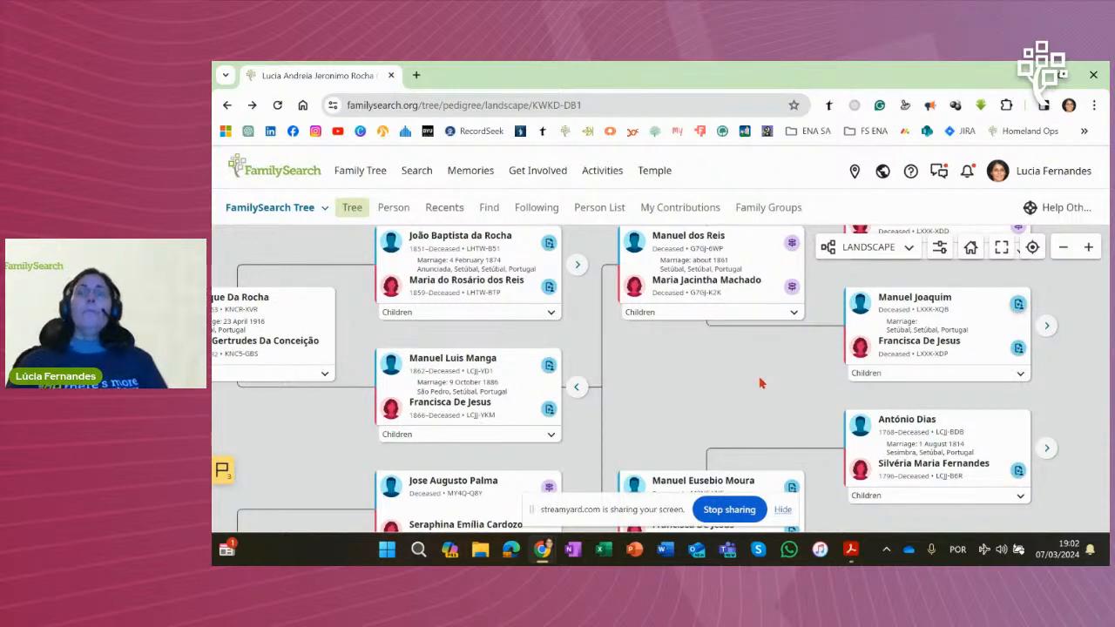
pyautogui.click(549, 366)
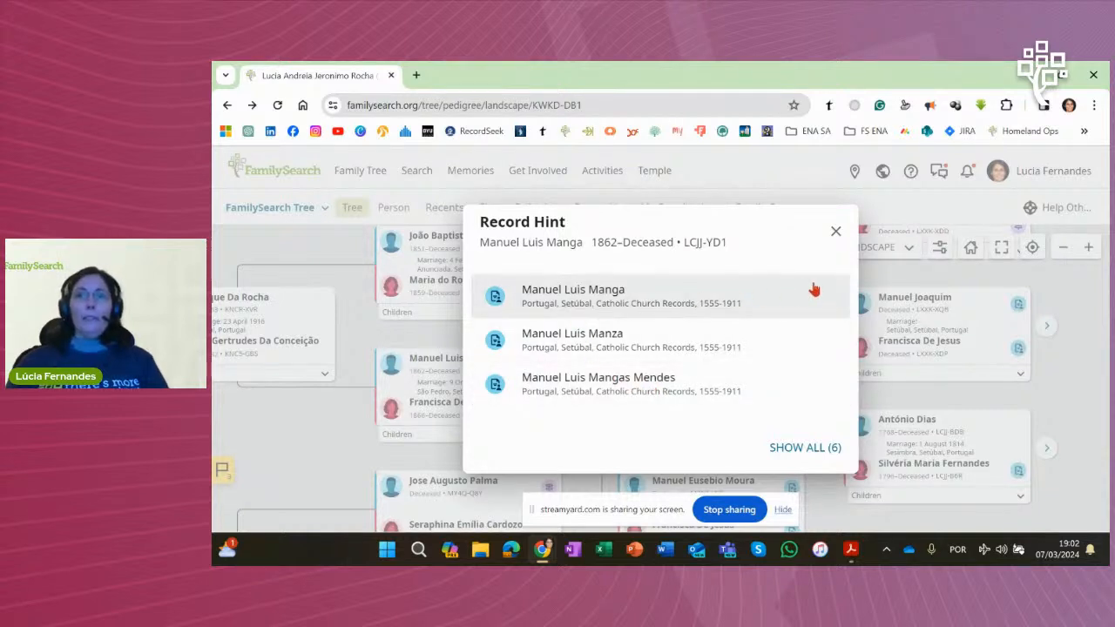
pyautogui.click(835, 233)
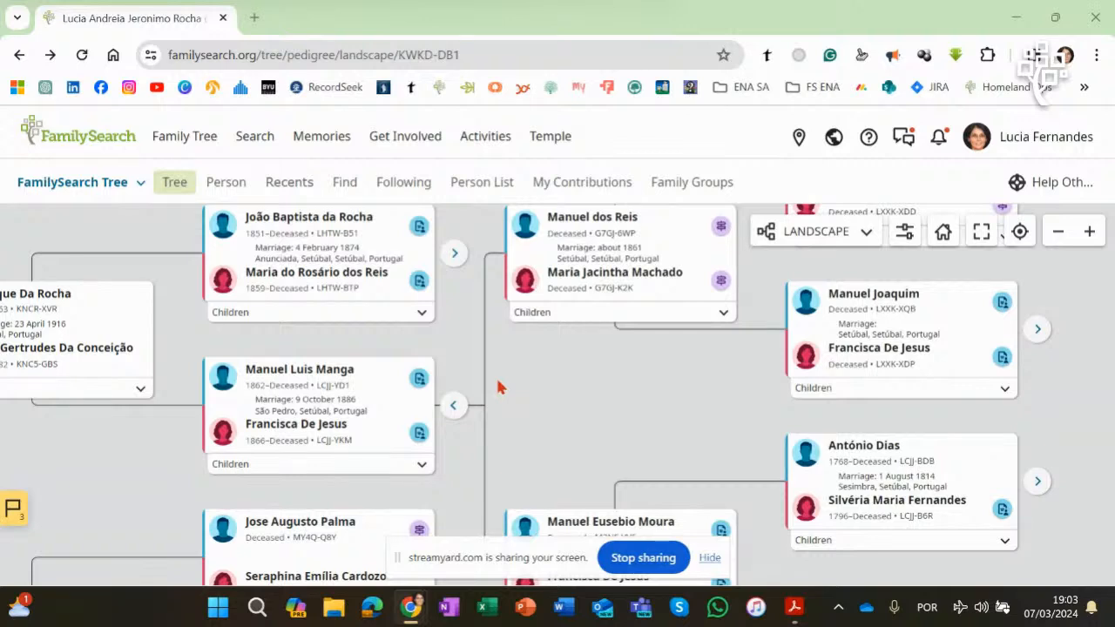
# Step: Examine all record hints for the husband married in Anunciada, return to the tree, and preview those of the husband married in São Pedro
pyautogui.click(421, 228)
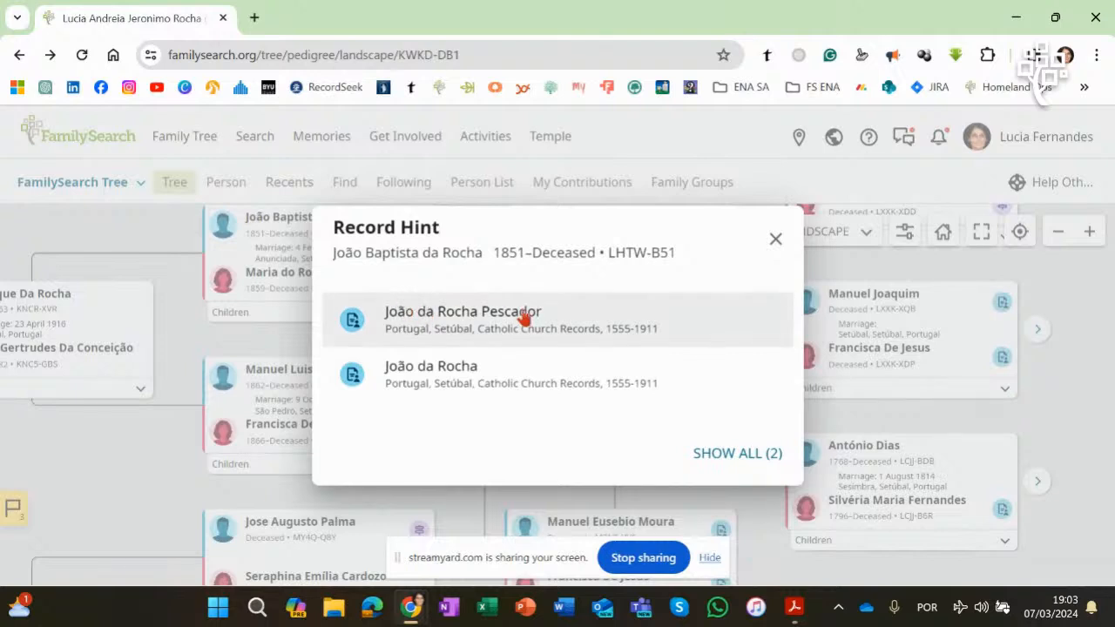
pyautogui.click(731, 451)
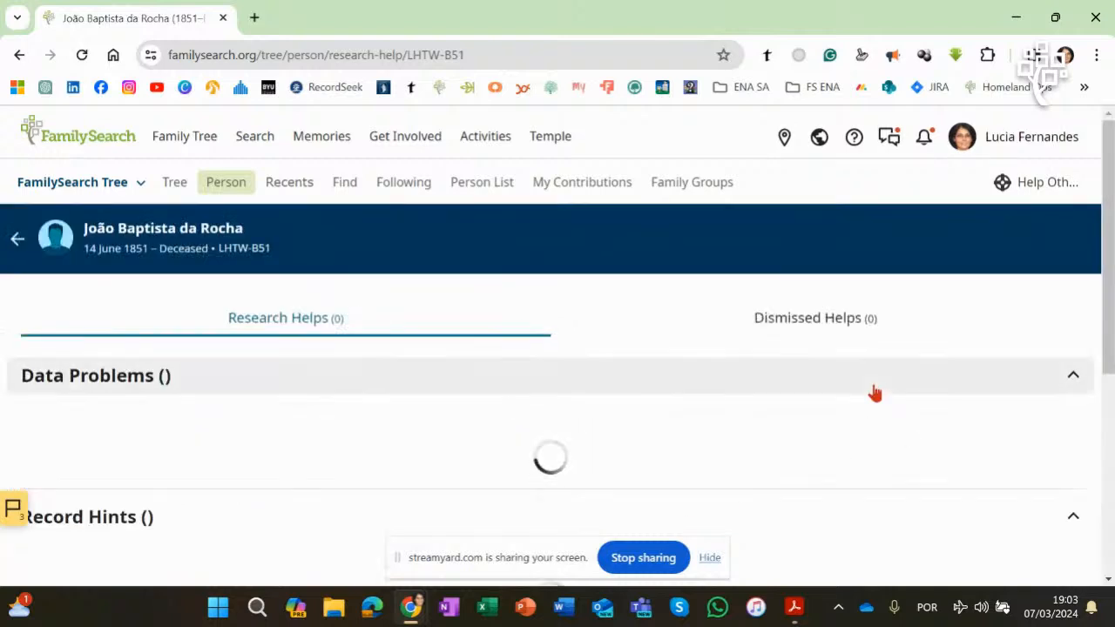
pyautogui.moveTo(1106, 203); pyautogui.dragTo(1104, 344)
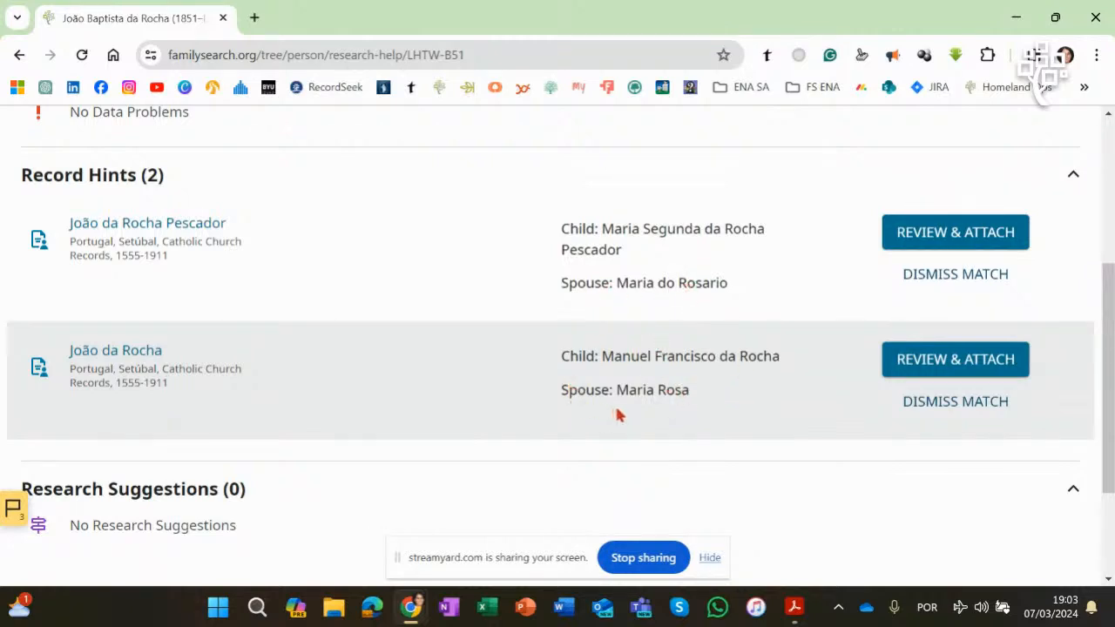
pyautogui.moveTo(1109, 276); pyautogui.dragTo(1110, 202)
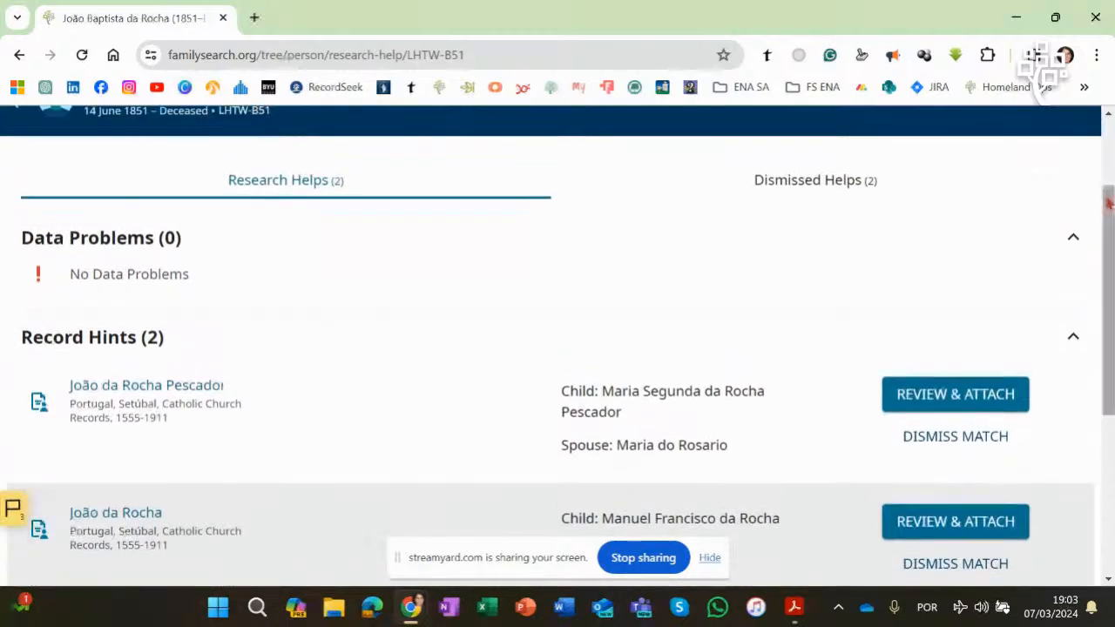
pyautogui.click(20, 56)
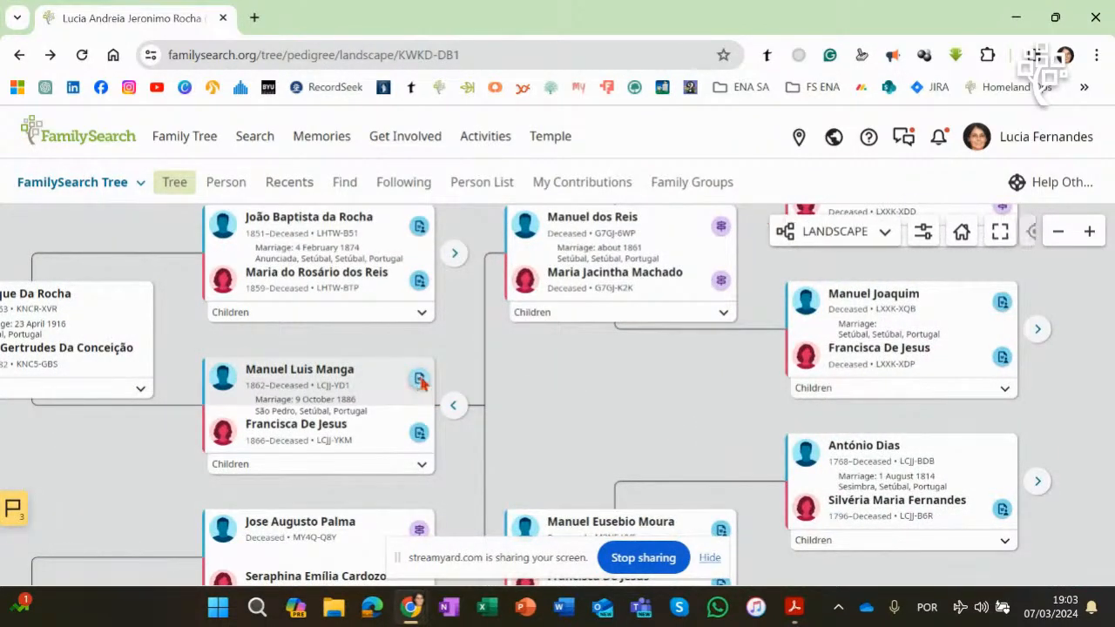
pyautogui.click(419, 380)
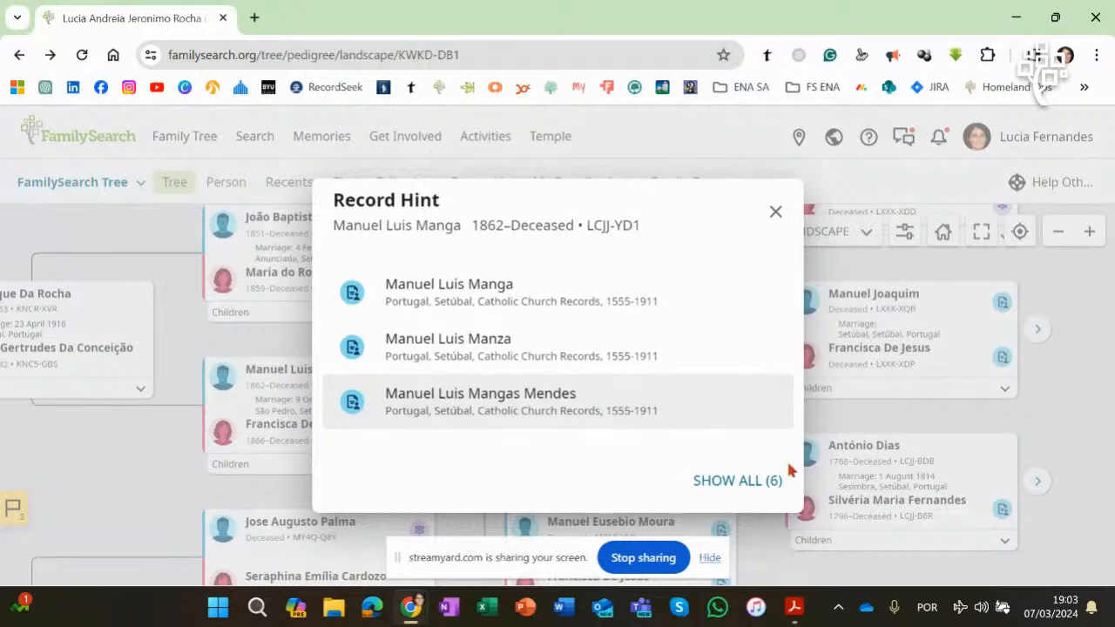
pyautogui.click(1073, 403)
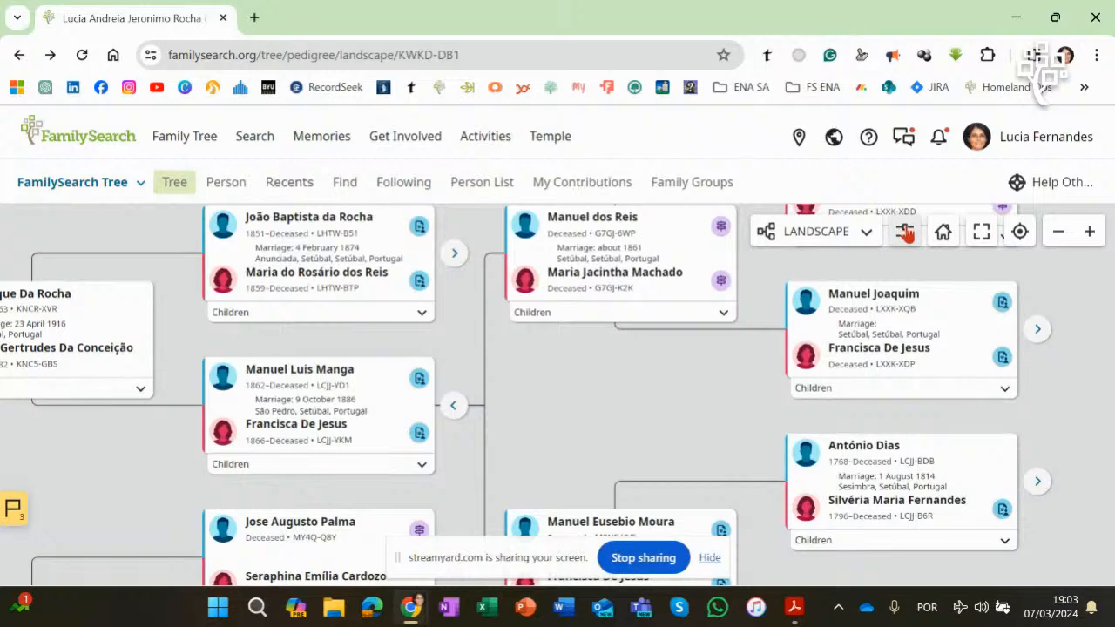
# Step: Hide Research Suggestions, Data Problems, Portraits, Marriages, Children, and Alternate Parents and Spouses in the tree's display options, keeping Record Hints shown
pyautogui.click(904, 231)
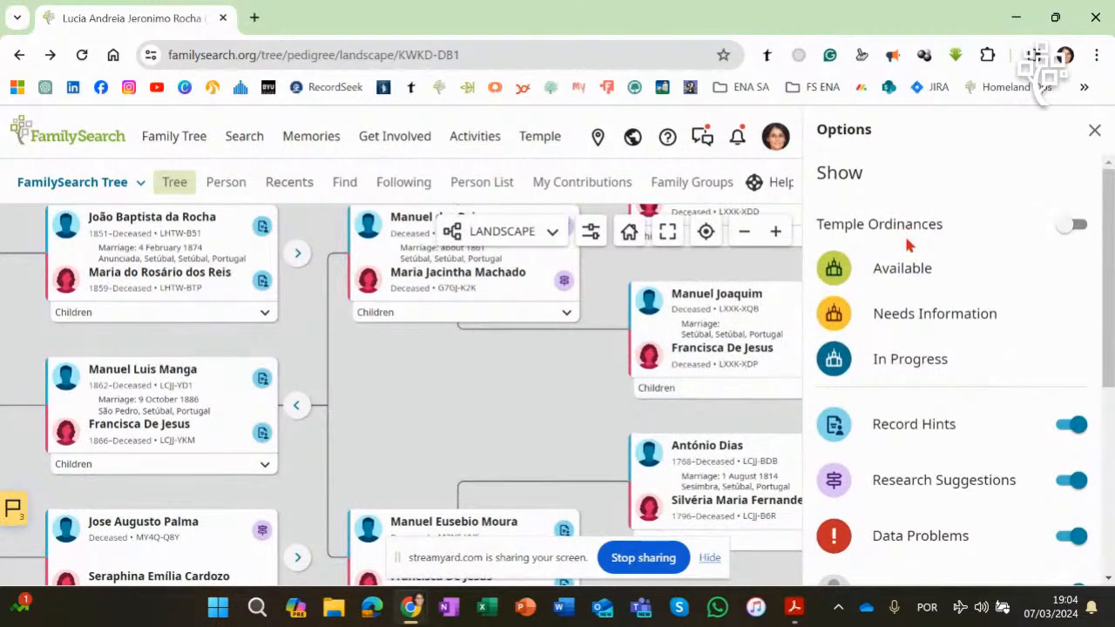
pyautogui.scroll(-1, 1106, 248)
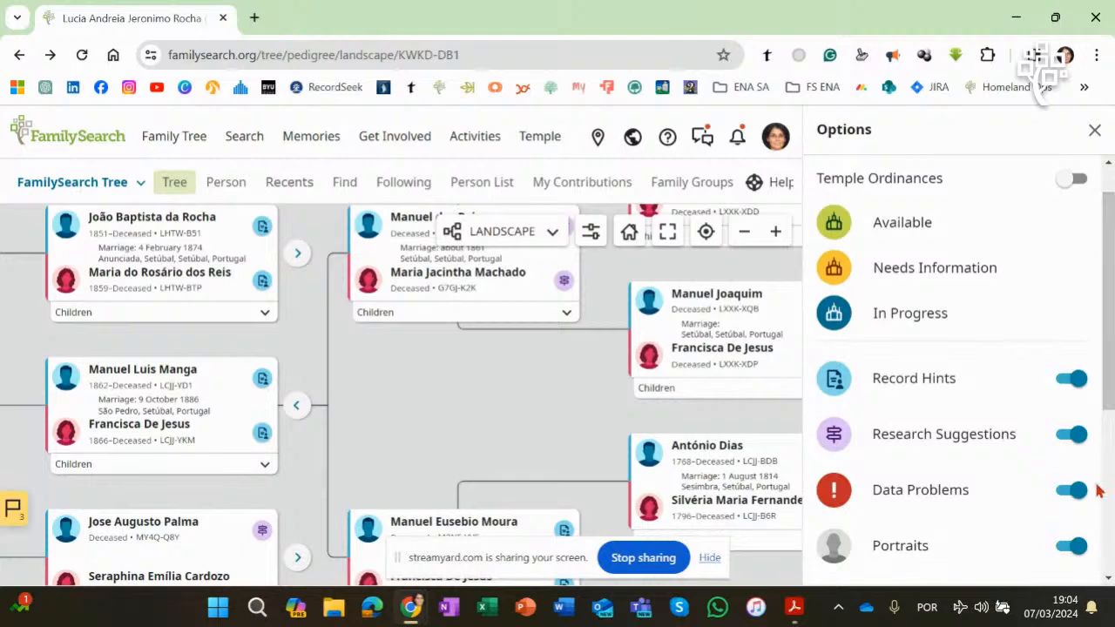
pyautogui.click(1066, 435)
pyautogui.click(1068, 490)
pyautogui.click(1071, 547)
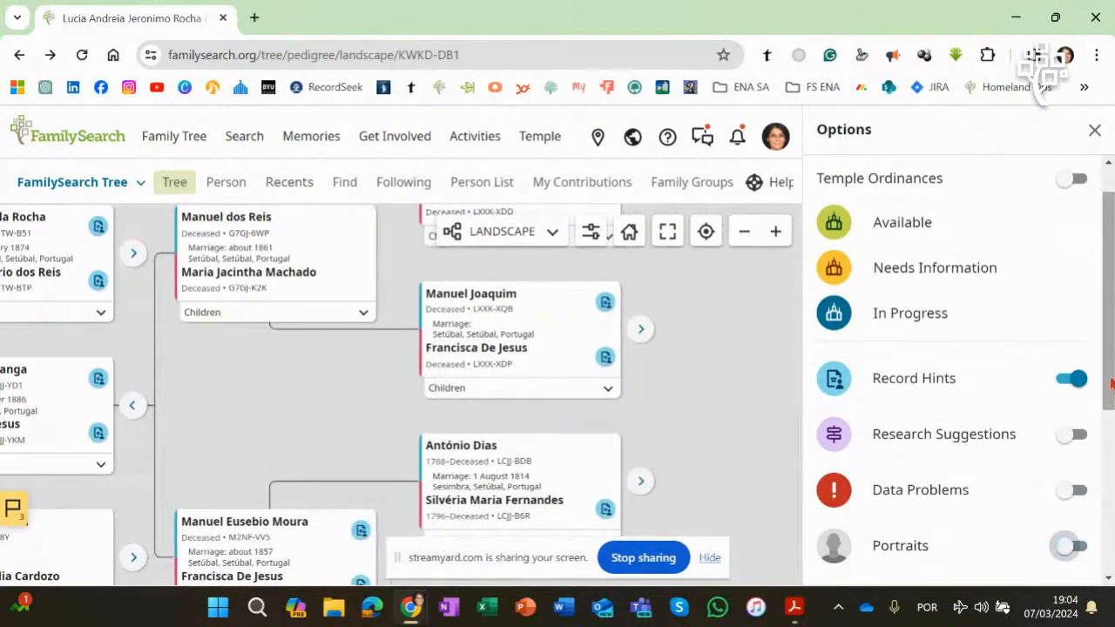
pyautogui.scroll(-4, 1107, 435)
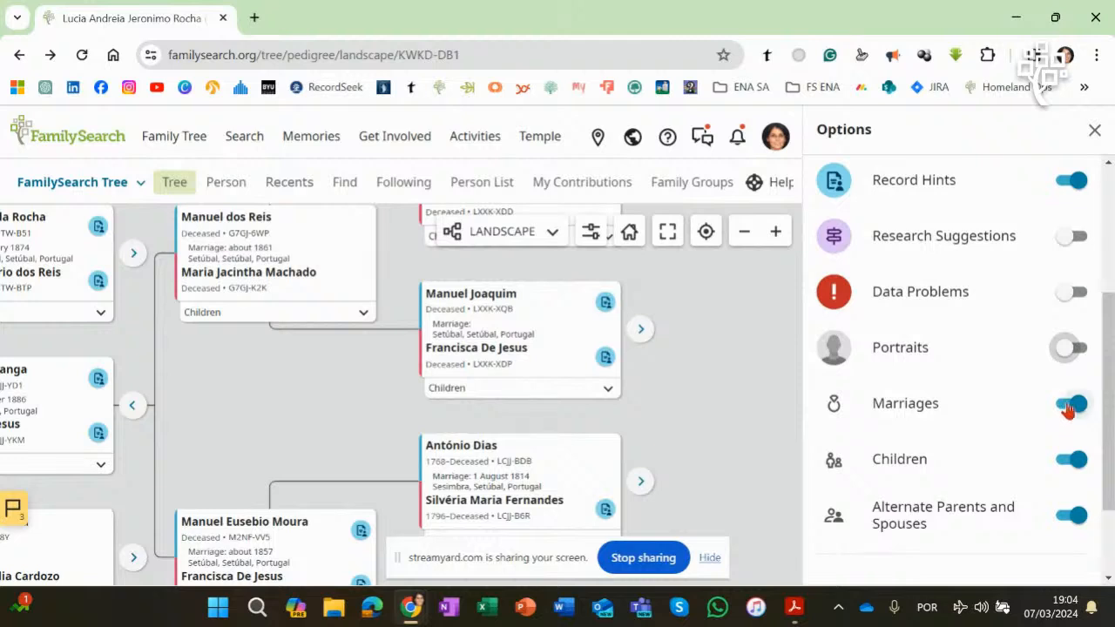
pyautogui.click(1070, 403)
pyautogui.click(1074, 517)
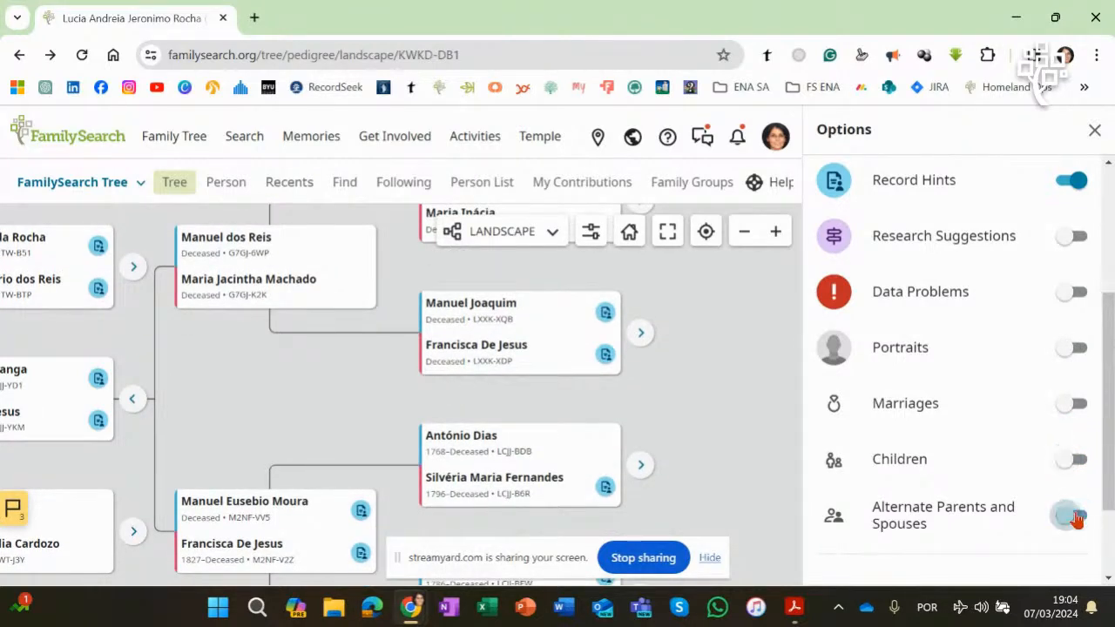
pyautogui.scroll(-1, 1110, 427)
# Step: Show Research Suggestions, Data Problems, Portraits, Marriages, Children, and Alternate Parents and Spouses in the tree again and close the display options
pyautogui.scroll(1, 1110, 427)
pyautogui.scroll(2, 1109, 427)
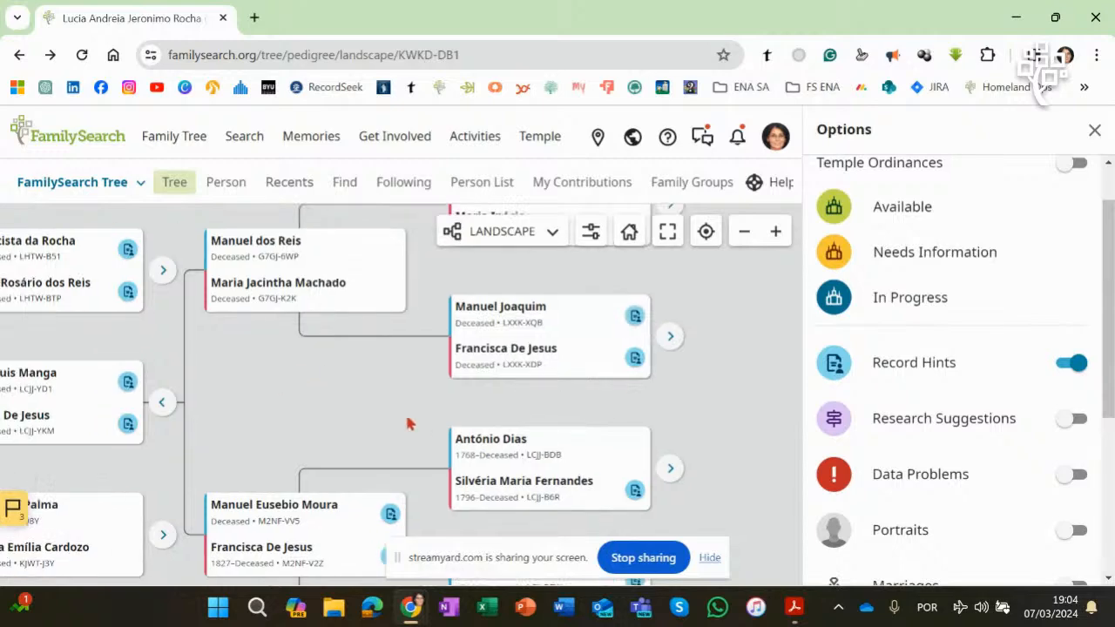
pyautogui.click(1074, 419)
pyautogui.click(1073, 474)
pyautogui.scroll(-3, 1107, 471)
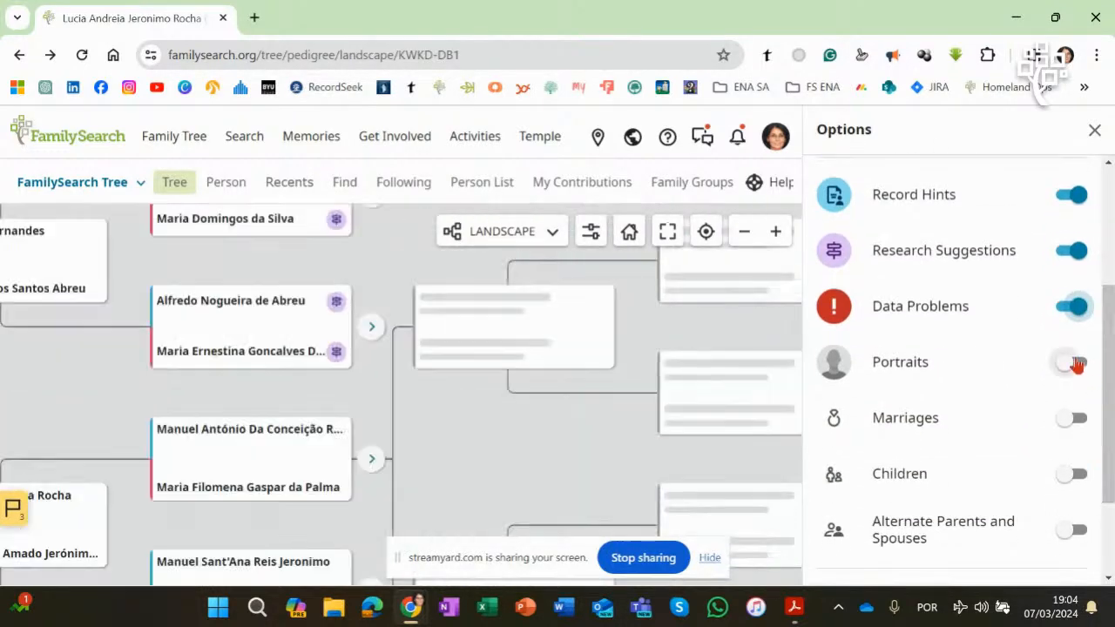
pyautogui.click(1070, 365)
pyautogui.click(1073, 420)
pyautogui.click(1073, 475)
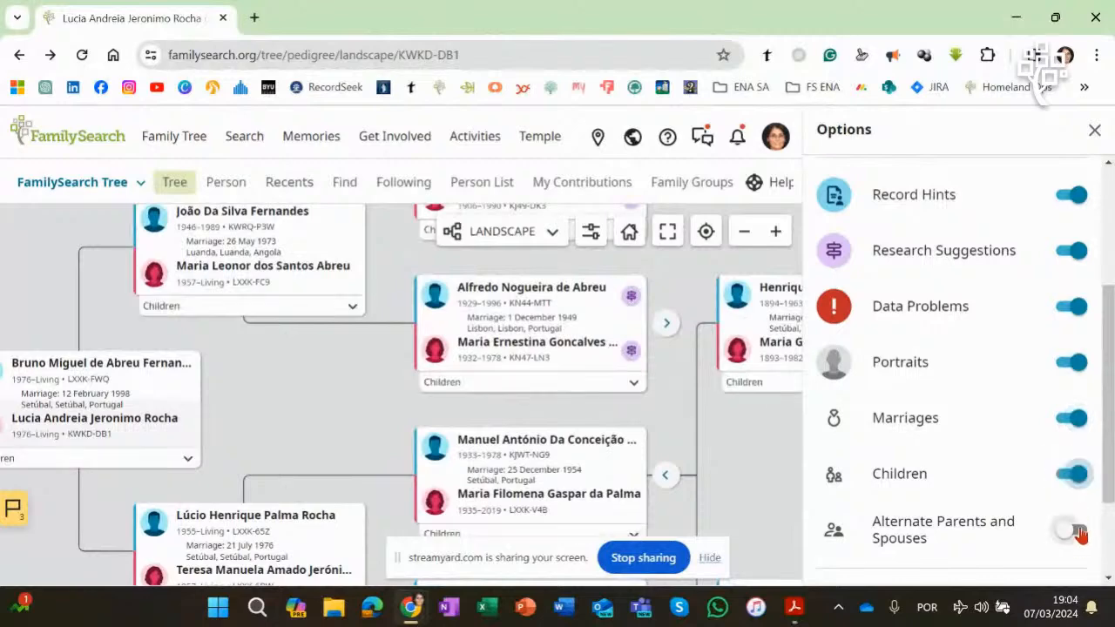
pyautogui.click(1071, 529)
pyautogui.scroll(-2, 1071, 530)
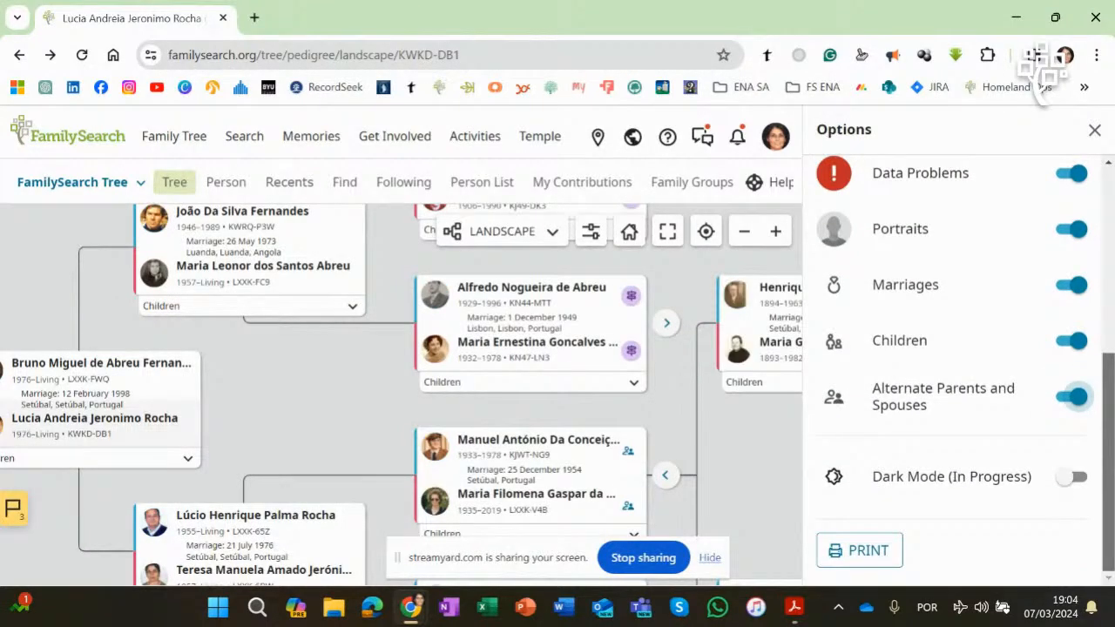
pyautogui.scroll(5, 1099, 322)
pyautogui.click(1093, 131)
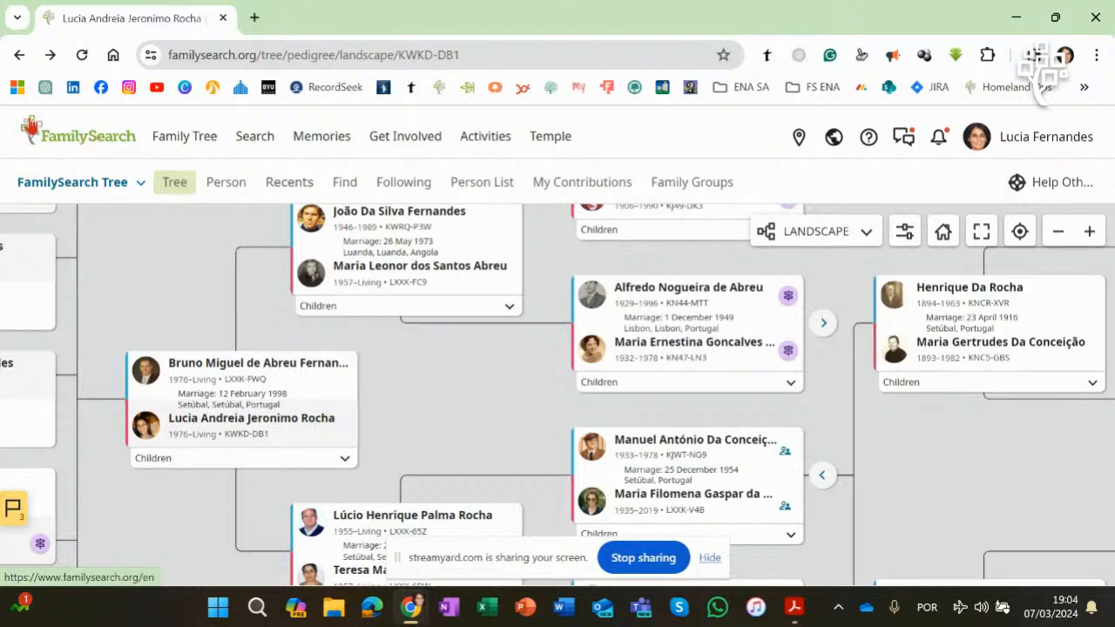
# Step: Go to the site's home page, open its Hints list, and look through the relatives with historical record hints
pyautogui.click(67, 143)
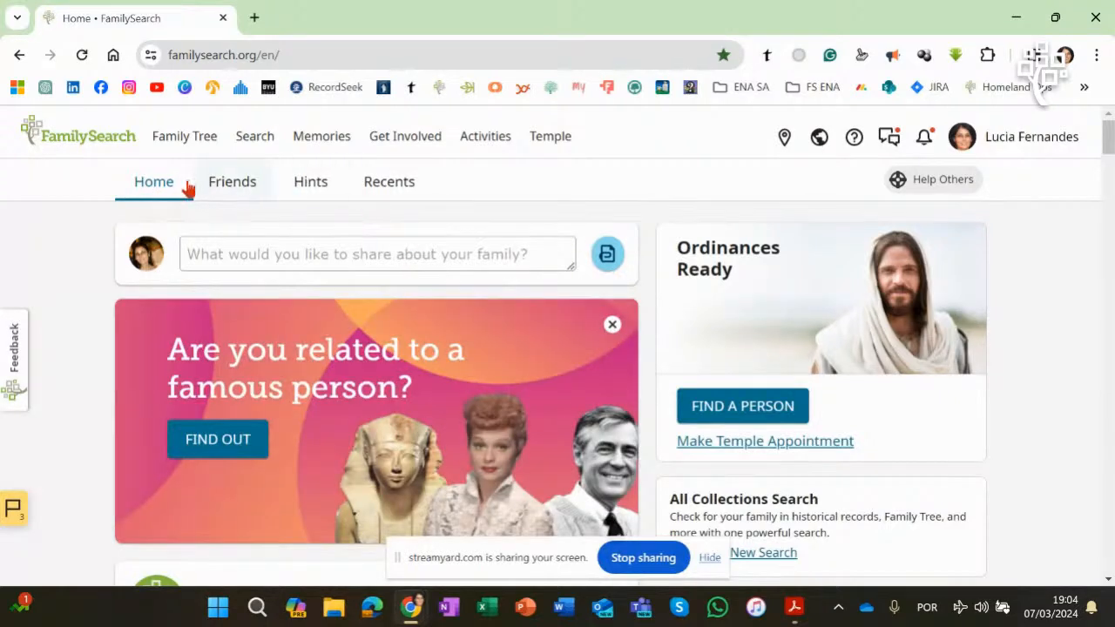
pyautogui.click(310, 182)
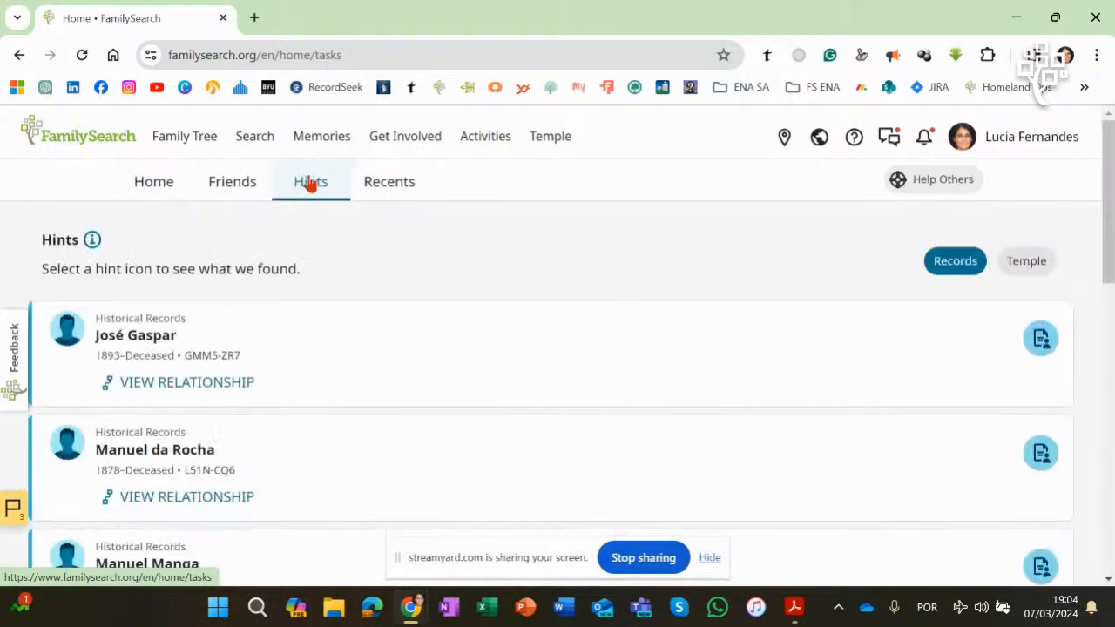
pyautogui.scroll(-2, 1105, 223)
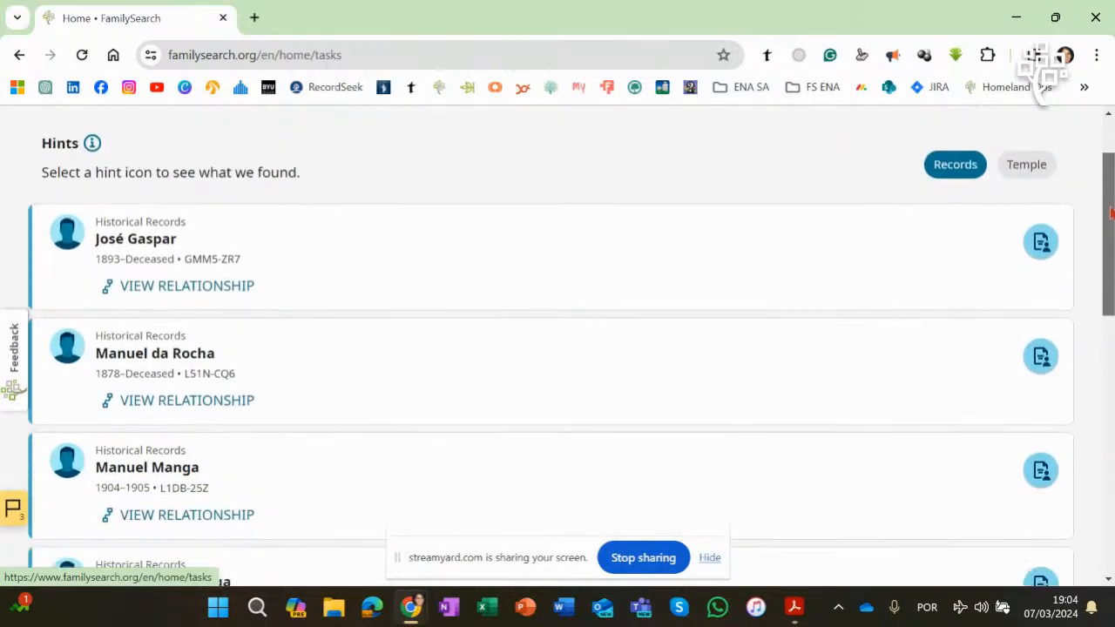
pyautogui.scroll(-6, 1104, 231)
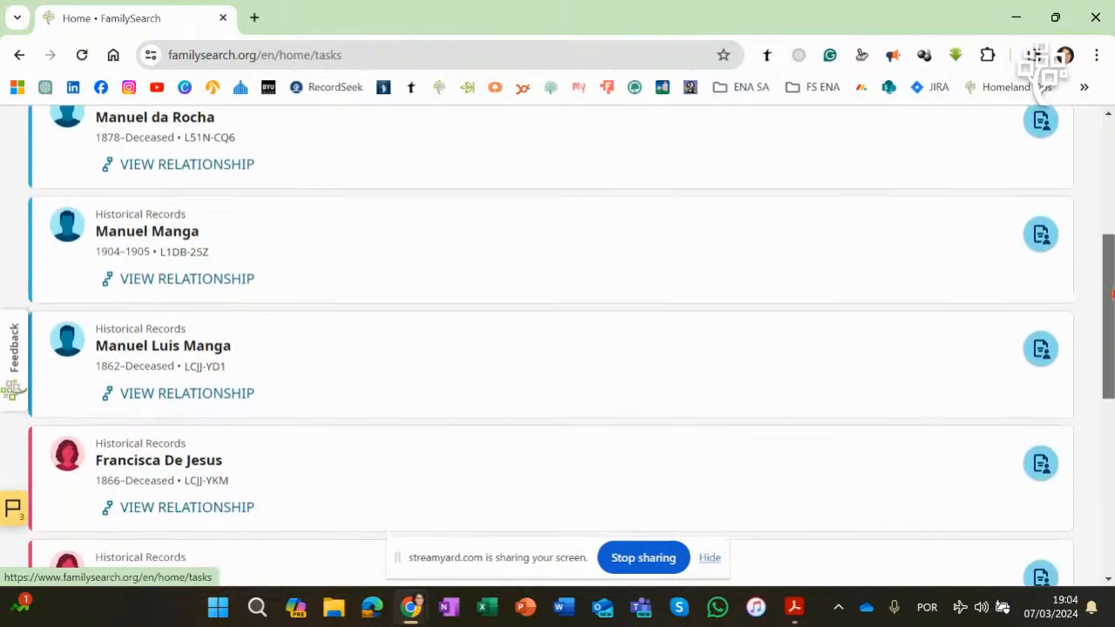
pyautogui.scroll(-2, 557, 349)
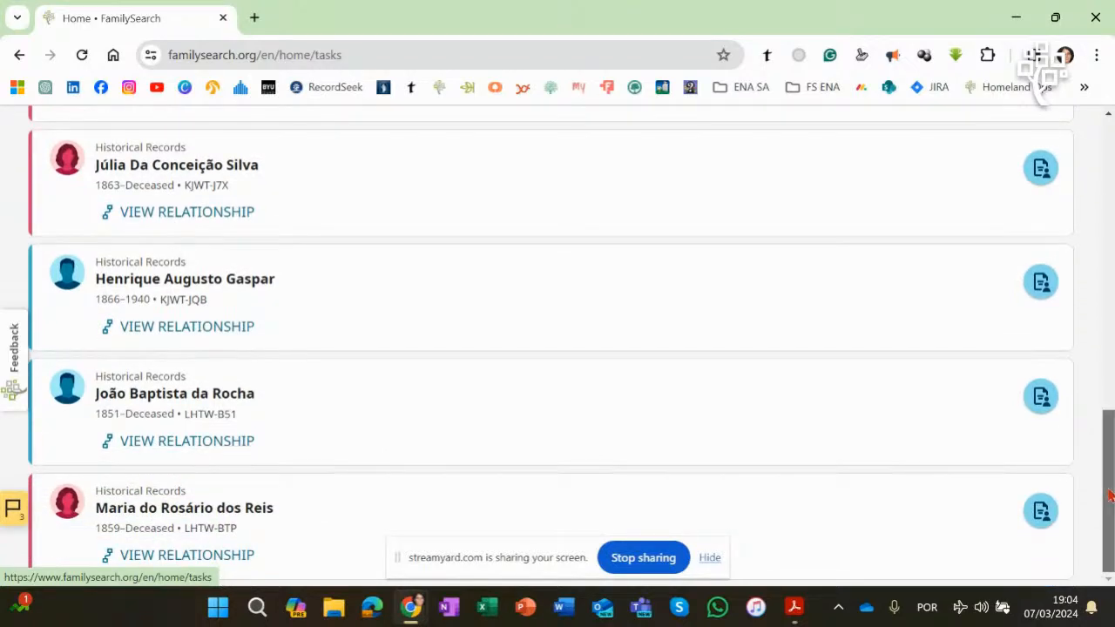
pyautogui.moveTo(1108, 495); pyautogui.dragTo(1098, 242)
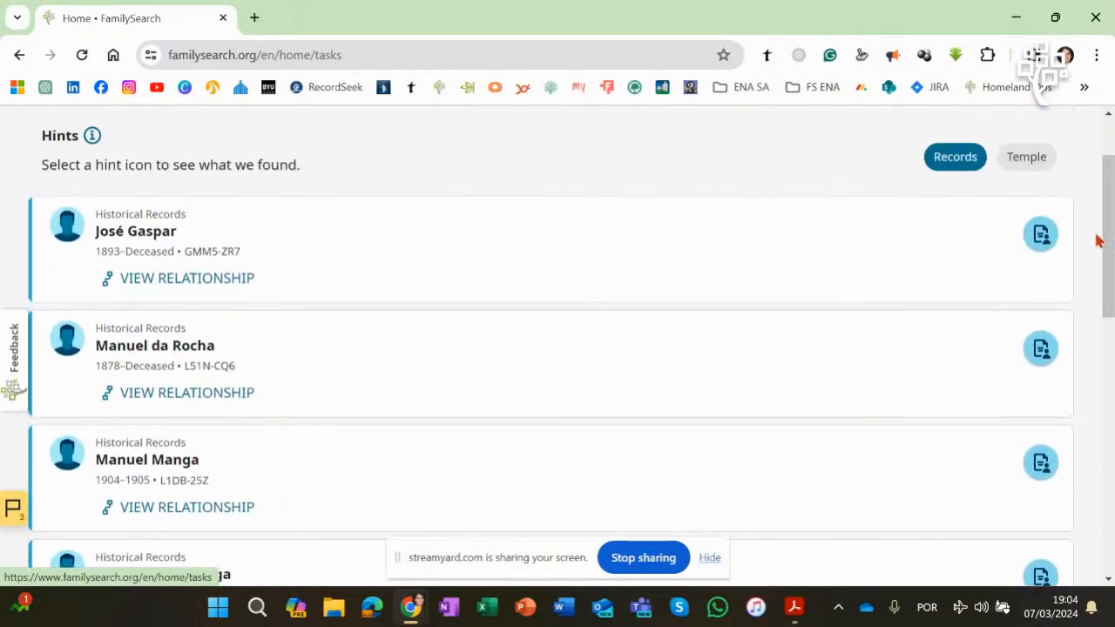
# Step: Expand the first relative's Portugal, Setúbal, Catholic Church Records, 1555-1911 hint, examine its events and relationships, and browse the following hints
pyautogui.click(1039, 236)
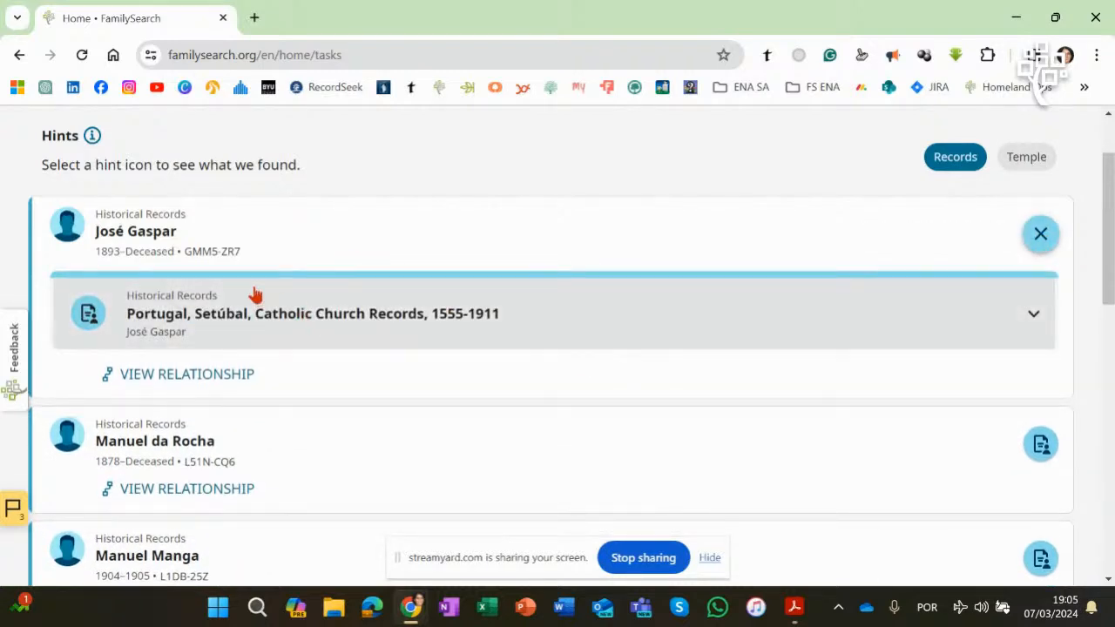
pyautogui.moveTo(1111, 201); pyautogui.dragTo(1111, 231)
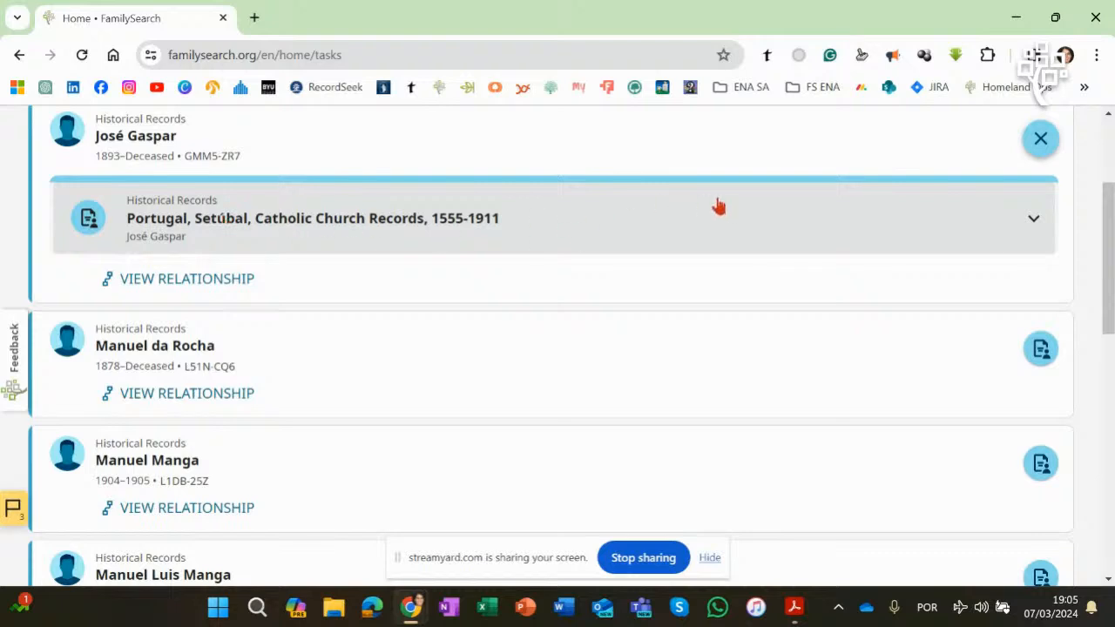
pyautogui.click(1034, 223)
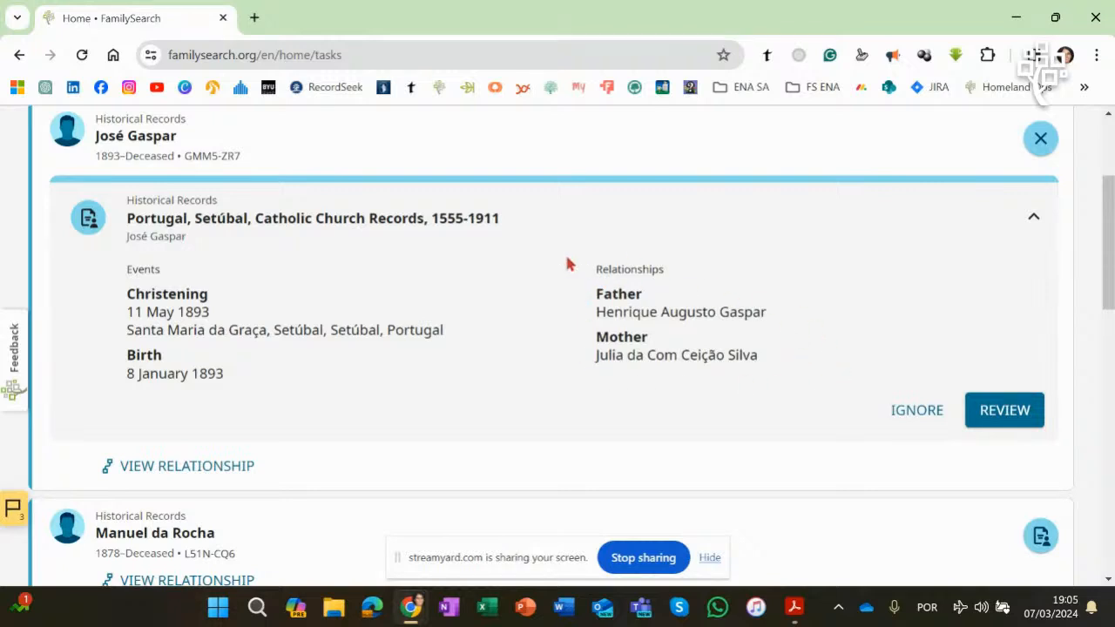
pyautogui.scroll(-1, 1105, 261)
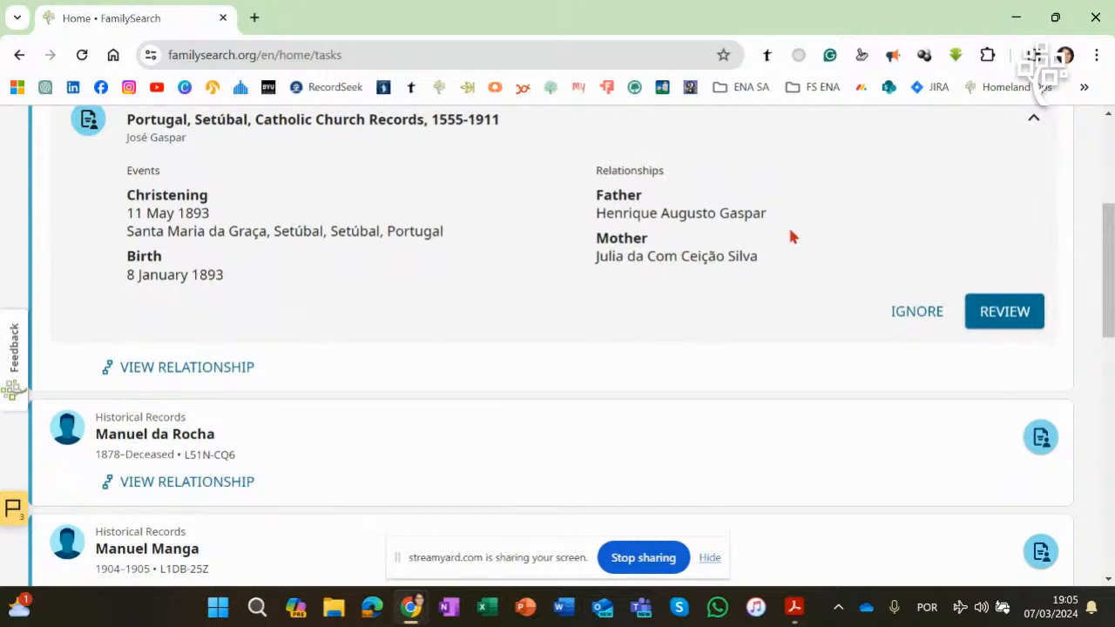
pyautogui.scroll(1, 1104, 262)
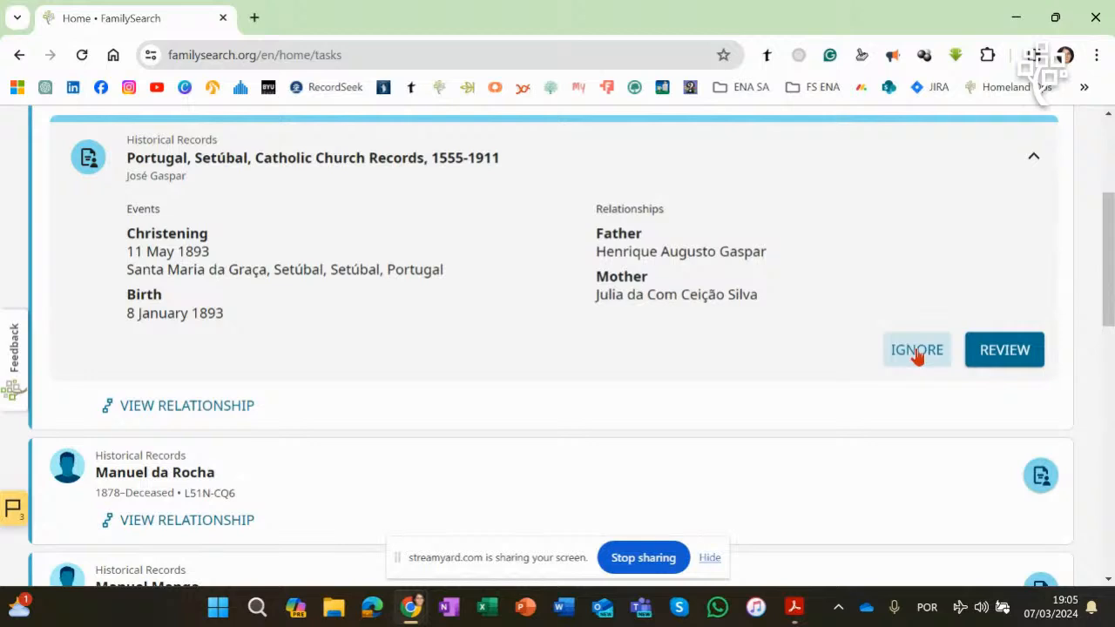
pyautogui.moveTo(1108, 218); pyautogui.dragTo(1097, 305)
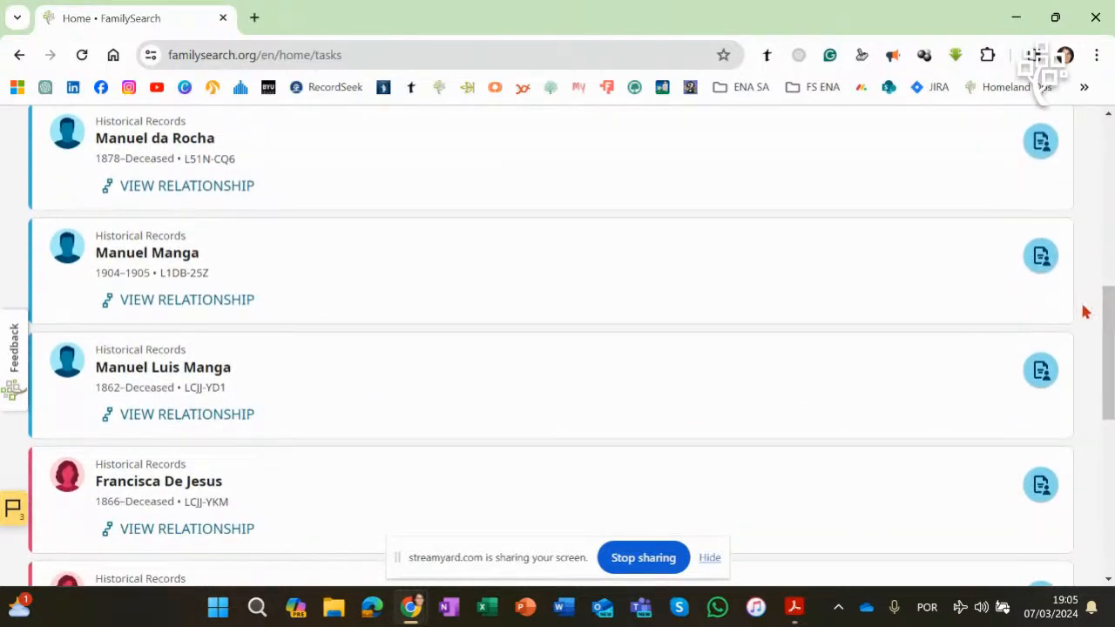
# Step: Expand the historical record hints of the third and fifth relatives on the Hints list and browse the records offered
pyautogui.click(1040, 260)
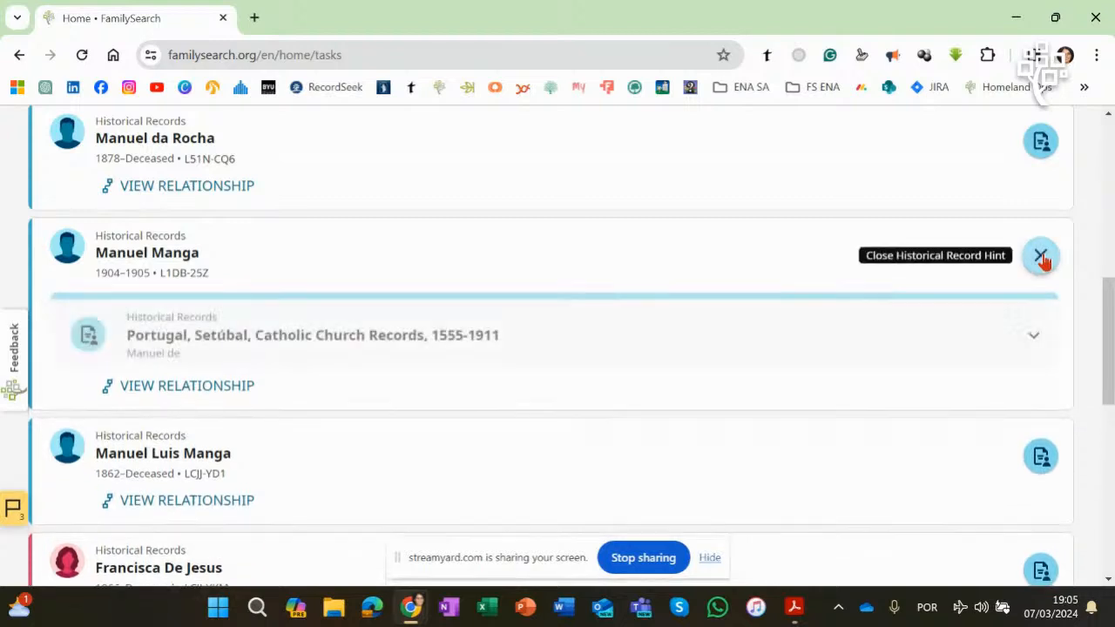
pyautogui.moveTo(1108, 297); pyautogui.dragTo(1097, 356)
pyautogui.click(1040, 358)
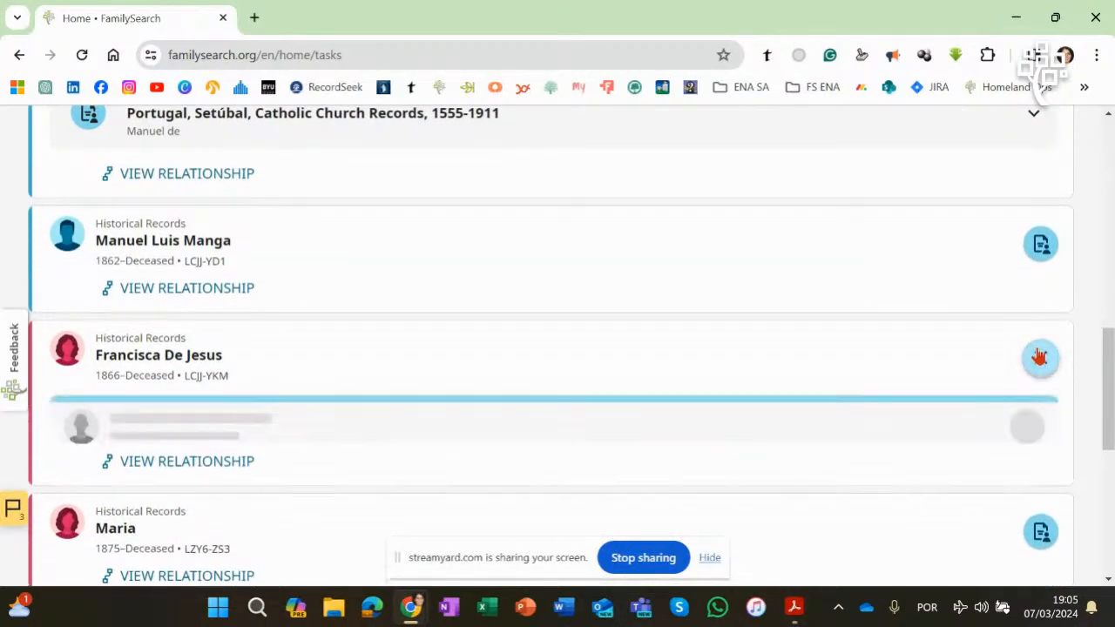
pyautogui.moveTo(1105, 298); pyautogui.dragTo(1111, 422)
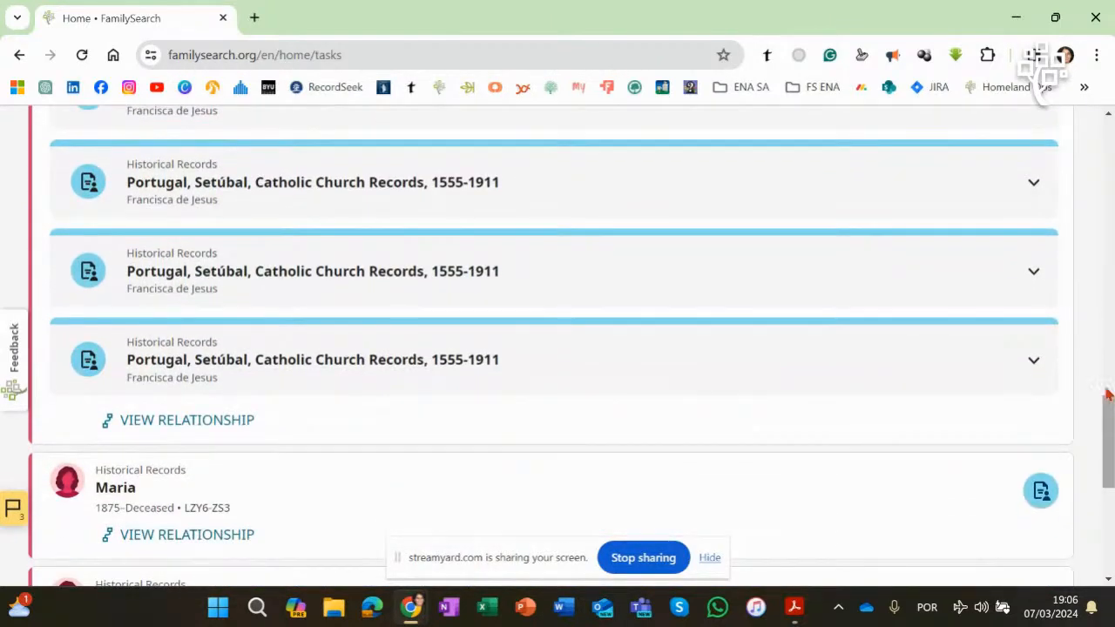
# Step: Examine the relationships in two of the fifth relative's Portugal, Setúbal, Catholic Church Records, 1555-1911 hints and one Portugal Baptisms, 1570-1910 hint
pyautogui.click(1034, 274)
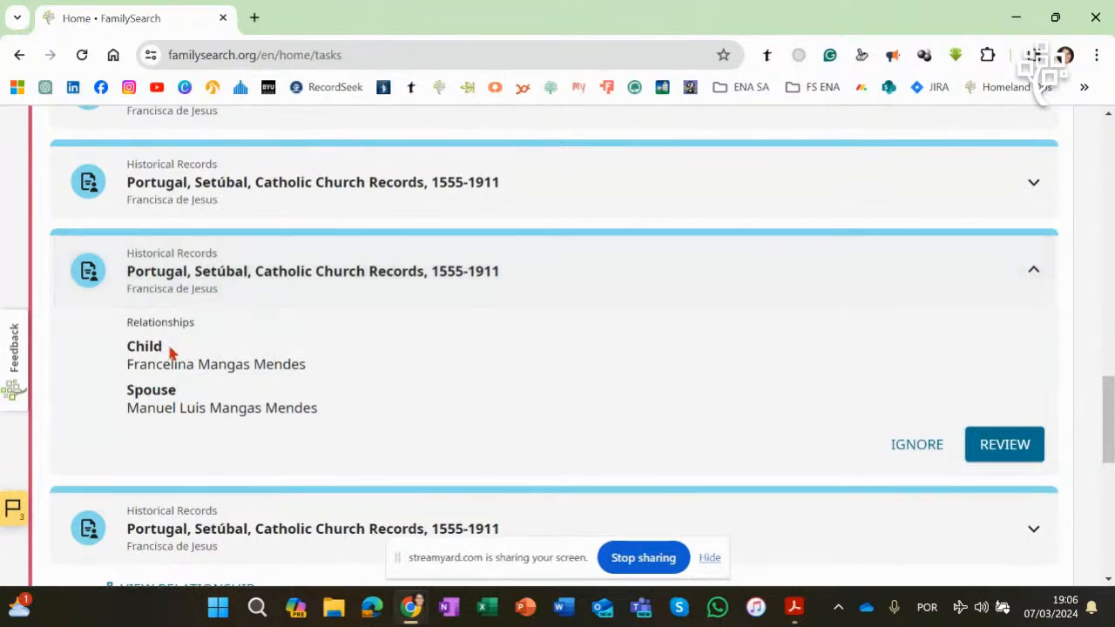
pyautogui.click(1034, 184)
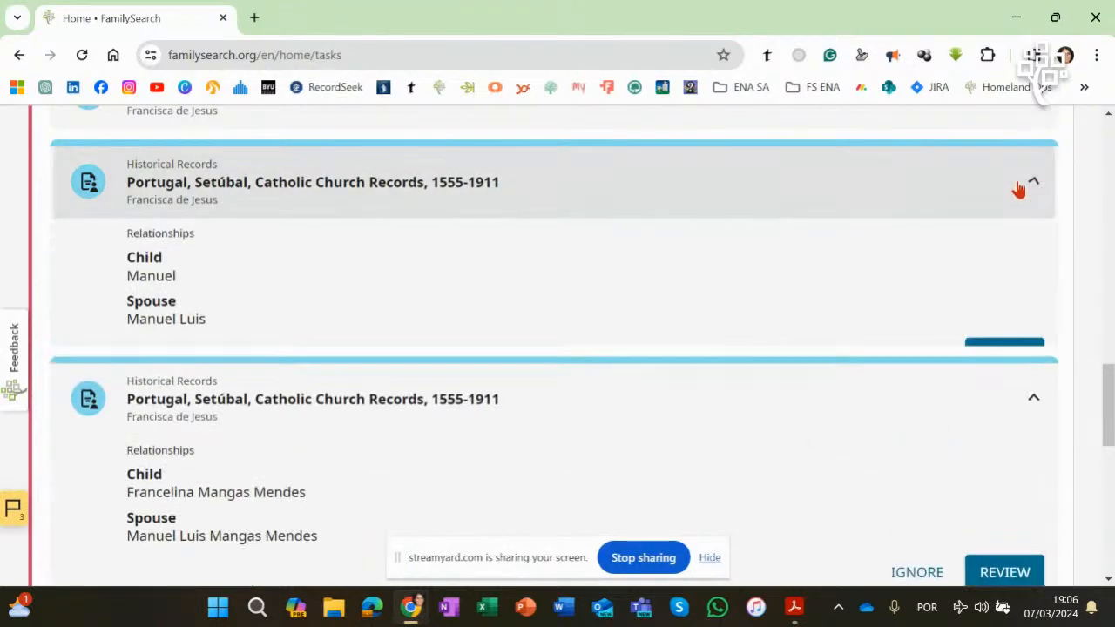
pyautogui.scroll(3, 989, 361)
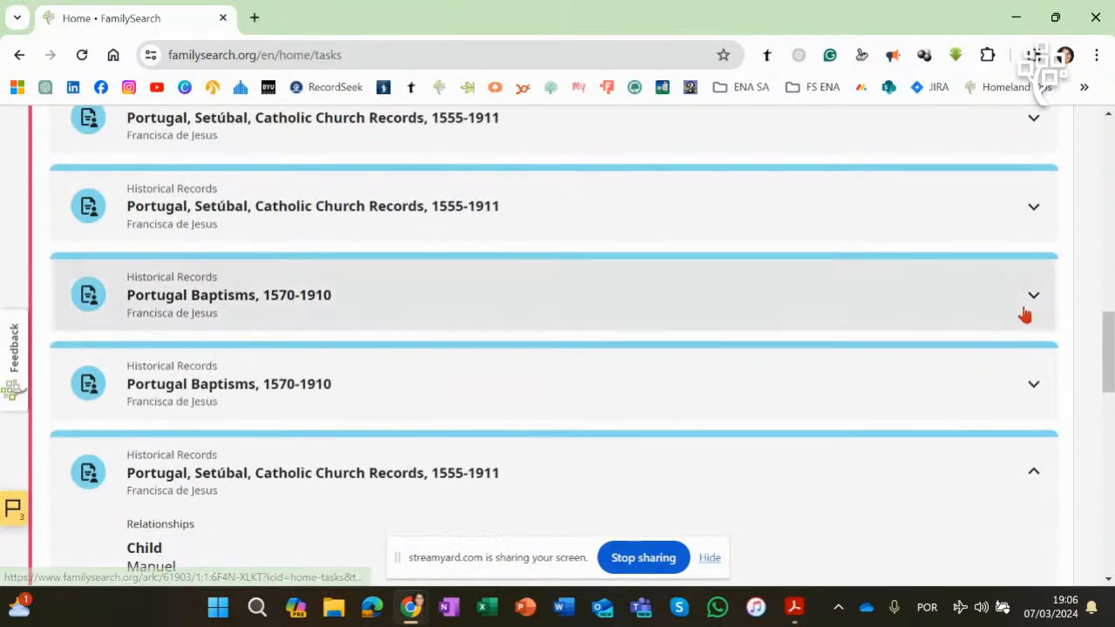
pyautogui.click(1033, 305)
pyautogui.scroll(-3, 1034, 261)
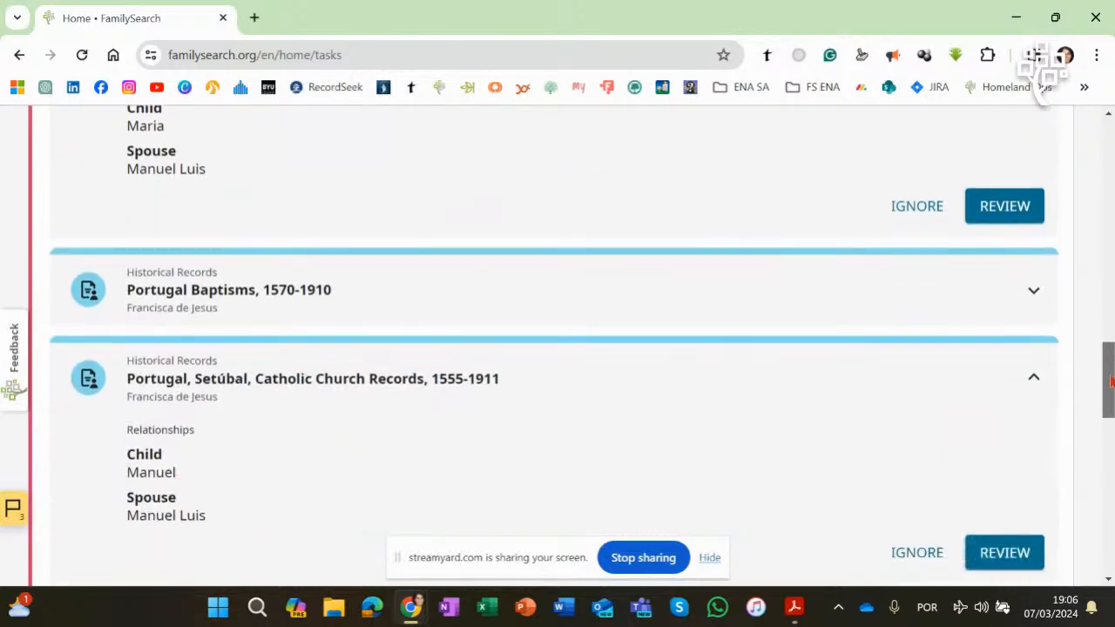
# Step: Return to the first relative's Portugal, Setúbal, Catholic Church Records, 1555-1911 hint and open it for review
pyautogui.moveTo(1111, 381); pyautogui.dragTo(1099, 160)
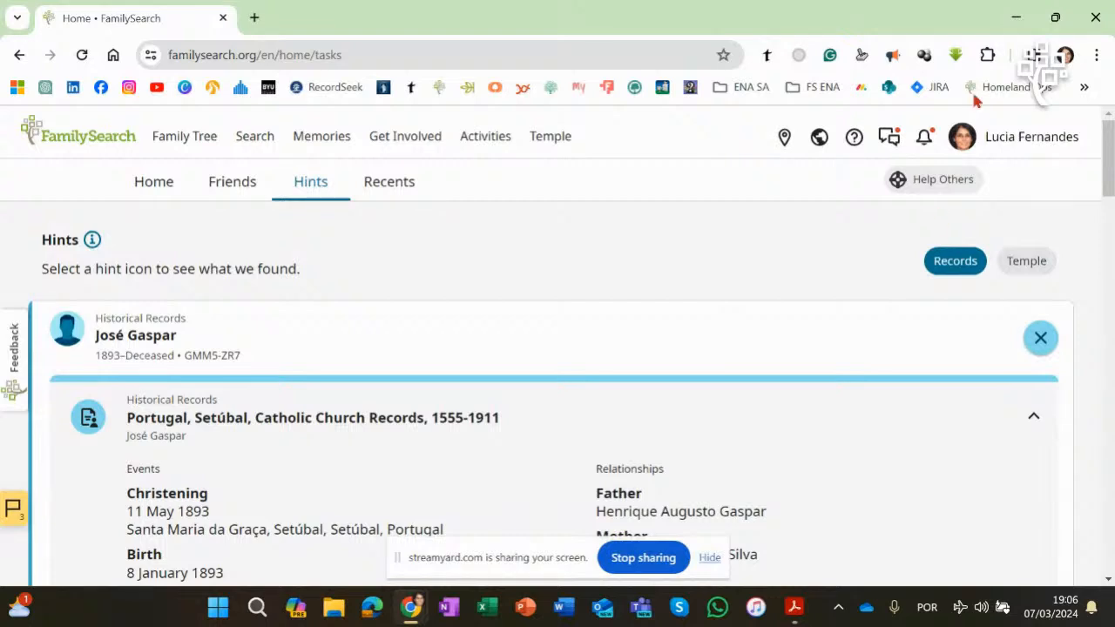
pyautogui.moveTo(1108, 185); pyautogui.dragTo(1108, 221)
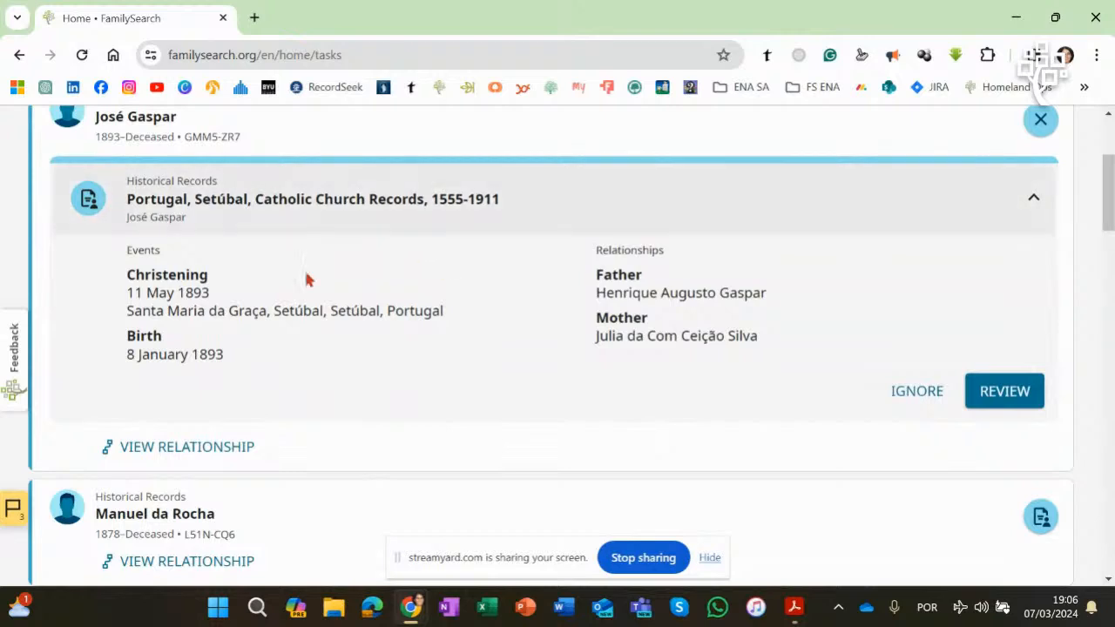
pyautogui.click(1004, 391)
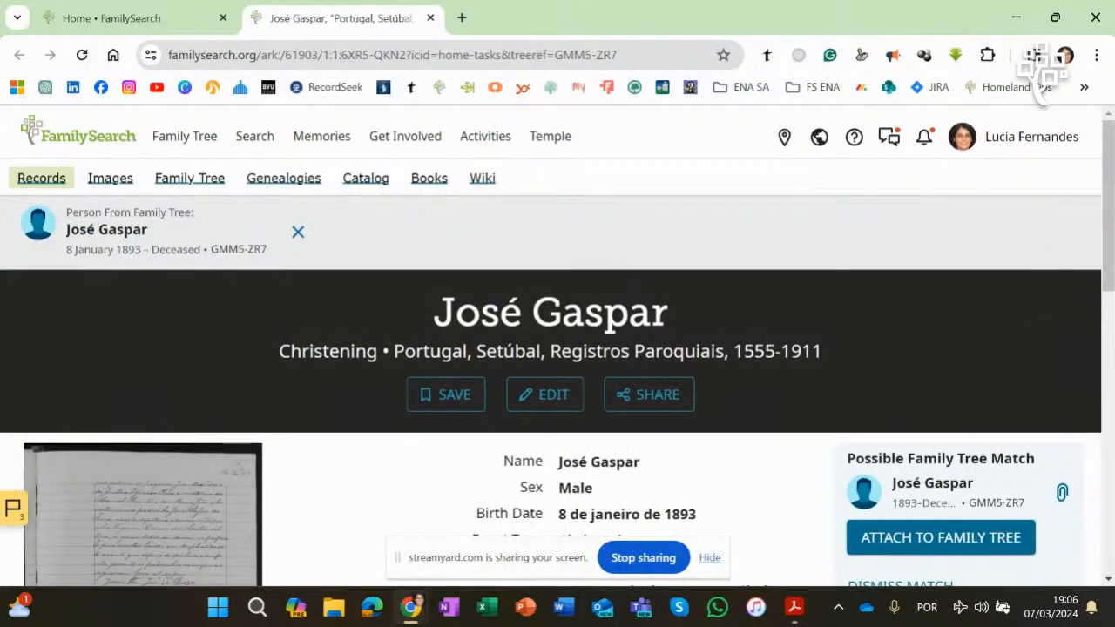
# Step: Examine the christening record's event details, parents, extended family, collection information, and citation
pyautogui.moveTo(1110, 192); pyautogui.dragTo(1110, 264)
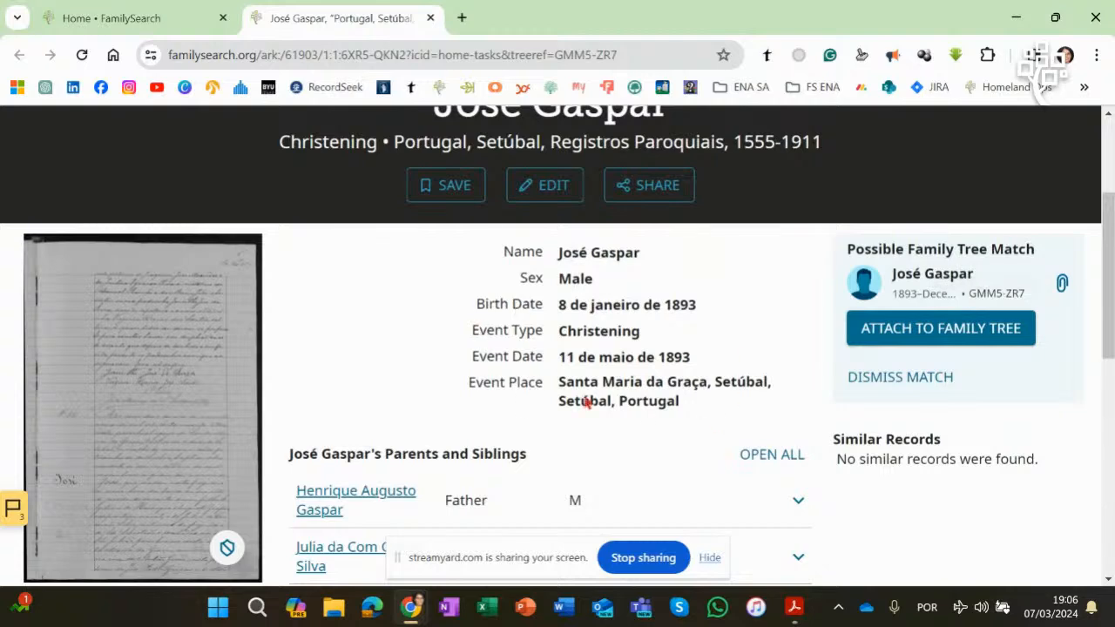
pyautogui.moveTo(1110, 228); pyautogui.dragTo(1110, 262)
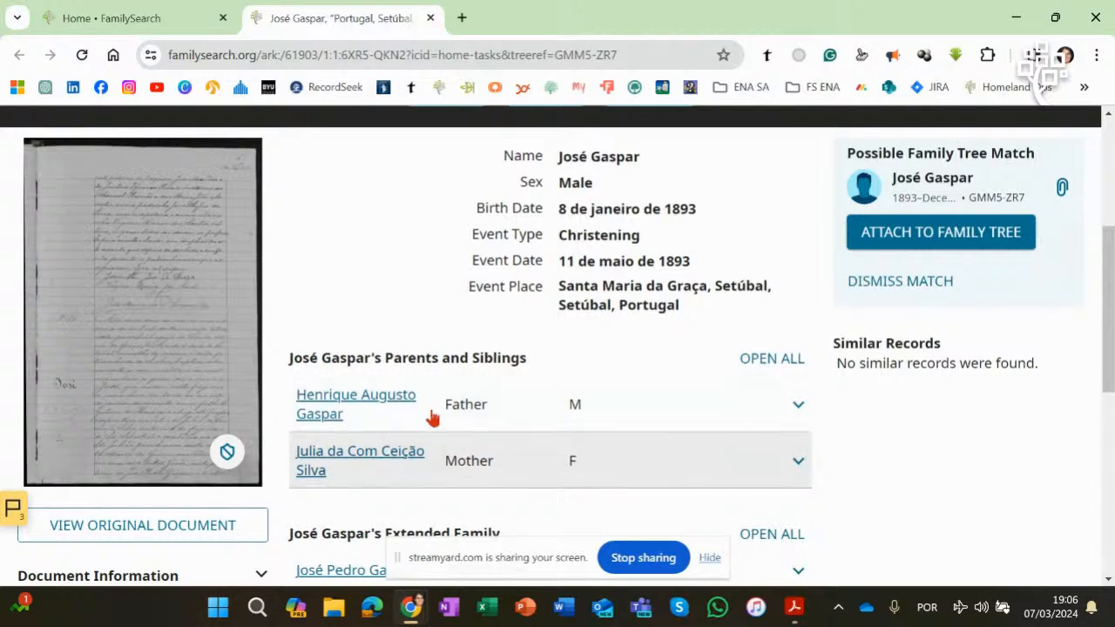
pyautogui.moveTo(1110, 272); pyautogui.dragTo(1109, 337)
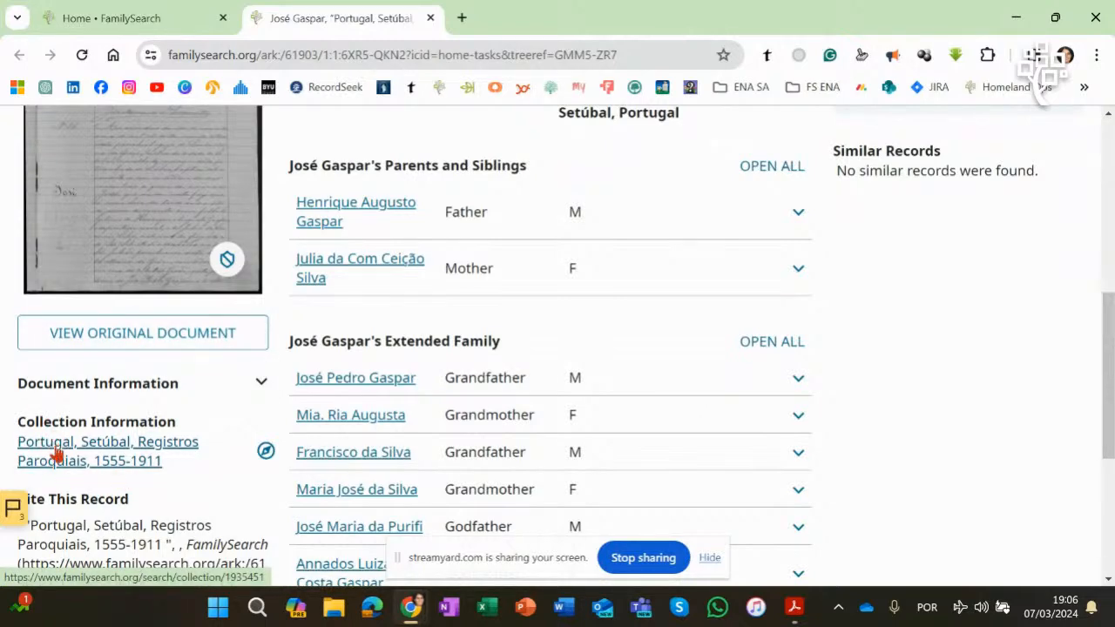
pyautogui.scroll(-3, 1108, 329)
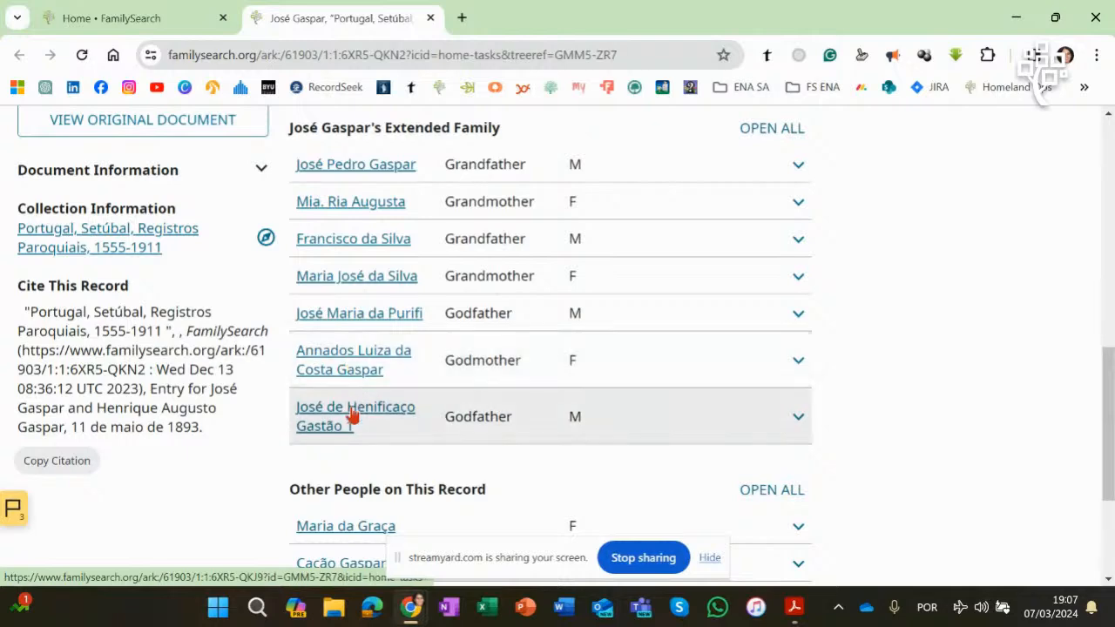
pyautogui.moveTo(1113, 382); pyautogui.dragTo(1112, 131)
pyautogui.scroll(-2, 805, 279)
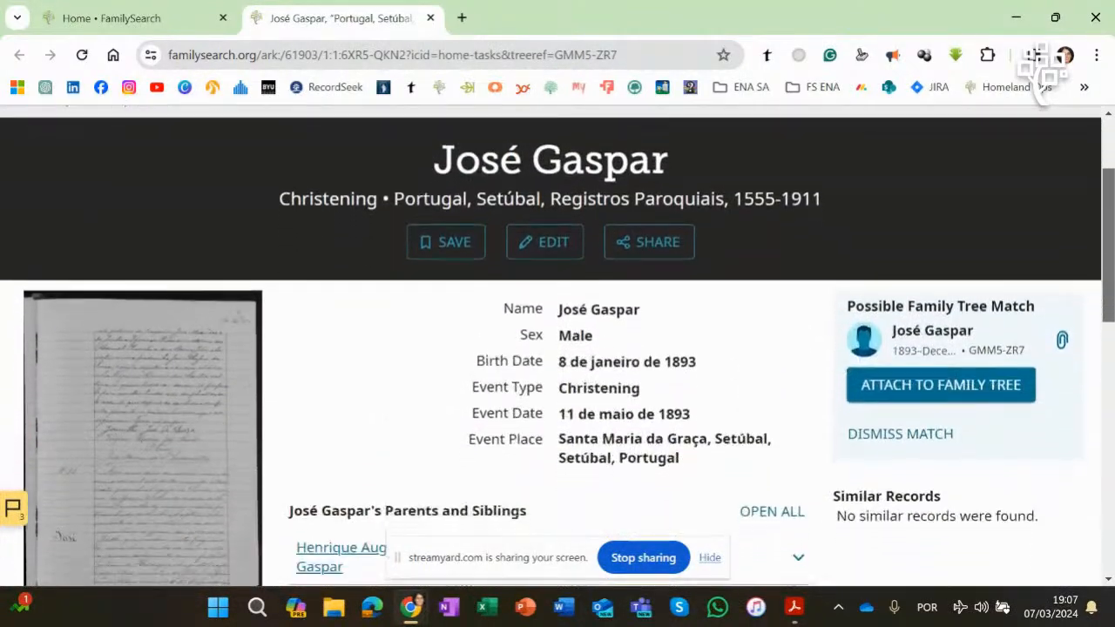
# Step: Open the christening record for editing and examine its essential information and relationships beside the document image
pyautogui.click(550, 224)
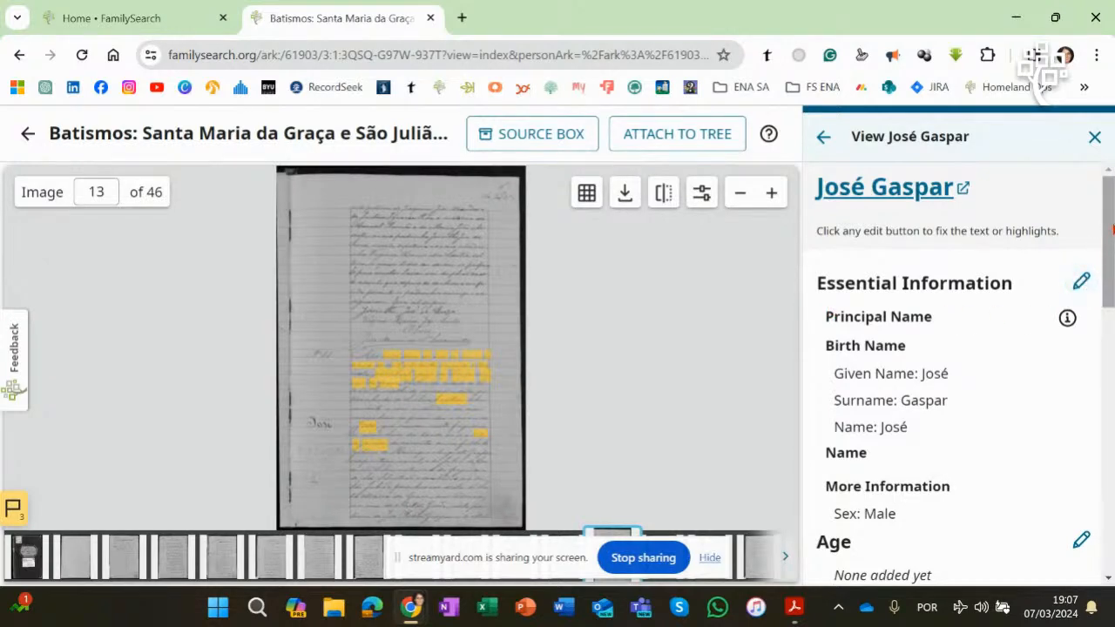
pyautogui.scroll(-1, 1086, 277)
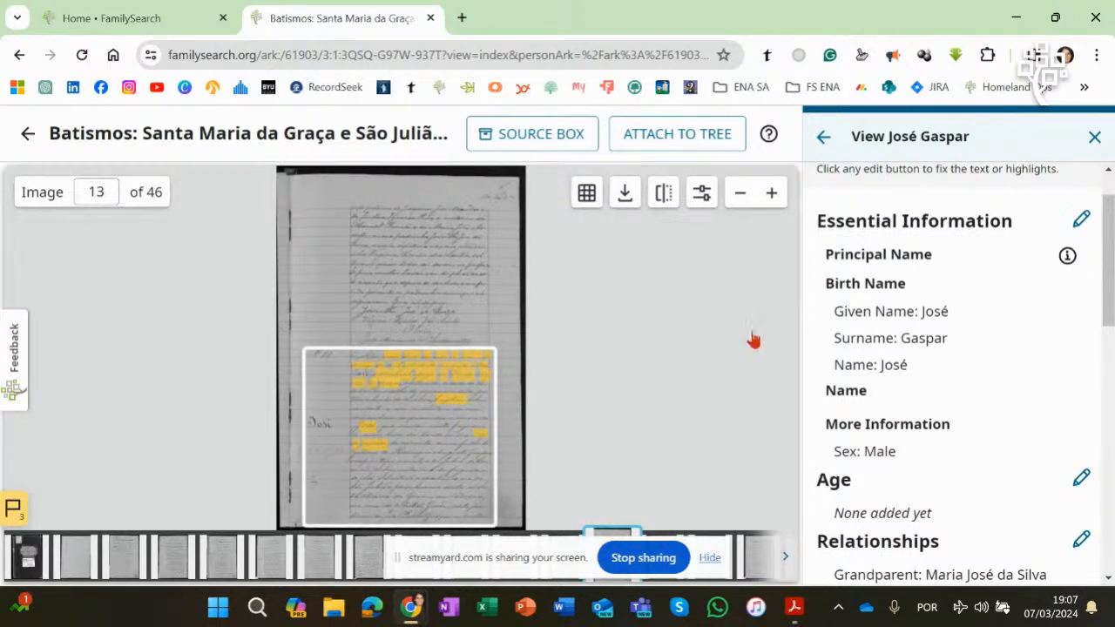
pyautogui.scroll(-1, 1106, 276)
pyautogui.scroll(-1, 1105, 276)
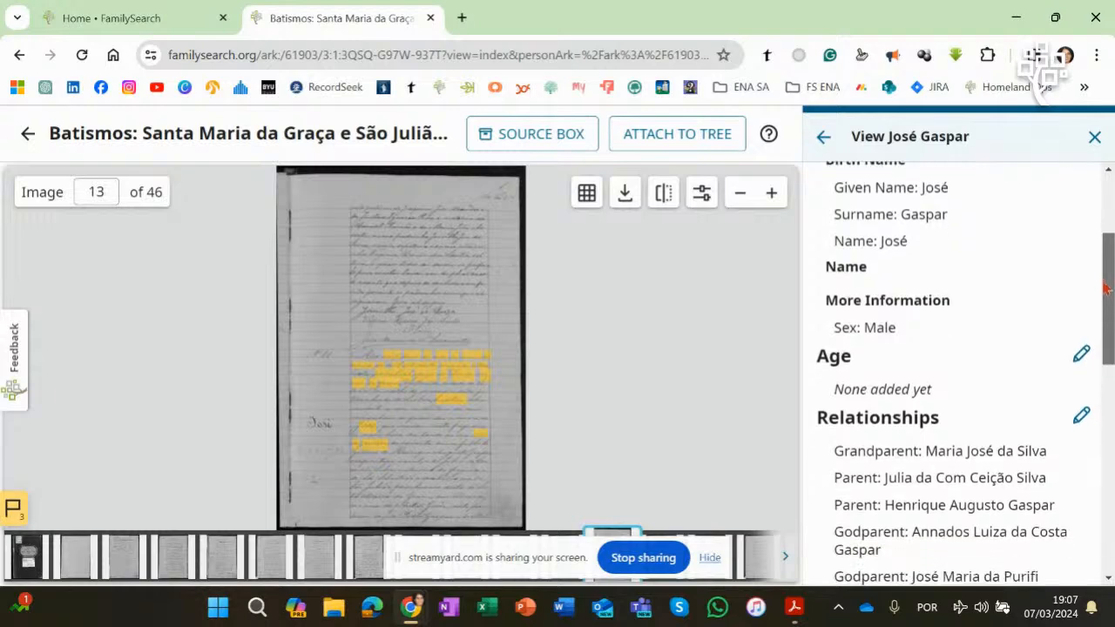
pyautogui.moveTo(1112, 278); pyautogui.dragTo(1112, 356)
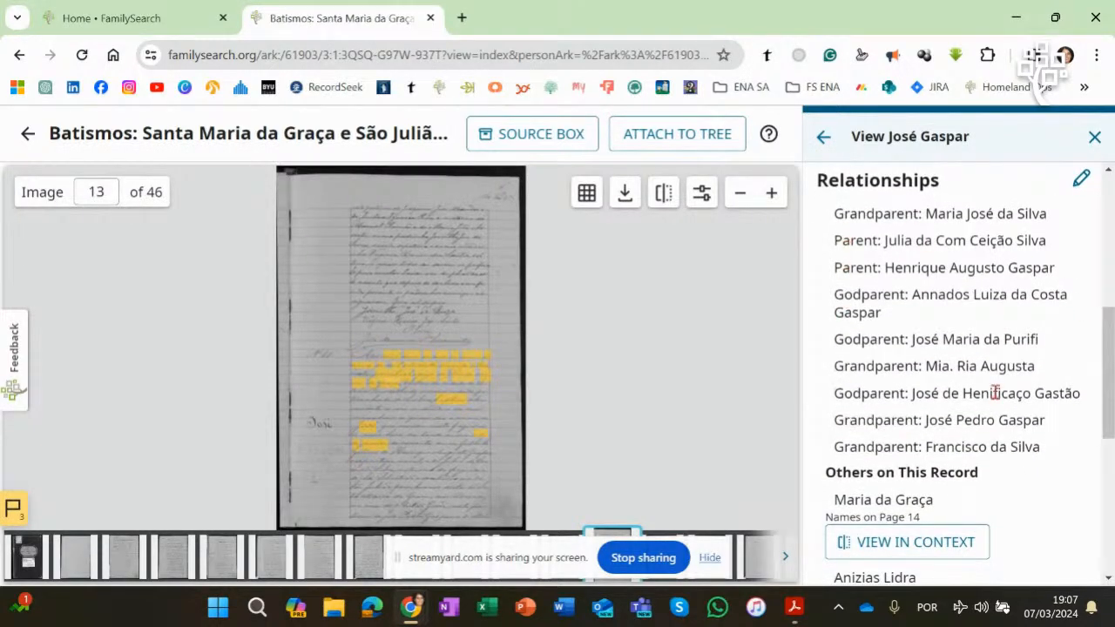
pyautogui.scroll(-1, 1106, 370)
pyautogui.scroll(1, 1108, 373)
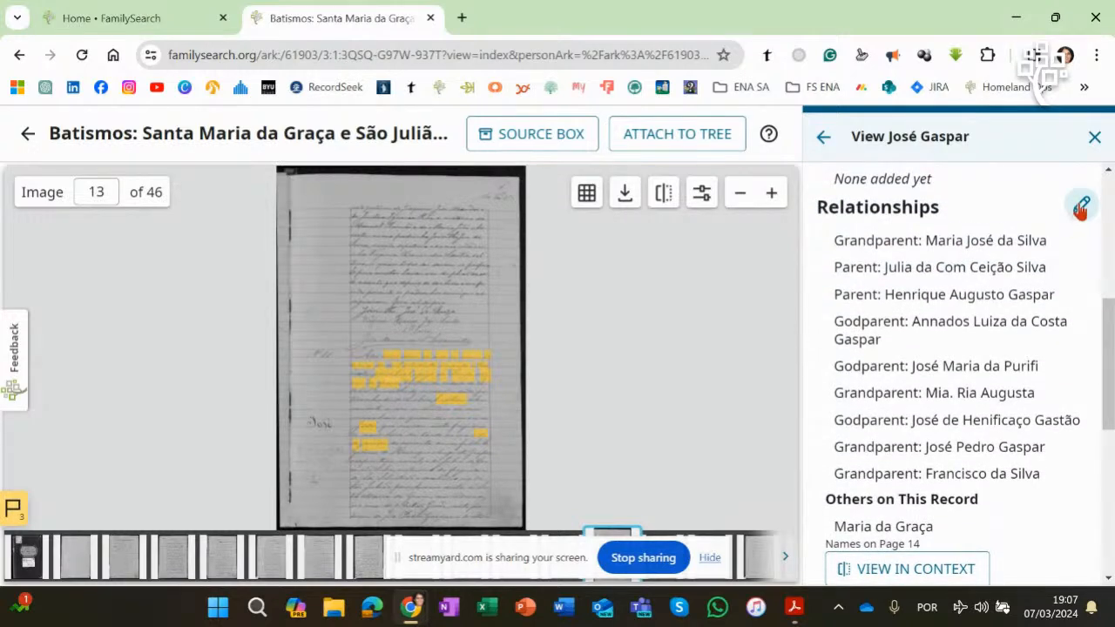
# Step: Edit the record's relationships and correct the mother's middle name by replacing "m C" with "nc"
pyautogui.click(1080, 207)
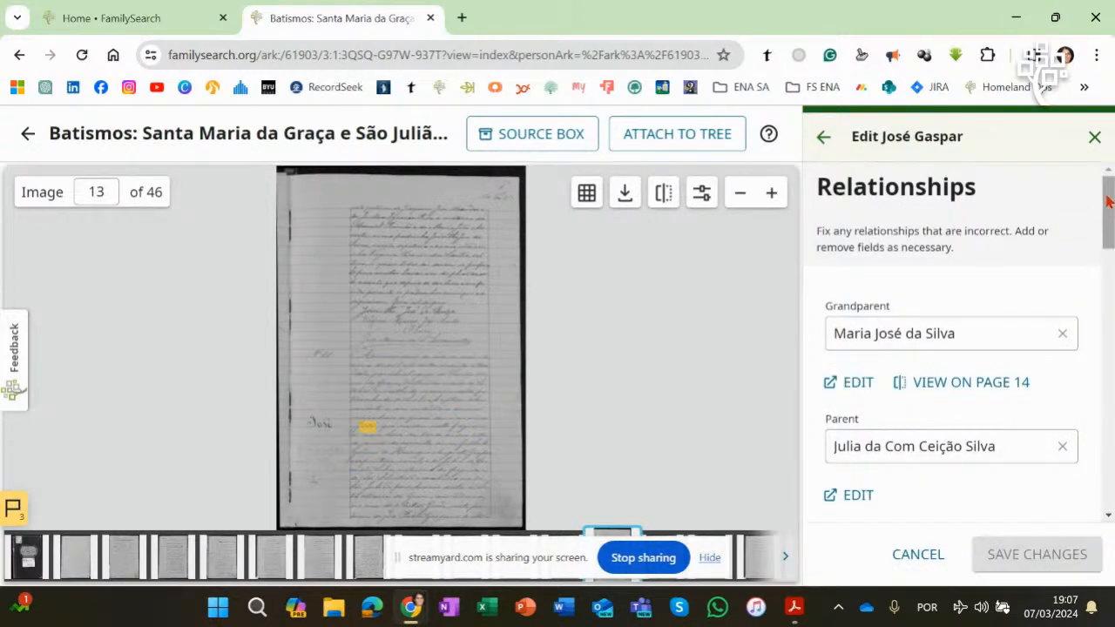
pyautogui.scroll(-1, 1108, 214)
pyautogui.moveTo(1108, 215); pyautogui.dragTo(1112, 256)
pyautogui.click(928, 178)
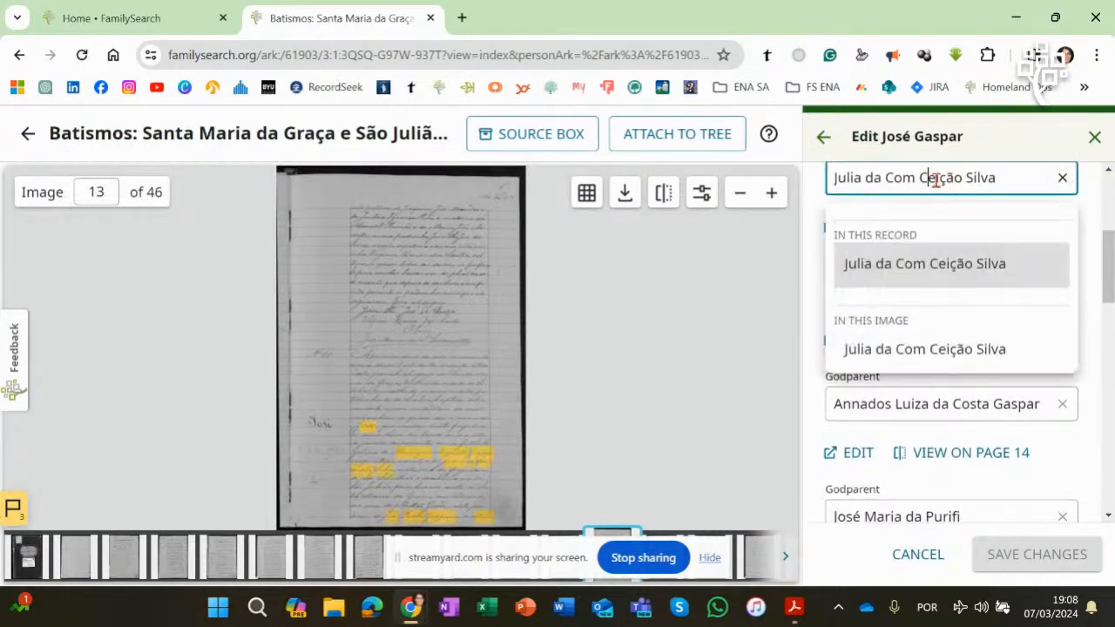
pyautogui.press('BackSpace')
pyautogui.press('BackSpace')
pyautogui.press('BackSpace')
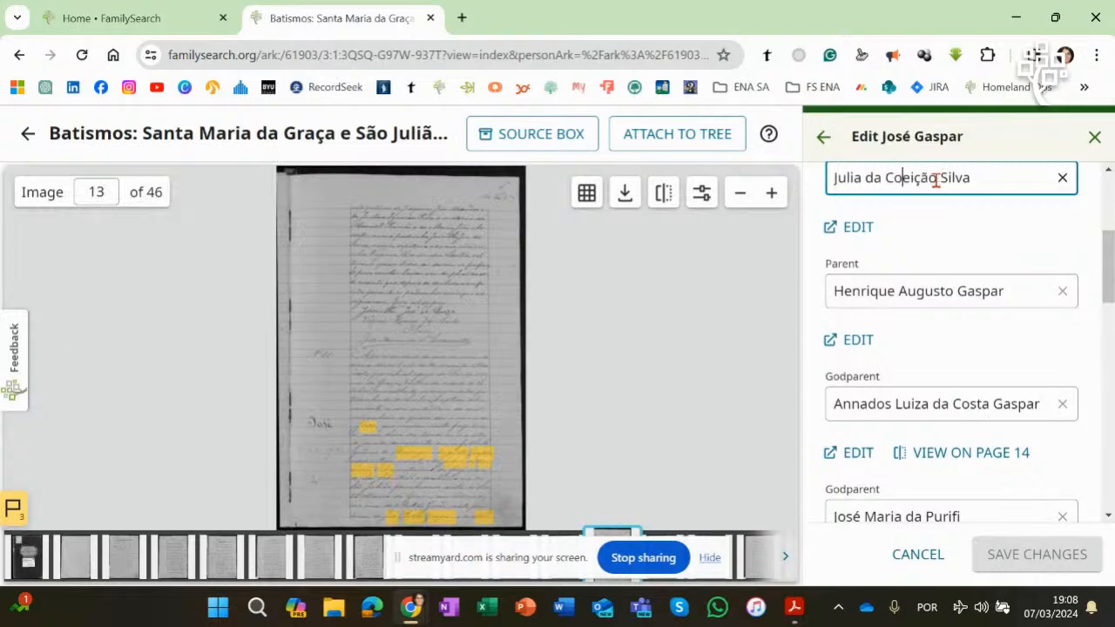
pyautogui.write('NC')
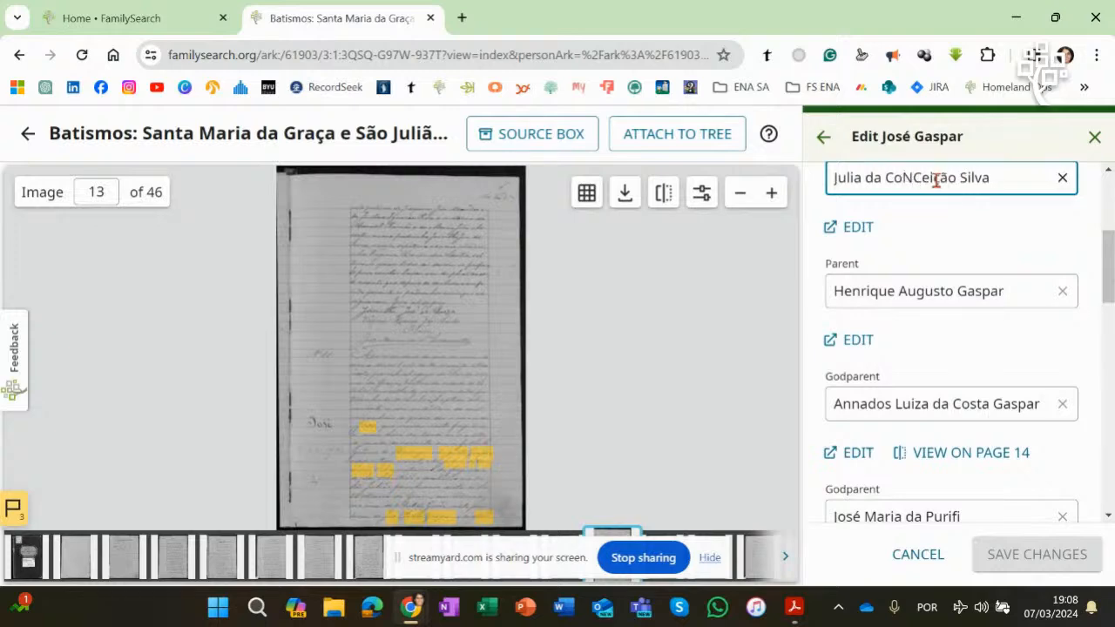
pyautogui.press('BackSpace')
pyautogui.press('BackSpace')
pyautogui.press('capslock')
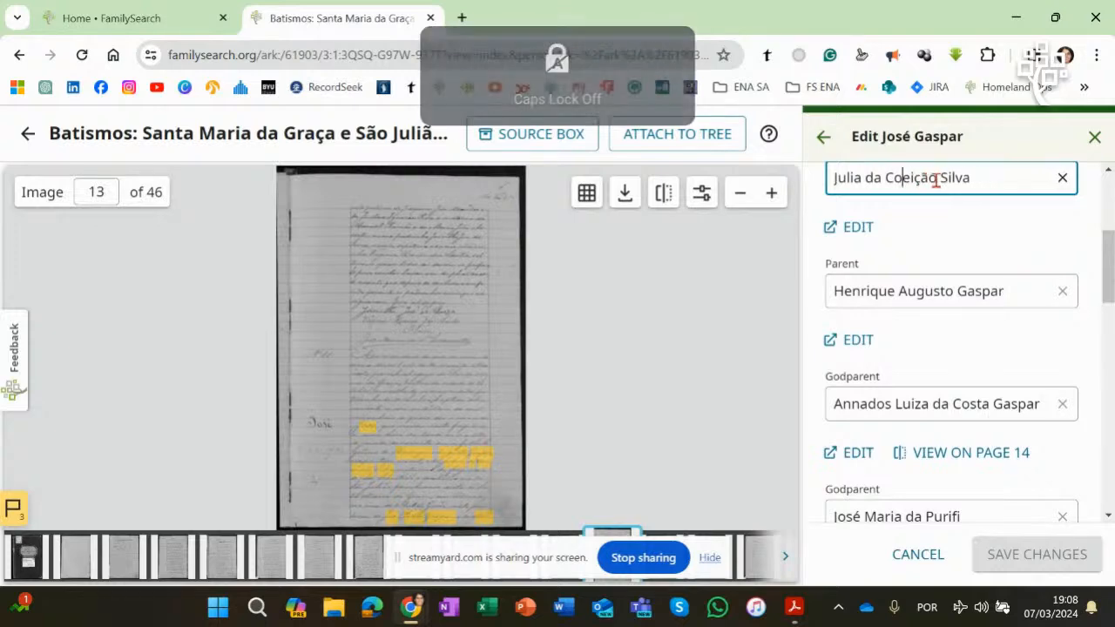
pyautogui.write('nc')
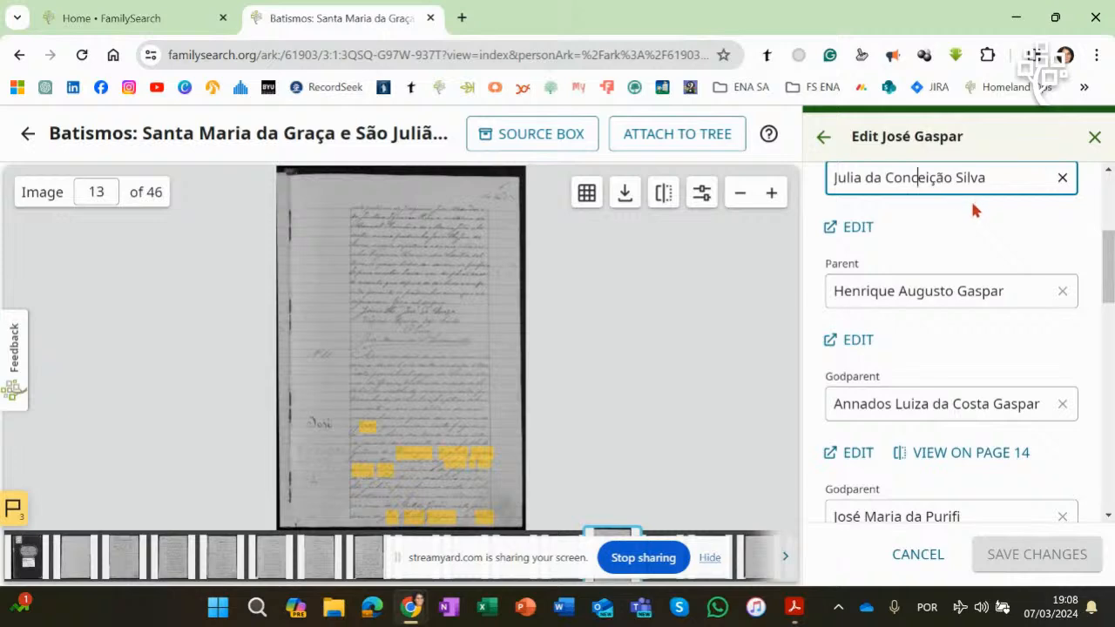
# Step: Try to correct the first godparent's given name by removing the extra letters "dos"
pyautogui.moveTo(1103, 252); pyautogui.dragTo(1106, 289)
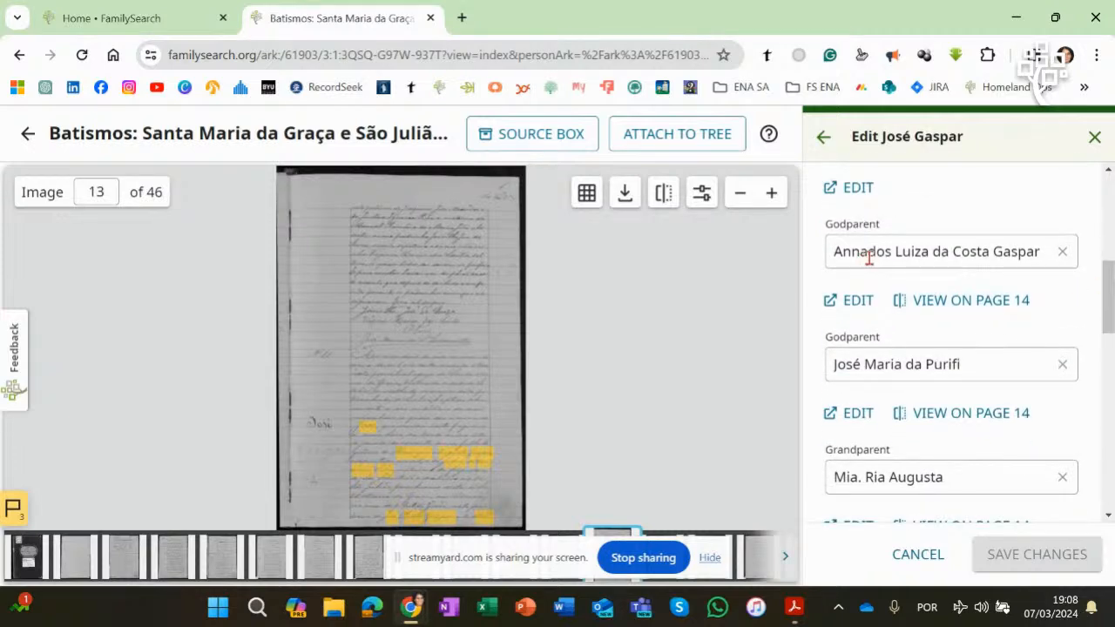
pyautogui.click(904, 255)
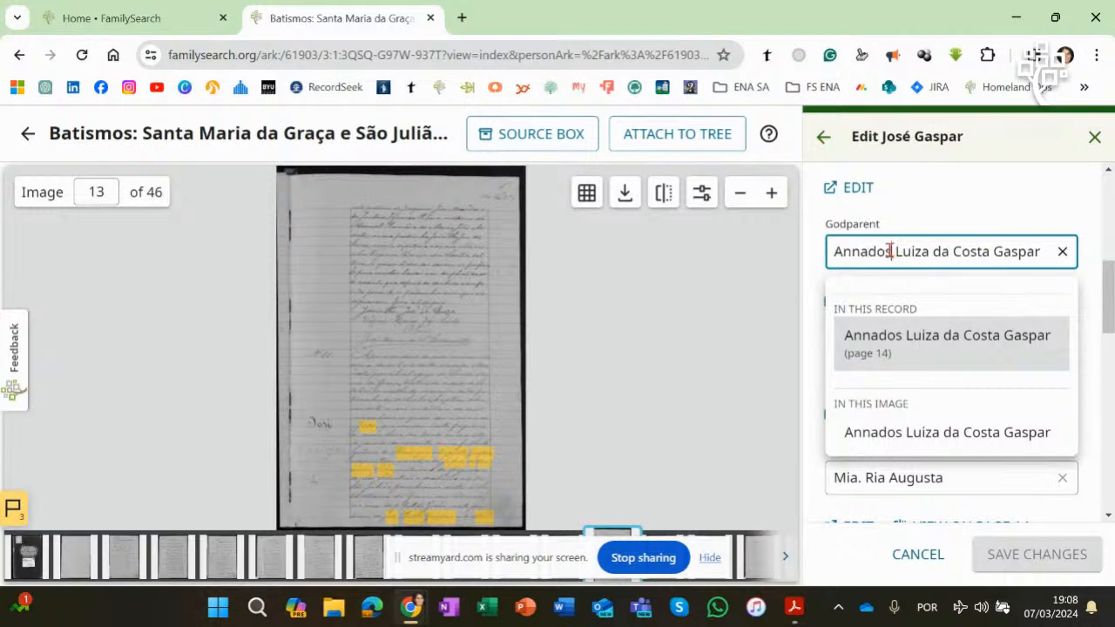
pyautogui.press('BackSpace')
pyautogui.press('BackSpace')
pyautogui.press('BackSpace')
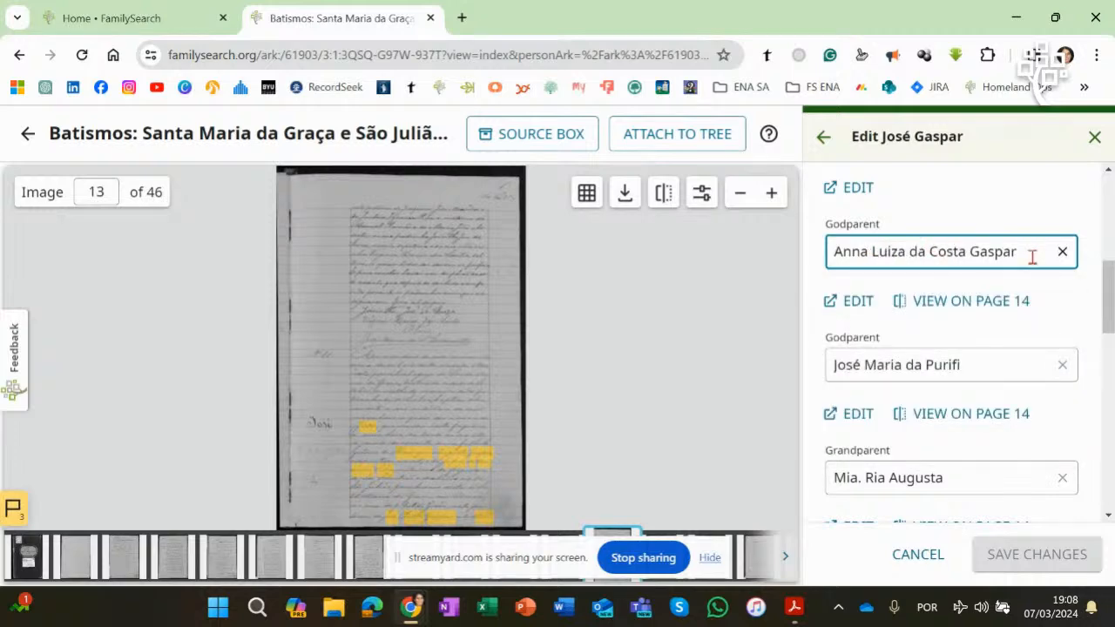
# Step: Enlarge the christening entry on image 13 and examine the highlighted names through the end of the page
pyautogui.moveTo(1107, 287); pyautogui.dragTo(1107, 302)
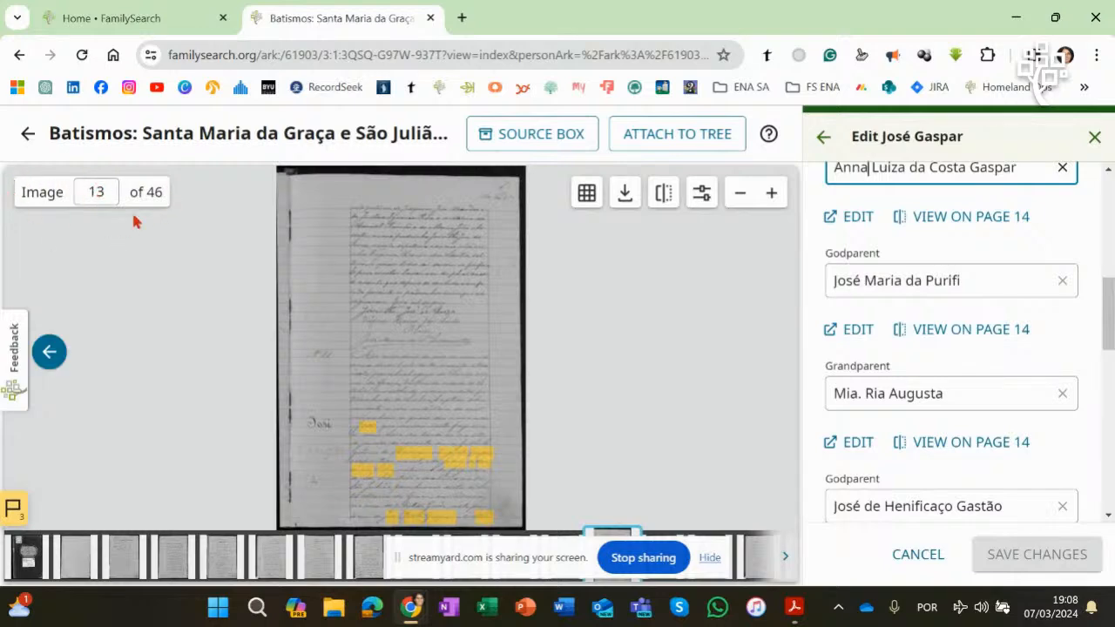
pyautogui.click(971, 333)
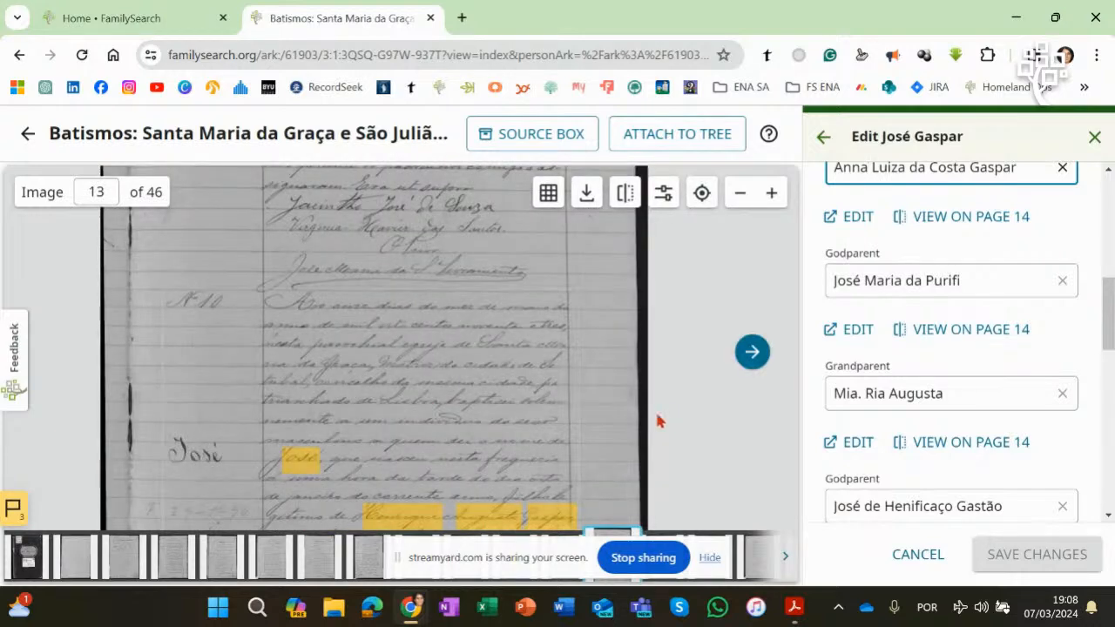
pyautogui.moveTo(638, 421); pyautogui.dragTo(638, 253)
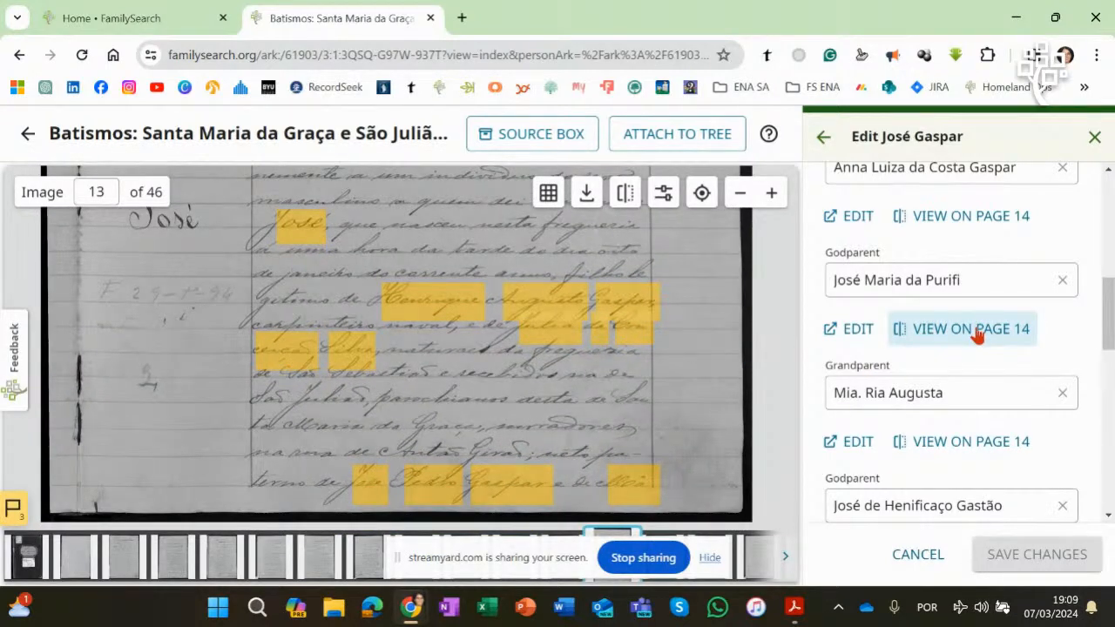
# Step: View page 14 for the second godparent alongside image 13 and enlarge its highlighted names for comparison
pyautogui.click(977, 334)
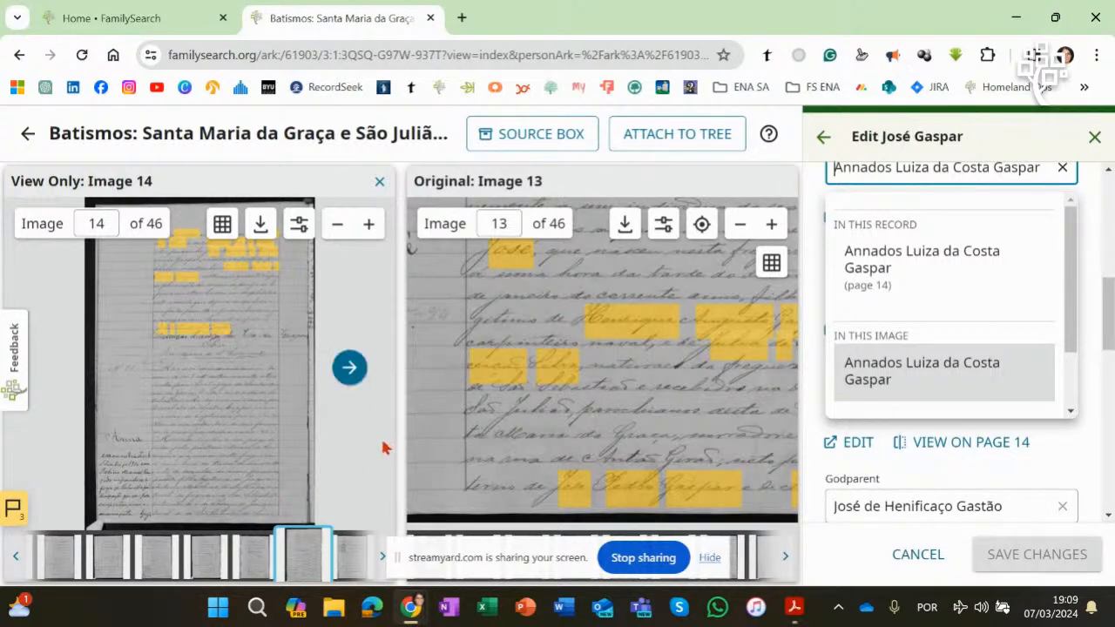
pyautogui.scroll(2, 245, 397)
pyautogui.moveTo(251, 373); pyautogui.dragTo(284, 475)
pyautogui.scroll(1, 284, 473)
pyautogui.moveTo(276, 359); pyautogui.dragTo(289, 442)
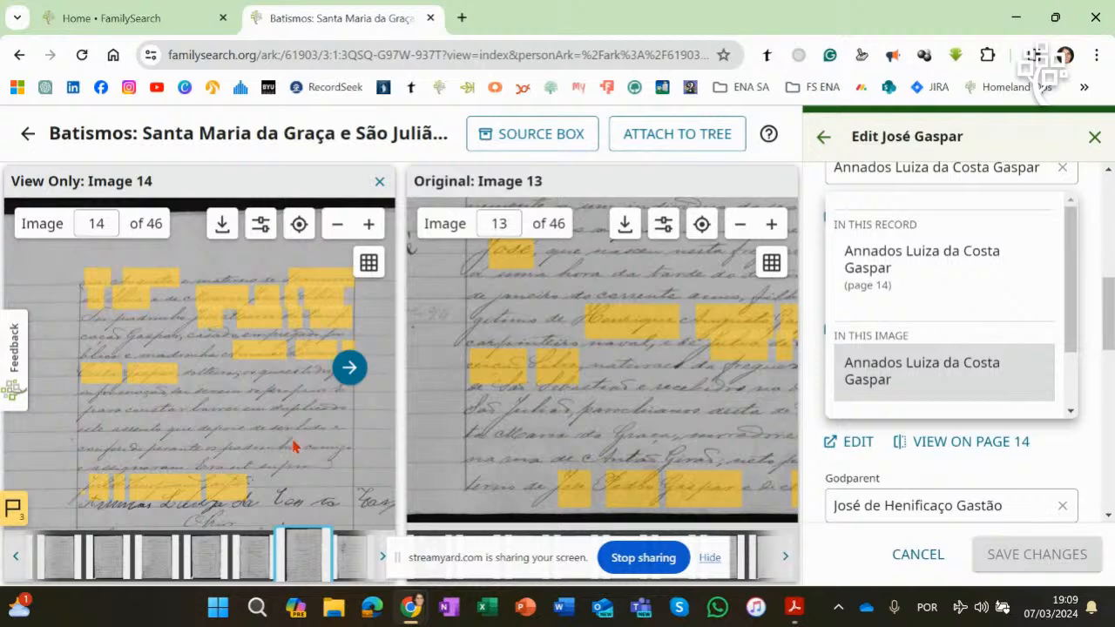
pyautogui.scroll(1, 291, 443)
pyautogui.moveTo(280, 370); pyautogui.dragTo(308, 438)
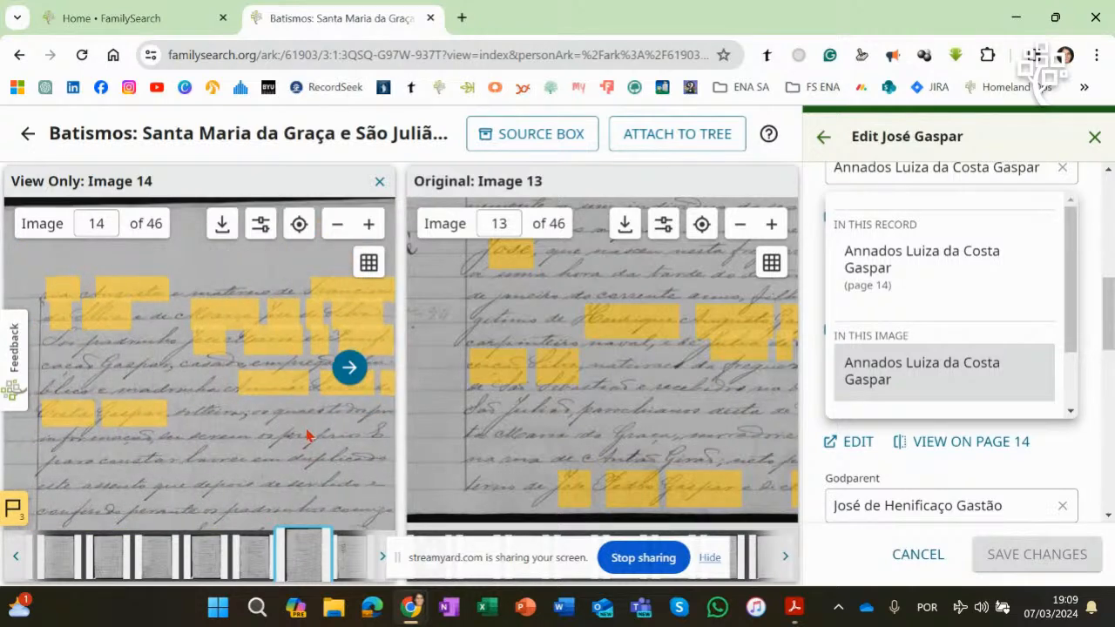
# Step: Try to complete the second godparent's cut-off surname with the suggested accented spelling
pyautogui.click(1082, 330)
pyautogui.click(992, 278)
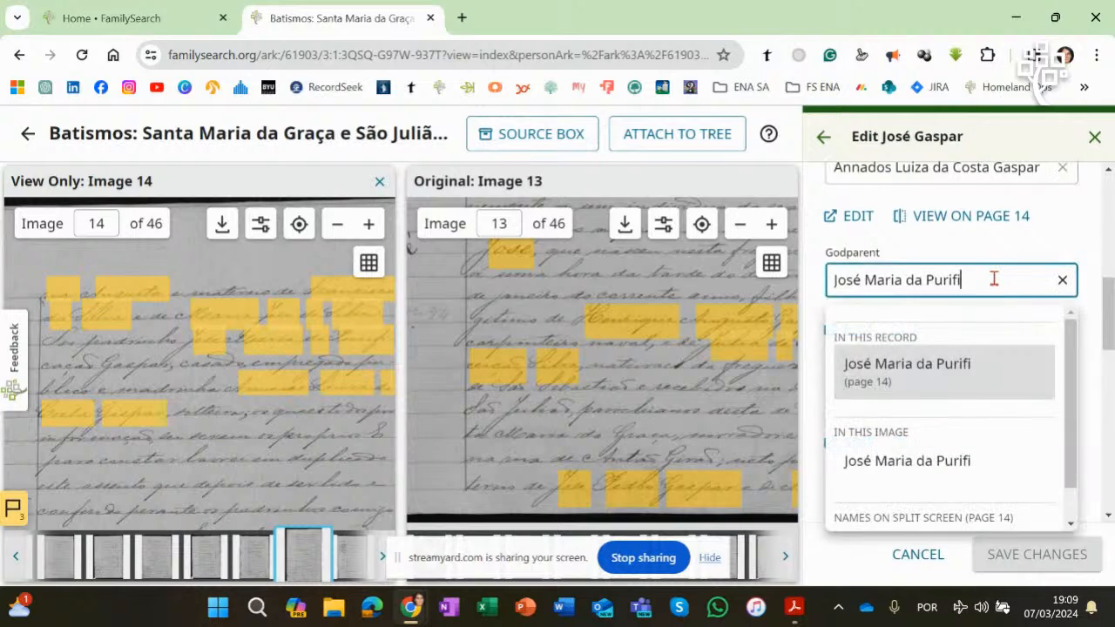
pyautogui.write('c')
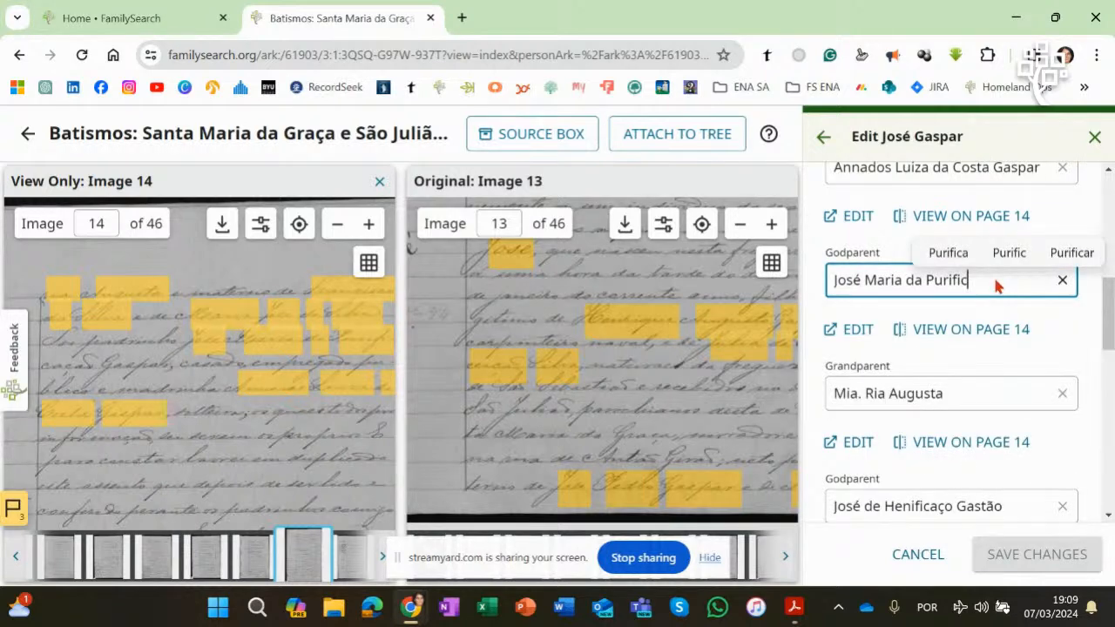
pyautogui.write('cao')
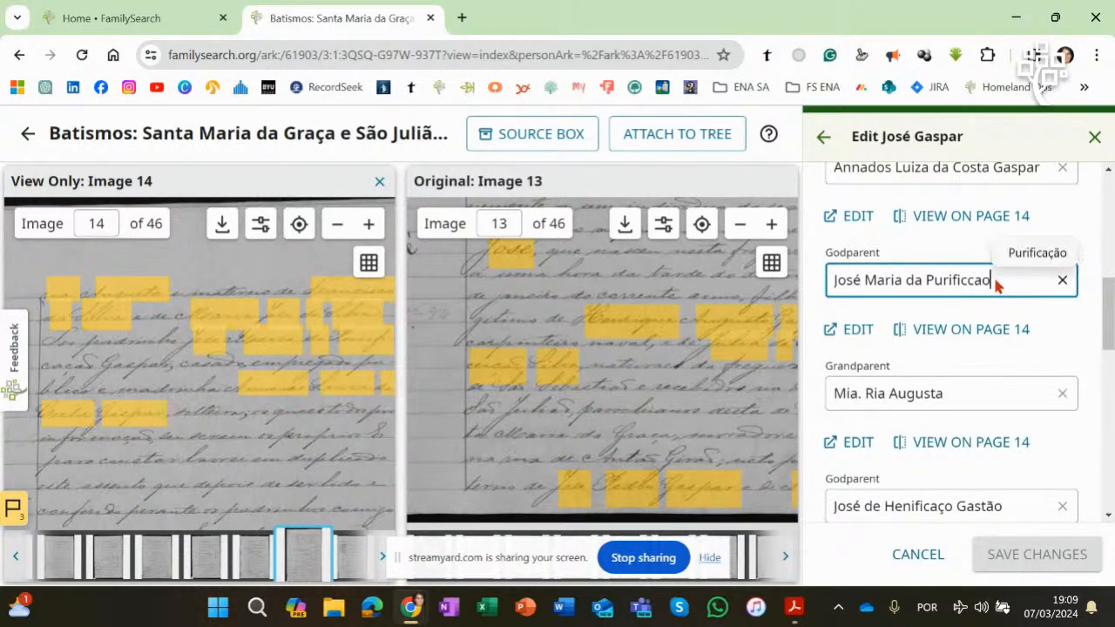
pyautogui.click(1032, 252)
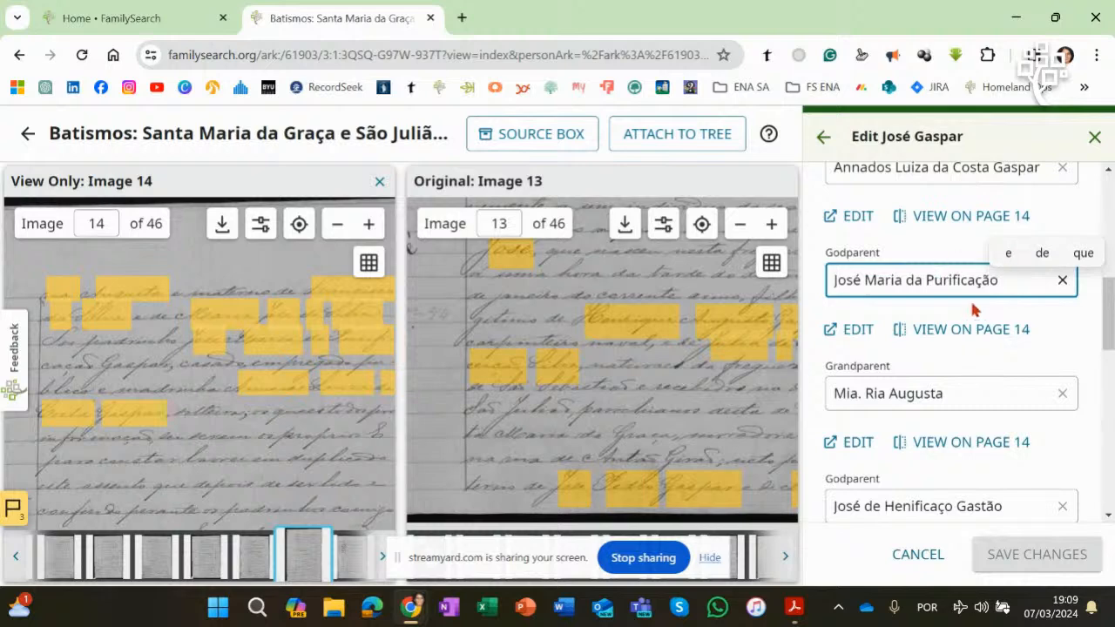
# Step: Try to correct the page 14 grandparent's given name by merging its two split parts into one name
pyautogui.click(869, 394)
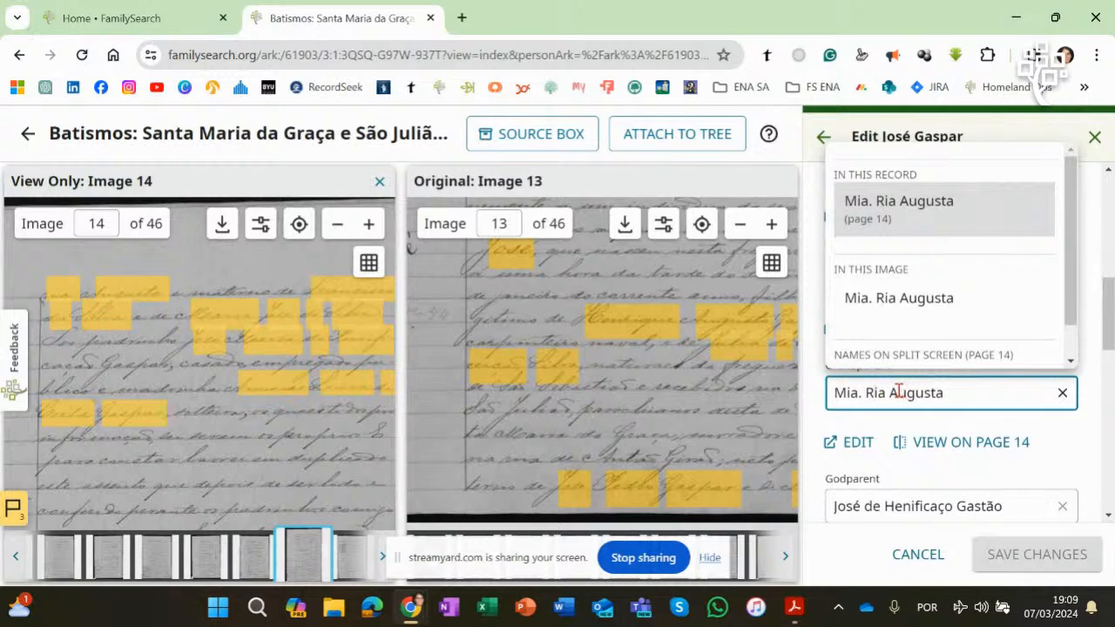
pyautogui.press('BackSpace')
pyautogui.press('BackSpace')
pyautogui.press('BackSpace')
pyautogui.press('BackSpace')
pyautogui.press('BackSpace')
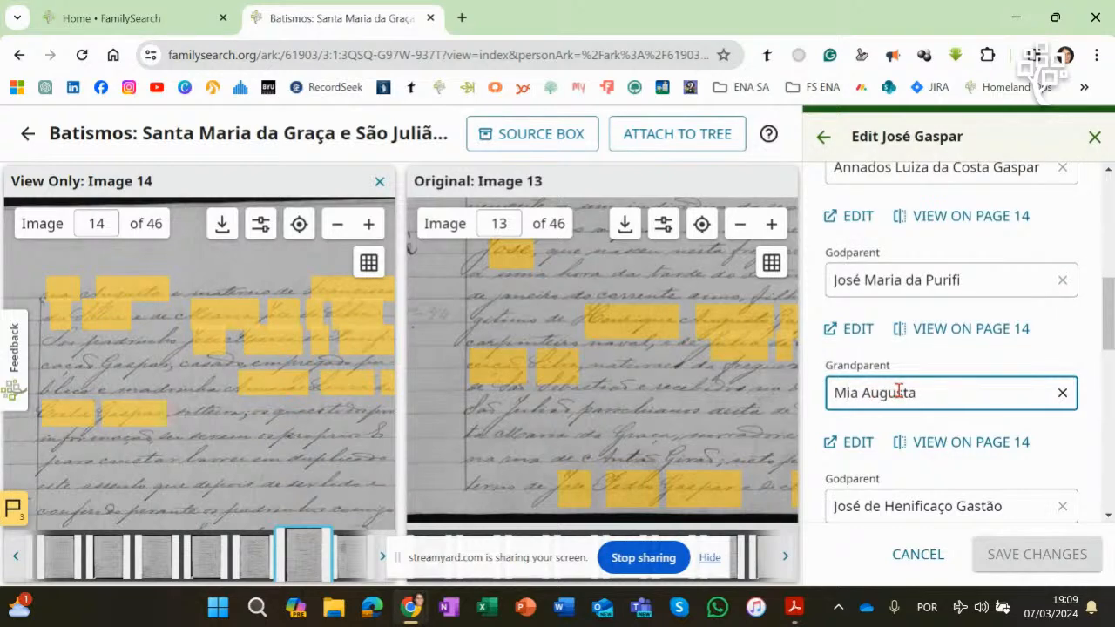
pyautogui.write('ar')
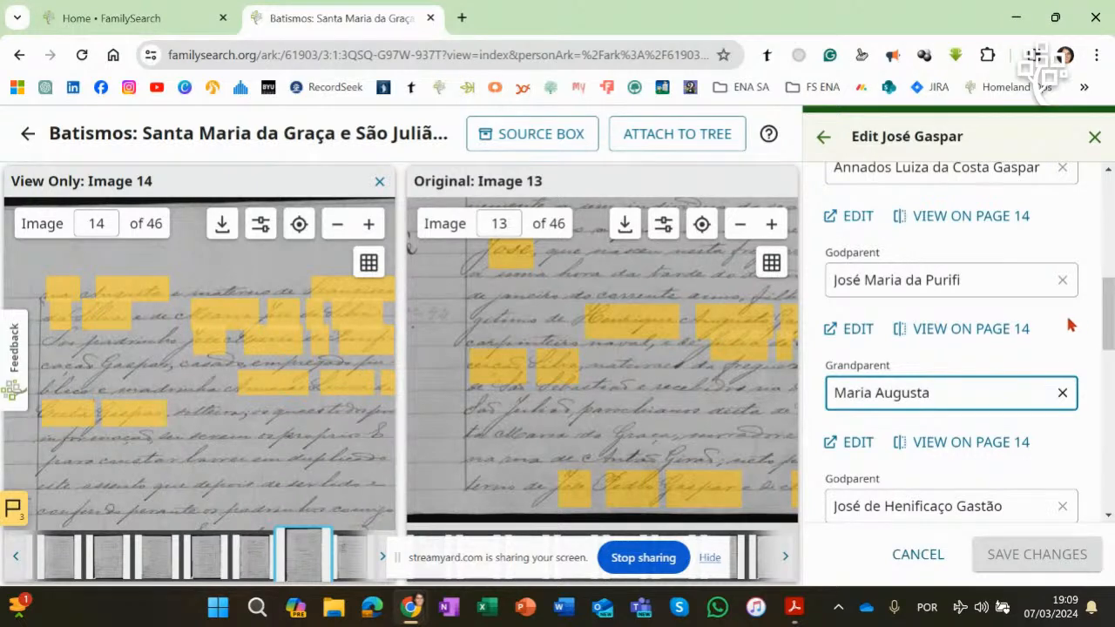
# Step: Add the missing ending "cação" to the second godparent's surname again
pyautogui.moveTo(1112, 311); pyautogui.dragTo(1112, 302)
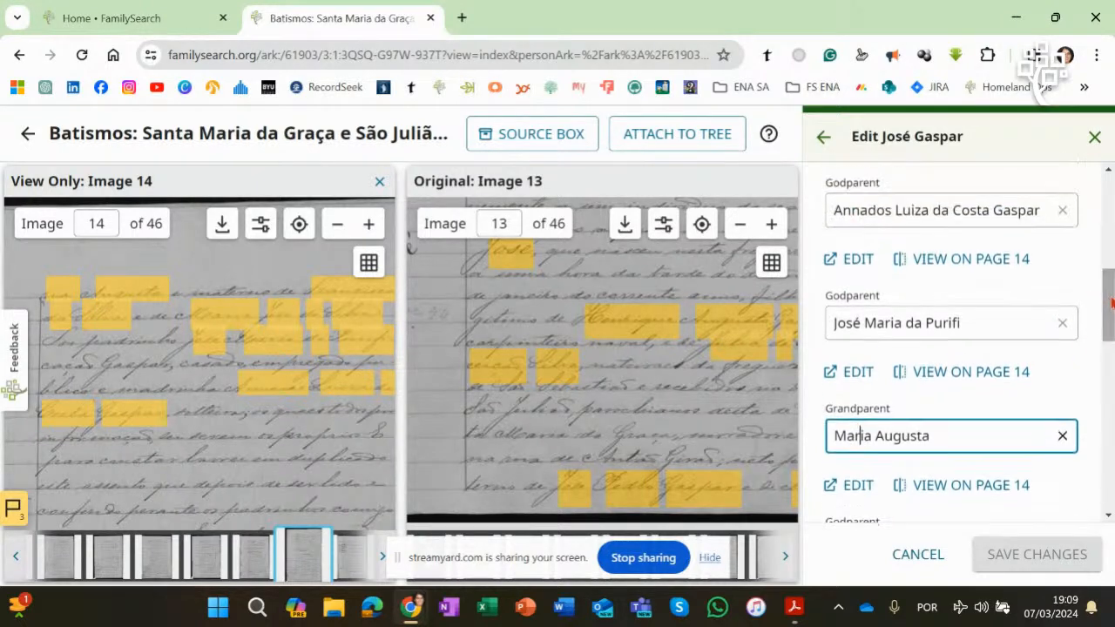
pyautogui.click(990, 324)
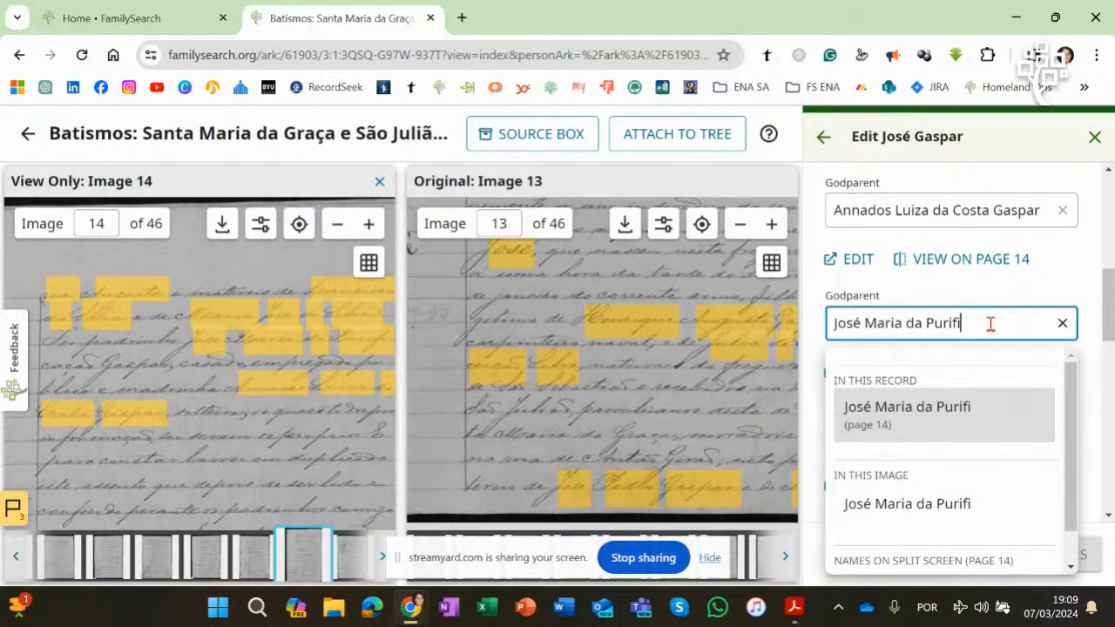
pyautogui.write('cacao')
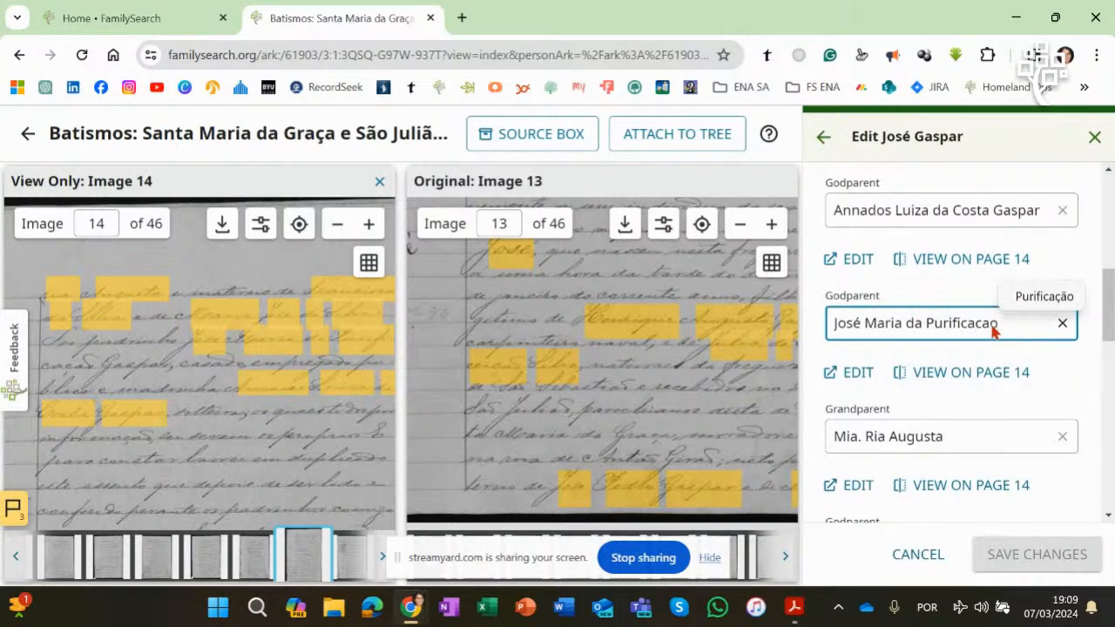
pyautogui.click(1030, 294)
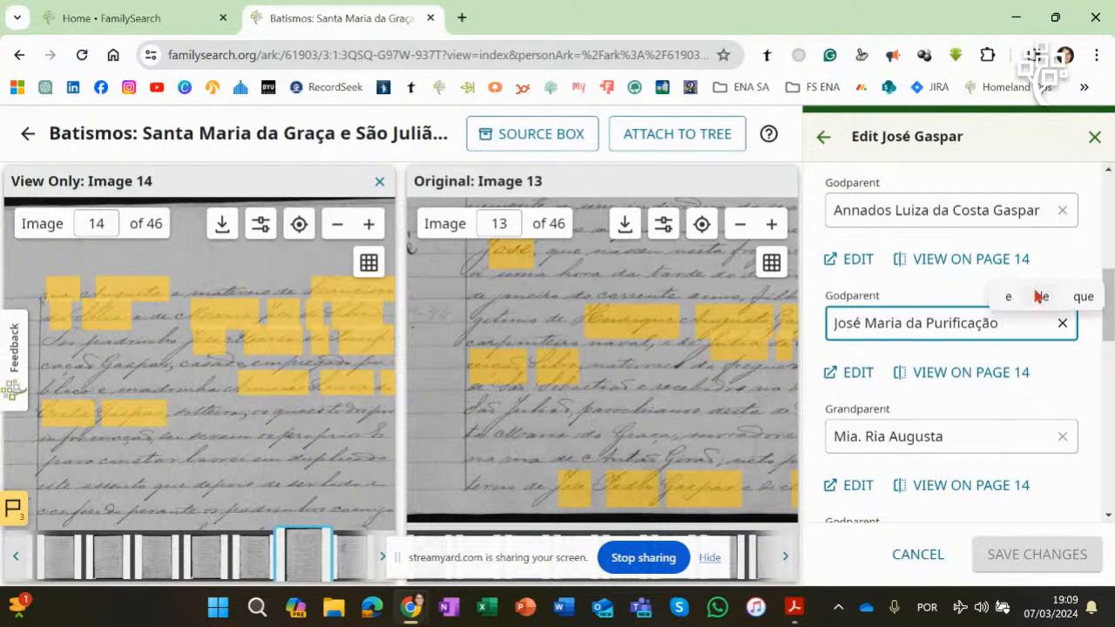
pyautogui.click(1071, 254)
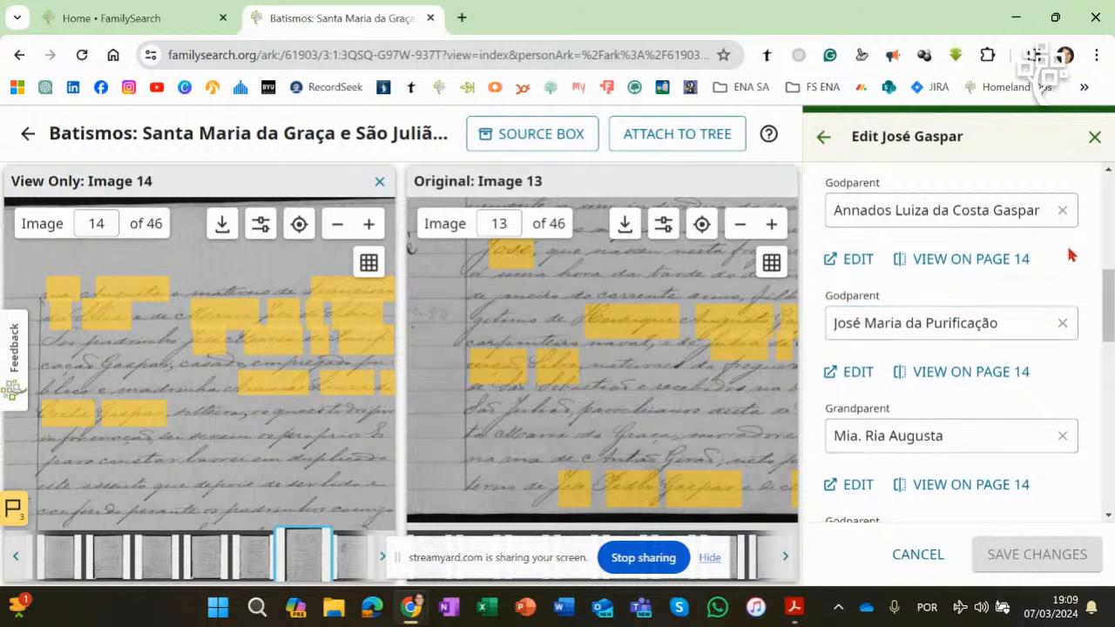
# Step: Open the second godparent's own record on image 14 and look through its editable relationships and other listed people
pyautogui.click(856, 374)
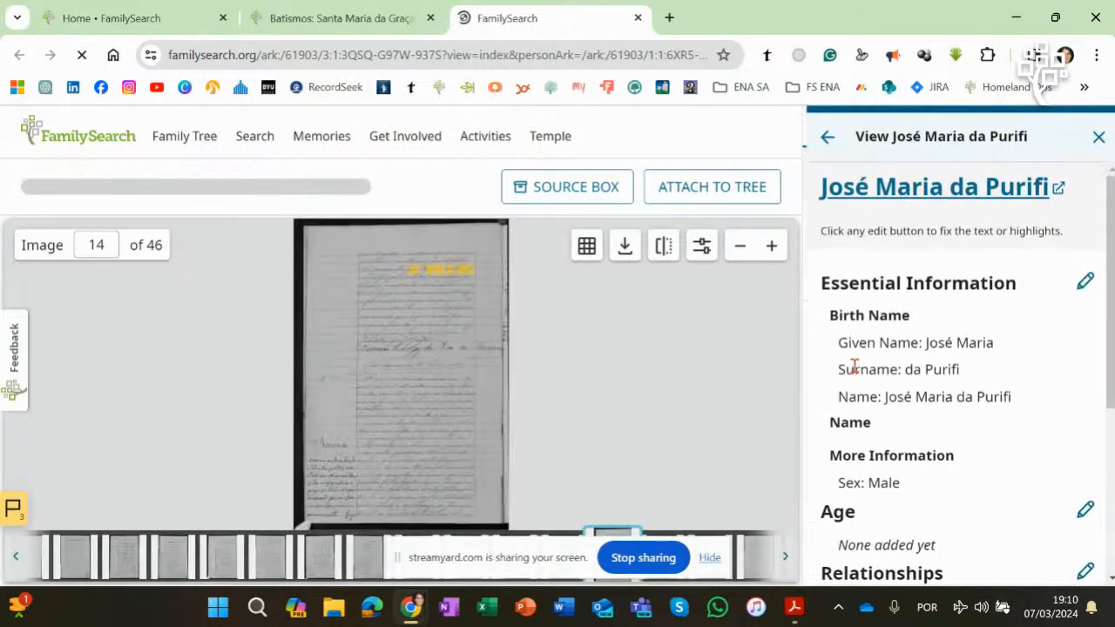
pyautogui.scroll(-2, 1106, 292)
pyautogui.scroll(-2, 1106, 292)
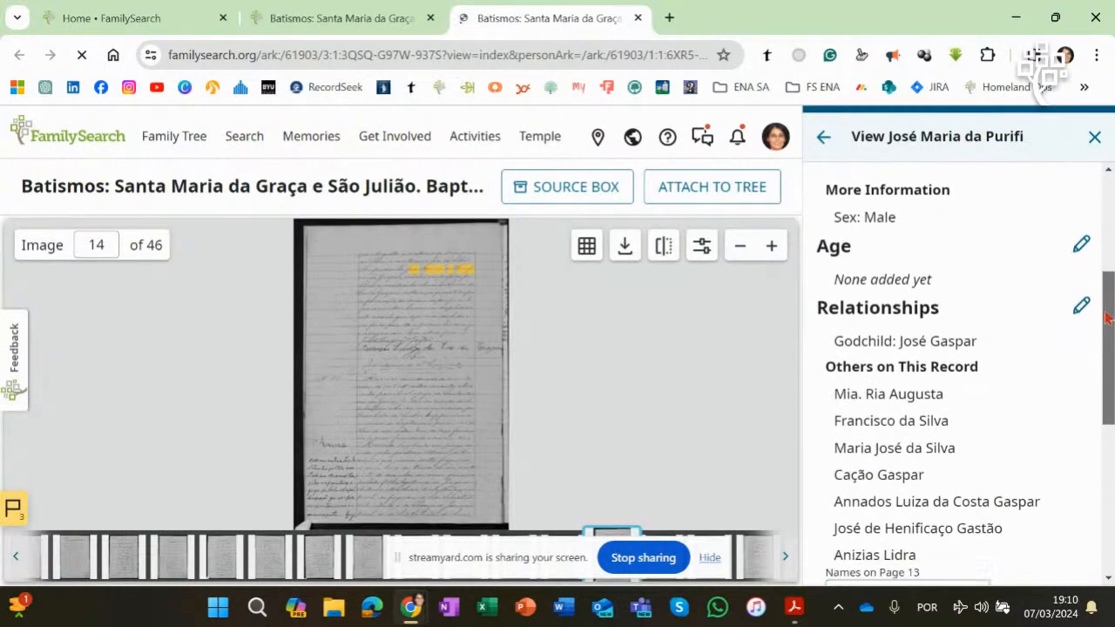
pyautogui.click(1077, 282)
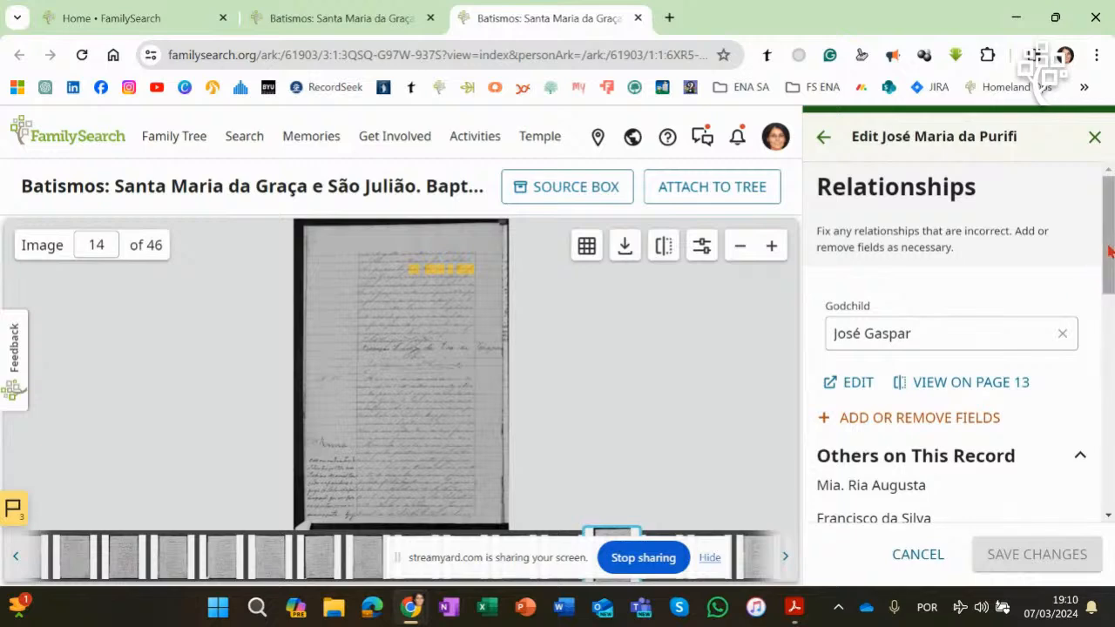
pyautogui.scroll(-3, 1103, 296)
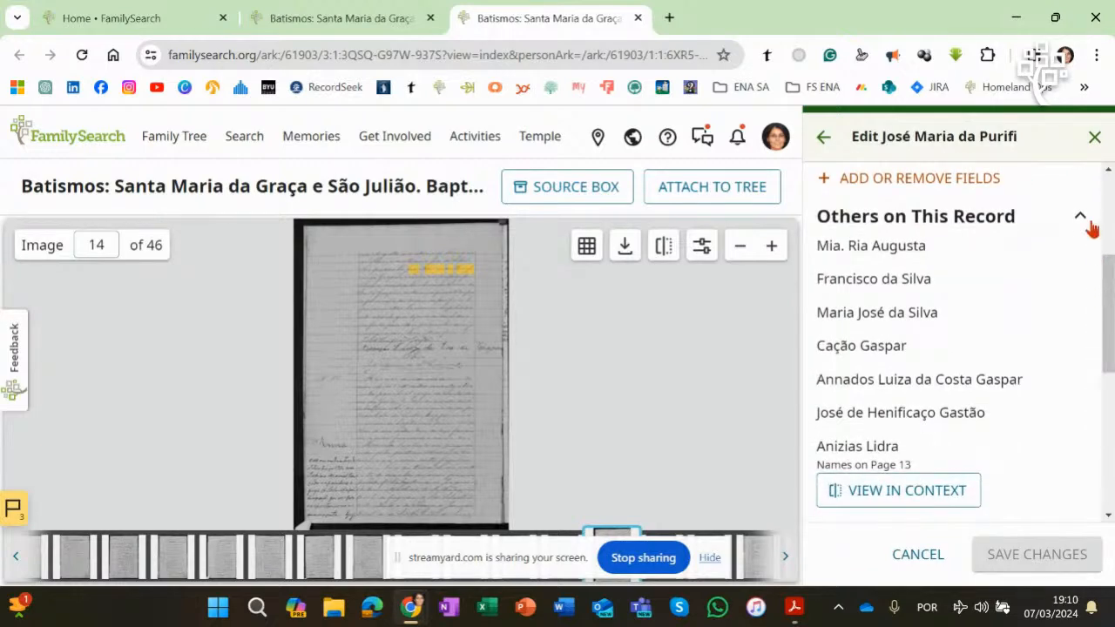
pyautogui.scroll(-1, 1102, 331)
pyautogui.scroll(-3, 1106, 337)
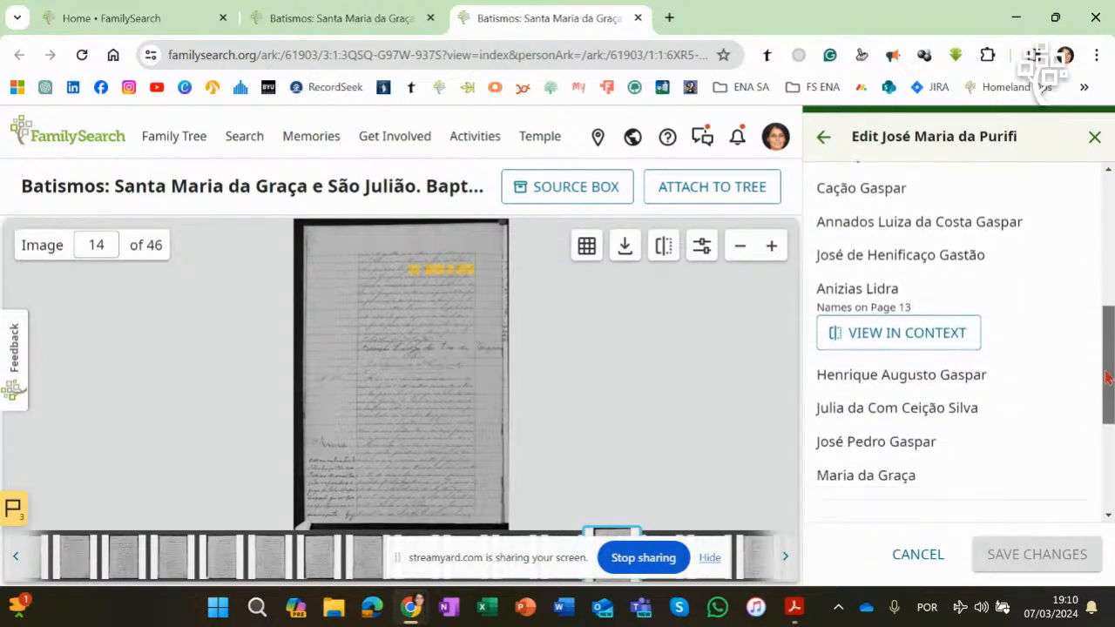
pyautogui.scroll(3, 1110, 302)
pyautogui.scroll(3, 1111, 302)
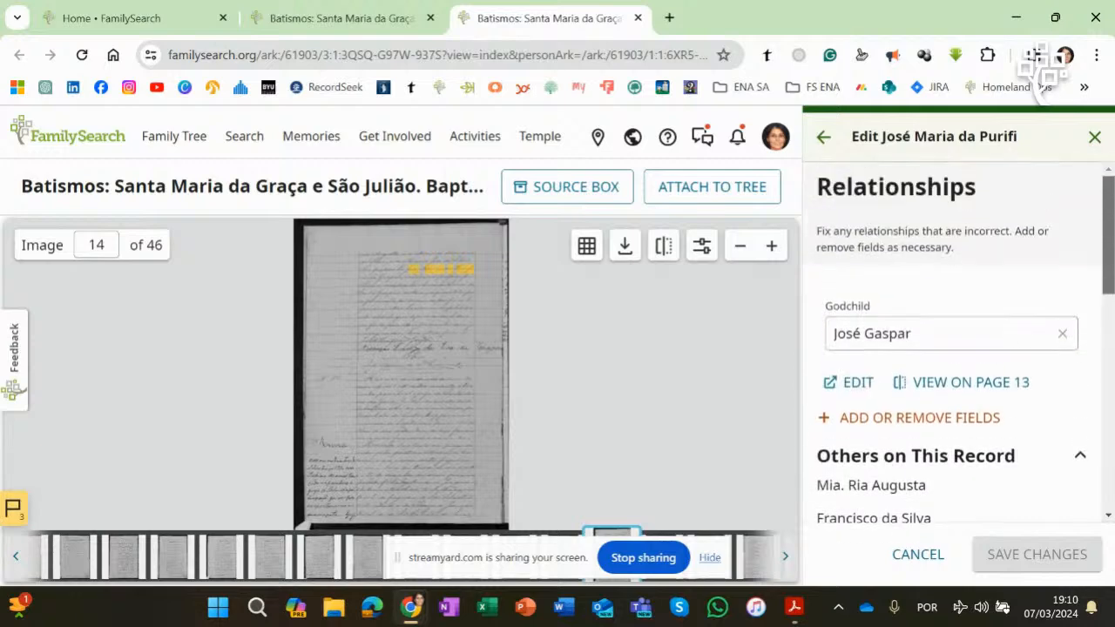
pyautogui.click(824, 139)
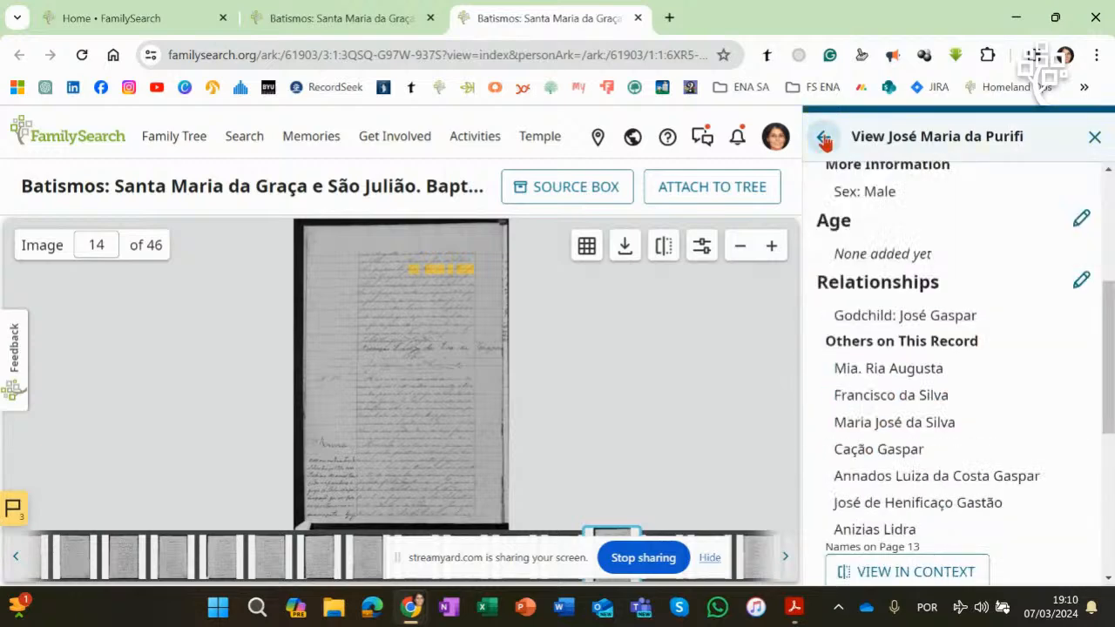
# Step: Return to the child's relationships on image 13 and open the mother's own record for editing
pyautogui.click(375, 18)
pyautogui.moveTo(1108, 319); pyautogui.dragTo(1110, 249)
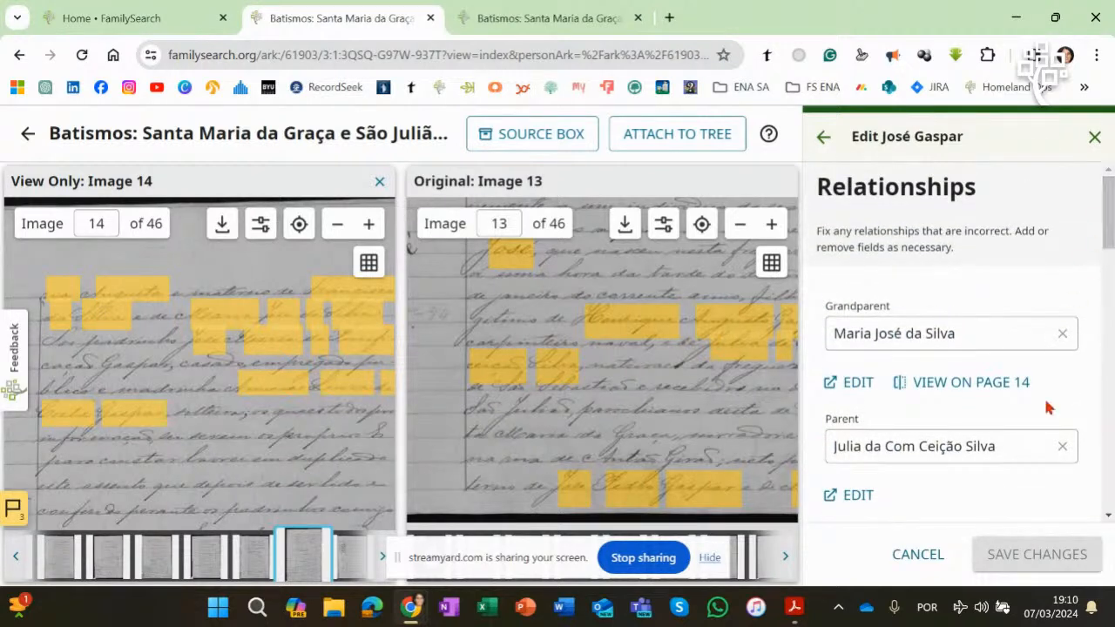
pyautogui.scroll(-2, 1111, 218)
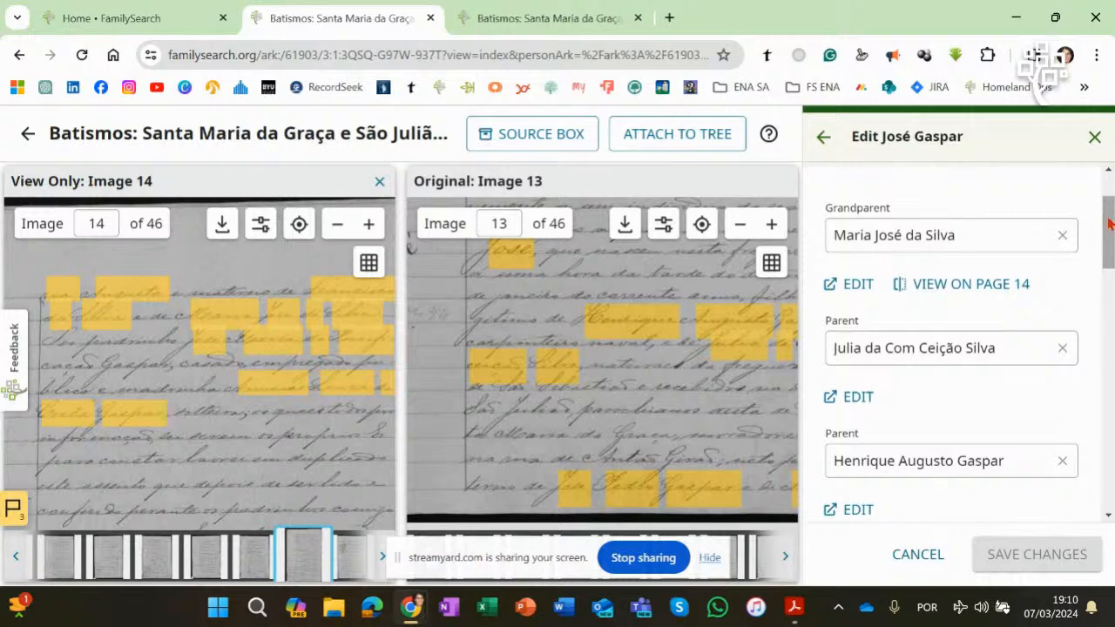
pyautogui.scroll(-1, 1110, 225)
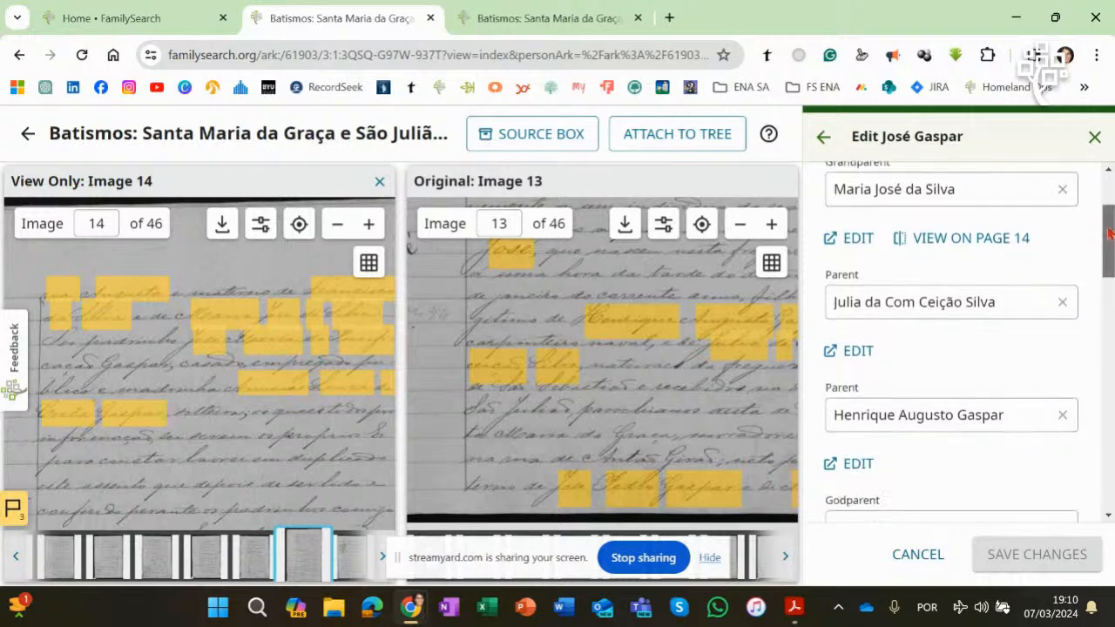
pyautogui.click(857, 352)
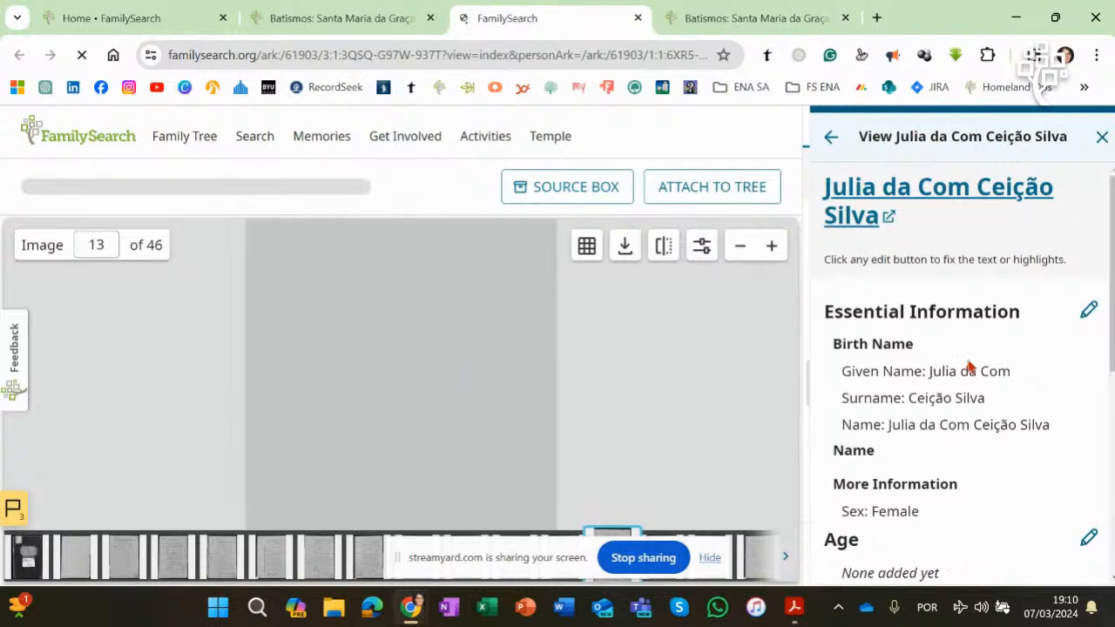
# Step: Edit the mother's essential information and remove "da Com" from her given name
pyautogui.moveTo(1109, 210); pyautogui.dragTo(1105, 248)
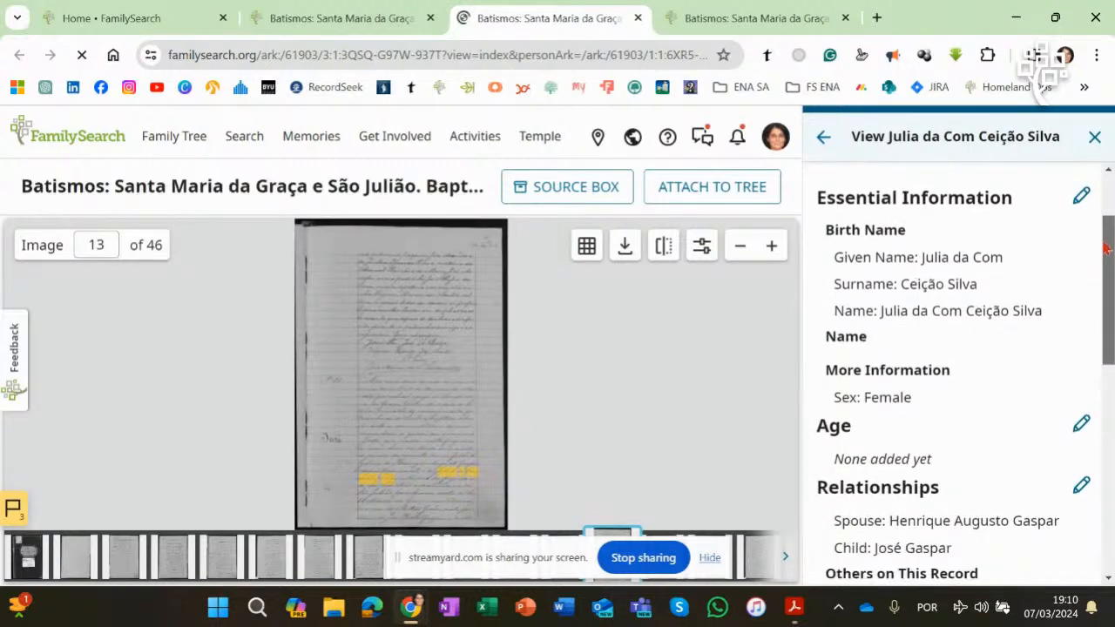
pyautogui.click(1082, 197)
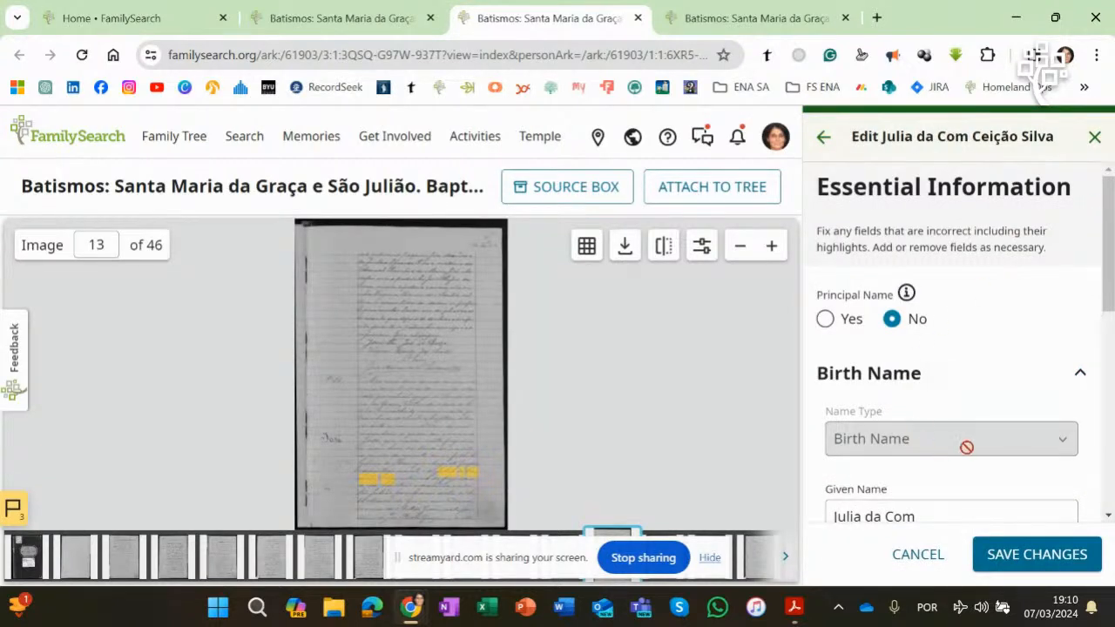
pyautogui.scroll(-3, 894, 323)
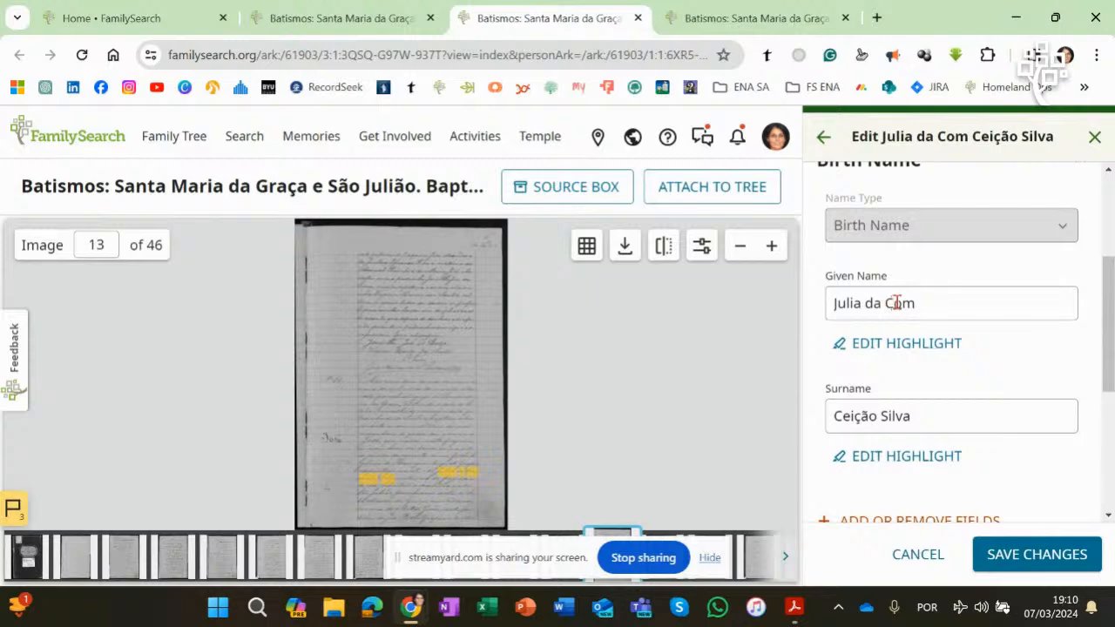
pyautogui.moveTo(922, 303); pyautogui.dragTo(869, 304)
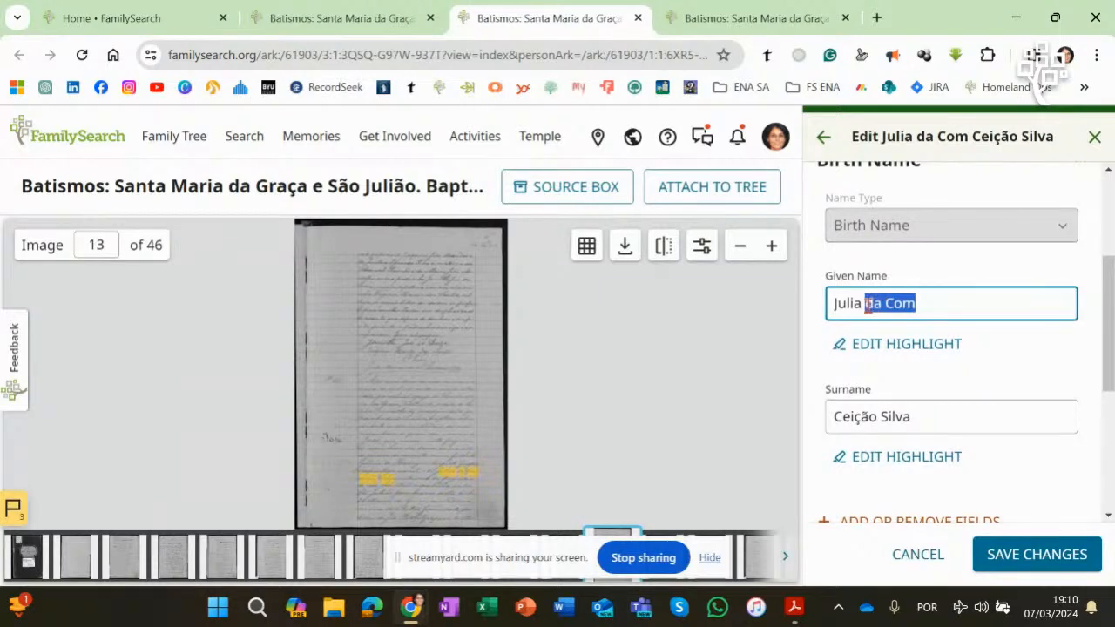
pyautogui.press('BackSpace')
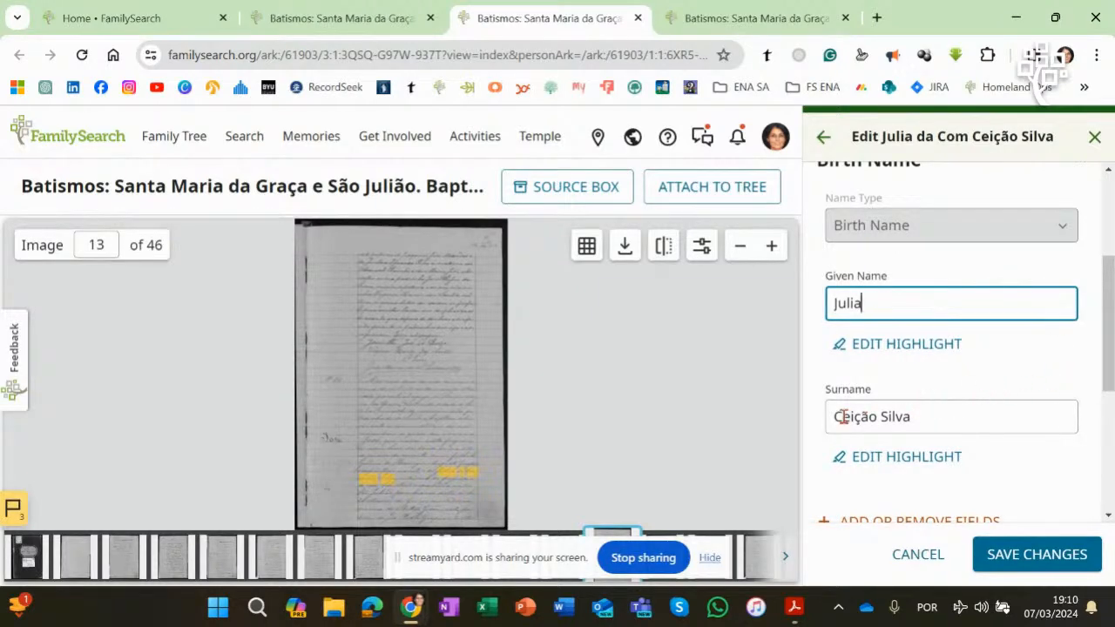
# Step: Correct the beginning of the mother's surname to "da Conc" and save the changes
pyautogui.click(839, 415)
pyautogui.press('BackSpace')
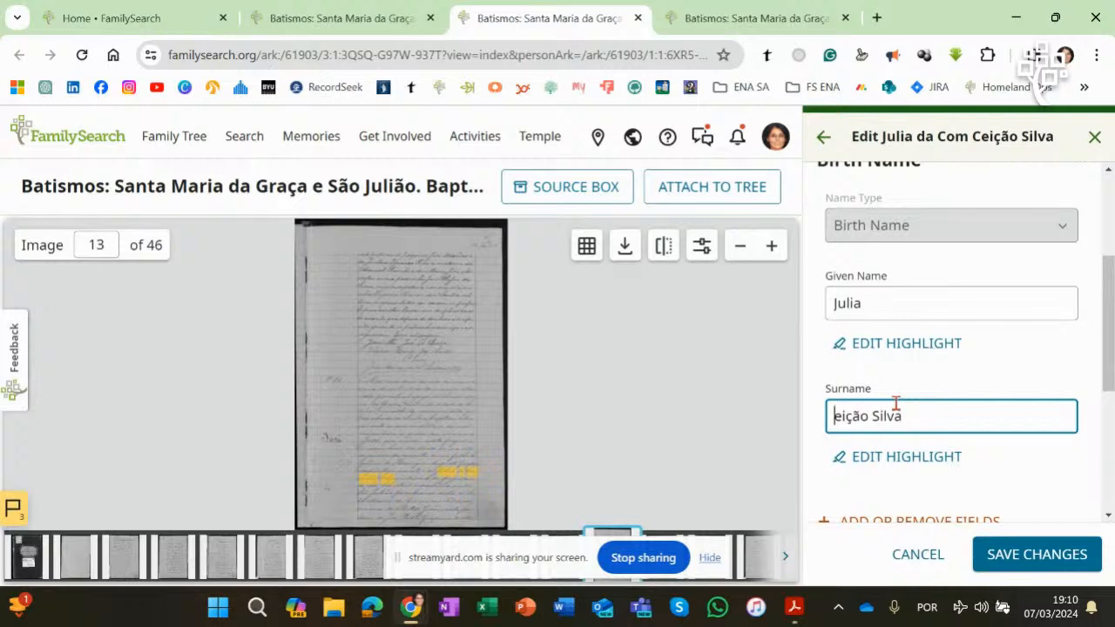
pyautogui.write('da con')
pyautogui.press('BackSpace')
pyautogui.press('BackSpace')
pyautogui.press('BackSpace')
pyautogui.write('Con')
pyautogui.write('c')
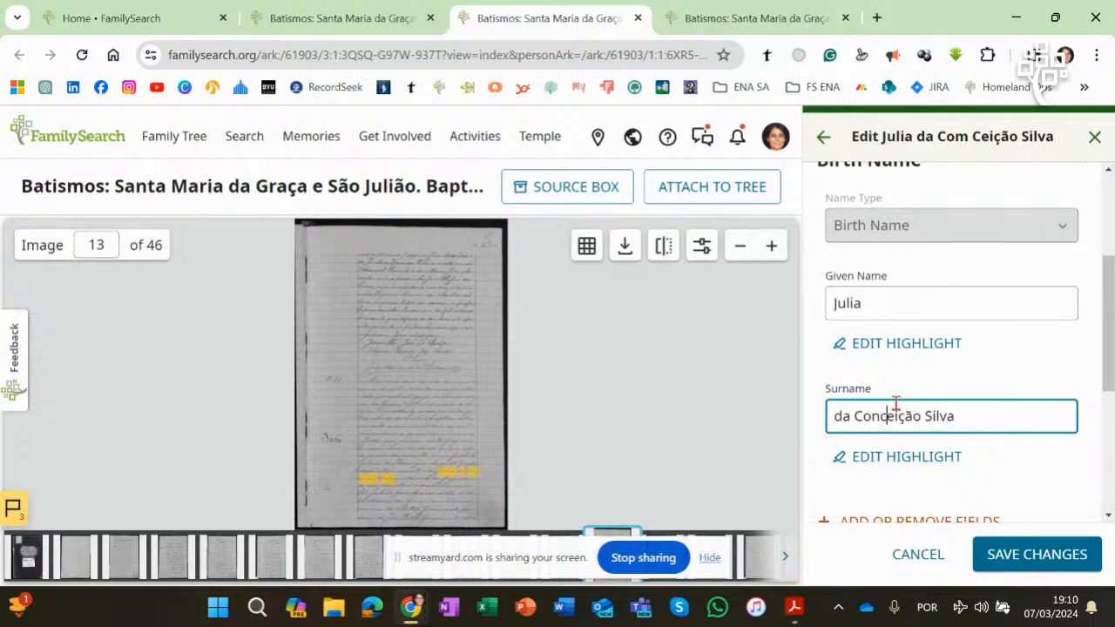
pyautogui.moveTo(1107, 316); pyautogui.dragTo(1108, 435)
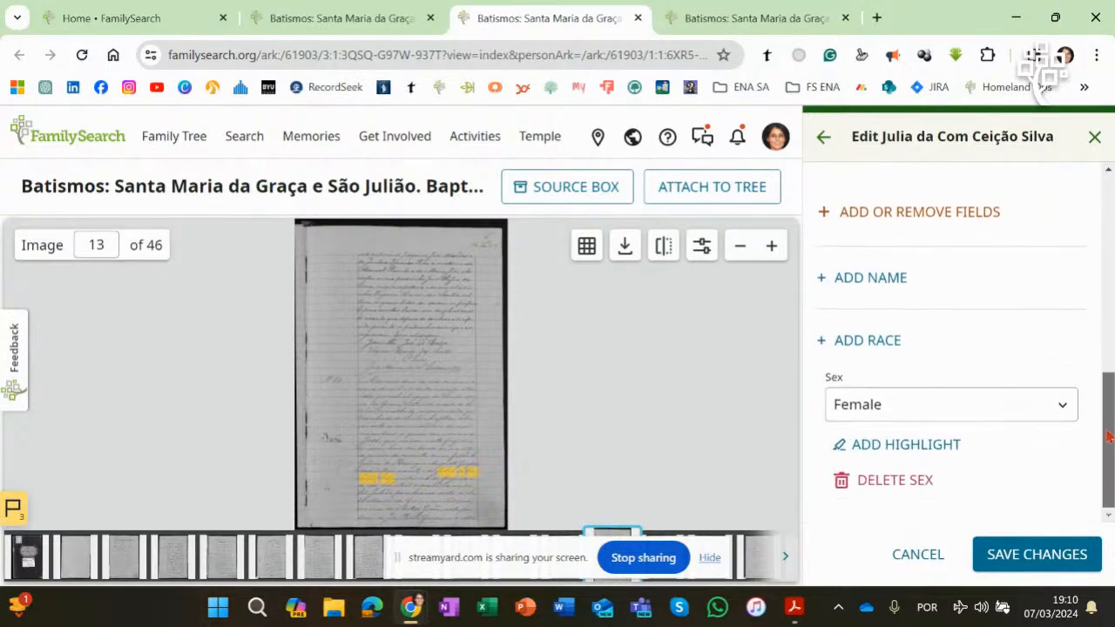
pyautogui.click(1061, 553)
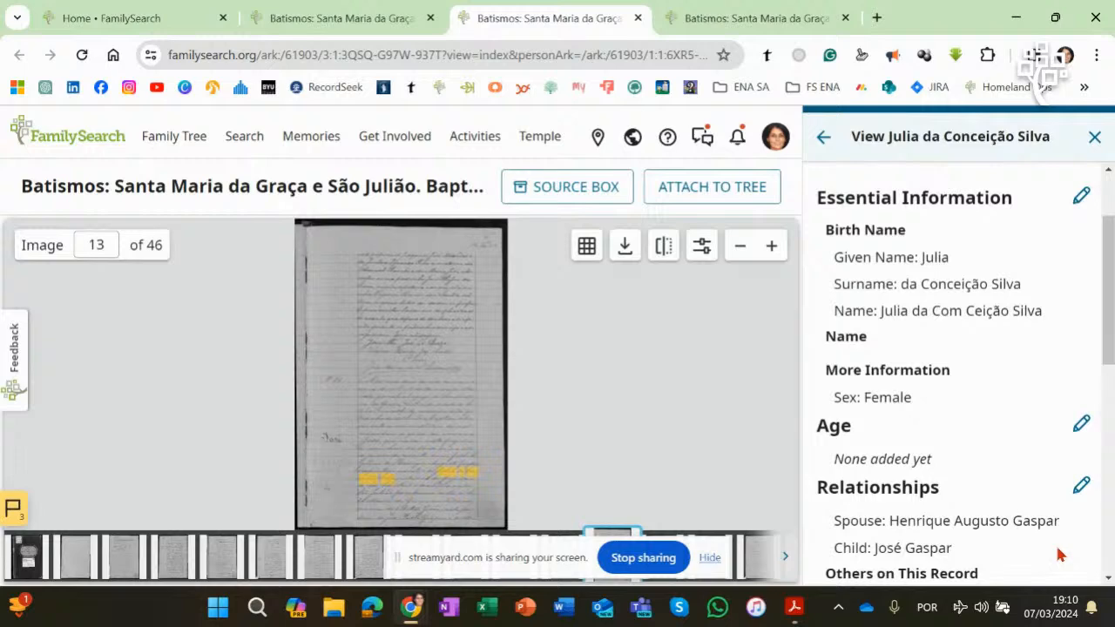
# Step: Review the mother's corrected record and return to the list of indexed names for image 13
pyautogui.moveTo(1109, 254)
pyautogui.mouseDown()
pyautogui.moveTo(1112, 387)
pyautogui.moveTo(1112, 217)
pyautogui.moveTo(1112, 423)
pyautogui.moveTo(1107, 261)
pyautogui.mouseUp()
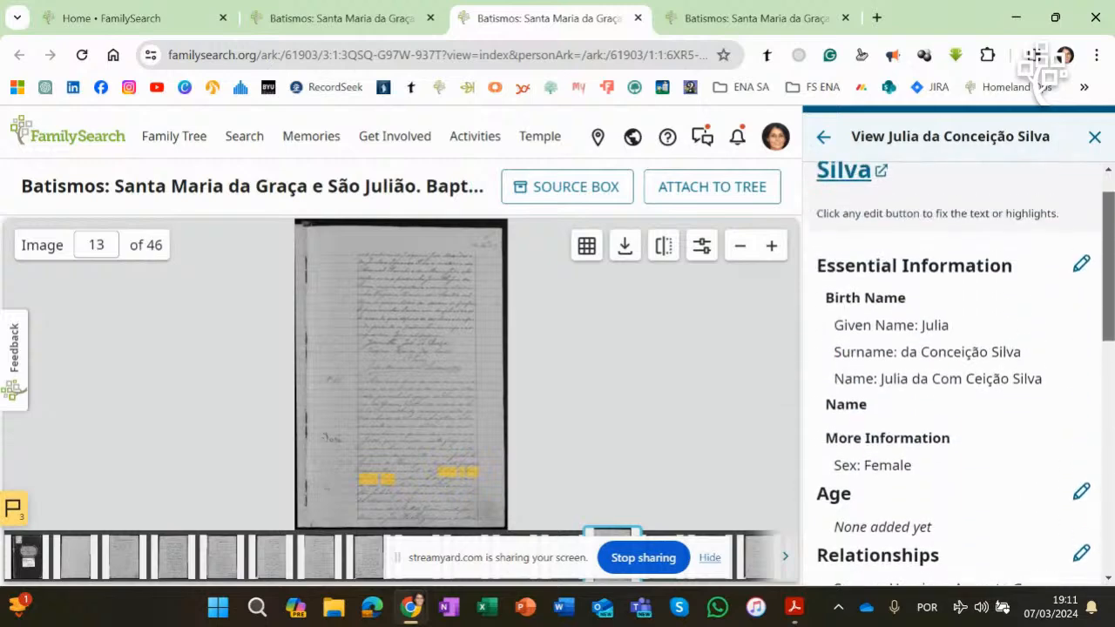
pyautogui.scroll(-5, 1008, 336)
pyautogui.click(824, 140)
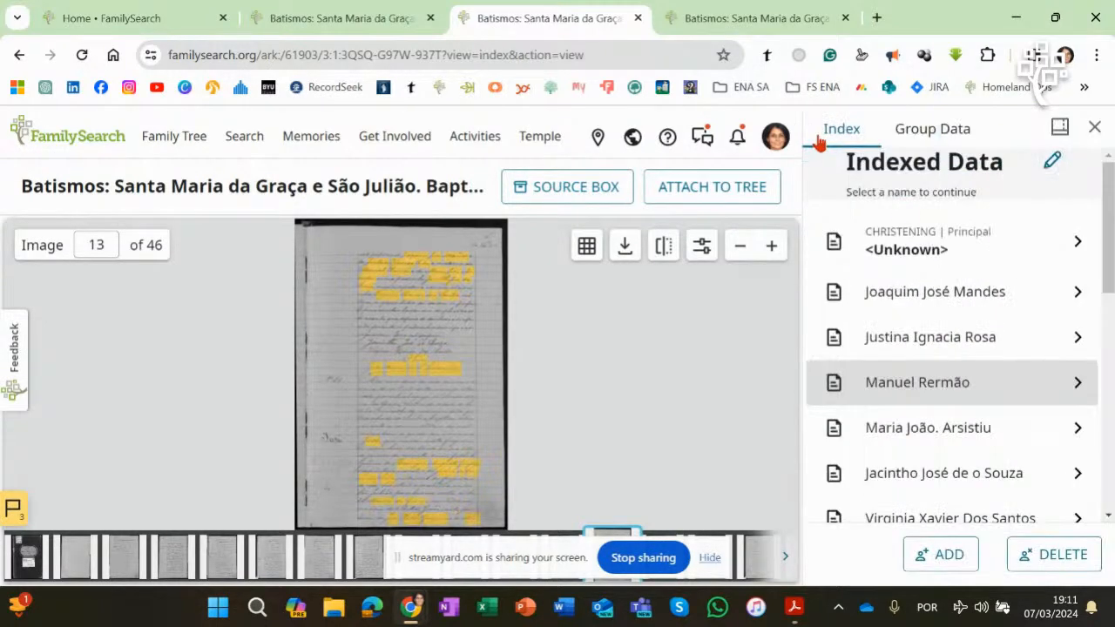
pyautogui.moveTo(1106, 217)
pyautogui.mouseDown()
pyautogui.moveTo(1102, 443)
pyautogui.moveTo(1104, 226)
pyautogui.mouseUp()
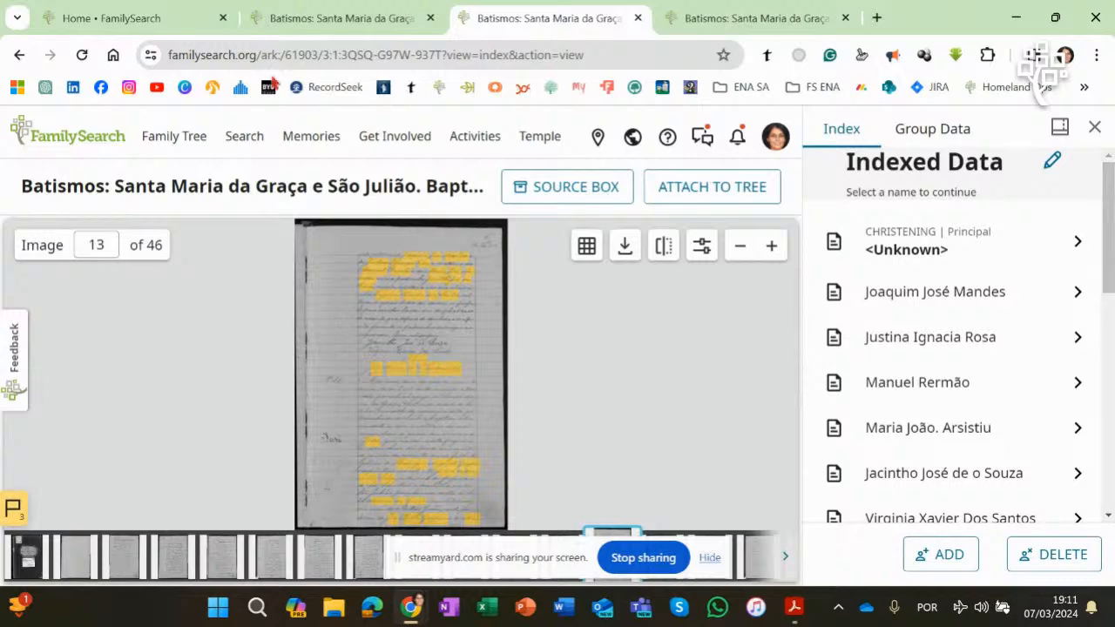
# Step: Return to the child's record on image 13, reload it and review the listed relationships
pyautogui.click(329, 19)
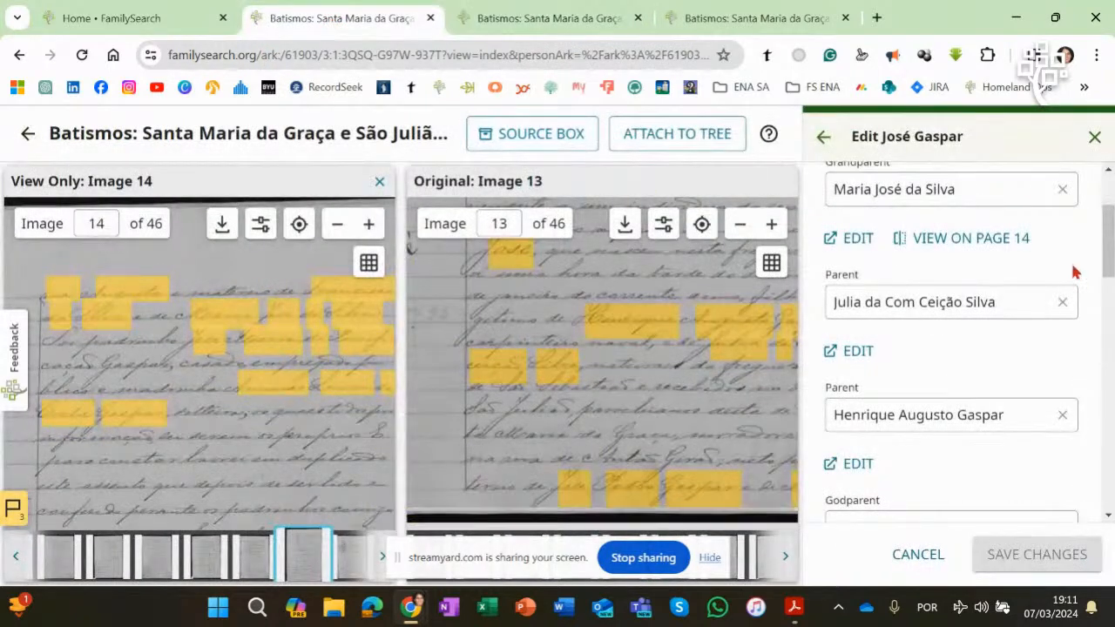
pyautogui.click(83, 56)
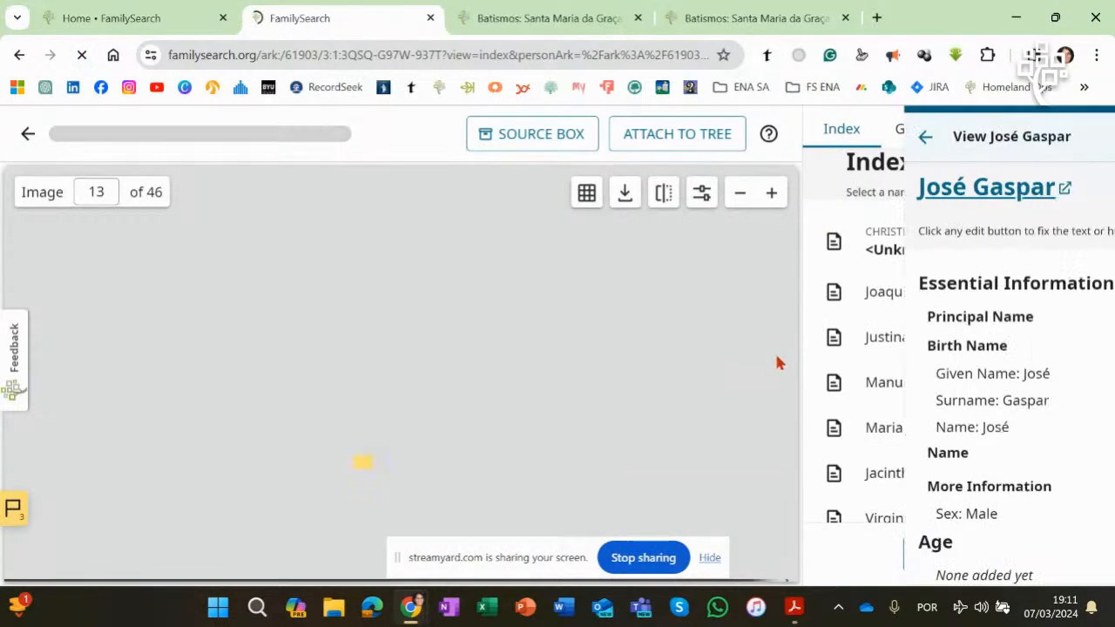
pyautogui.moveTo(1111, 212); pyautogui.dragTo(1111, 358)
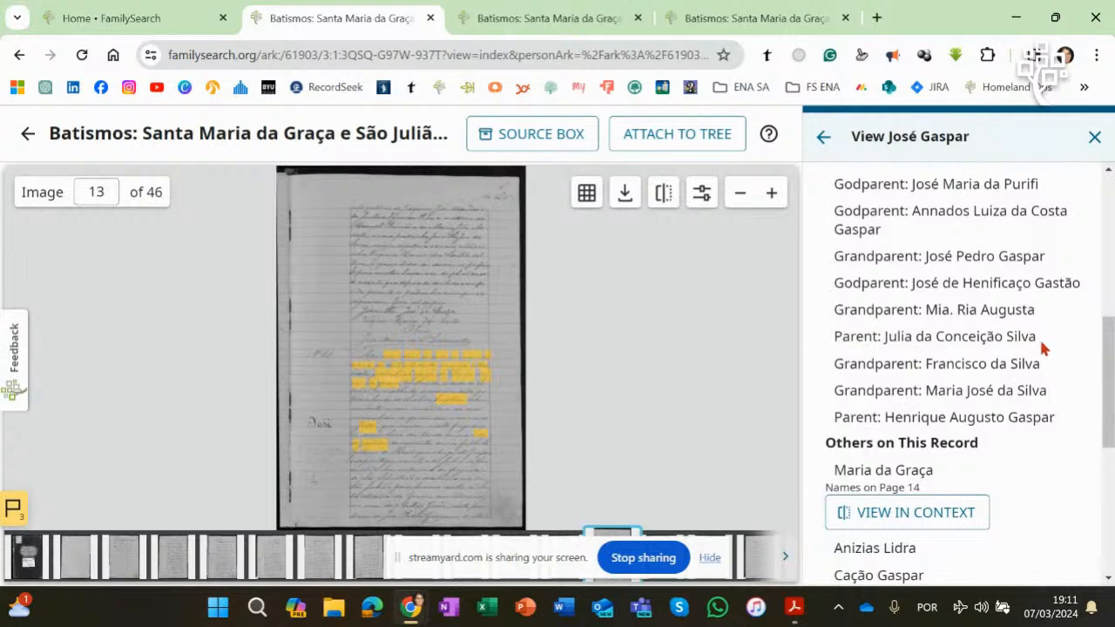
pyautogui.moveTo(1109, 339); pyautogui.dragTo(1110, 298)
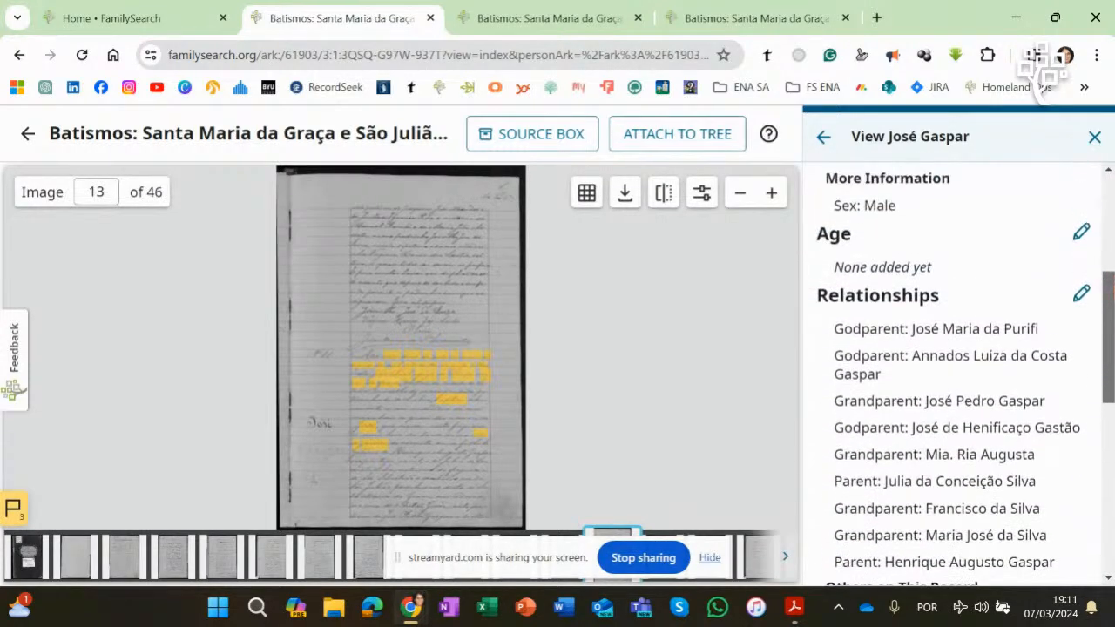
# Step: Edit the child's relationships and open the first godparent's own record on image 14
pyautogui.click(1080, 294)
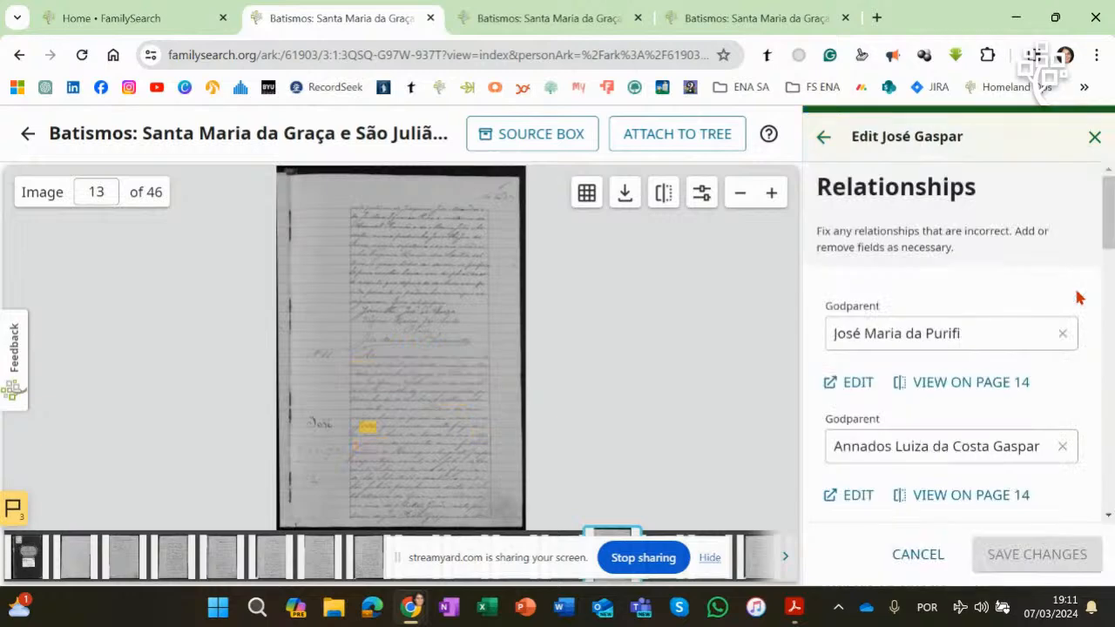
pyautogui.scroll(-1, 871, 261)
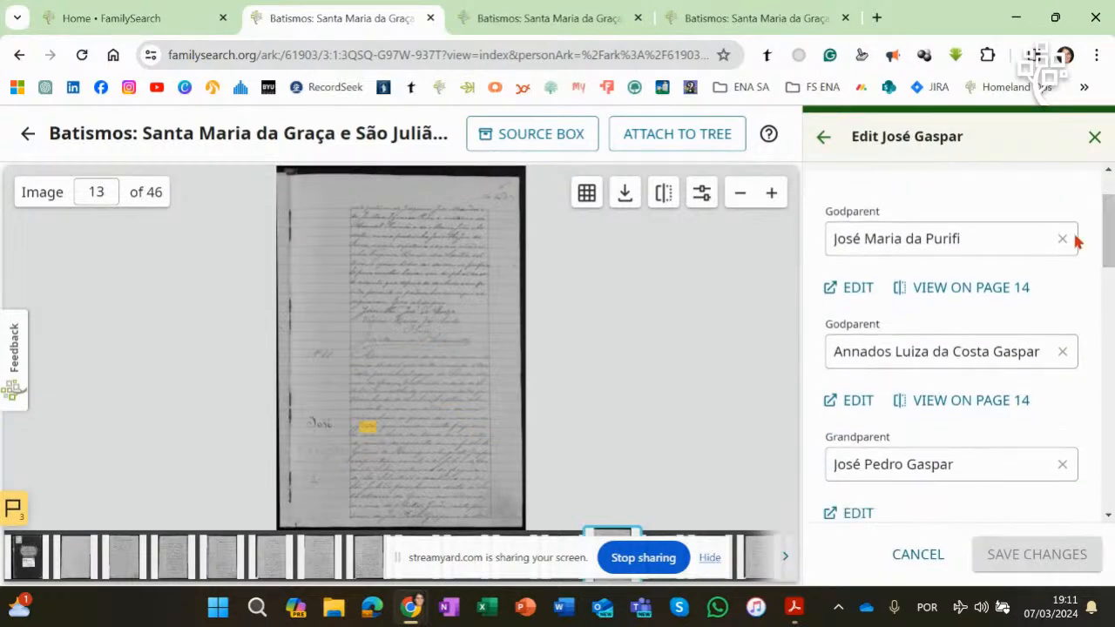
pyautogui.click(855, 288)
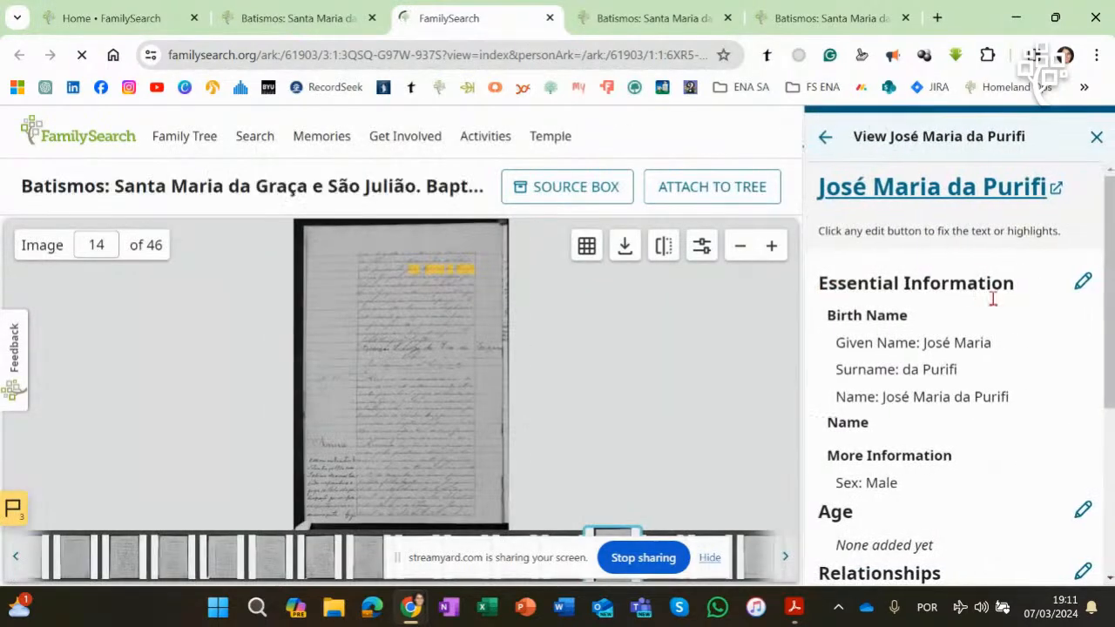
# Step: Edit the godparent's essential information, complete the surname with the ending "cação" and save the changes
pyautogui.scroll(-2, 1105, 257)
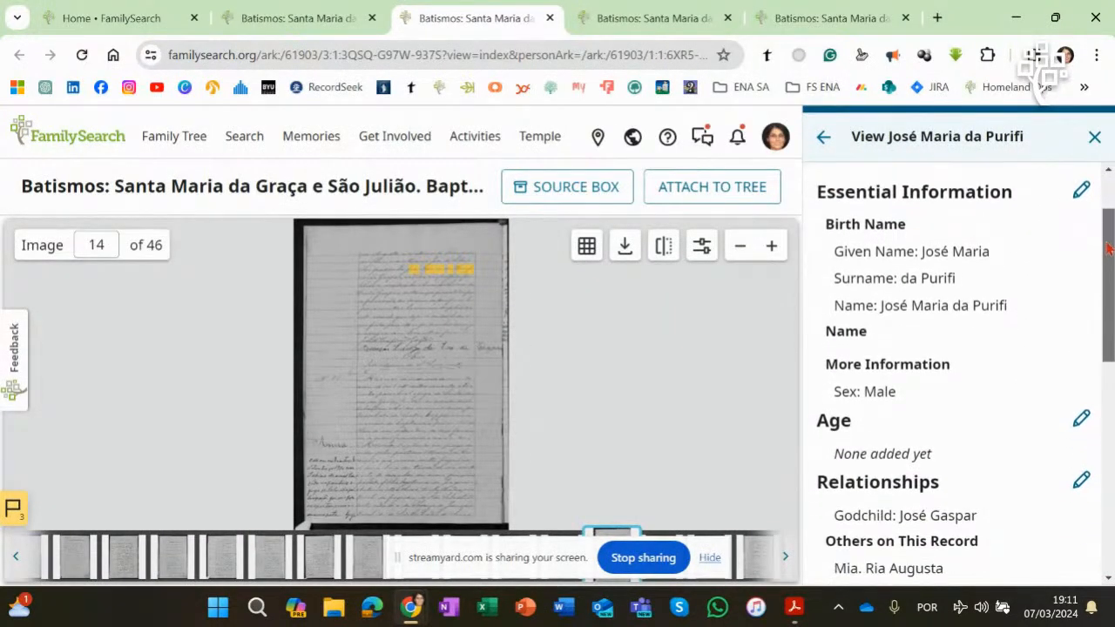
pyautogui.click(1083, 190)
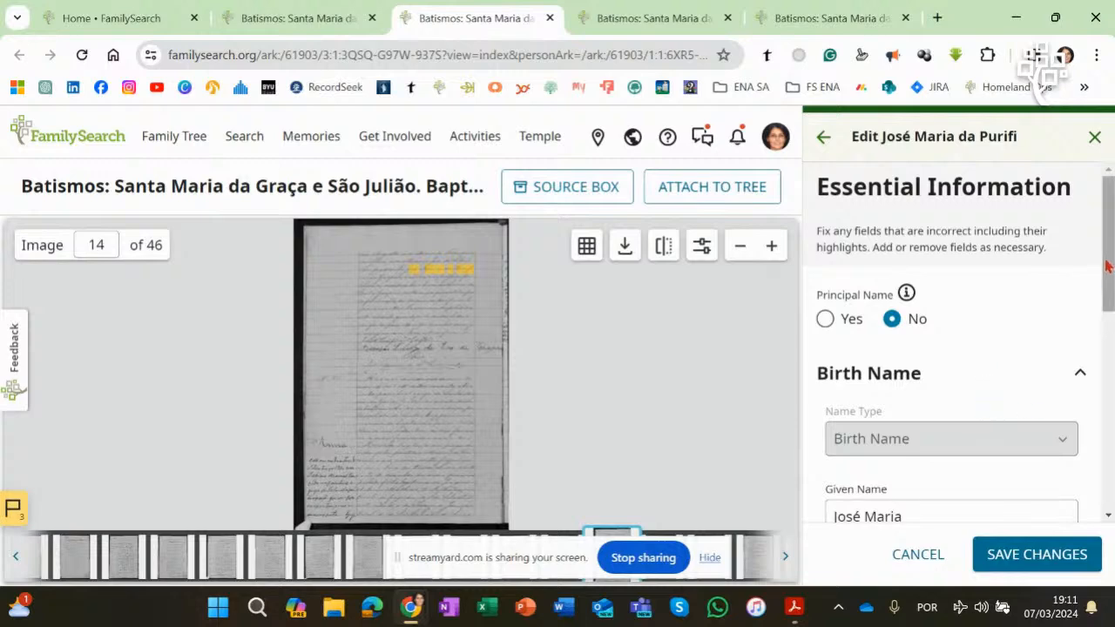
pyautogui.moveTo(1109, 252); pyautogui.dragTo(1109, 353)
pyautogui.click(946, 358)
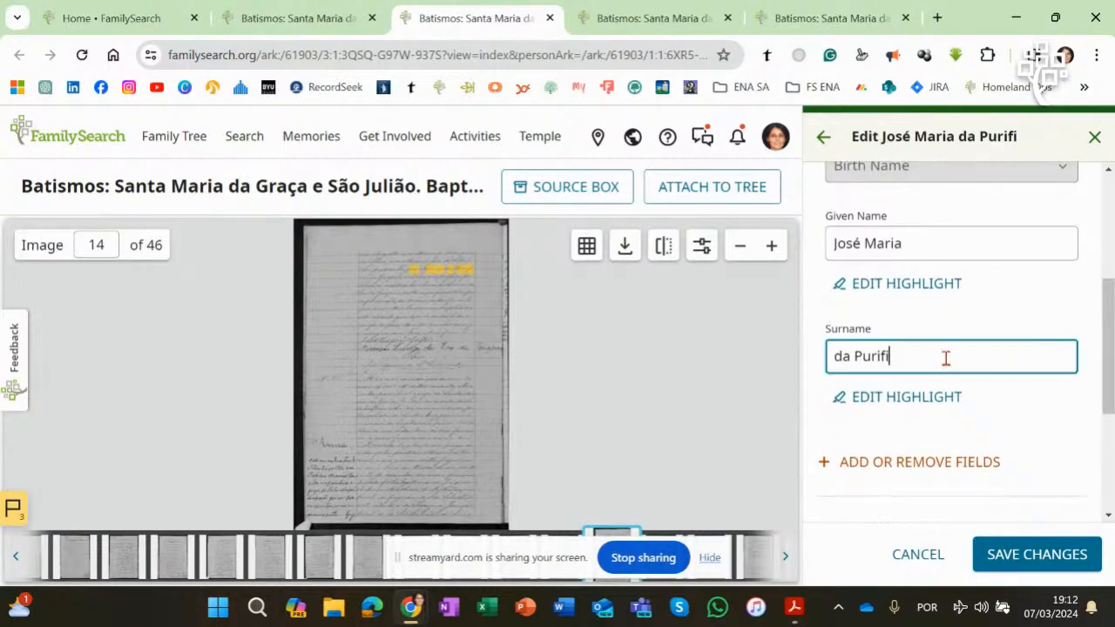
pyautogui.write('cacao')
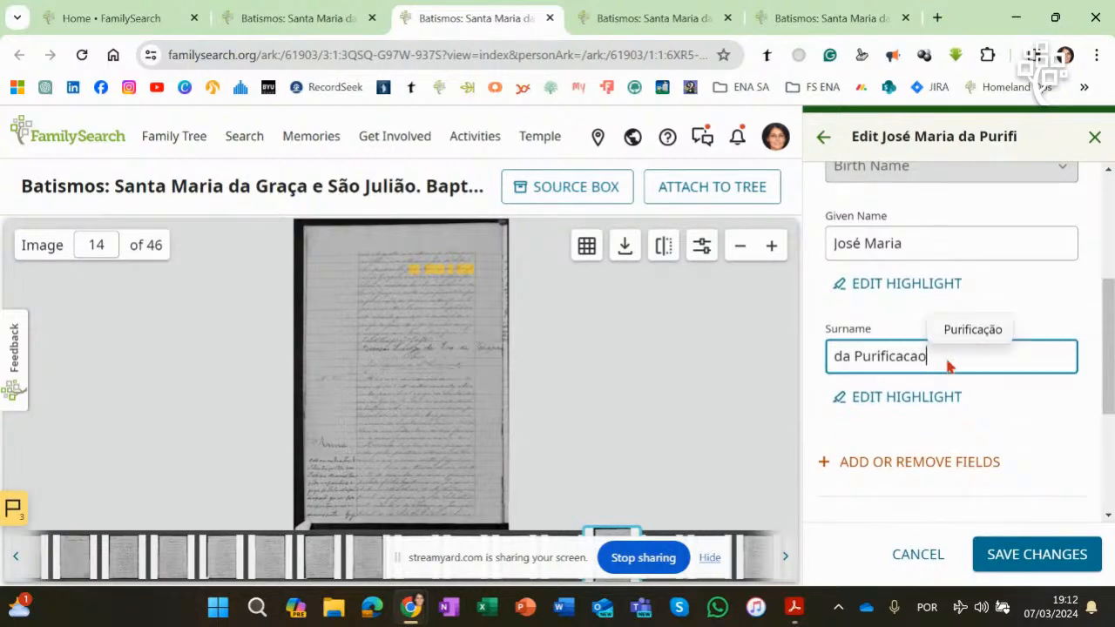
pyautogui.click(961, 336)
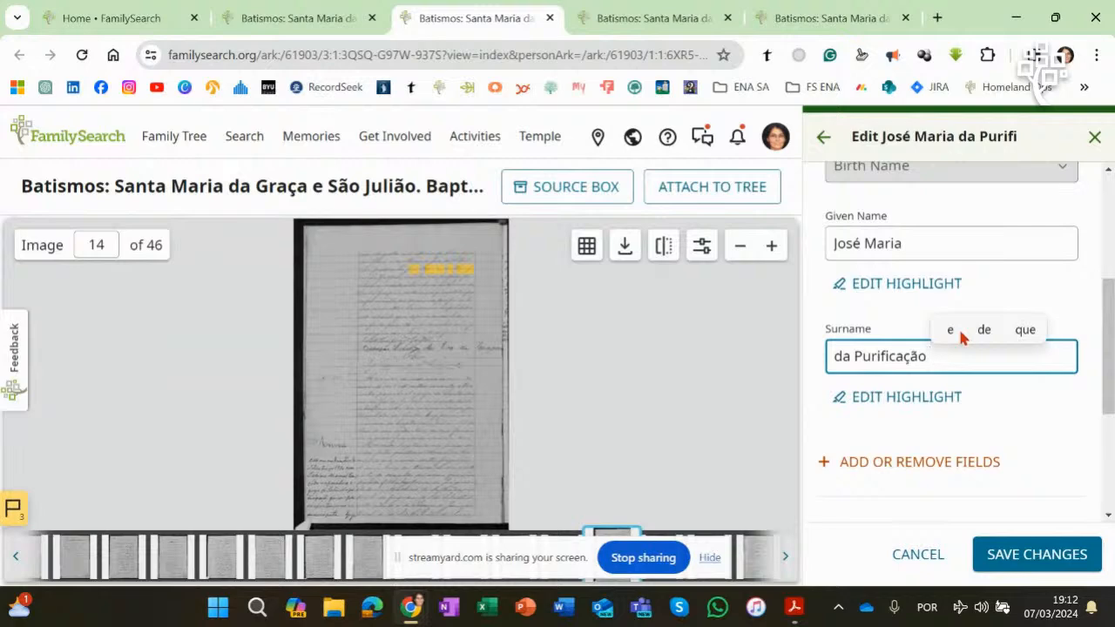
pyautogui.click(1083, 296)
pyautogui.moveTo(1101, 295); pyautogui.dragTo(1108, 344)
pyautogui.click(1109, 350)
pyautogui.scroll(-2, 1110, 350)
pyautogui.click(1061, 557)
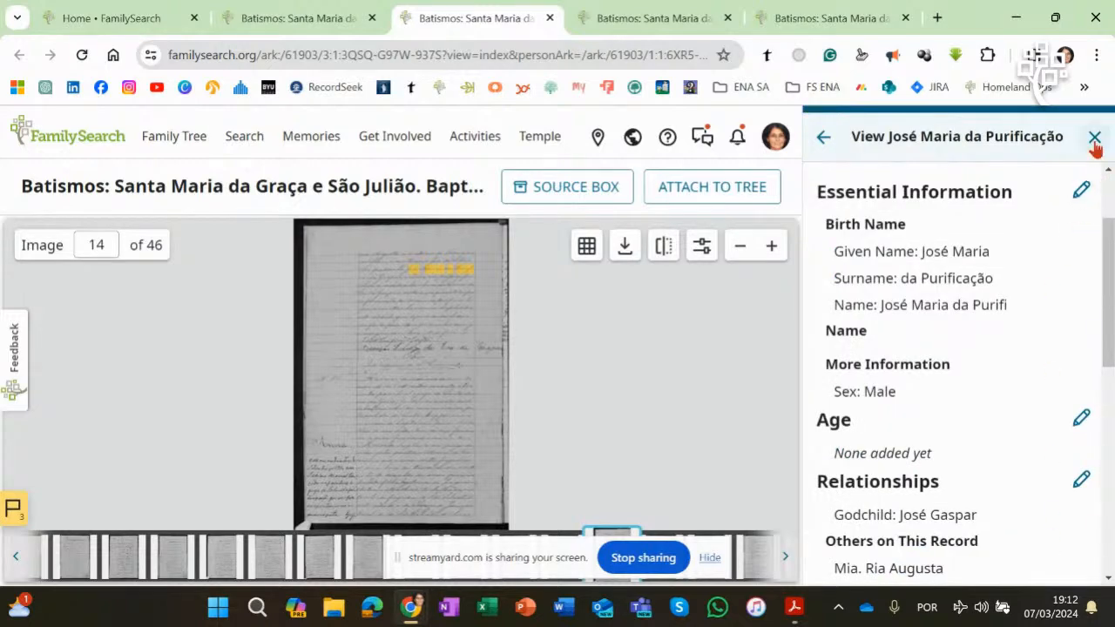
# Step: Reload the child's record on image 13 and close the separate tabs opened for the godparent and the mother
pyautogui.click(1093, 139)
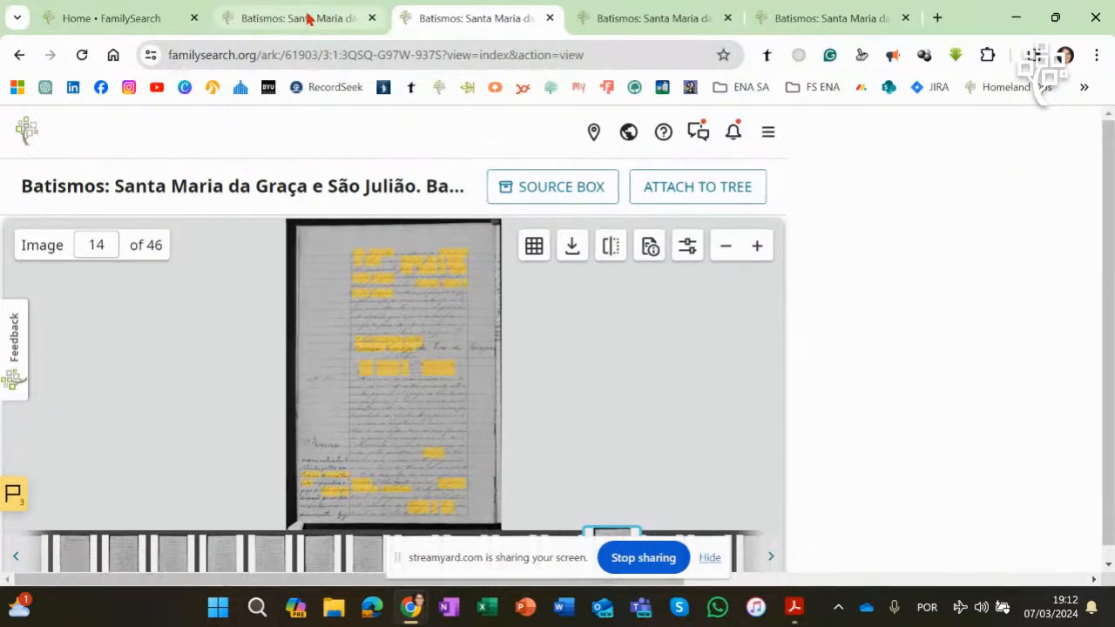
pyautogui.click(306, 17)
pyautogui.click(80, 56)
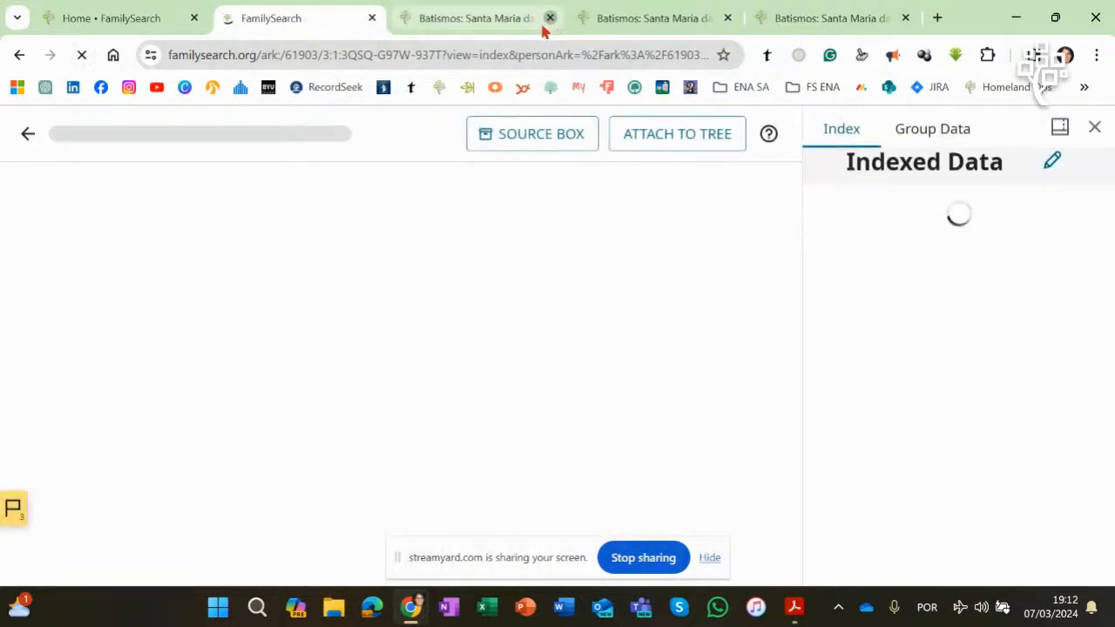
pyautogui.click(549, 17)
pyautogui.click(562, 19)
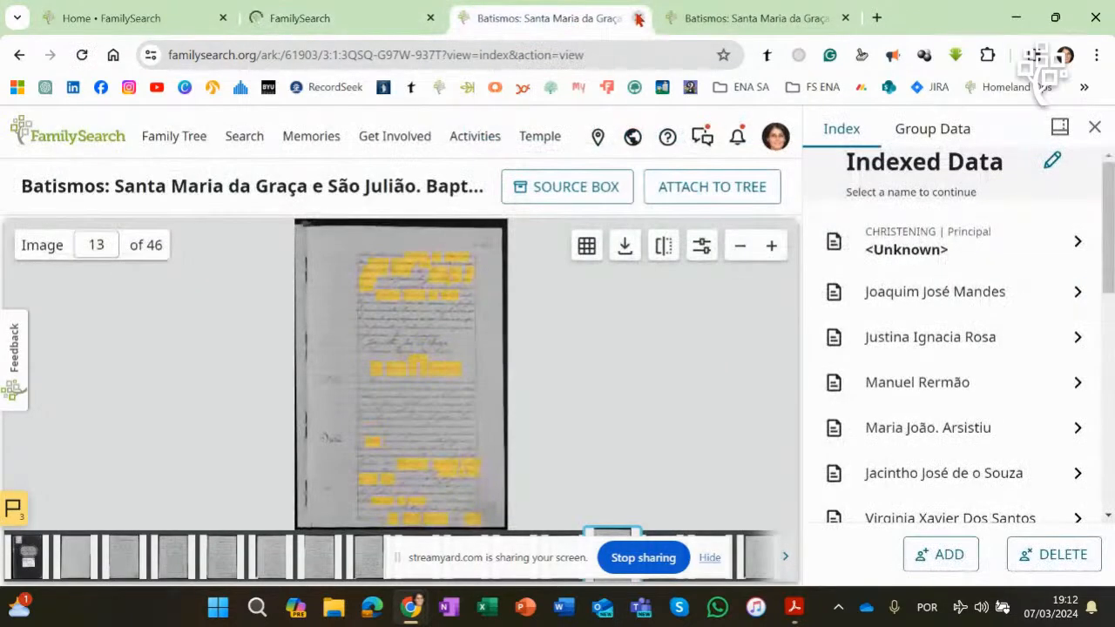
pyautogui.click(343, 18)
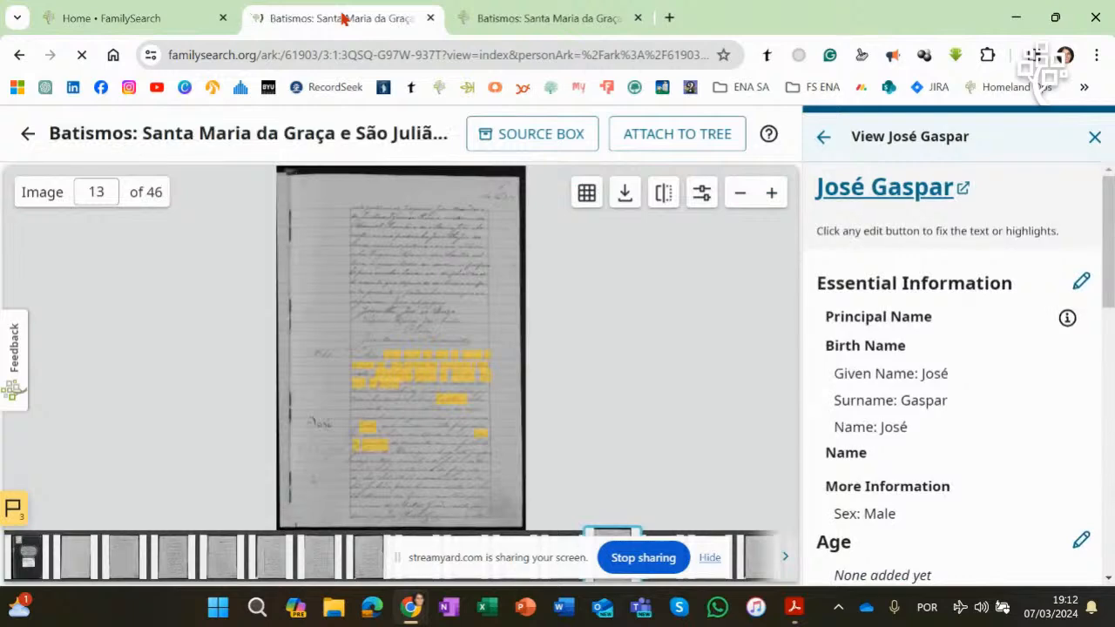
# Step: Review the relationships in the child's reloaded record and look at the source box options for it
pyautogui.moveTo(1106, 261); pyautogui.dragTo(1104, 386)
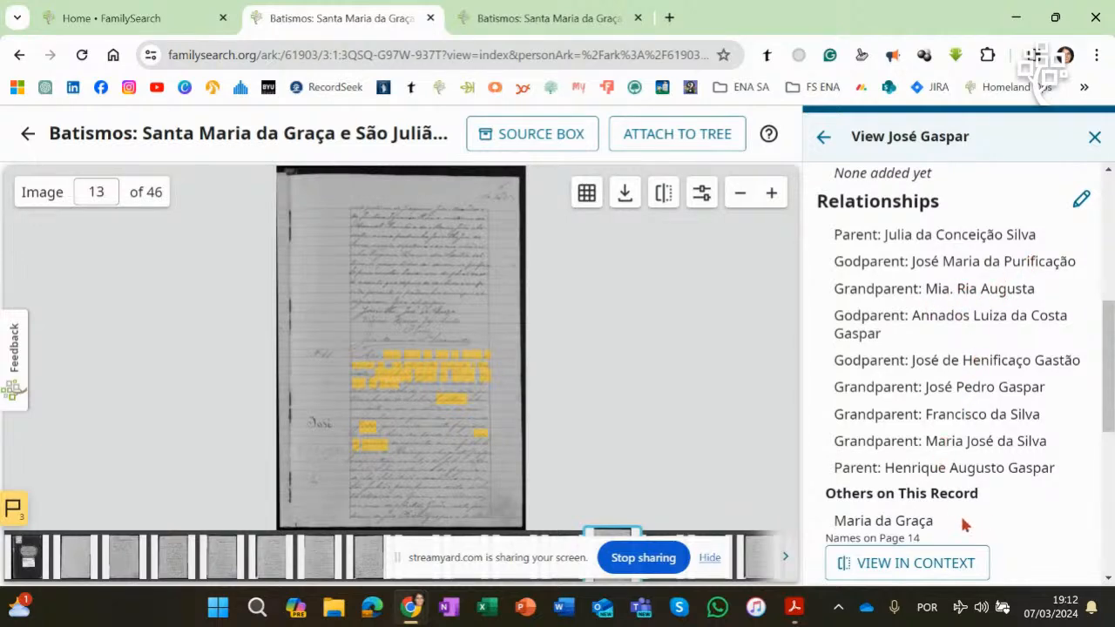
pyautogui.moveTo(1108, 351); pyautogui.dragTo(1107, 212)
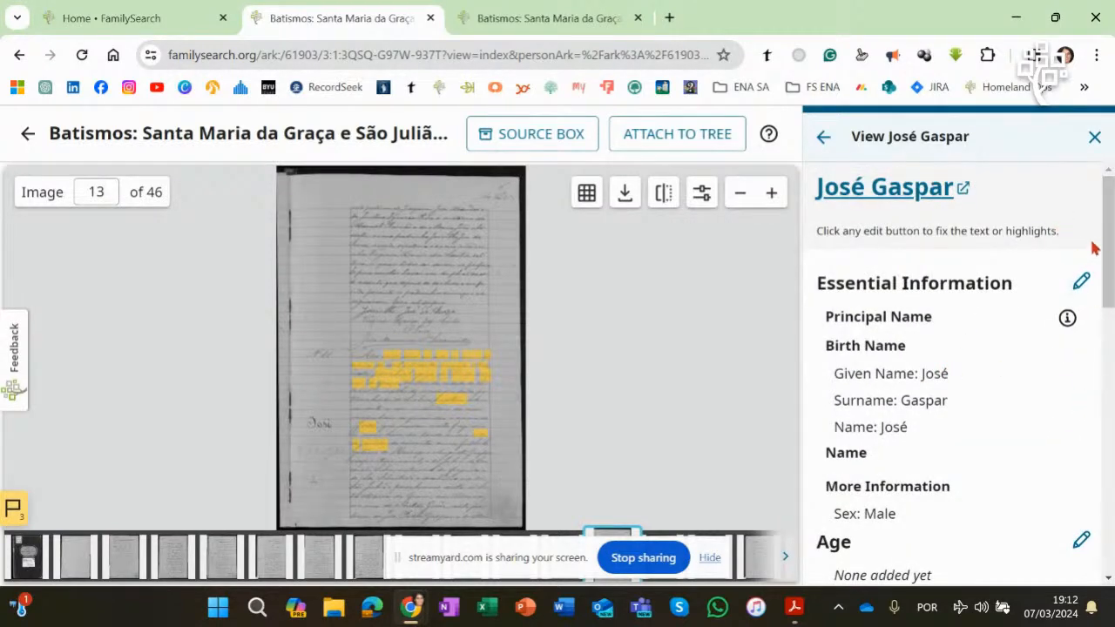
pyautogui.moveTo(1109, 237); pyautogui.dragTo(1109, 244)
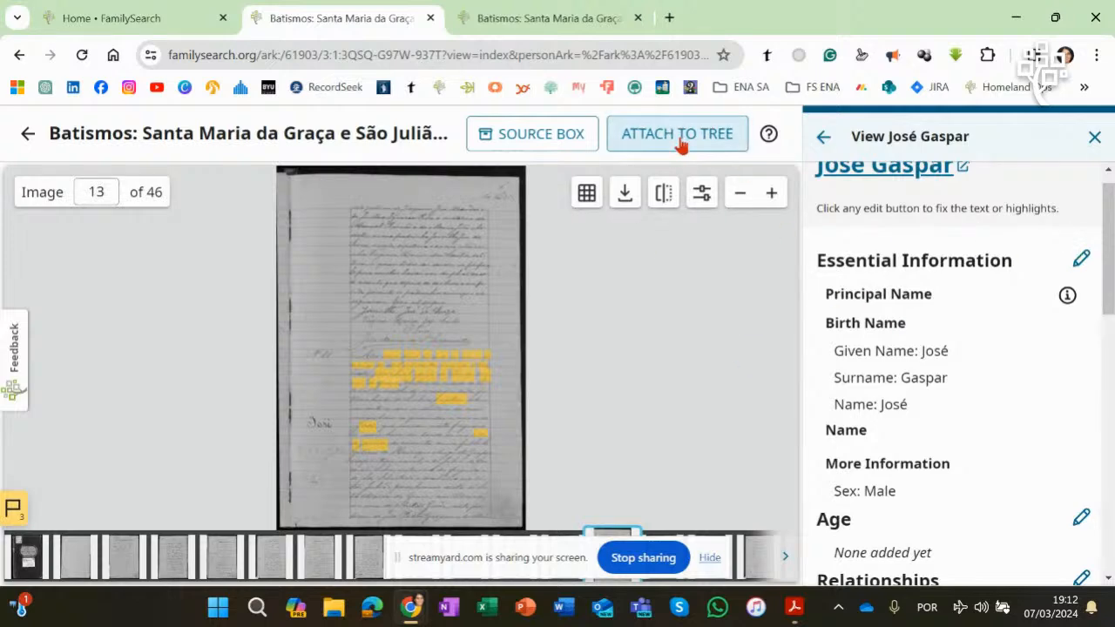
pyautogui.click(534, 139)
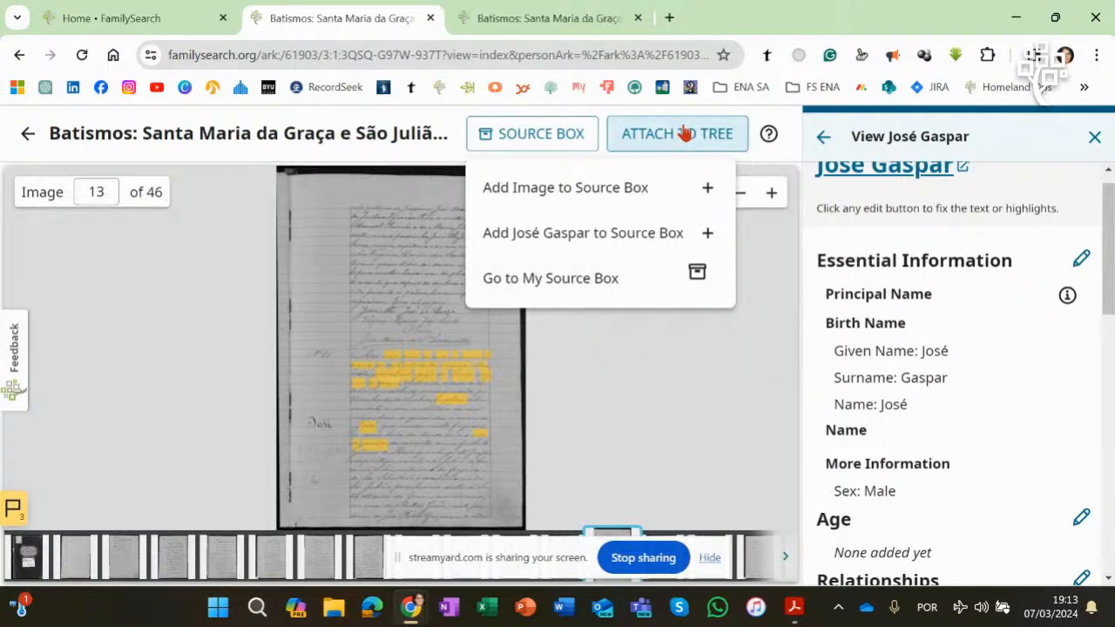
pyautogui.click(1094, 136)
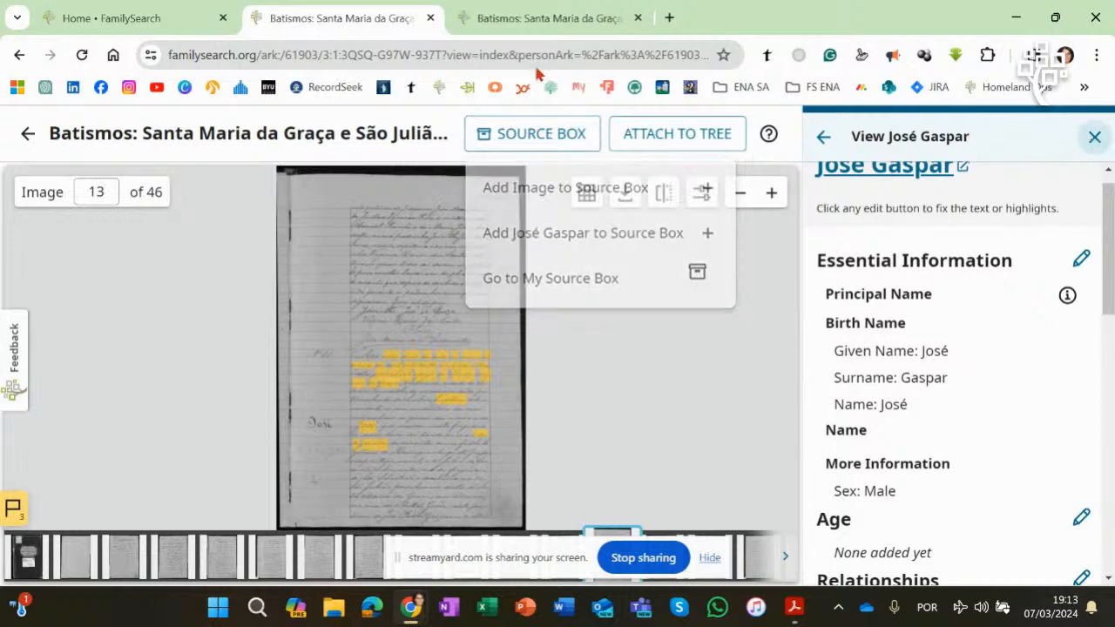
# Step: Close the child's record tab and the remaining godparent record, and open the historical records search
pyautogui.click(430, 17)
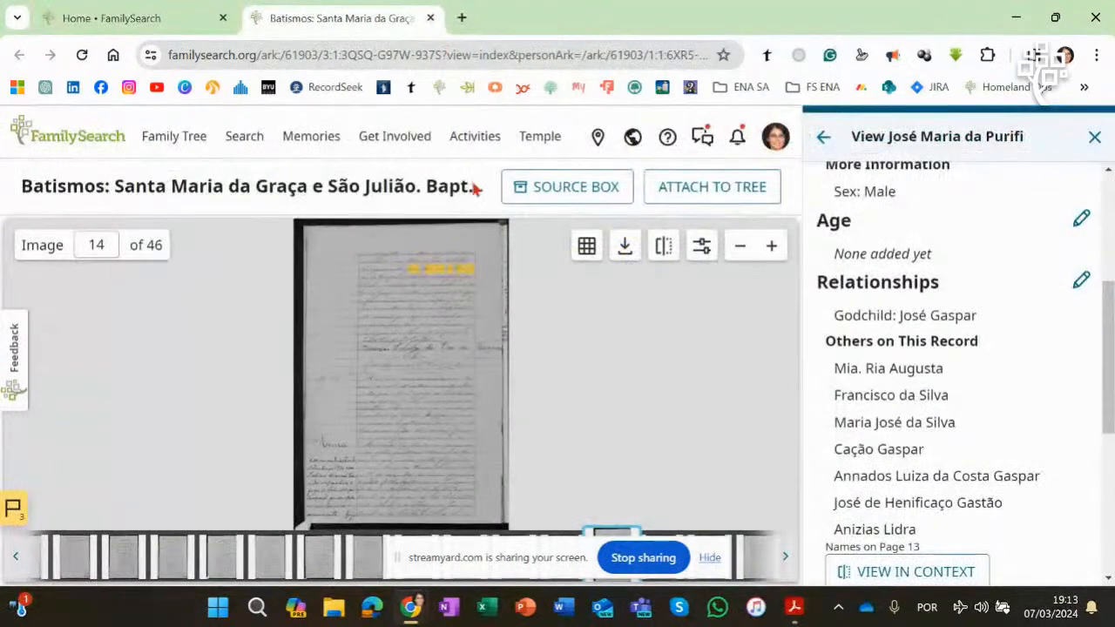
pyautogui.click(1092, 138)
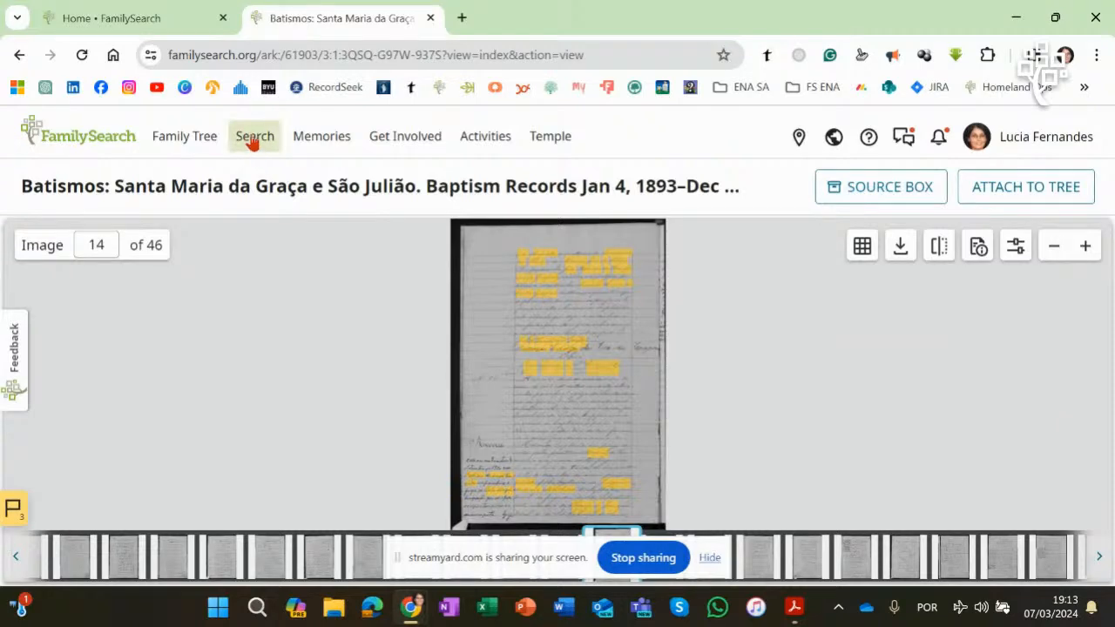
pyautogui.moveTo(252, 143)
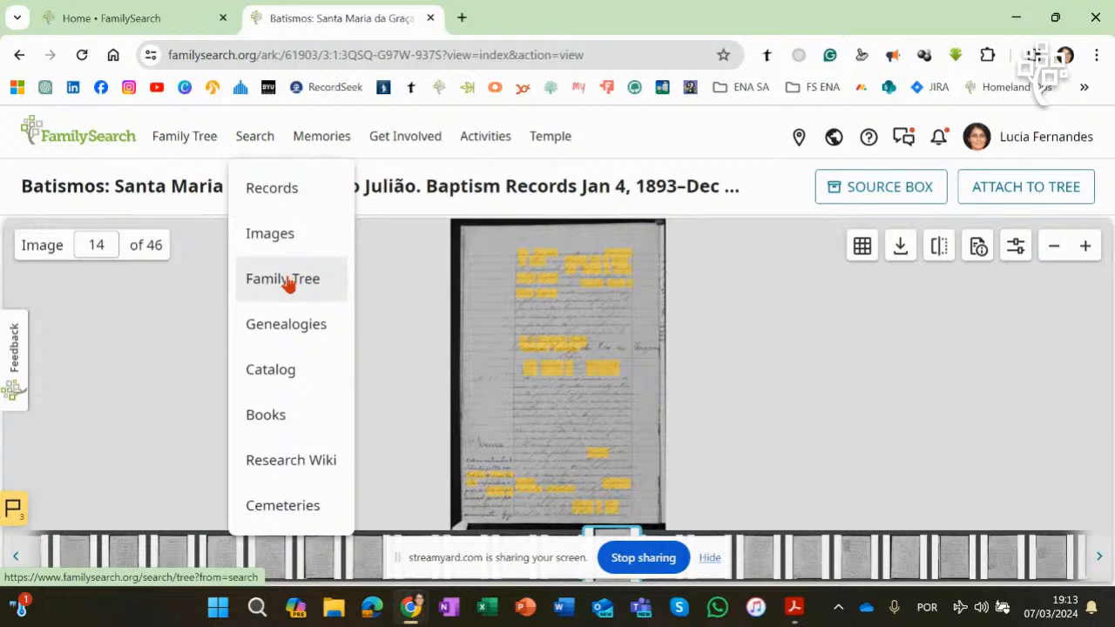
pyautogui.click(278, 192)
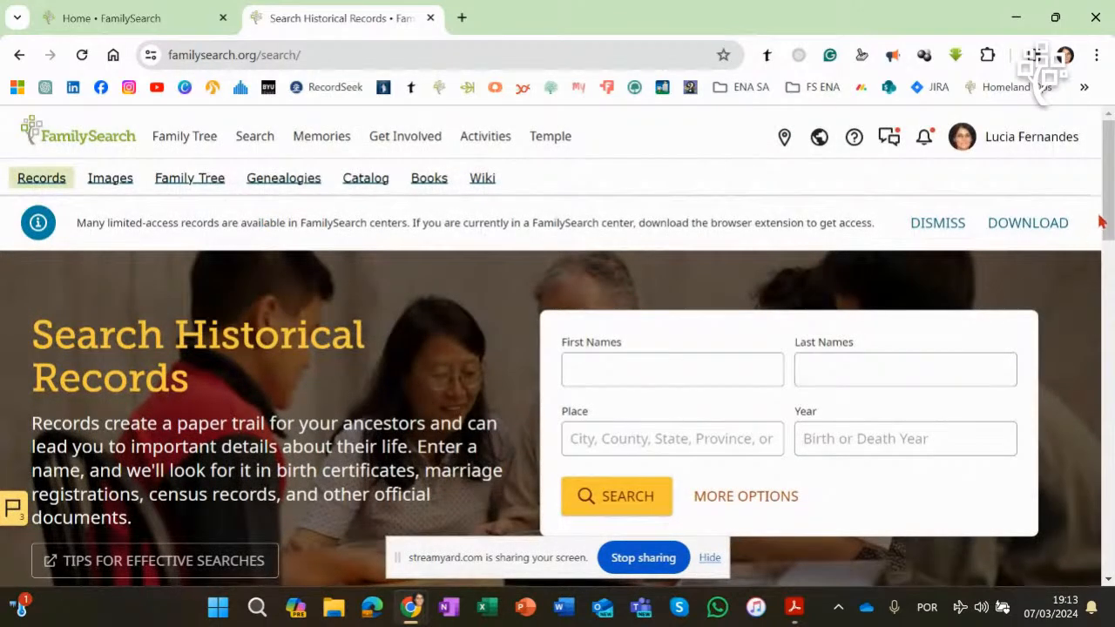
# Step: Search the historical records for a person by first and last name with the place England, United Kingdom
pyautogui.scroll(-1, 877, 287)
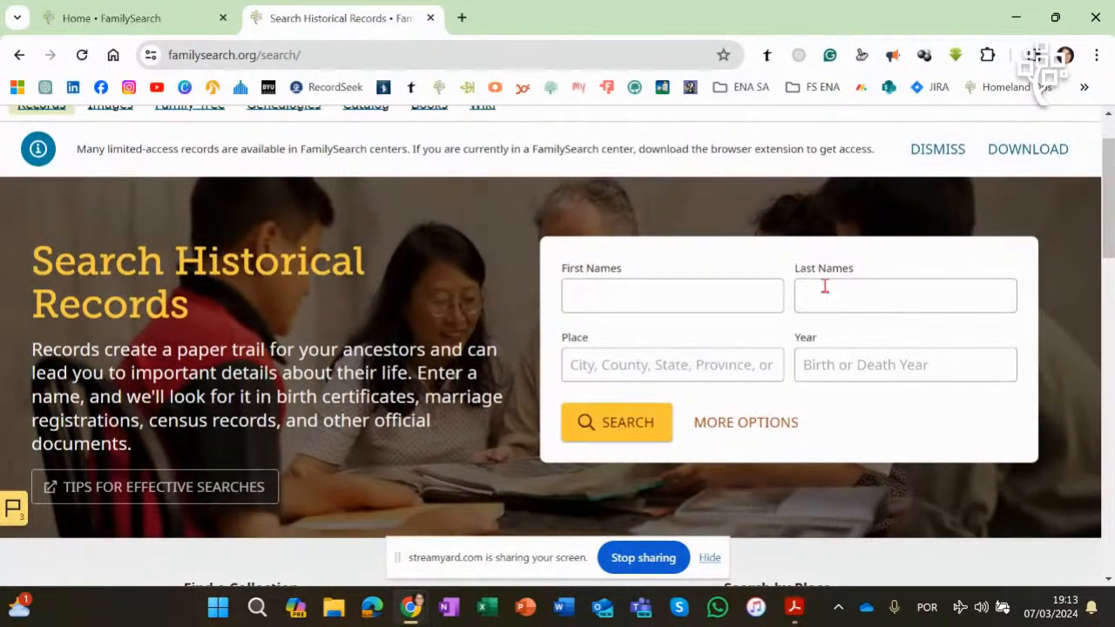
pyautogui.click(768, 290)
pyautogui.click(709, 342)
pyautogui.click(816, 288)
pyautogui.click(914, 342)
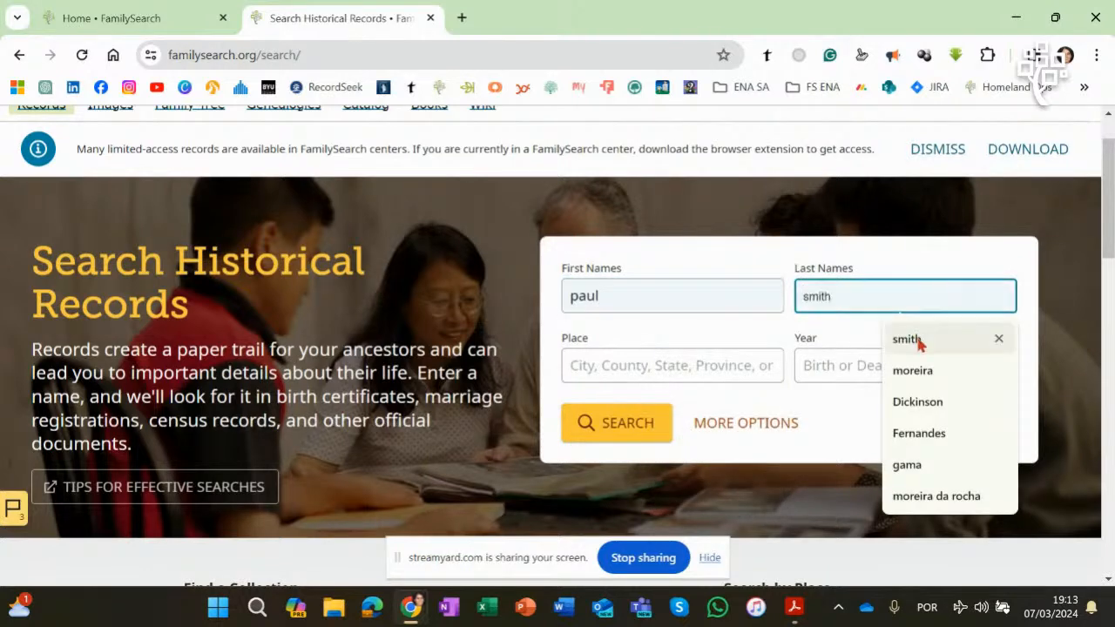
pyautogui.click(730, 366)
pyautogui.write('england')
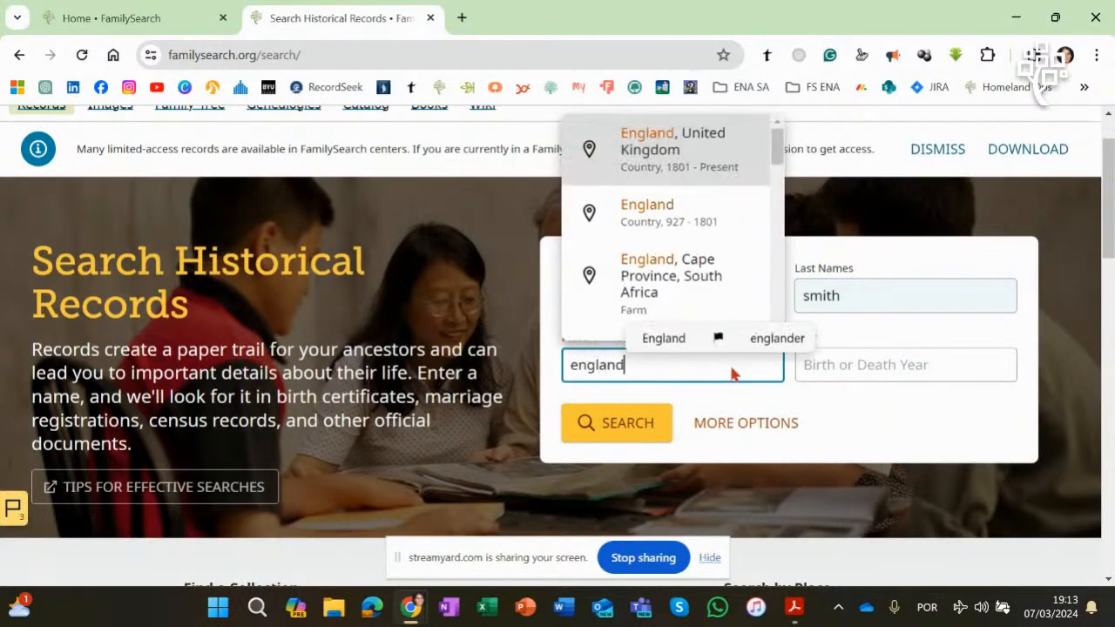
pyautogui.click(682, 181)
pyautogui.click(614, 432)
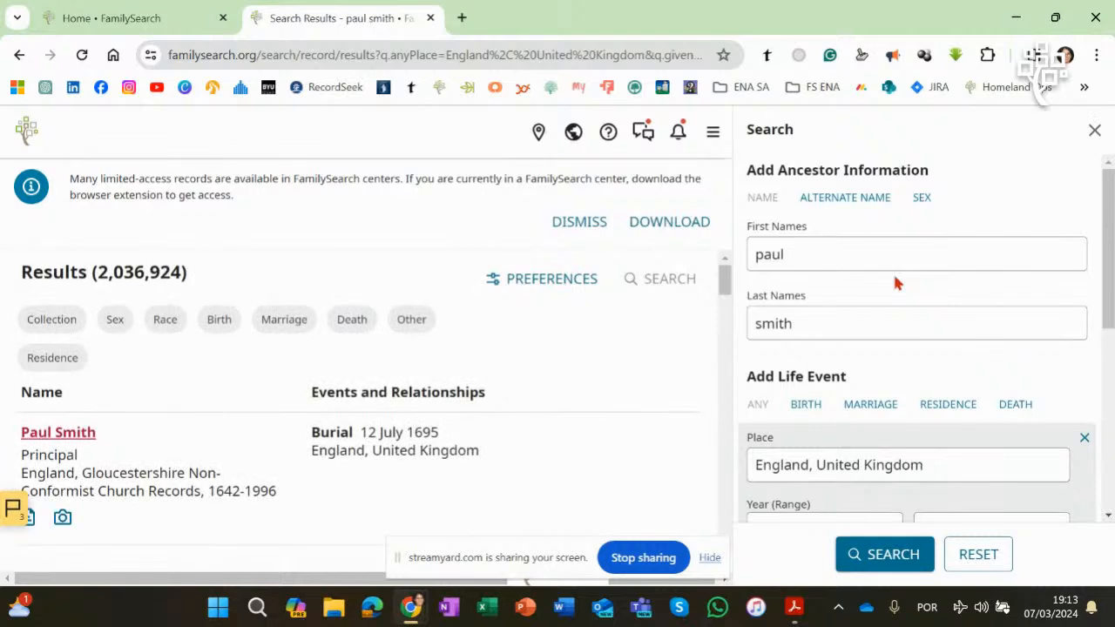
# Step: Hide the search form, examine the first result's record details and go back to the results list
pyautogui.click(1094, 131)
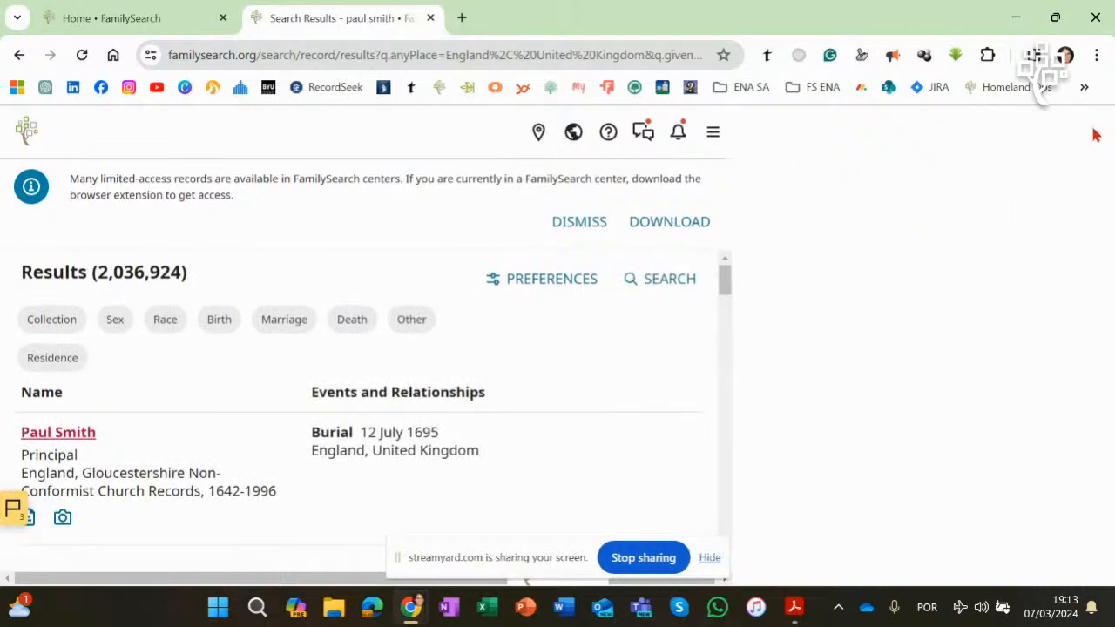
pyautogui.scroll(-1, 1108, 296)
pyautogui.moveTo(1110, 293); pyautogui.dragTo(1110, 294)
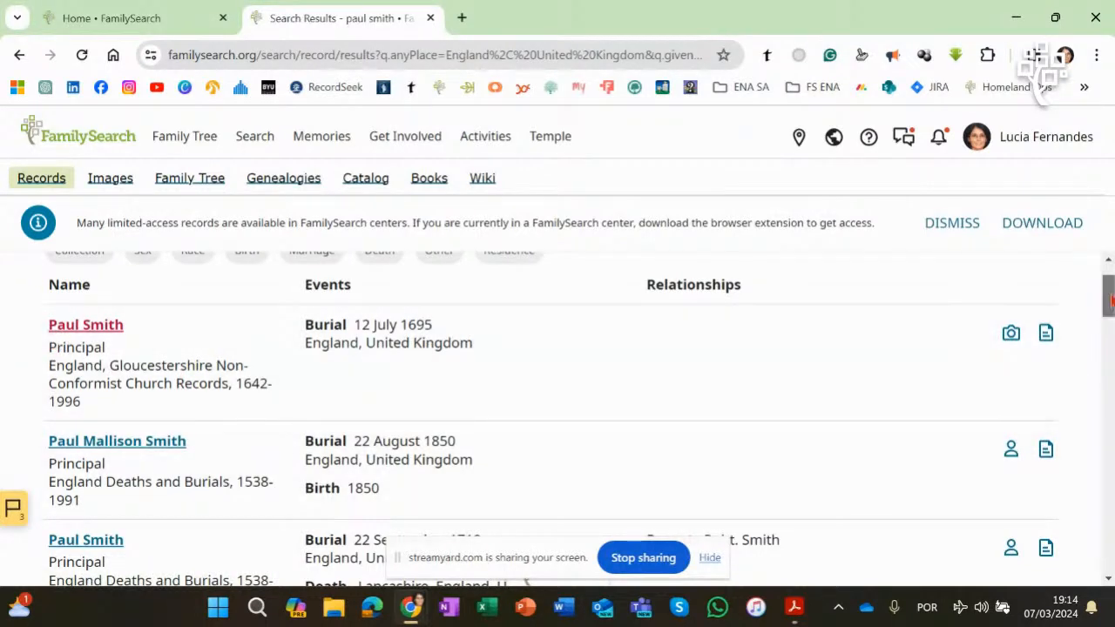
pyautogui.moveTo(1110, 300)
pyautogui.mouseDown()
pyautogui.moveTo(1112, 335)
pyautogui.moveTo(1111, 292)
pyautogui.mouseUp()
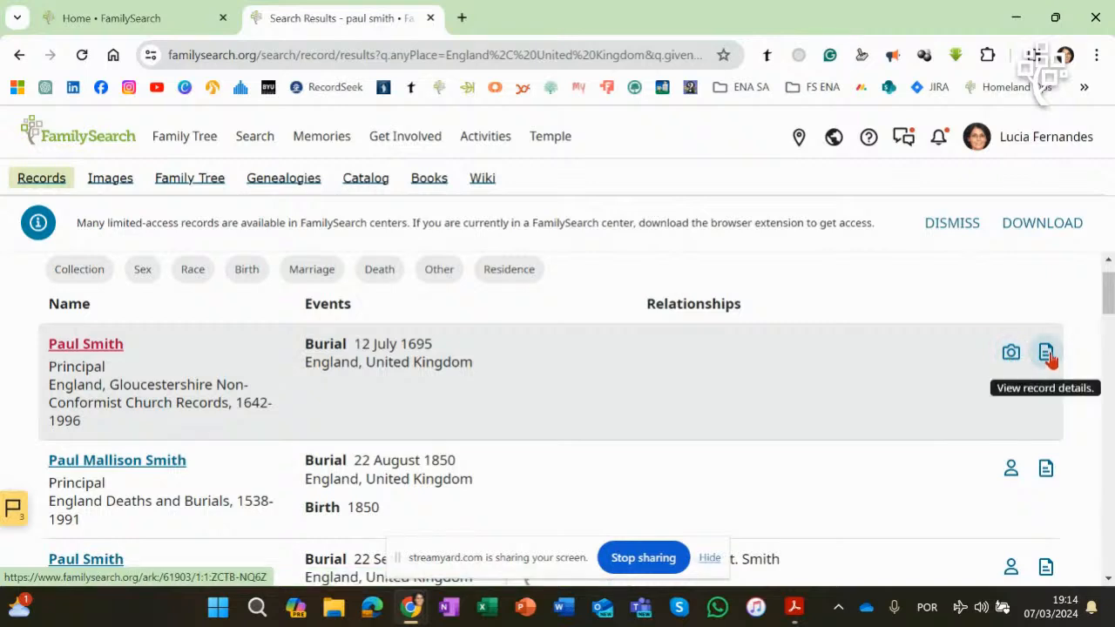
pyautogui.click(1046, 352)
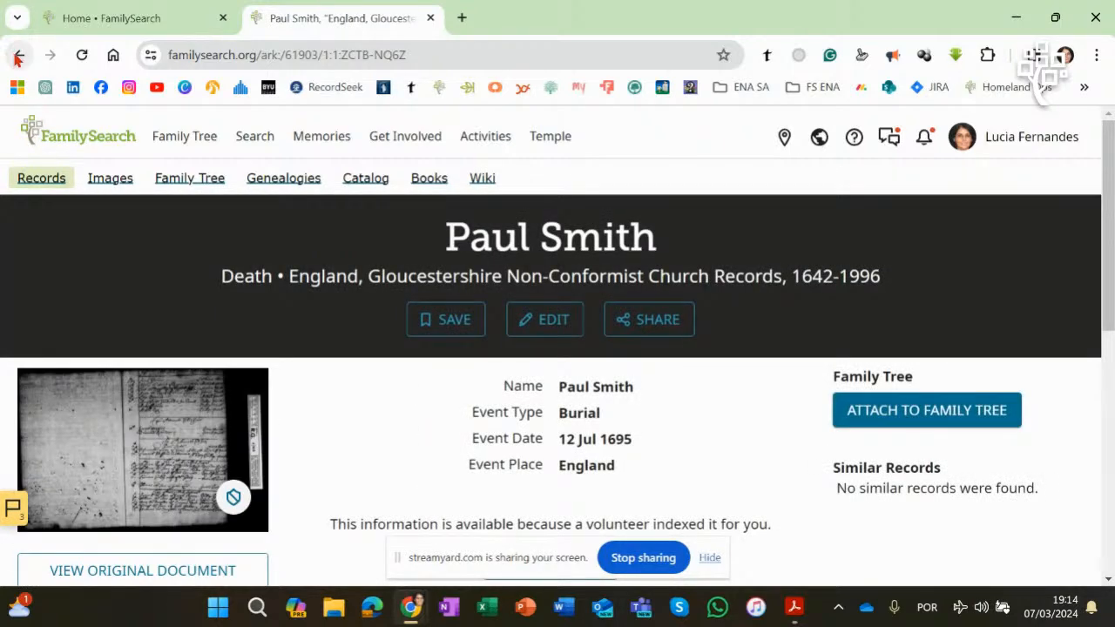
pyautogui.click(18, 56)
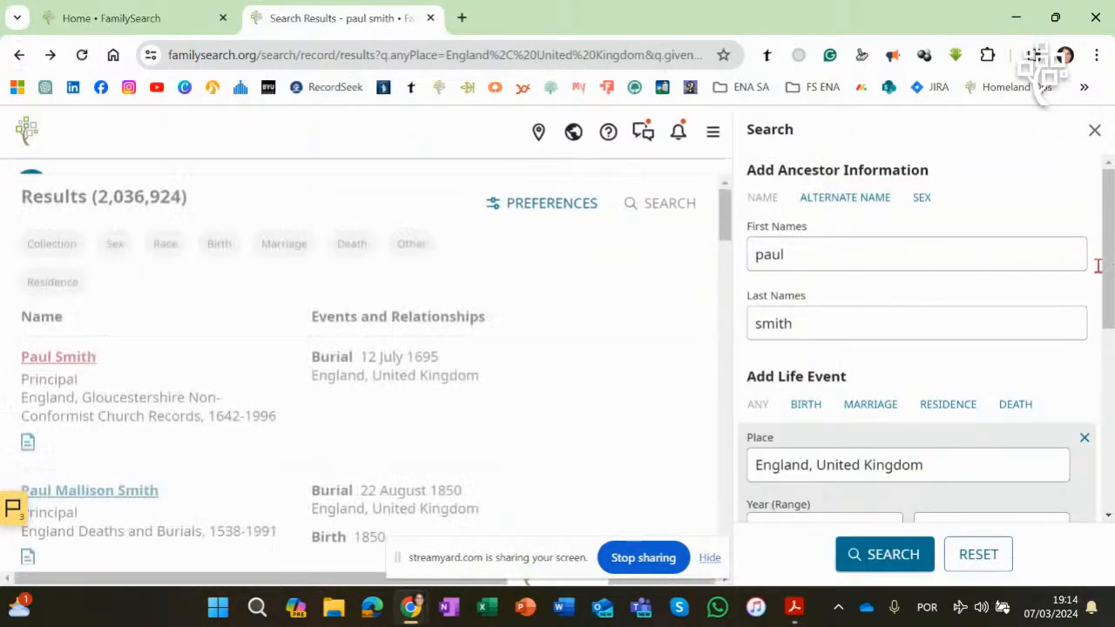
# Step: Hide the search form and look through the results list and the image and record options beside the entries
pyautogui.click(1090, 133)
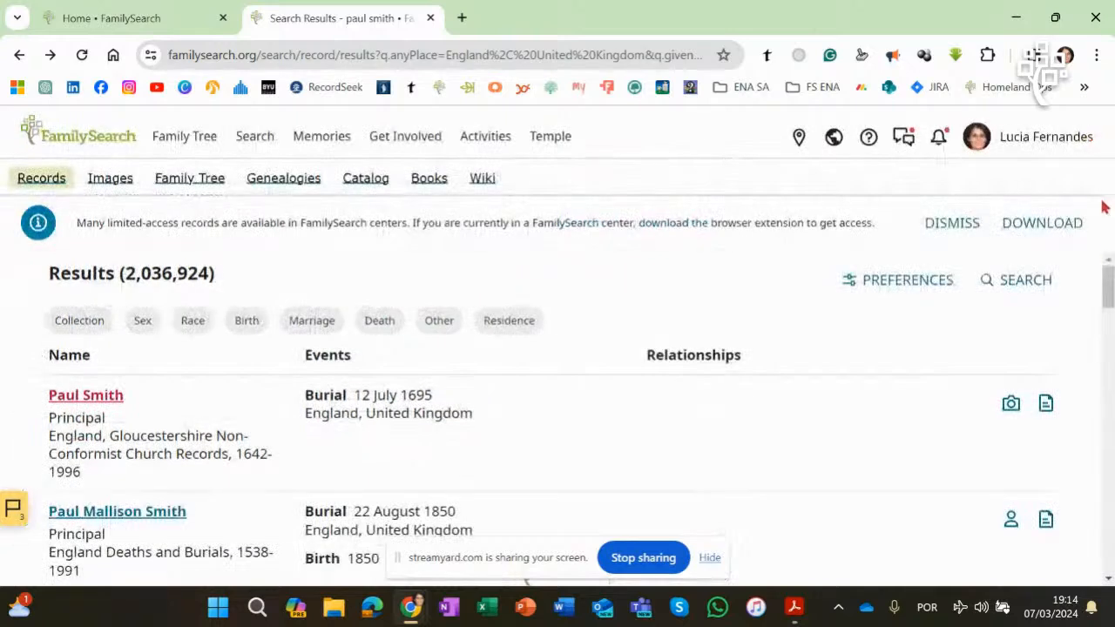
pyautogui.moveTo(1110, 294); pyautogui.dragTo(1110, 319)
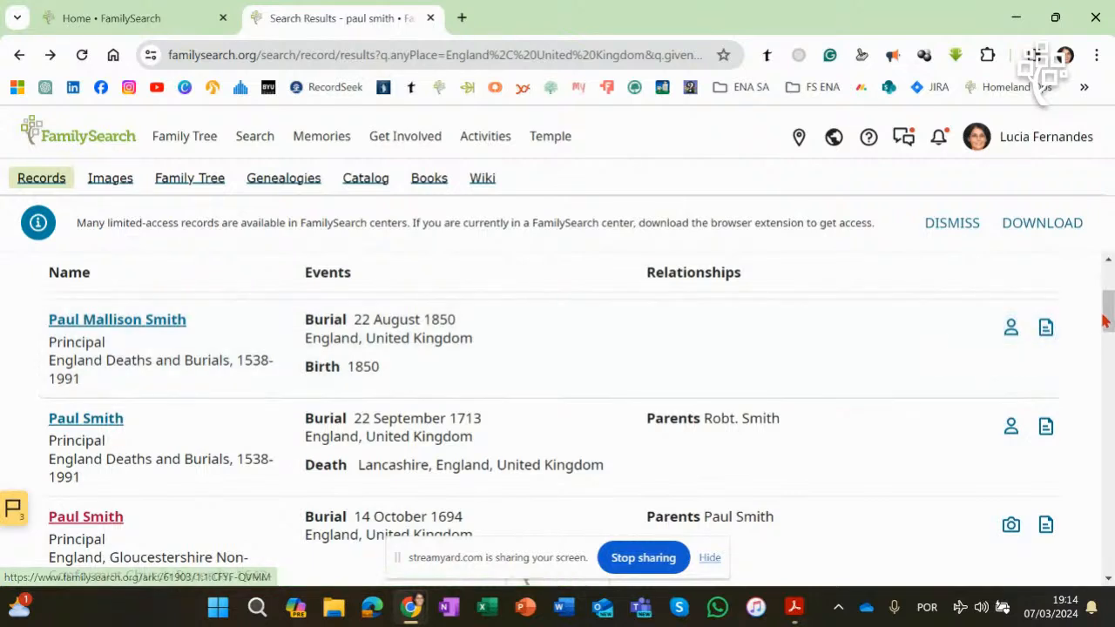
pyautogui.moveTo(1110, 310); pyautogui.dragTo(1110, 340)
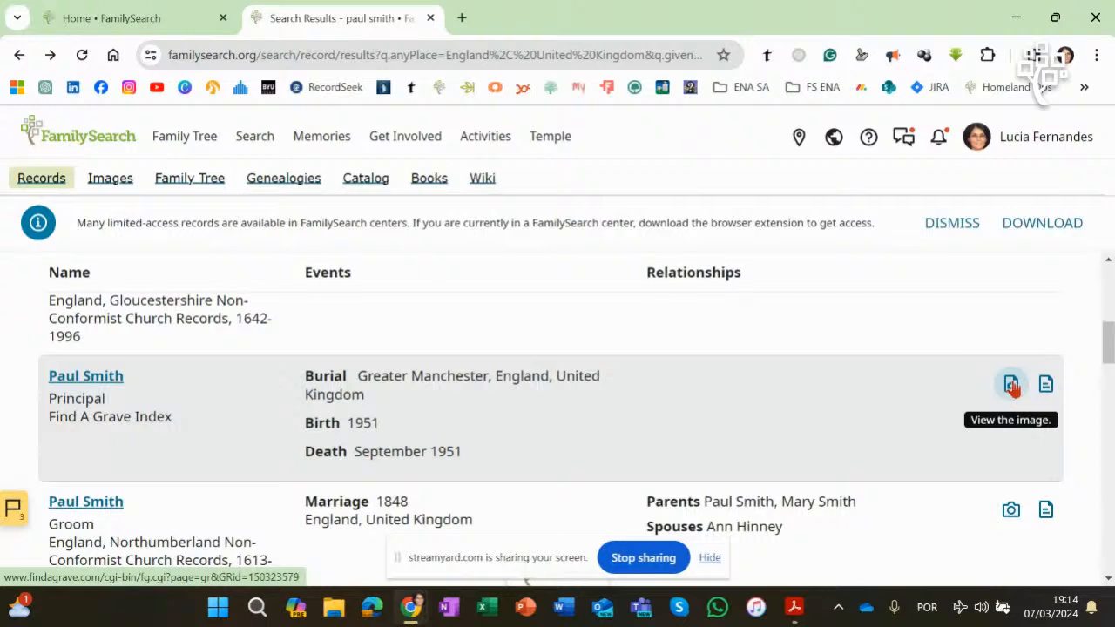
pyautogui.moveTo(1104, 338); pyautogui.dragTo(1109, 308)
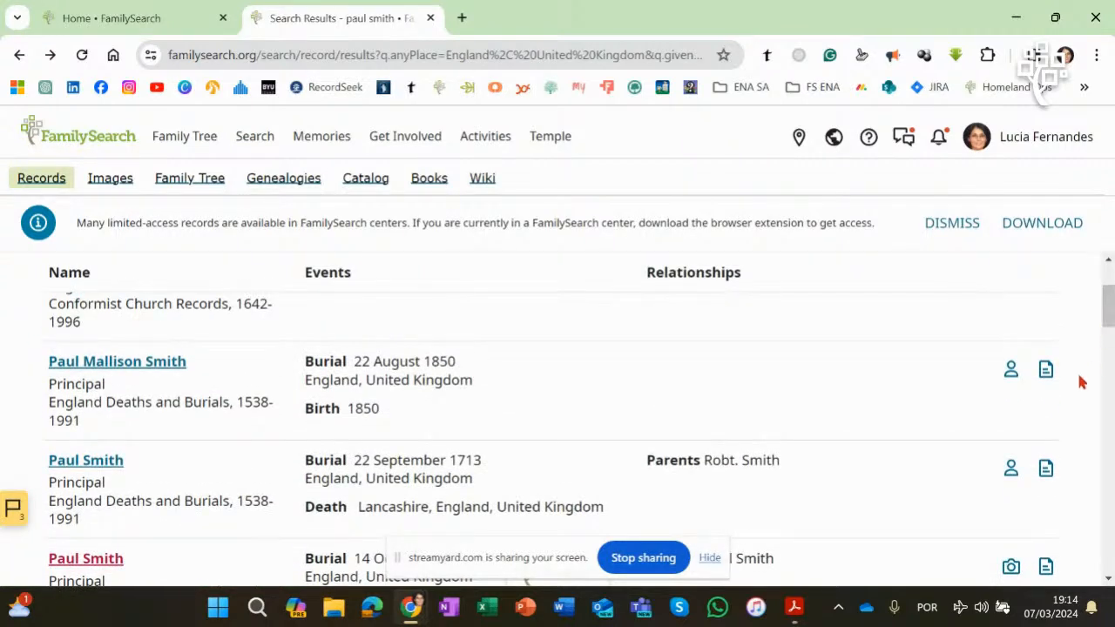
# Step: Open the second result's England Deaths and Burials record, examine its details and editing availability, and return to the results
pyautogui.click(1046, 370)
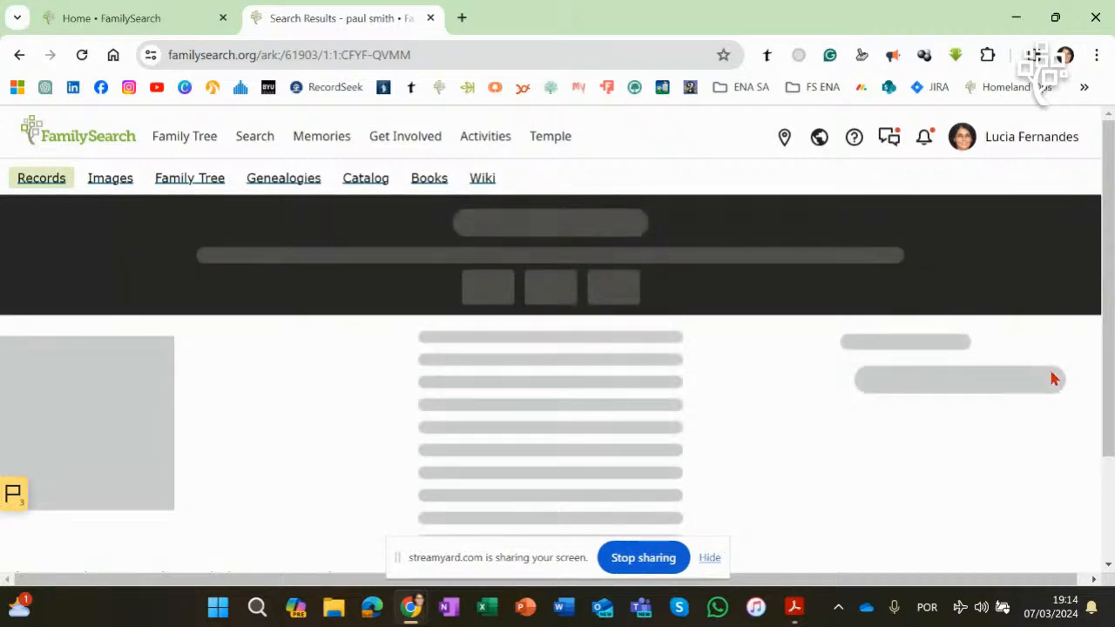
pyautogui.scroll(-1, 1104, 209)
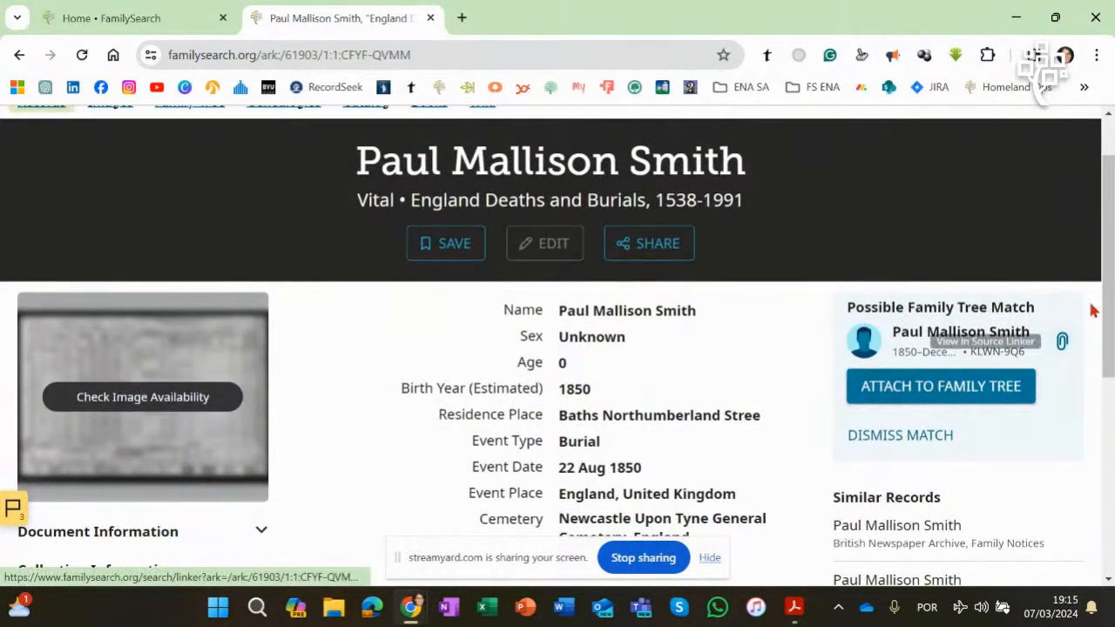
pyautogui.scroll(-1, 1110, 290)
pyautogui.moveTo(1110, 290)
pyautogui.mouseDown()
pyautogui.moveTo(1112, 342)
pyautogui.moveTo(1112, 289)
pyautogui.mouseUp()
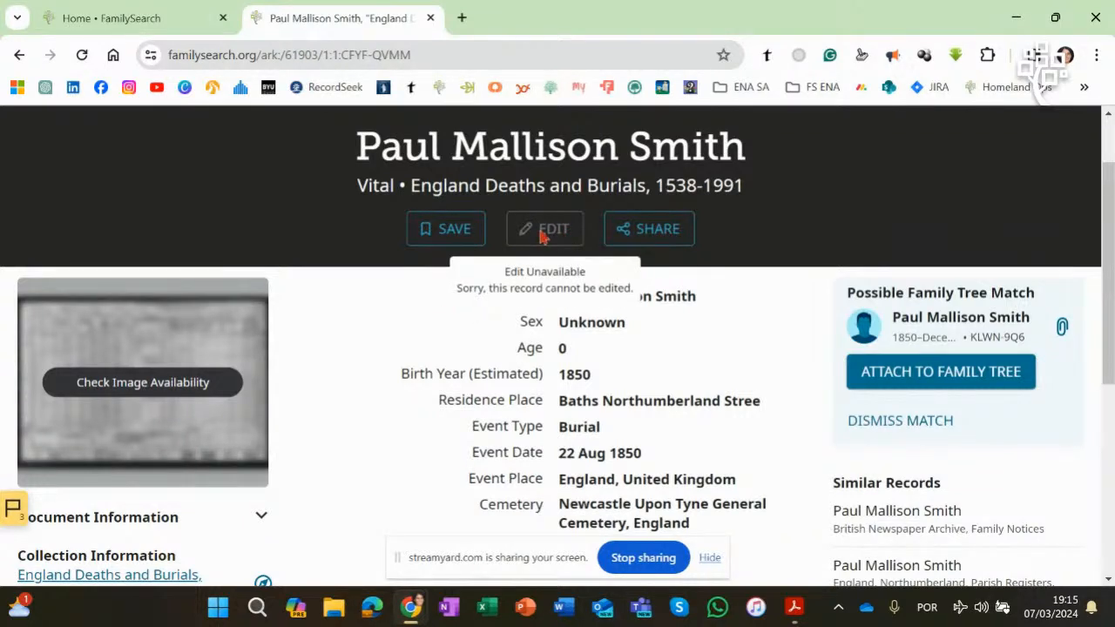
pyautogui.moveTo(1106, 194); pyautogui.dragTo(1104, 152)
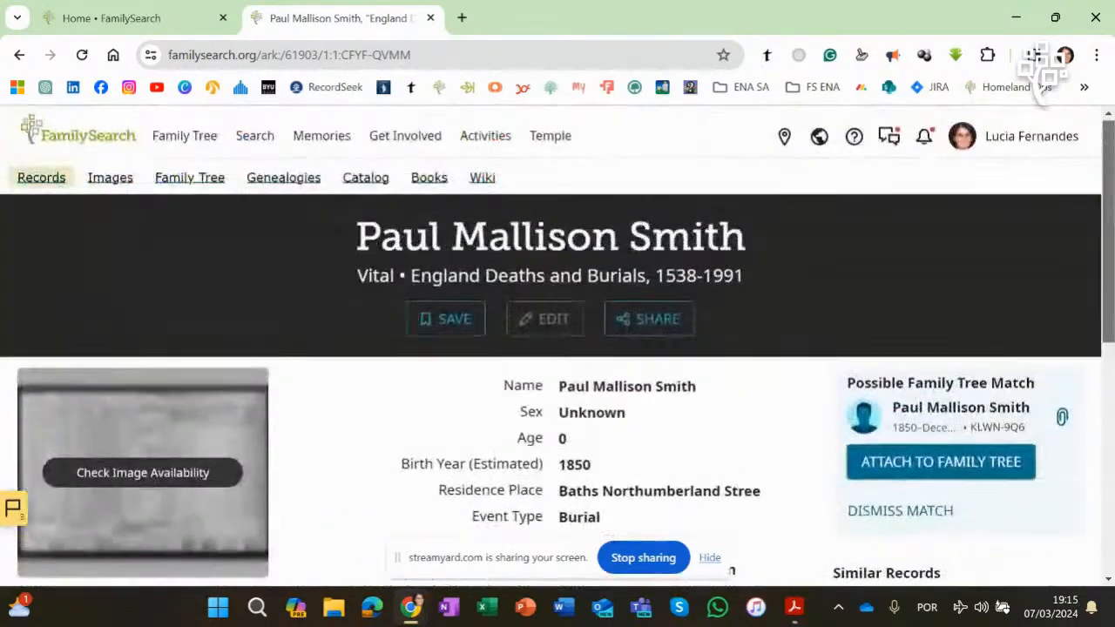
pyautogui.click(19, 55)
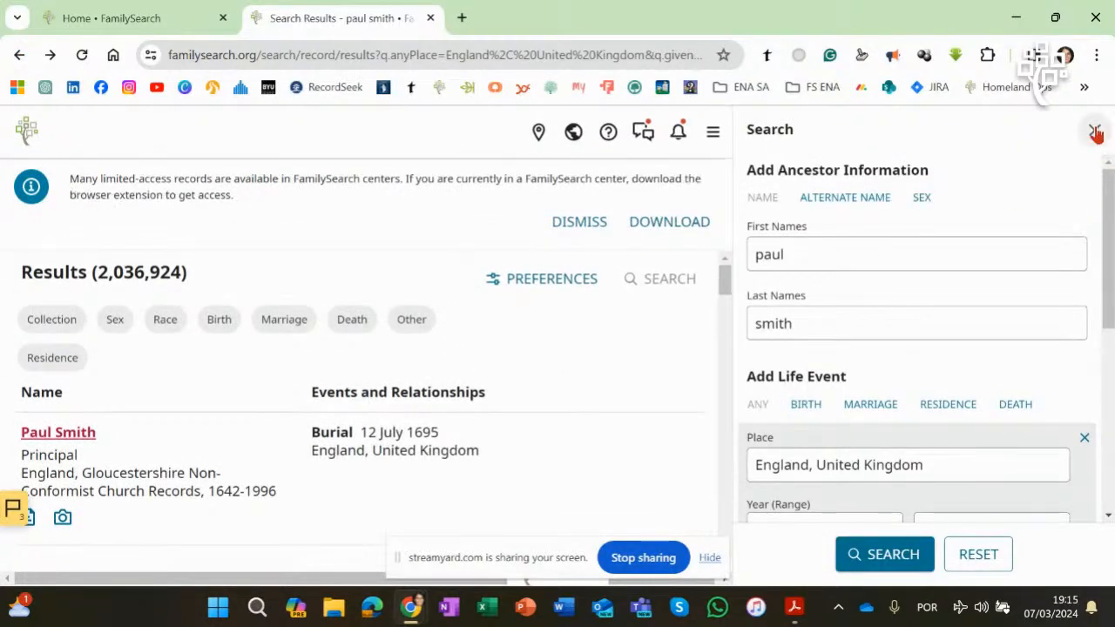
# Step: Hide the search form, open the second result's possible tree match and compare the record with the Family Tree person
pyautogui.click(1095, 132)
pyautogui.moveTo(1108, 278); pyautogui.dragTo(1110, 297)
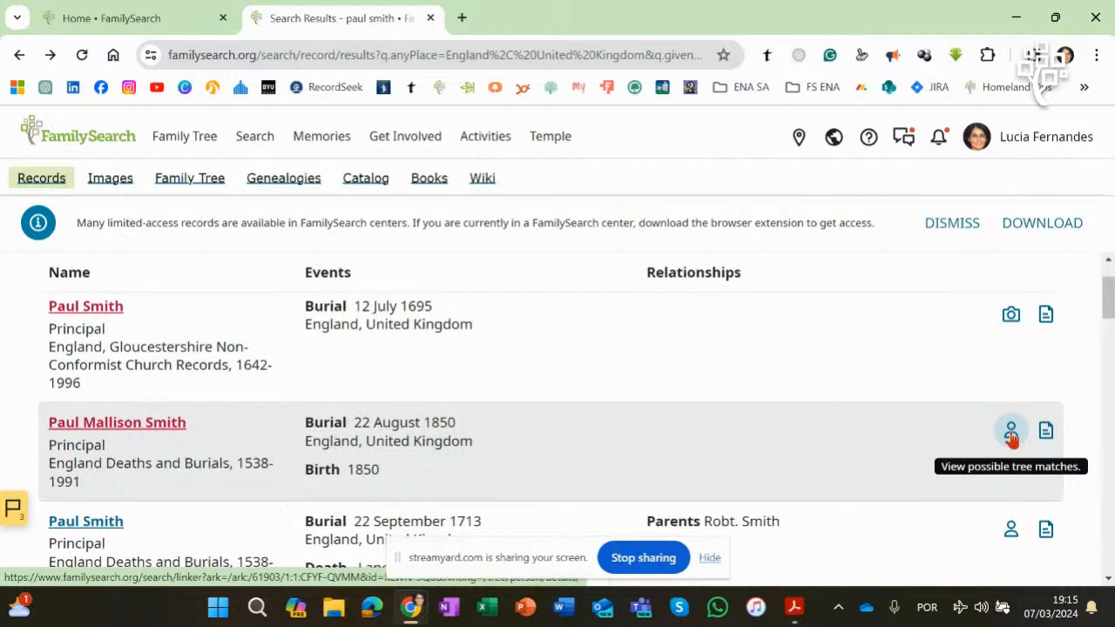
pyautogui.click(1010, 434)
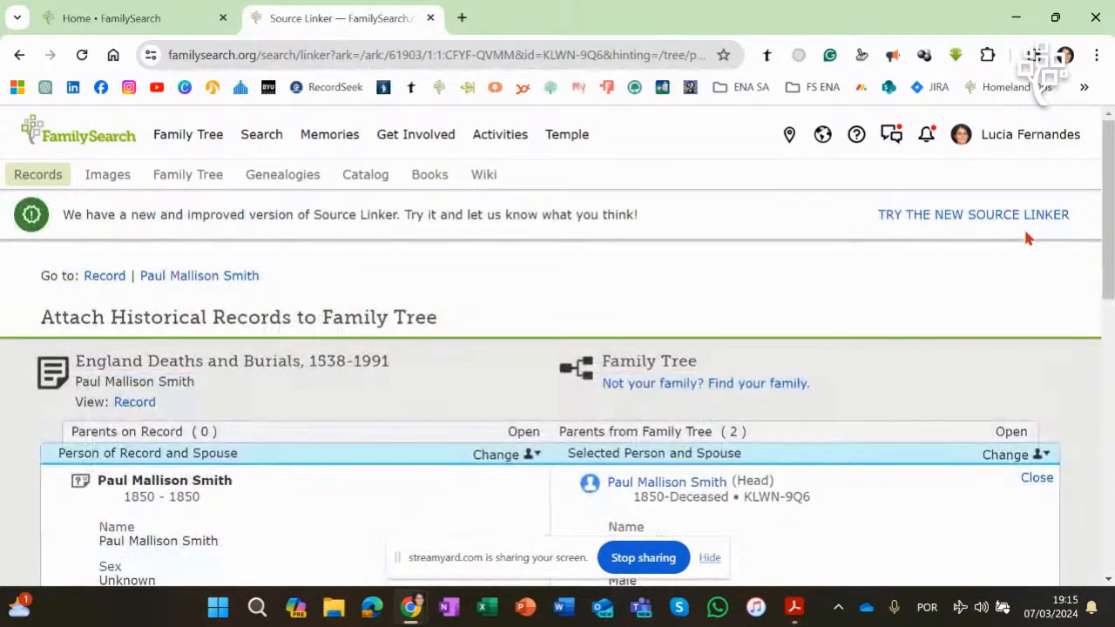
pyautogui.moveTo(1111, 195); pyautogui.dragTo(1112, 275)
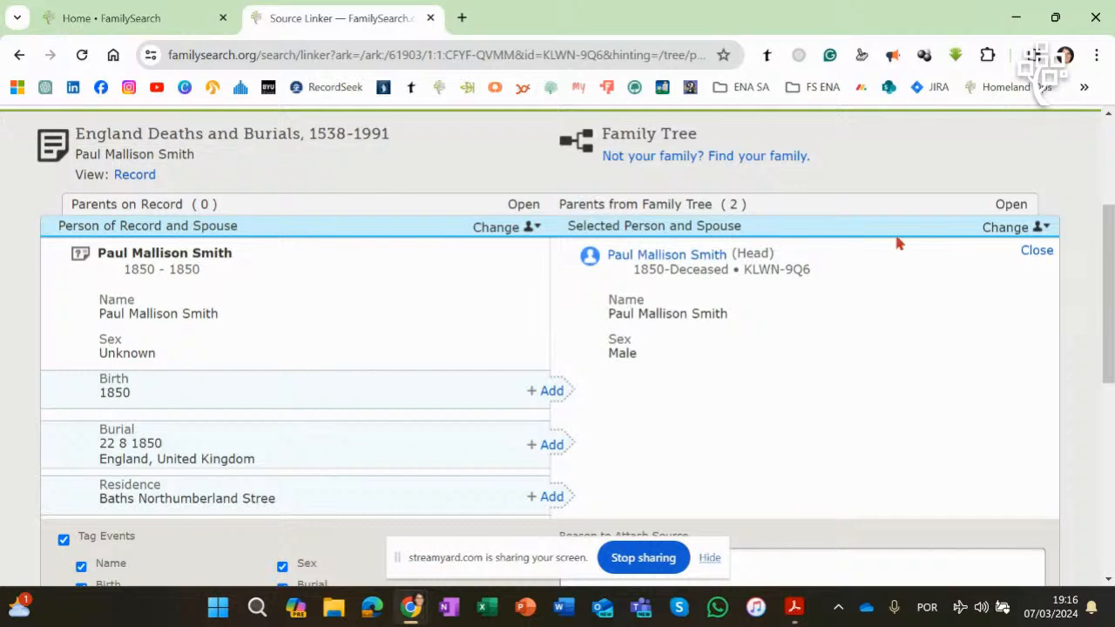
pyautogui.moveTo(1108, 273); pyautogui.dragTo(1112, 297)
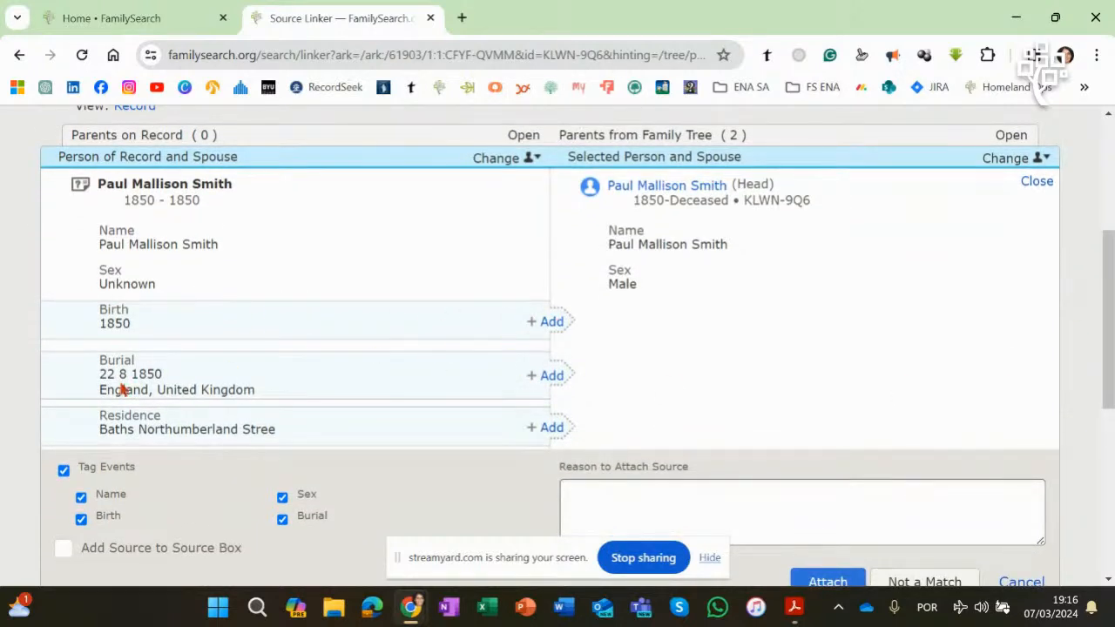
# Step: Try adding the record's birth information to the Family Tree person, and undo the addition
pyautogui.click(551, 324)
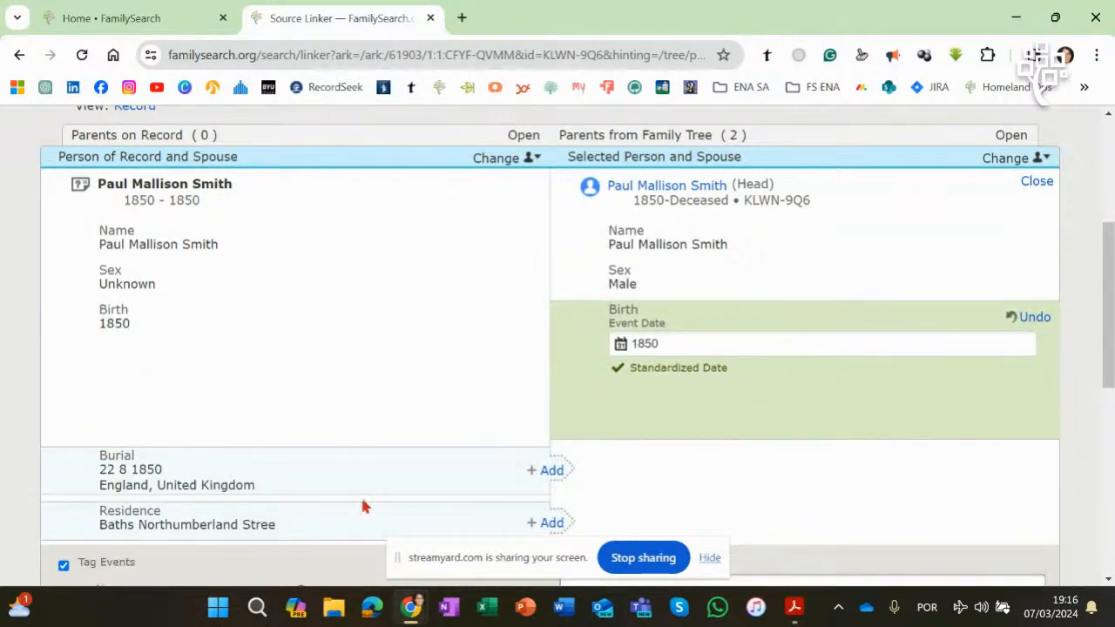
pyautogui.scroll(-2, 1110, 320)
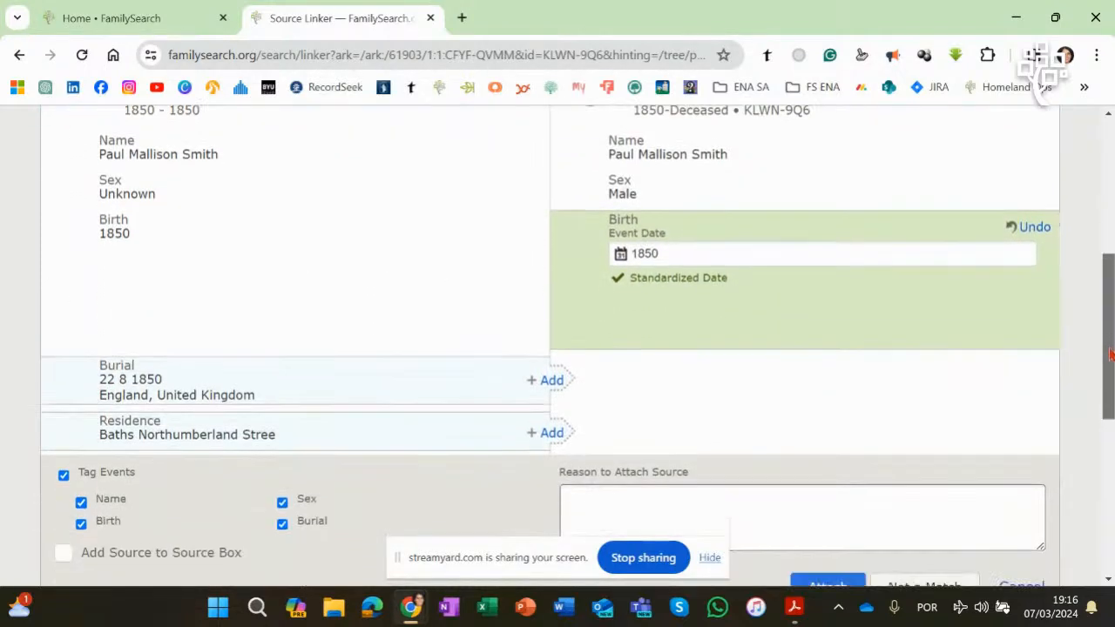
pyautogui.click(1037, 224)
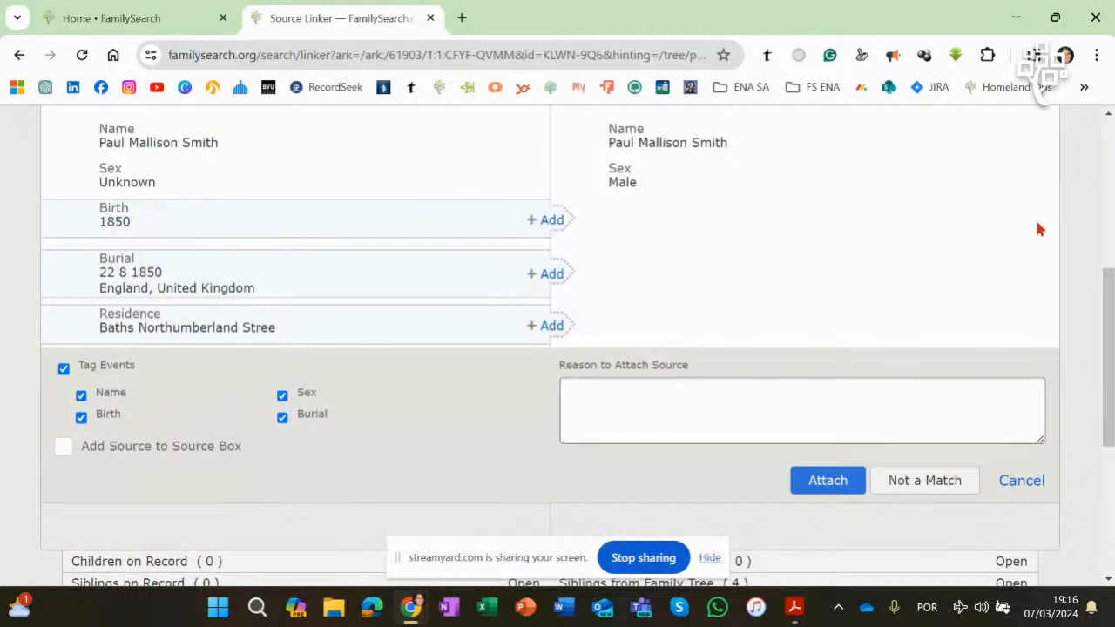
# Step: Review the tagging and attachment options of the comparison and expand the parents listed for the record and the Family Tree
pyautogui.scroll(3, 1112, 301)
pyautogui.scroll(-3, 1110, 331)
pyautogui.scroll(-1, 1110, 348)
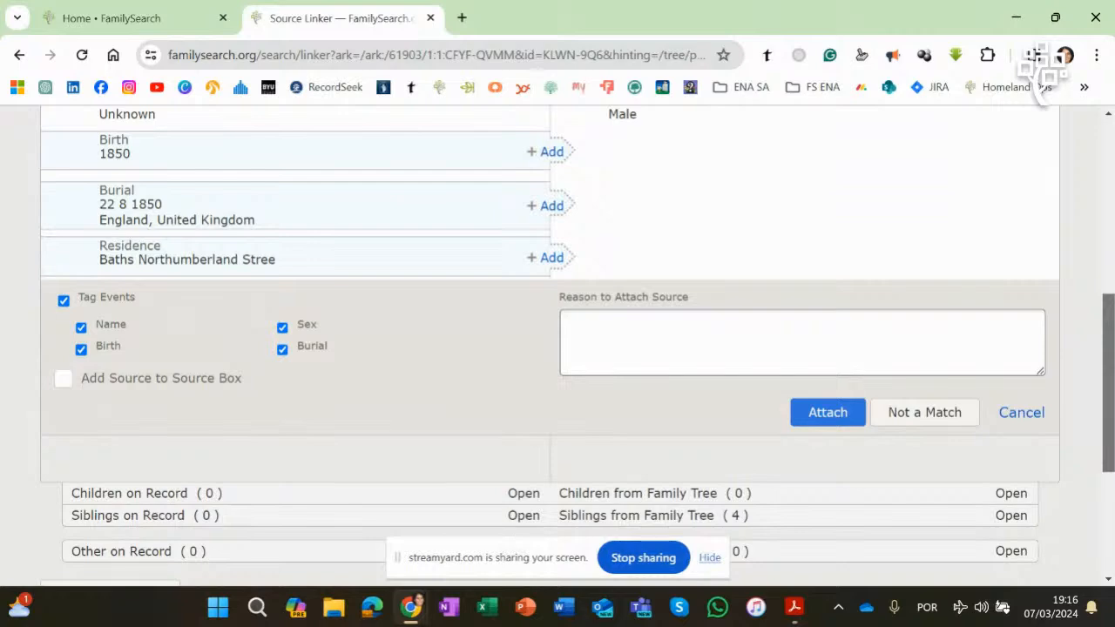
pyautogui.moveTo(1110, 369); pyautogui.dragTo(1110, 247)
pyautogui.click(1011, 293)
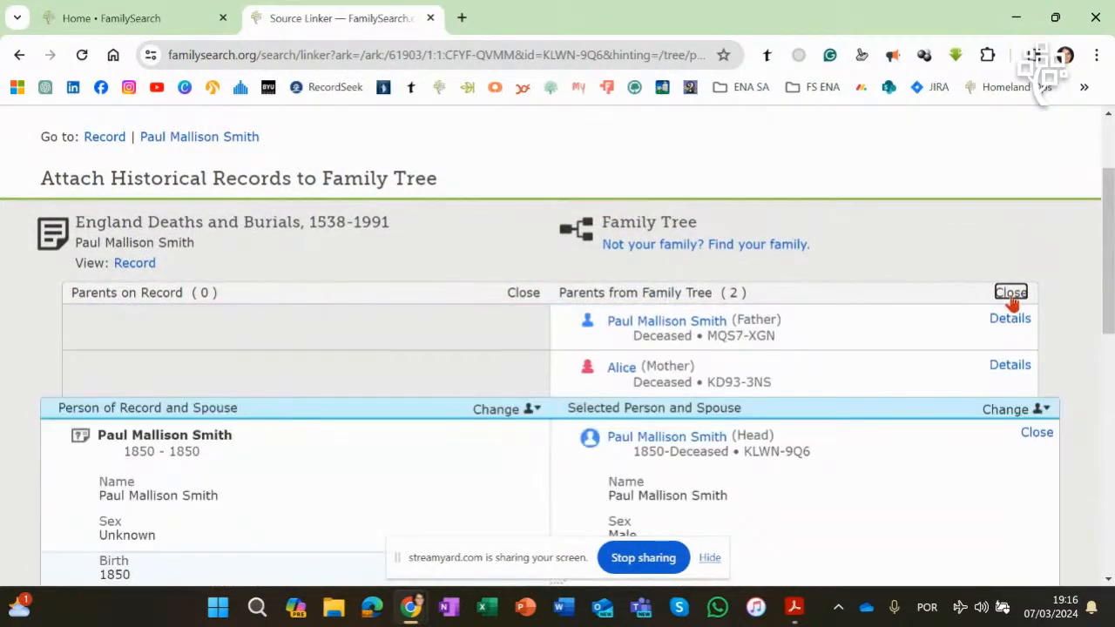
pyautogui.moveTo(1108, 229); pyautogui.dragTo(1108, 232)
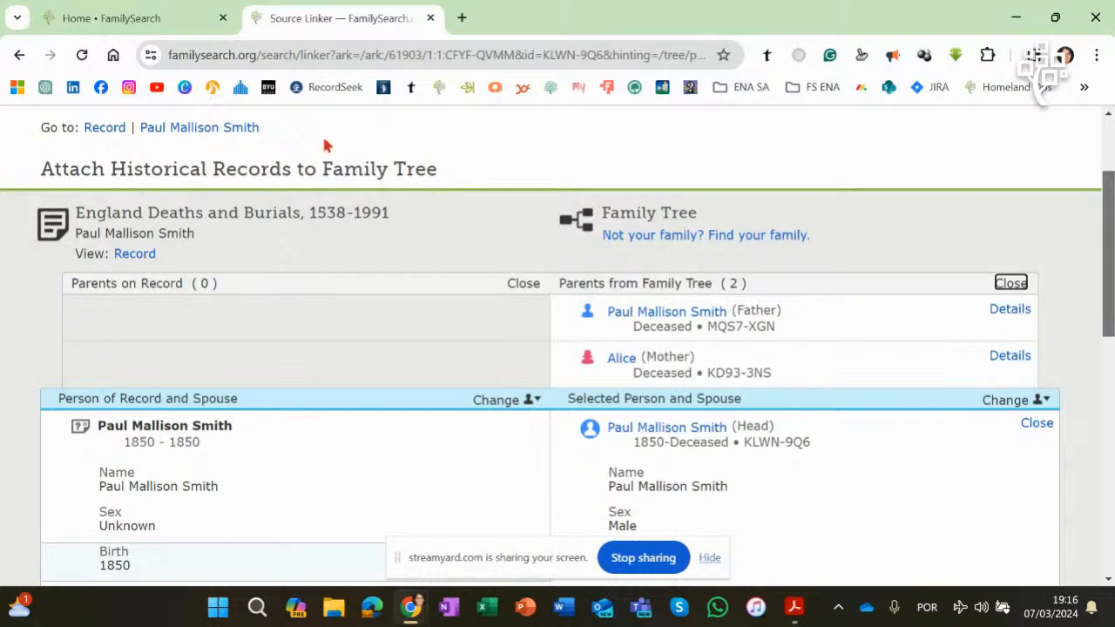
# Step: Switch to the home page tasks, open the expanded Setúbal church record hint for review and examine the christening record's details
pyautogui.click(135, 19)
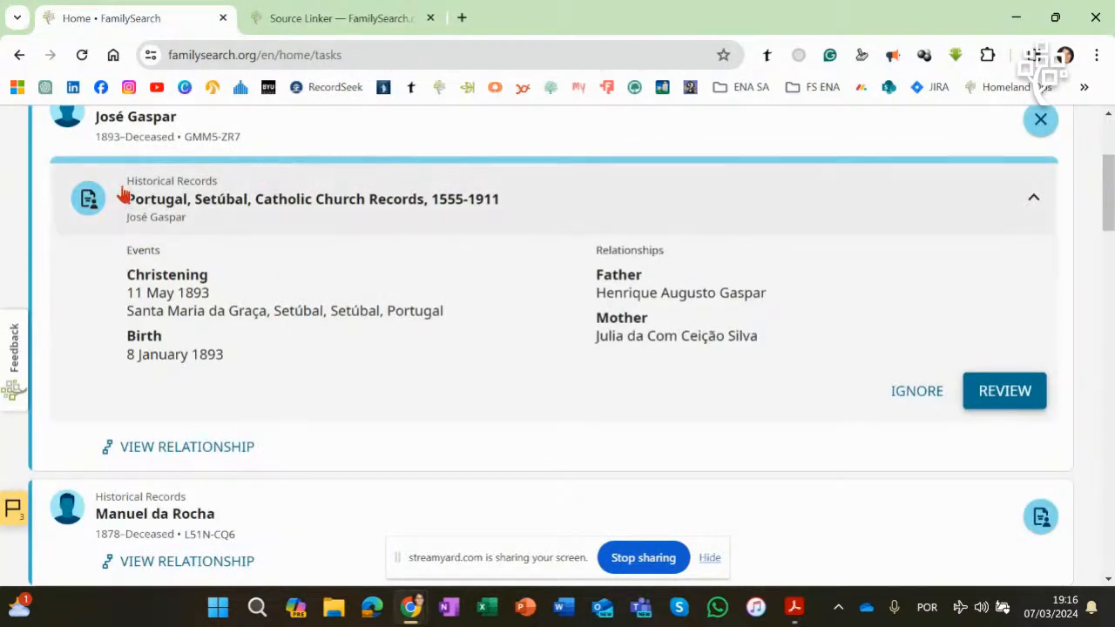
pyautogui.moveTo(1109, 214); pyautogui.dragTo(1110, 210)
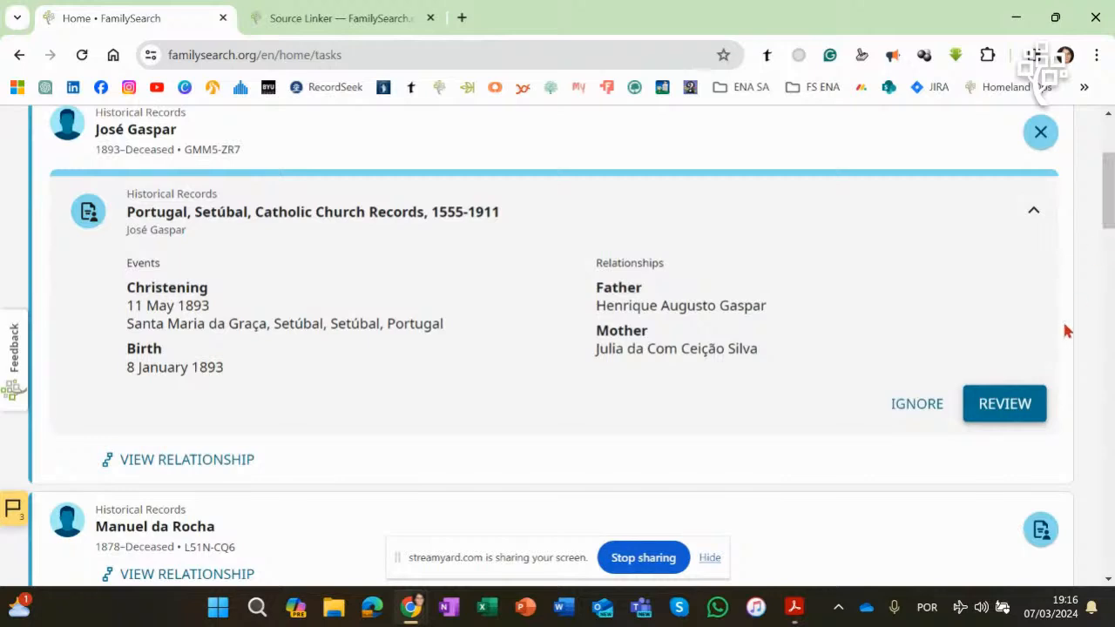
pyautogui.click(1004, 409)
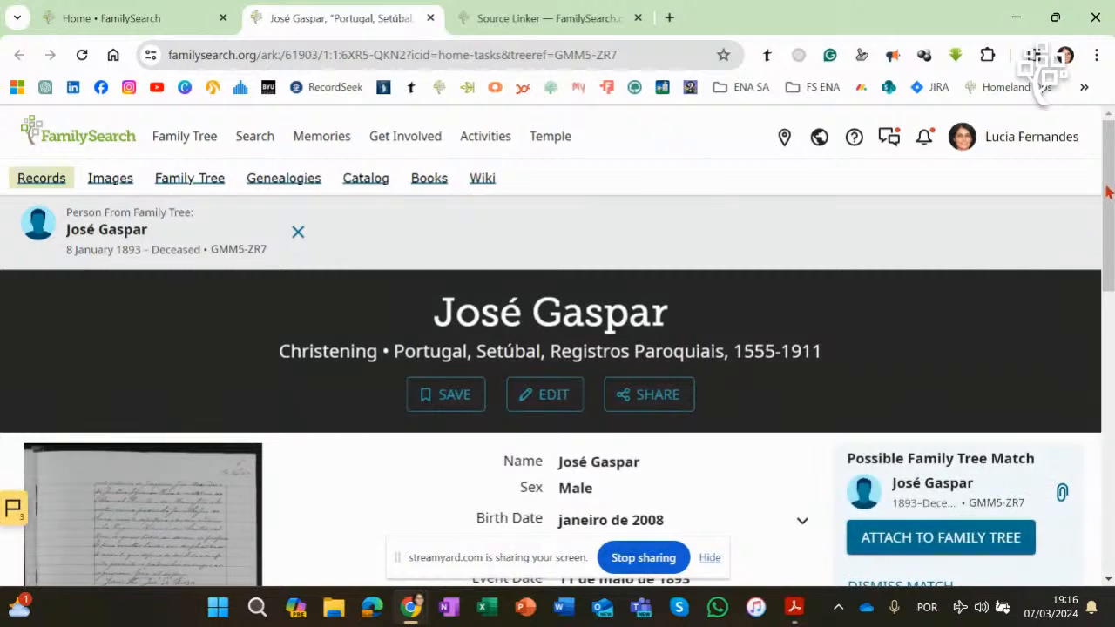
pyautogui.scroll(-3, 1107, 284)
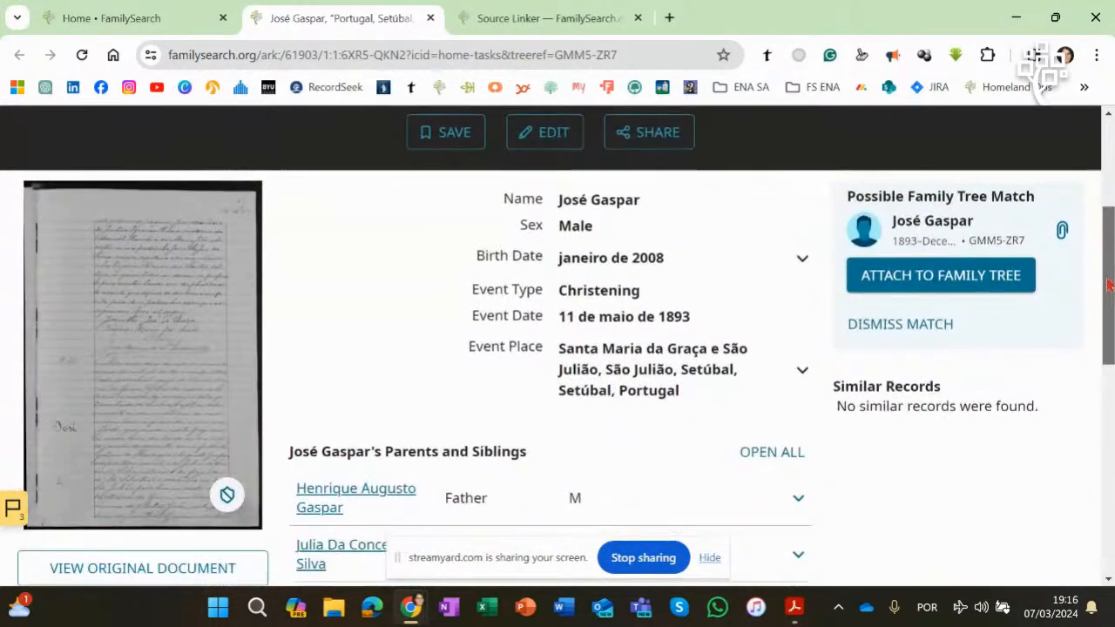
pyautogui.scroll(-1, 1107, 284)
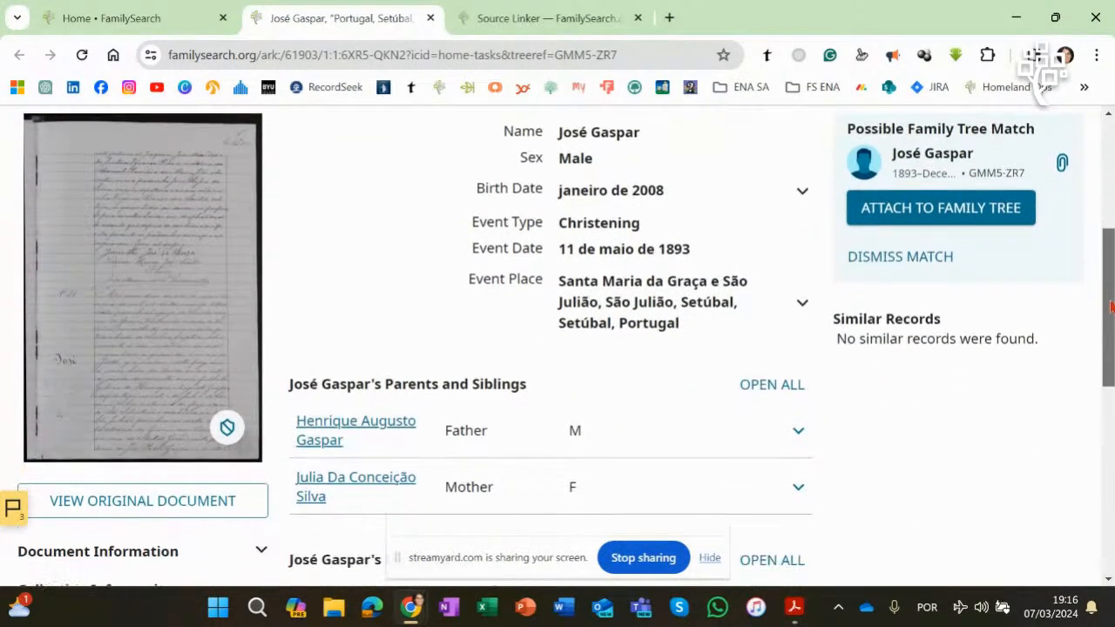
pyautogui.moveTo(1111, 301); pyautogui.dragTo(1112, 315)
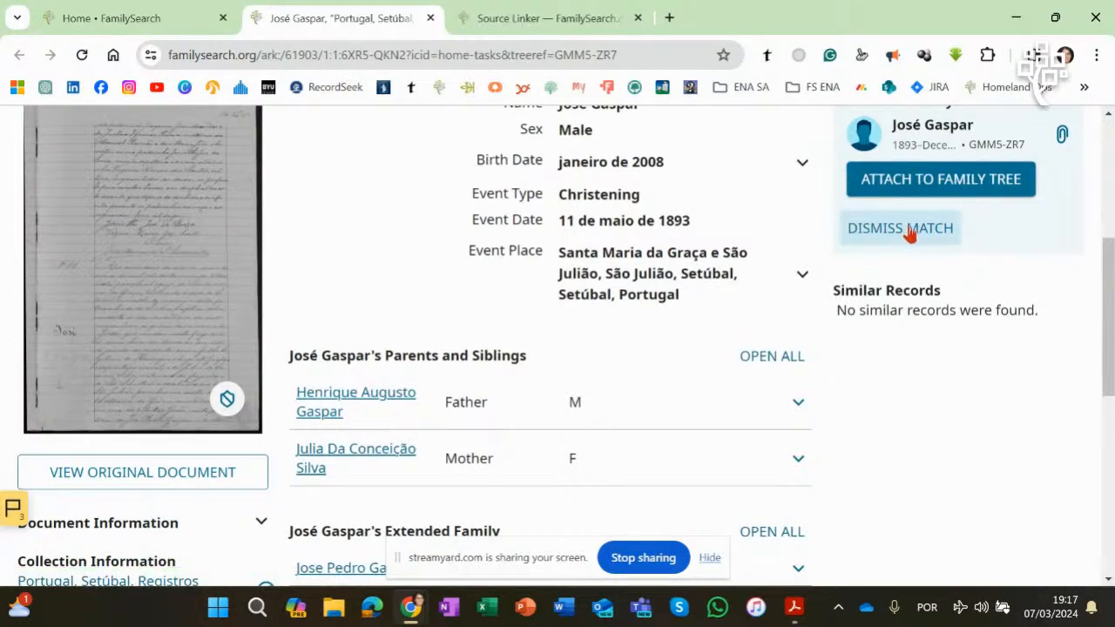
# Step: Start attaching the christening record to the Family Tree, compare the father's entries and attach the source to him
pyautogui.click(933, 181)
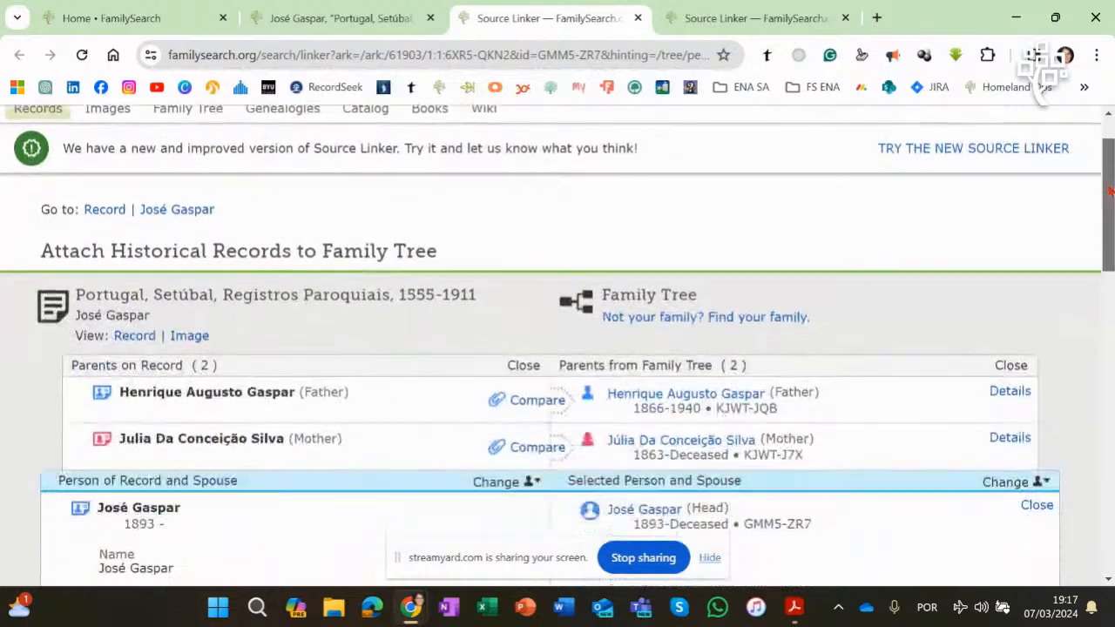
pyautogui.moveTo(1111, 166); pyautogui.dragTo(1111, 244)
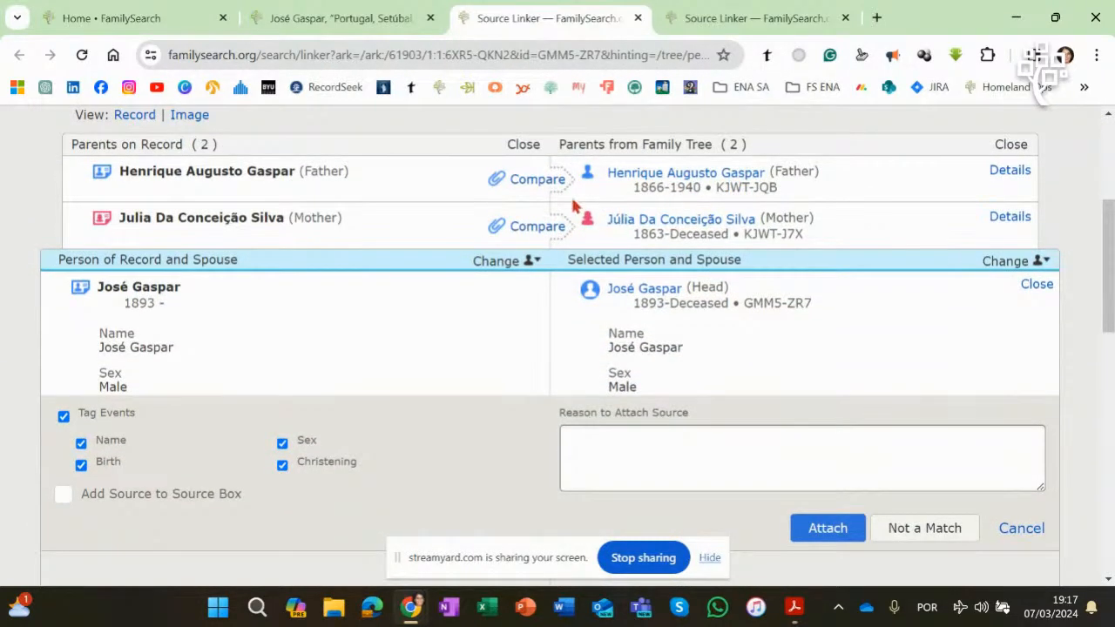
pyautogui.click(537, 180)
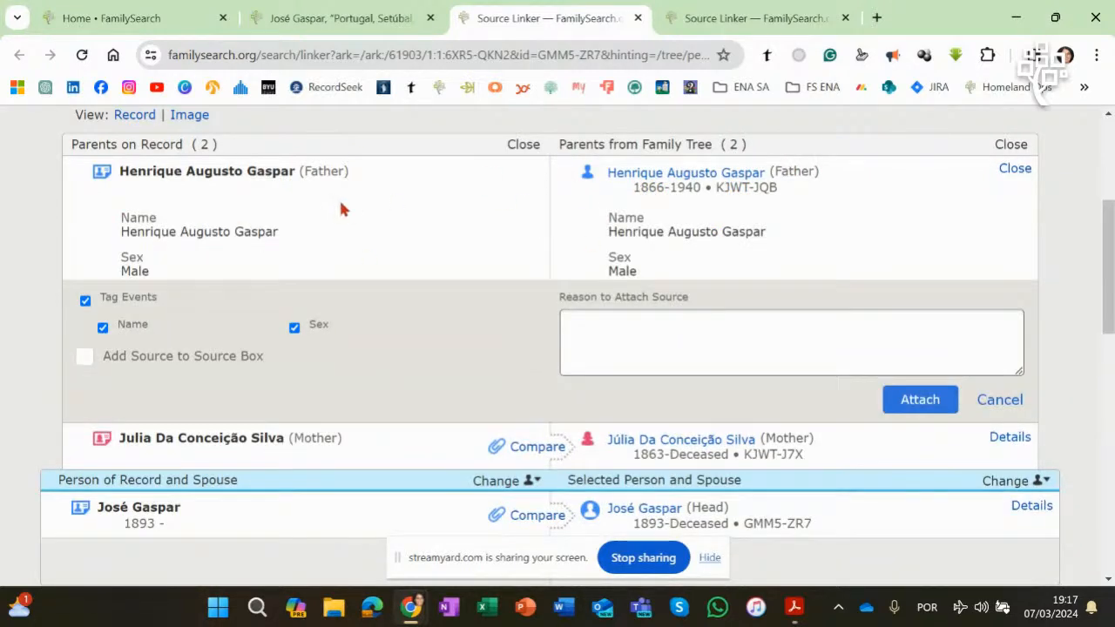
pyautogui.click(916, 401)
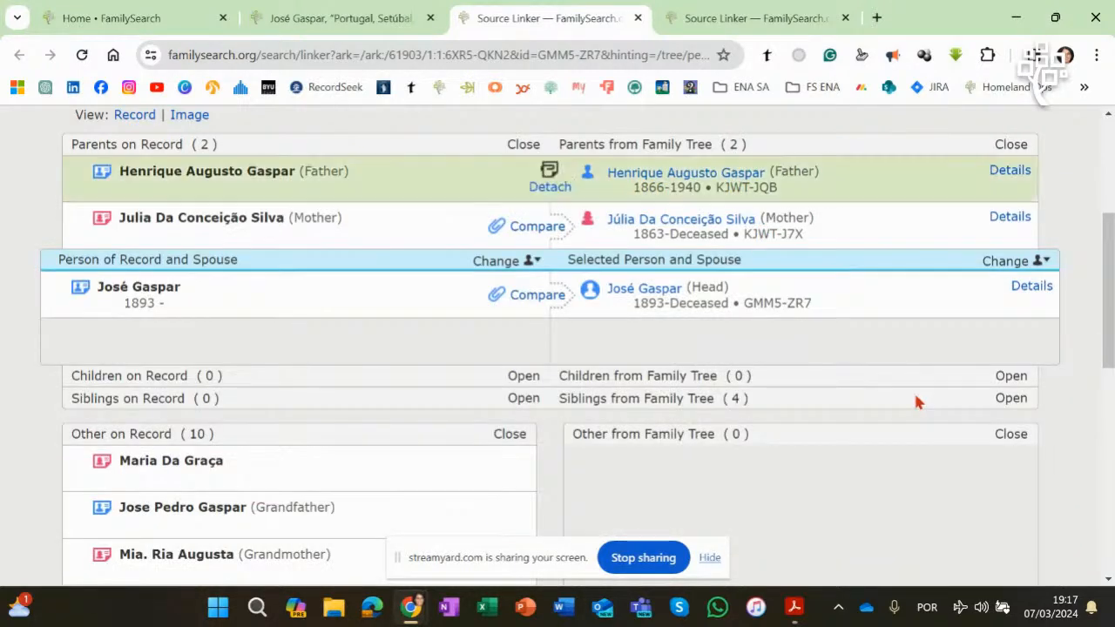
# Step: Compare the mother's entries in the record and the Family Tree and attach the source to her
pyautogui.scroll(1, 1108, 289)
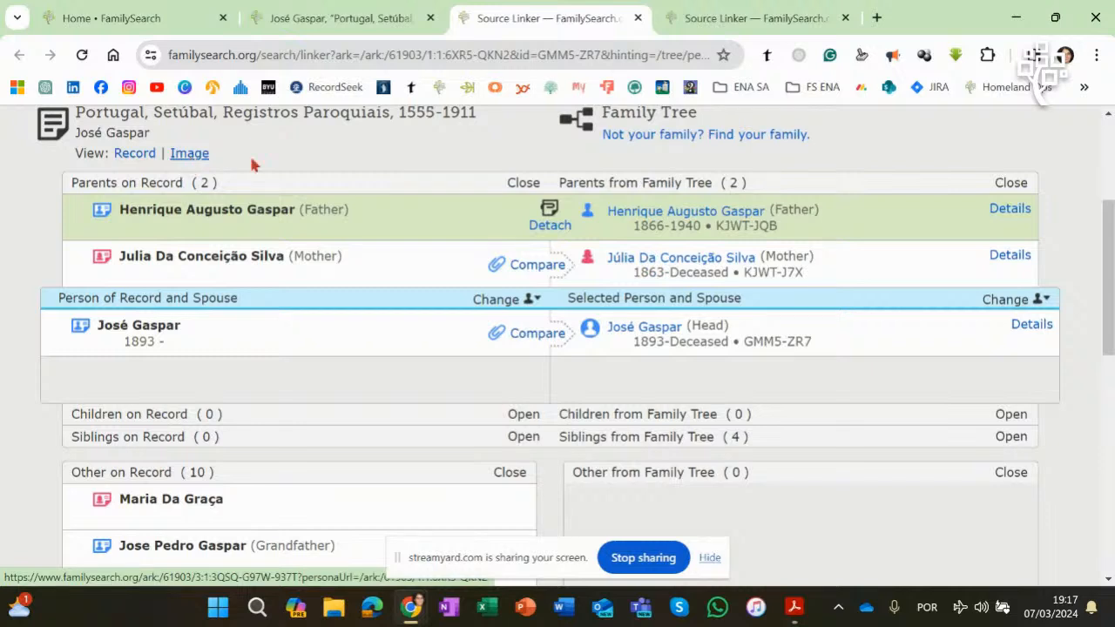
pyautogui.moveTo(1111, 251); pyautogui.dragTo(1111, 271)
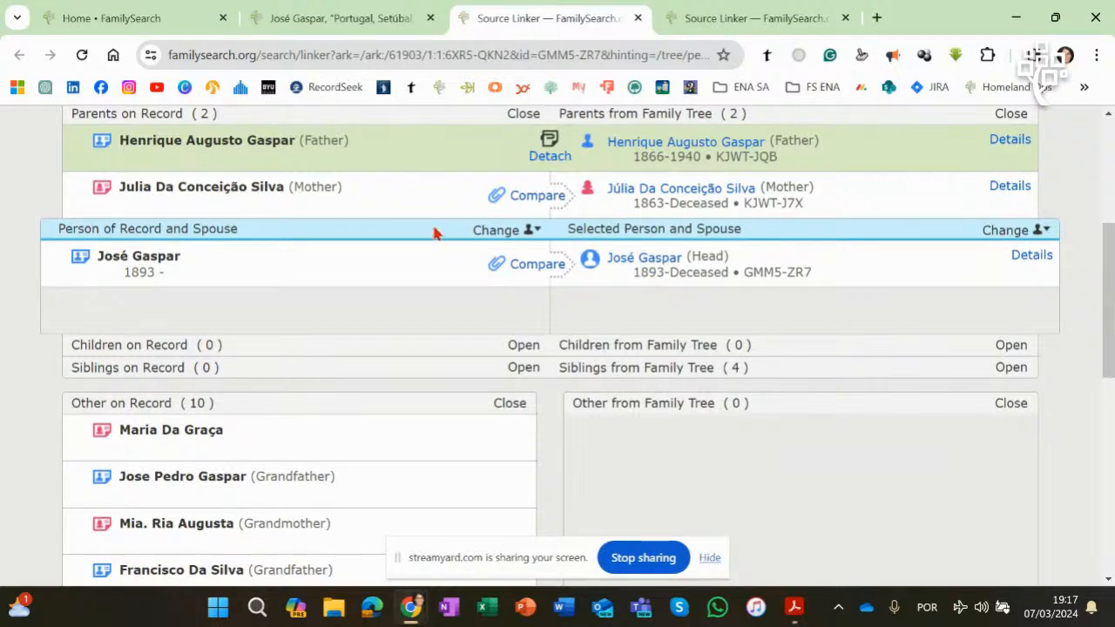
pyautogui.click(529, 195)
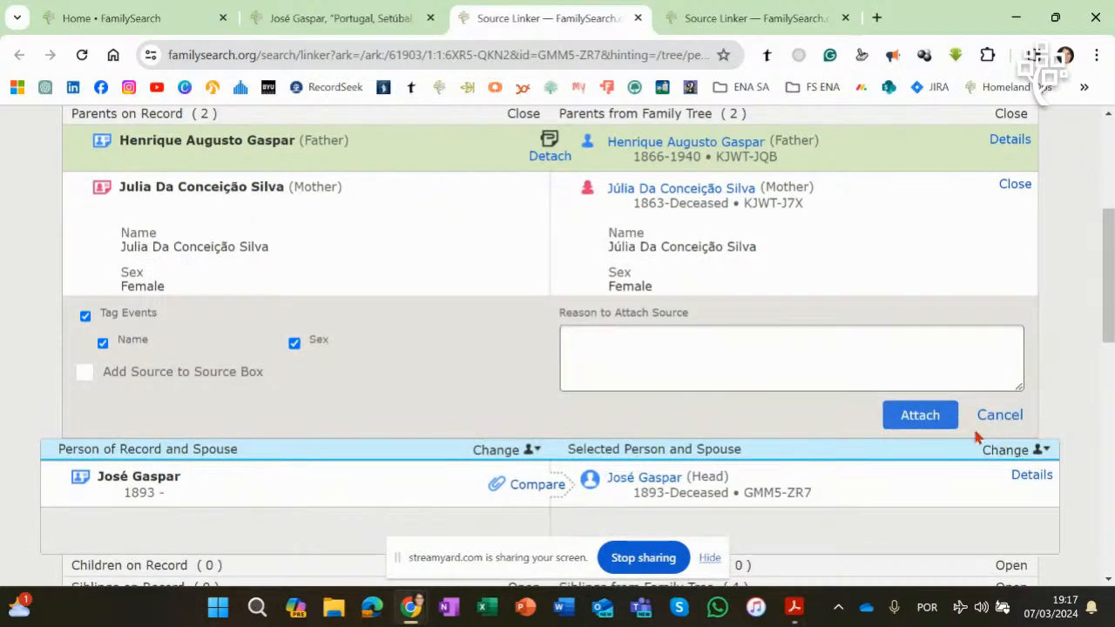
pyautogui.click(933, 423)
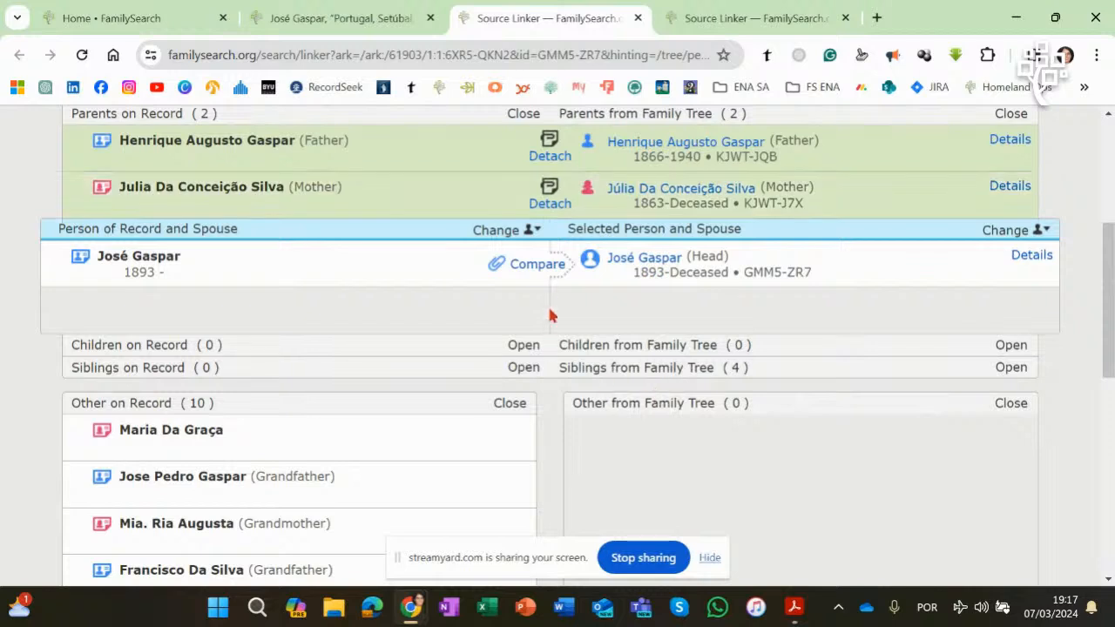
# Step: Compare the christened child's entries in the record and the Family Tree and attach the source to him
pyautogui.click(545, 271)
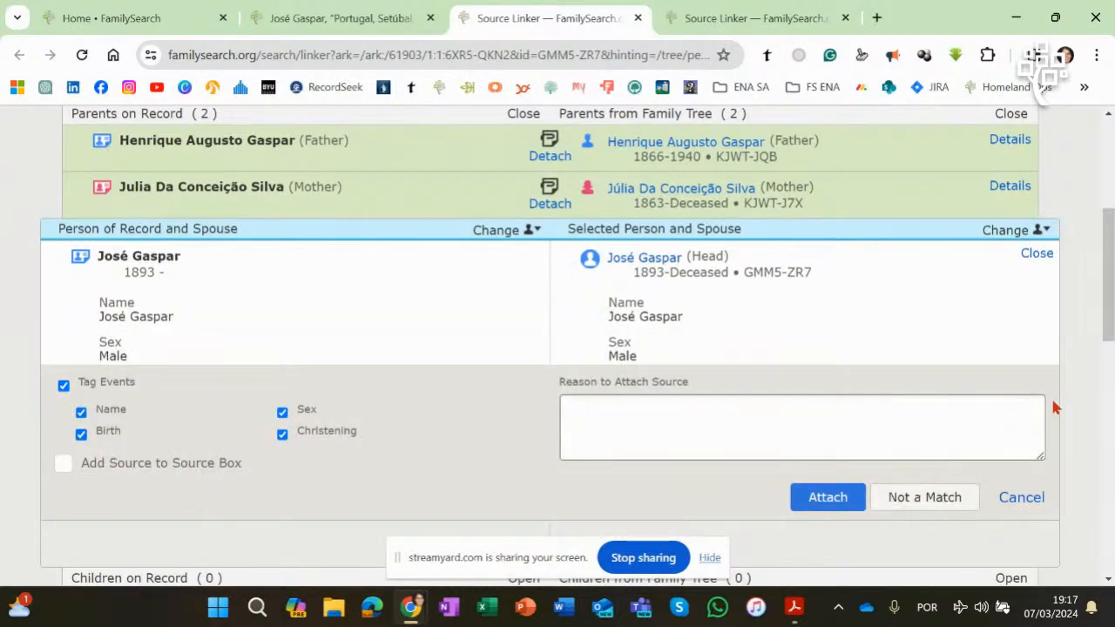
pyautogui.scroll(-1, 1112, 269)
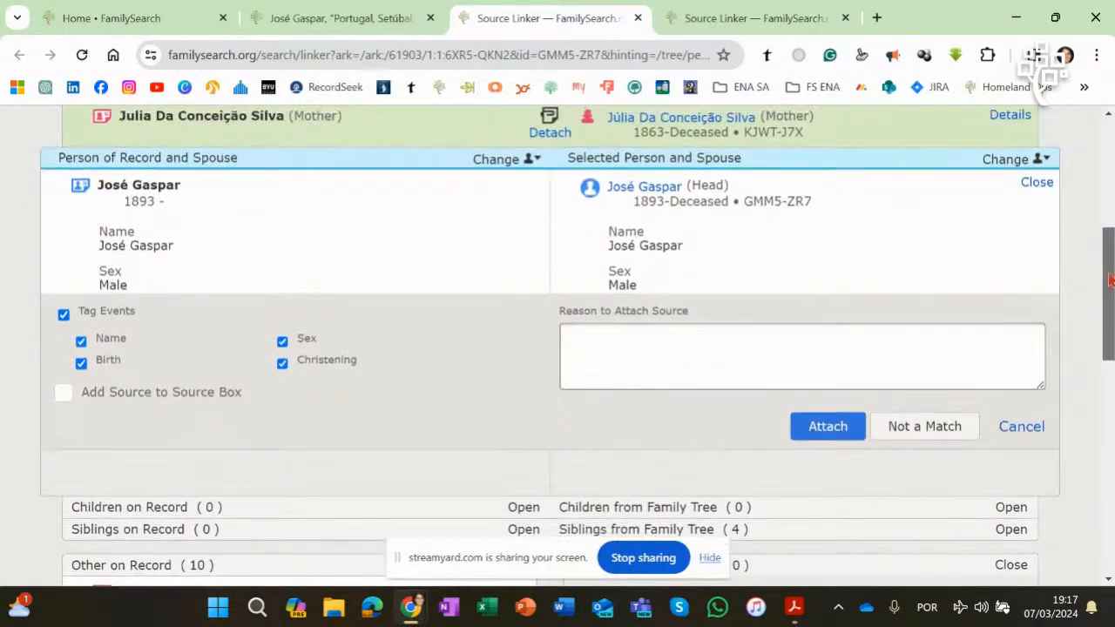
pyautogui.scroll(2, 334, 216)
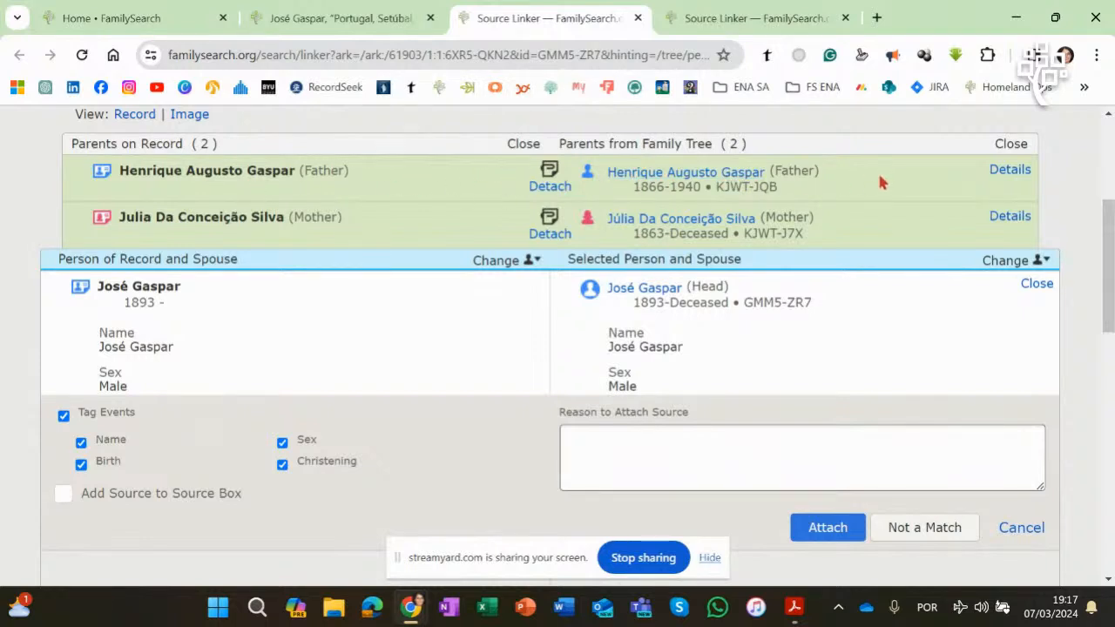
pyautogui.click(829, 530)
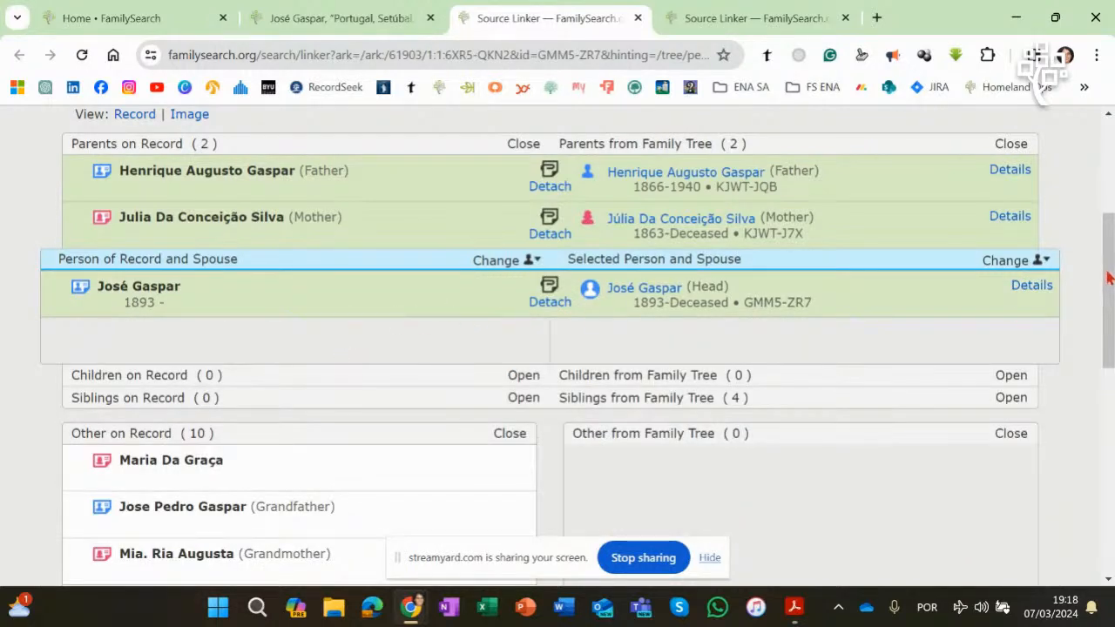
# Step: Collapse and re-expand the parents section, and examine the other people listed on the record, including the grandparents
pyautogui.scroll(-3, 1107, 277)
pyautogui.scroll(3, 1112, 266)
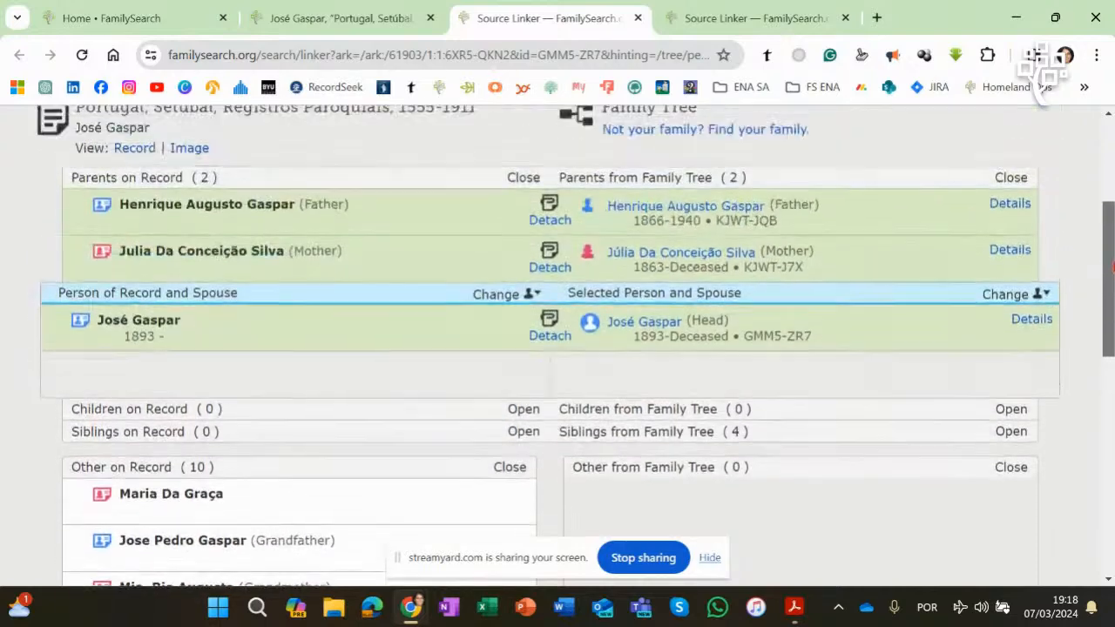
pyautogui.scroll(1, 1112, 267)
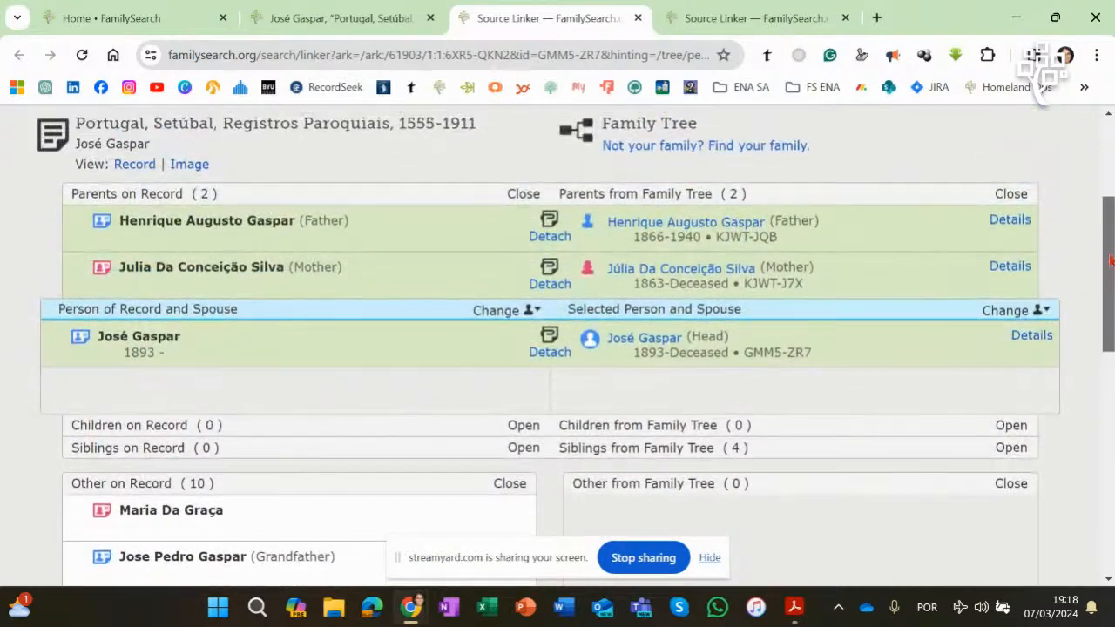
pyautogui.click(1010, 194)
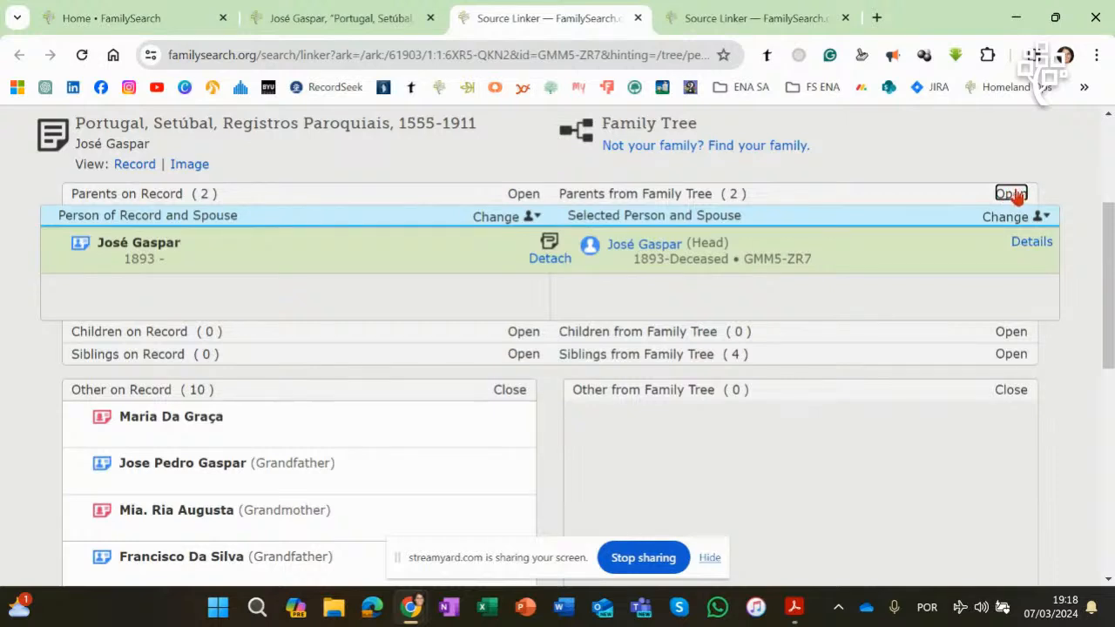
pyautogui.click(1010, 195)
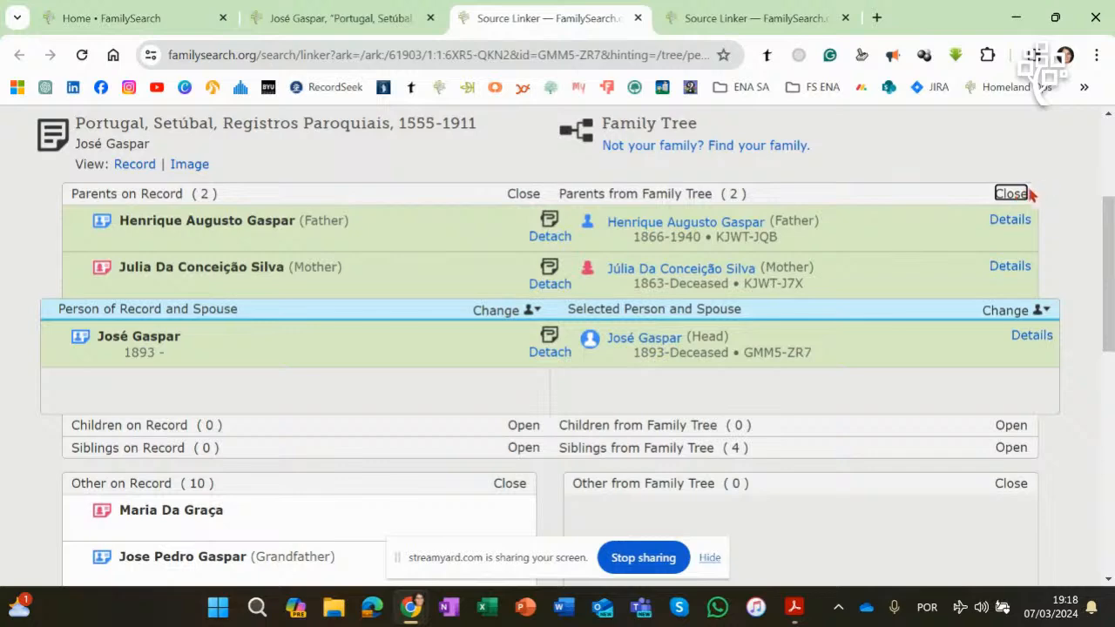
pyautogui.click(1010, 194)
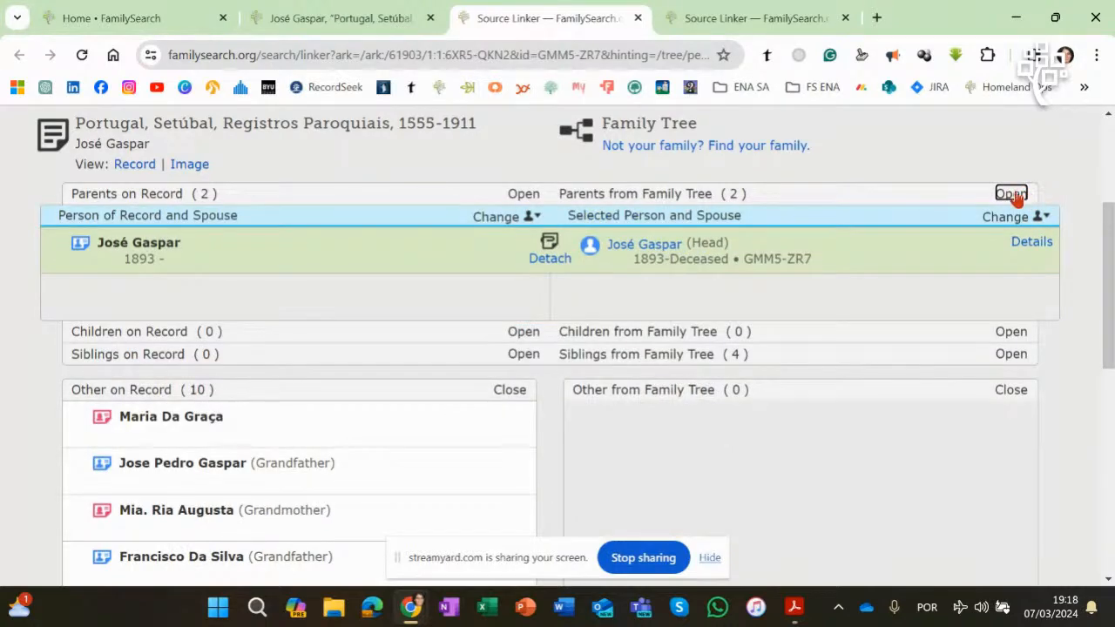
pyautogui.click(1010, 195)
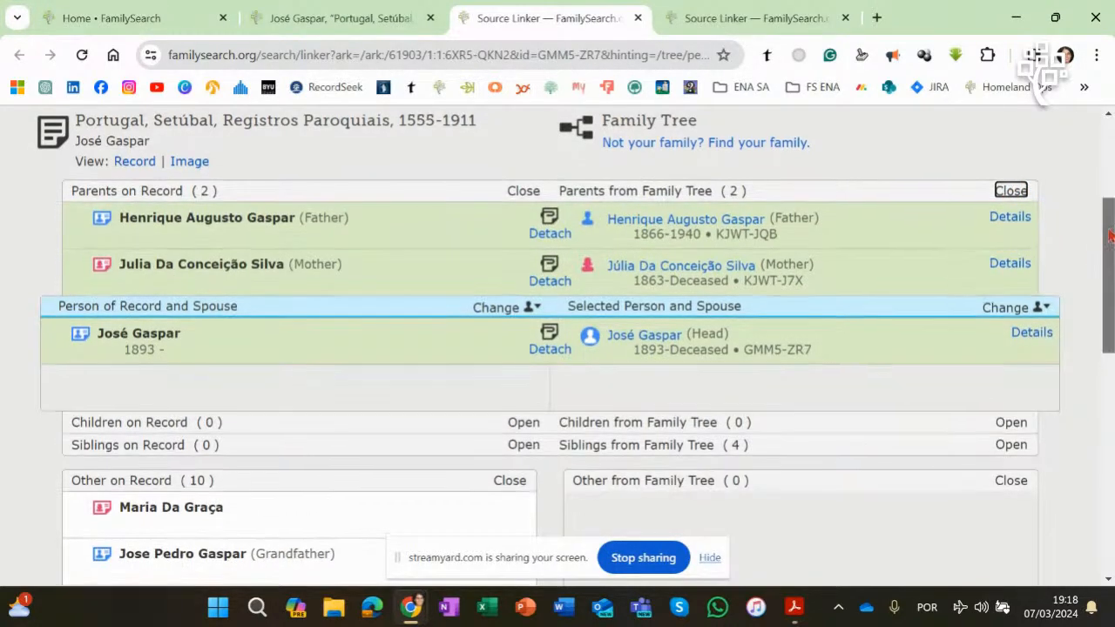
pyautogui.scroll(-4, 1101, 255)
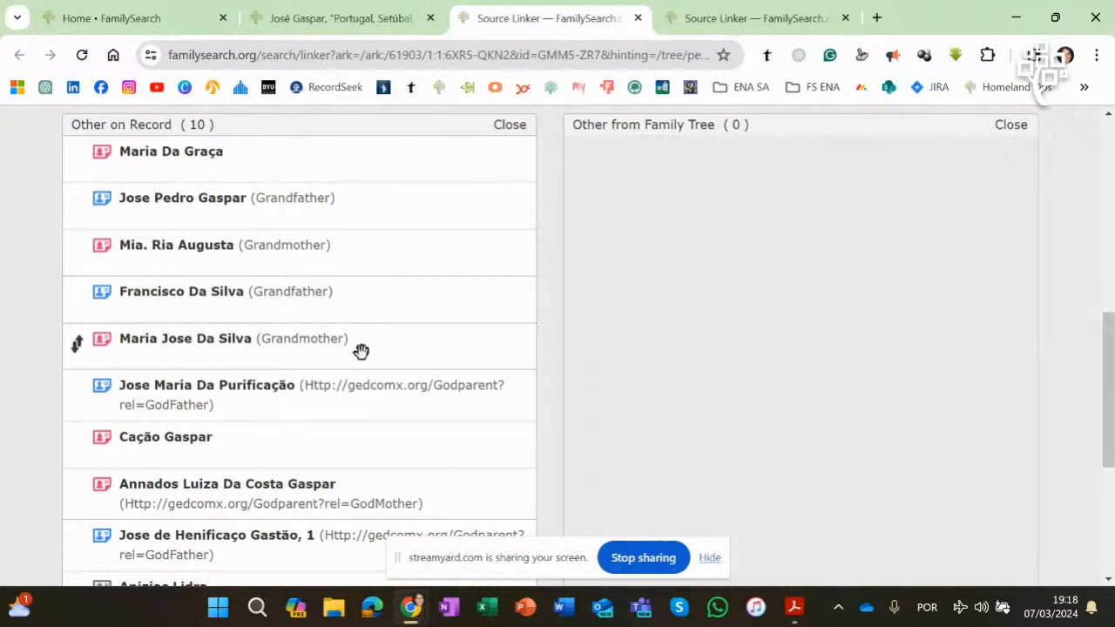
pyautogui.moveTo(361, 217)
pyautogui.mouseDown()
pyautogui.moveTo(360, 249)
pyautogui.moveTo(368, 224)
pyautogui.mouseUp()
pyautogui.moveTo(1108, 368); pyautogui.dragTo(1112, 229)
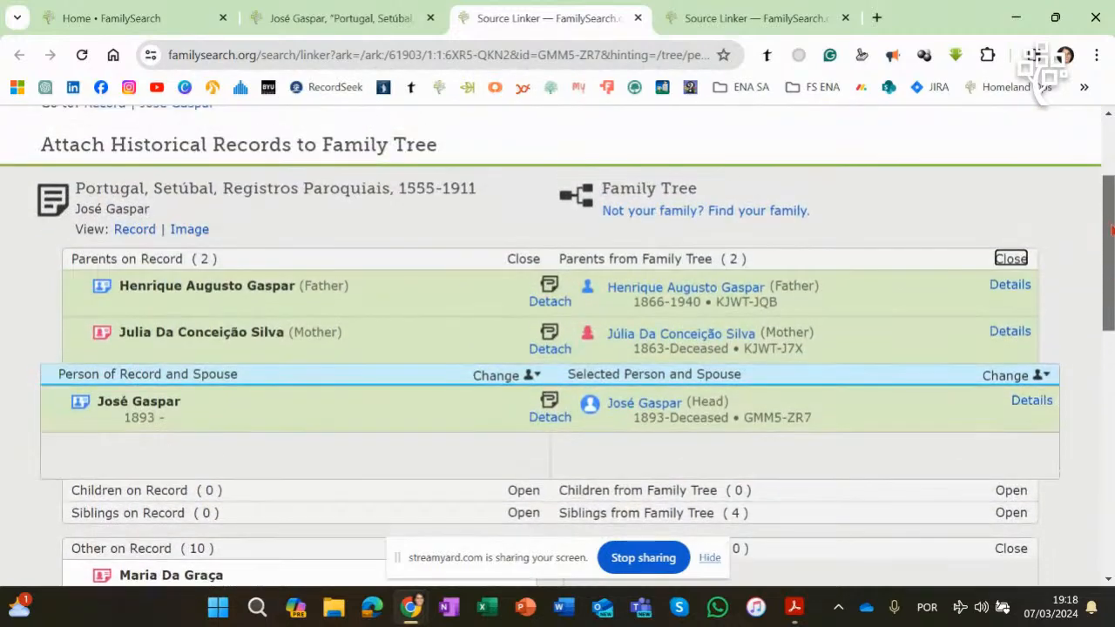
# Step: Change the Family Tree focus person from the child to his father
pyautogui.click(1010, 376)
pyautogui.moveTo(1110, 273); pyautogui.dragTo(1110, 329)
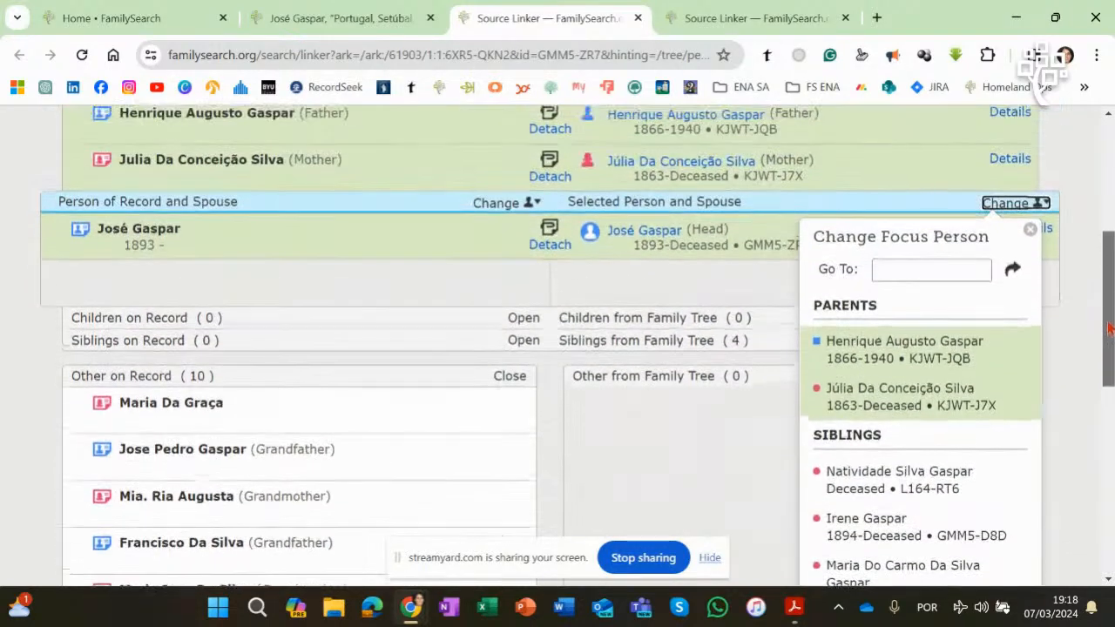
pyautogui.click(906, 347)
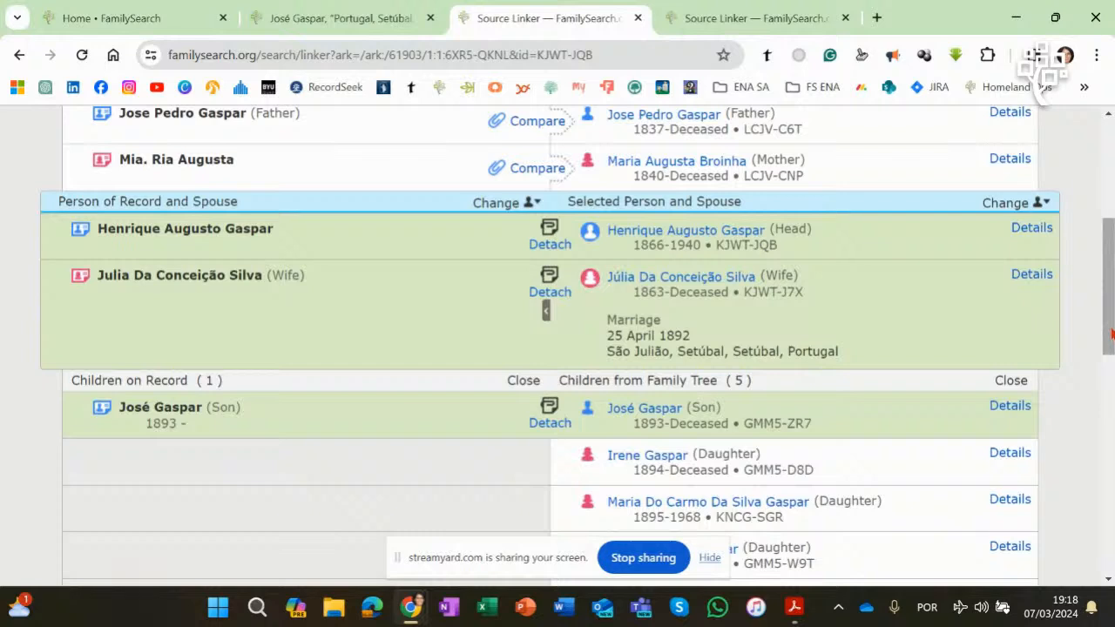
pyautogui.moveTo(1111, 333); pyautogui.dragTo(1110, 303)
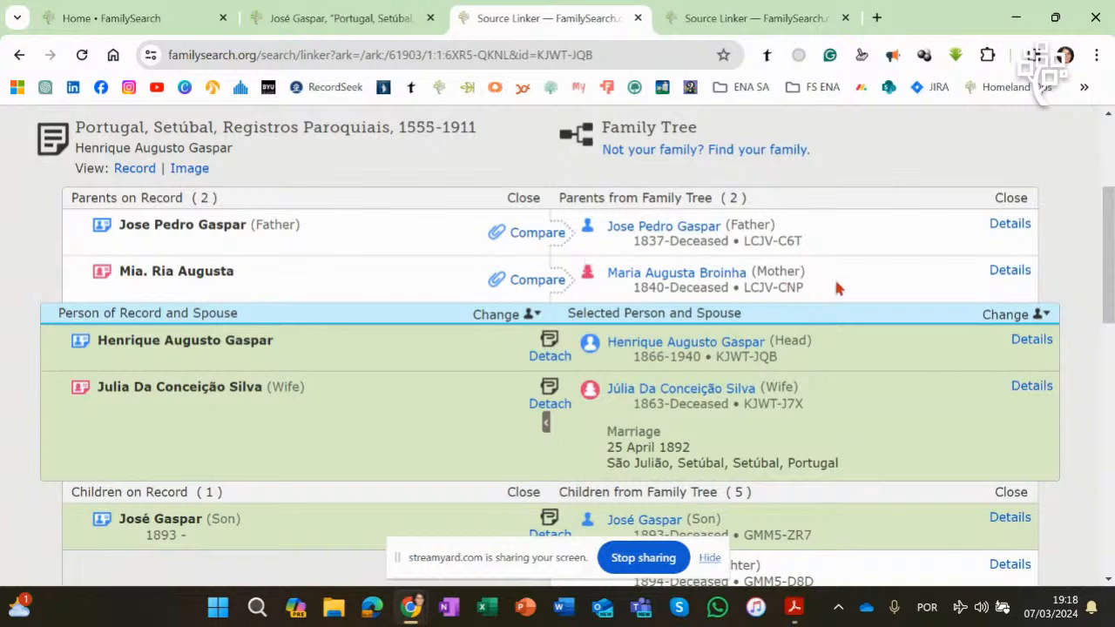
# Step: Compare both paternal grandparents with their Family Tree matches and attach the source to each of them
pyautogui.click(536, 233)
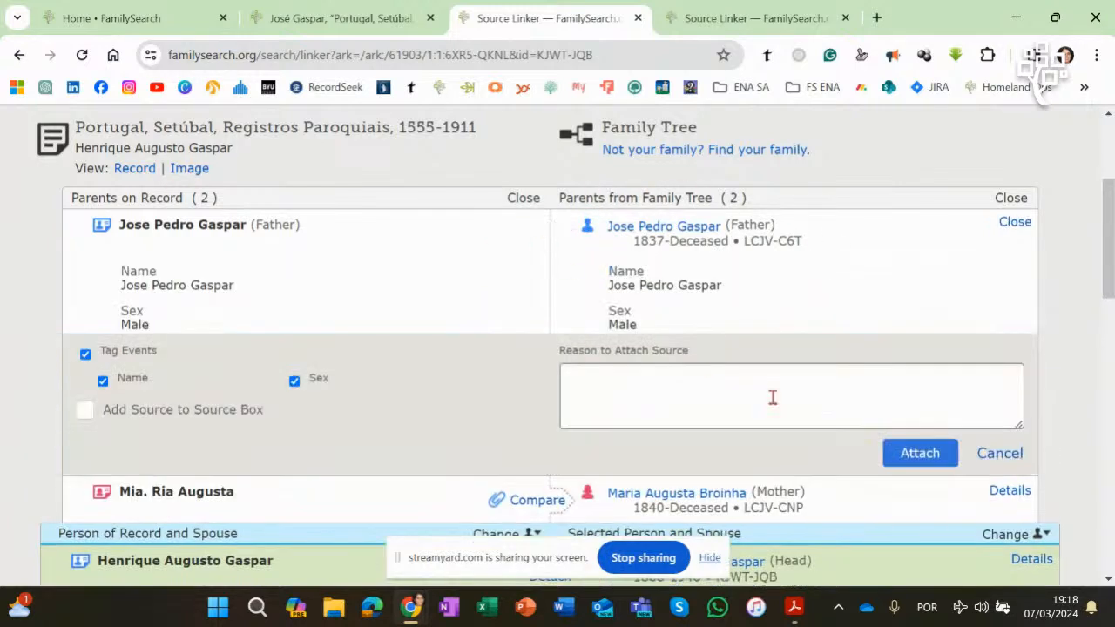
pyautogui.click(928, 457)
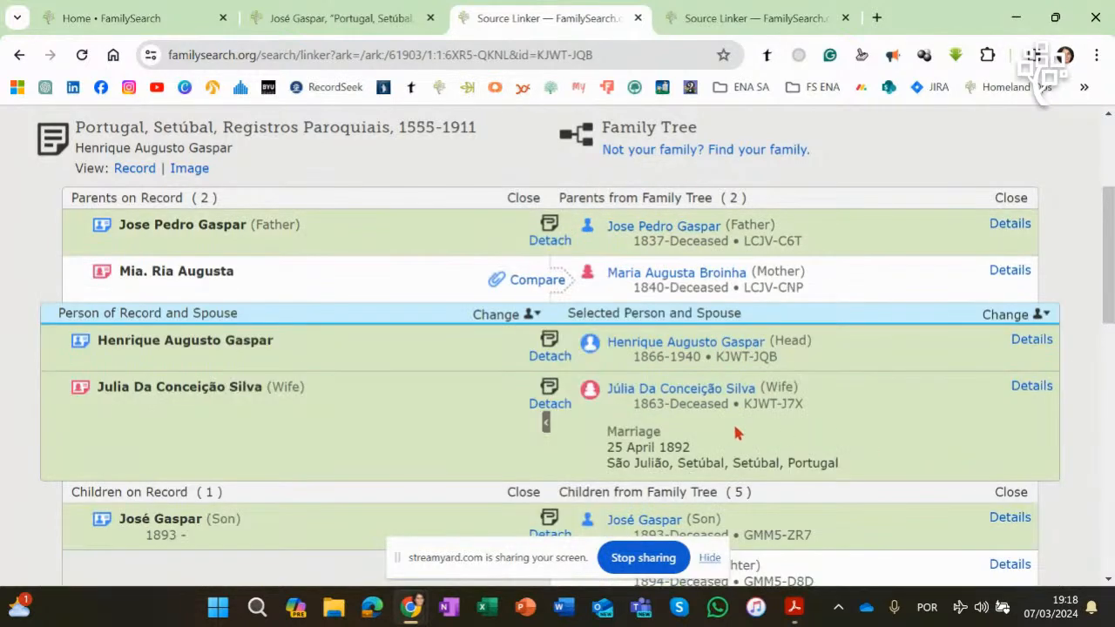
pyautogui.click(537, 280)
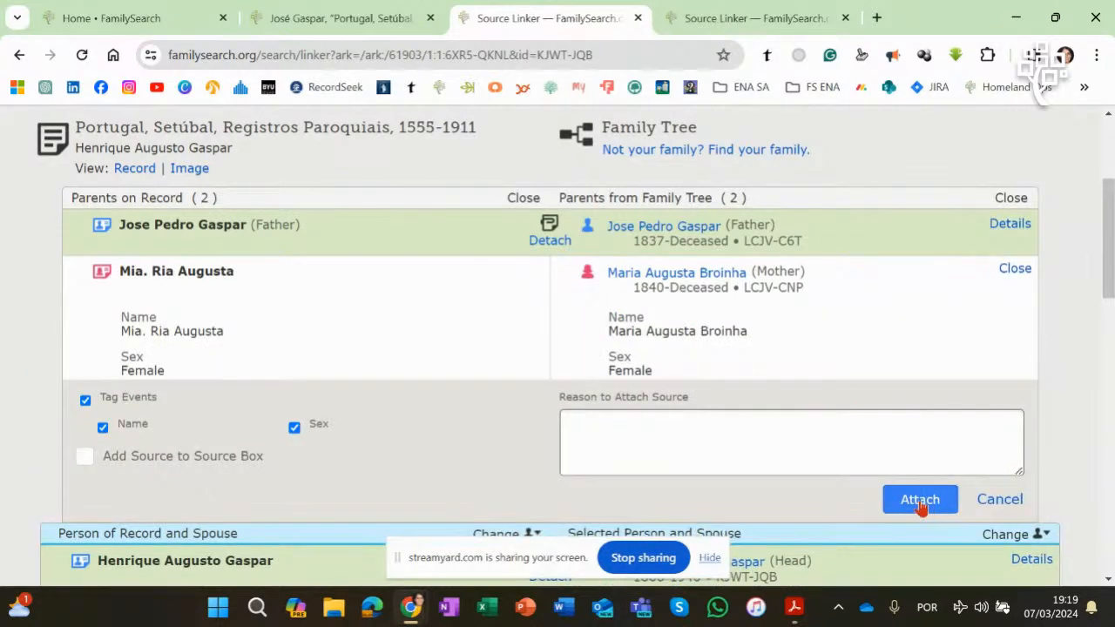
pyautogui.click(925, 504)
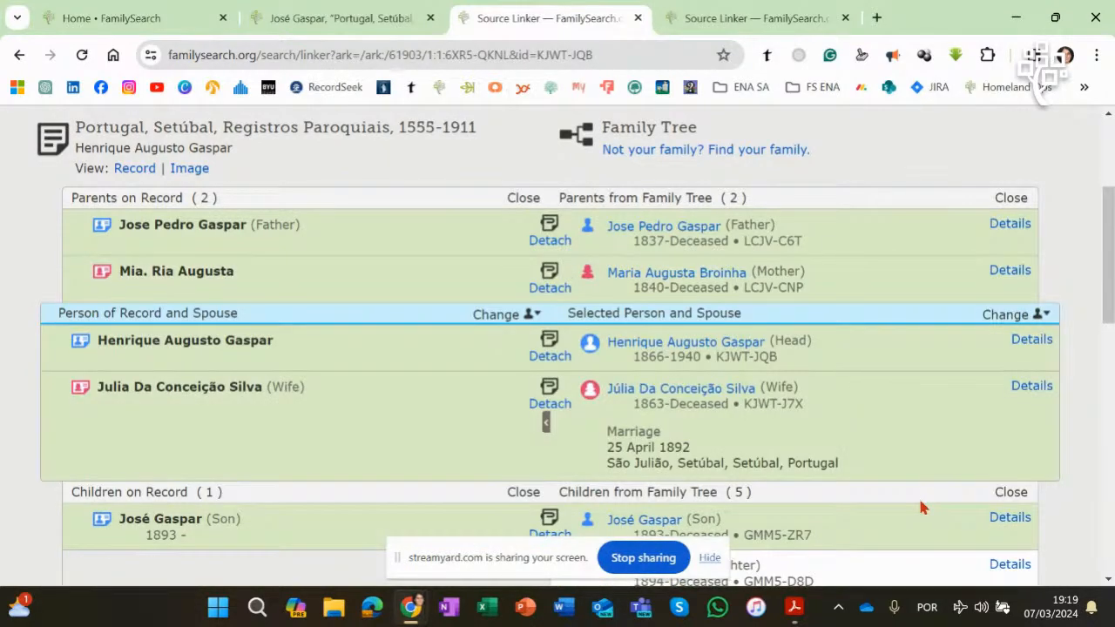
# Step: Review the remaining people on the record and change the focus person to the father's wife
pyautogui.moveTo(1106, 274); pyautogui.dragTo(1111, 322)
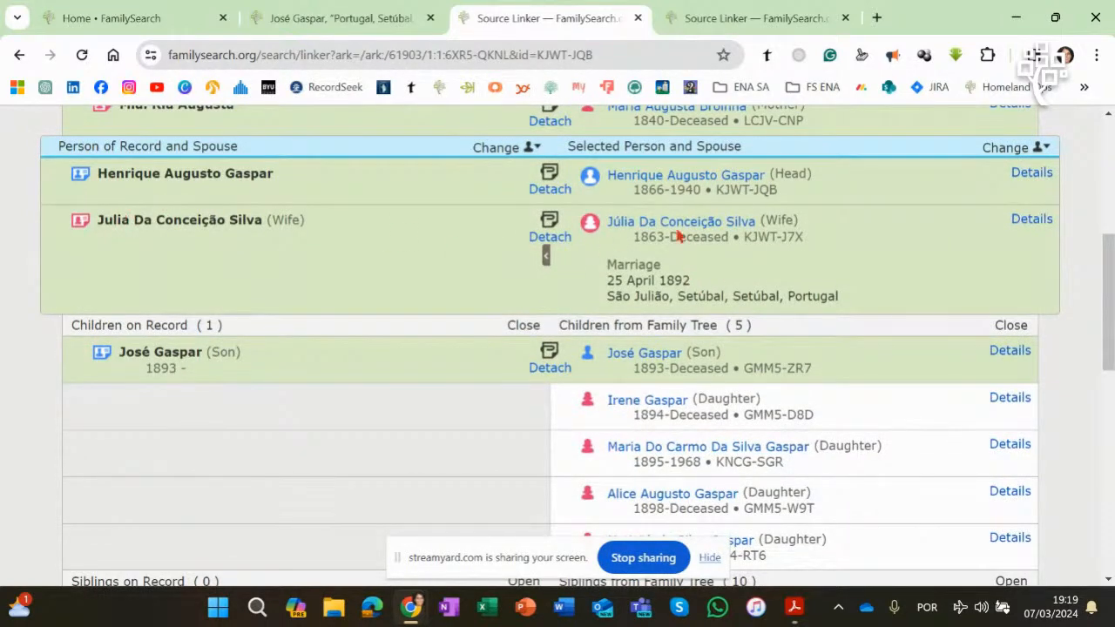
pyautogui.scroll(-5, 558, 348)
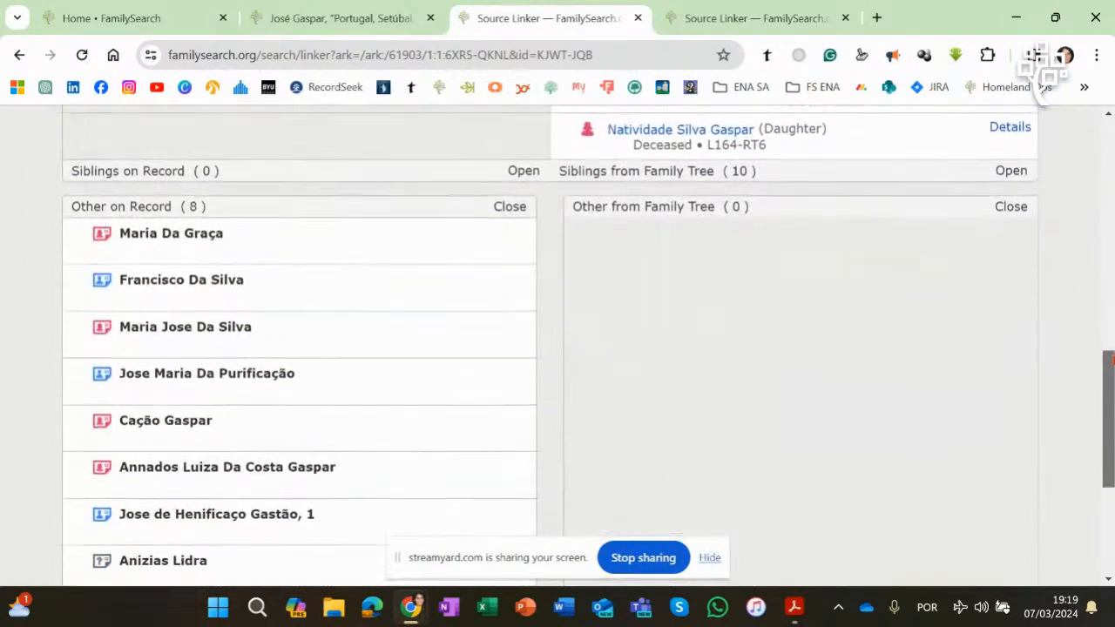
pyautogui.scroll(6, 1010, 219)
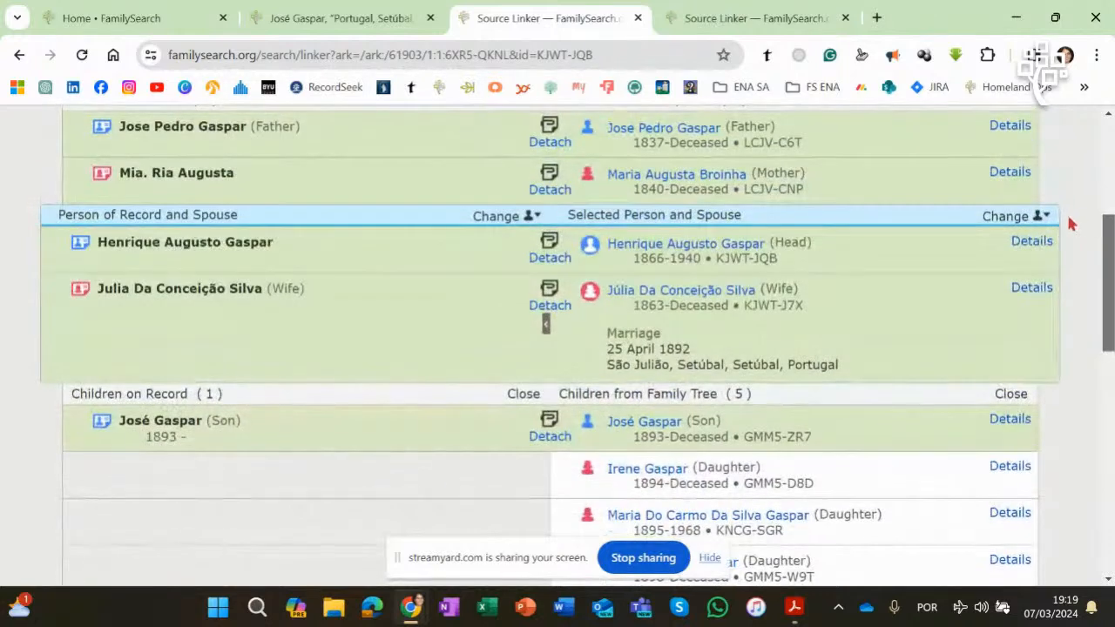
pyautogui.click(1008, 218)
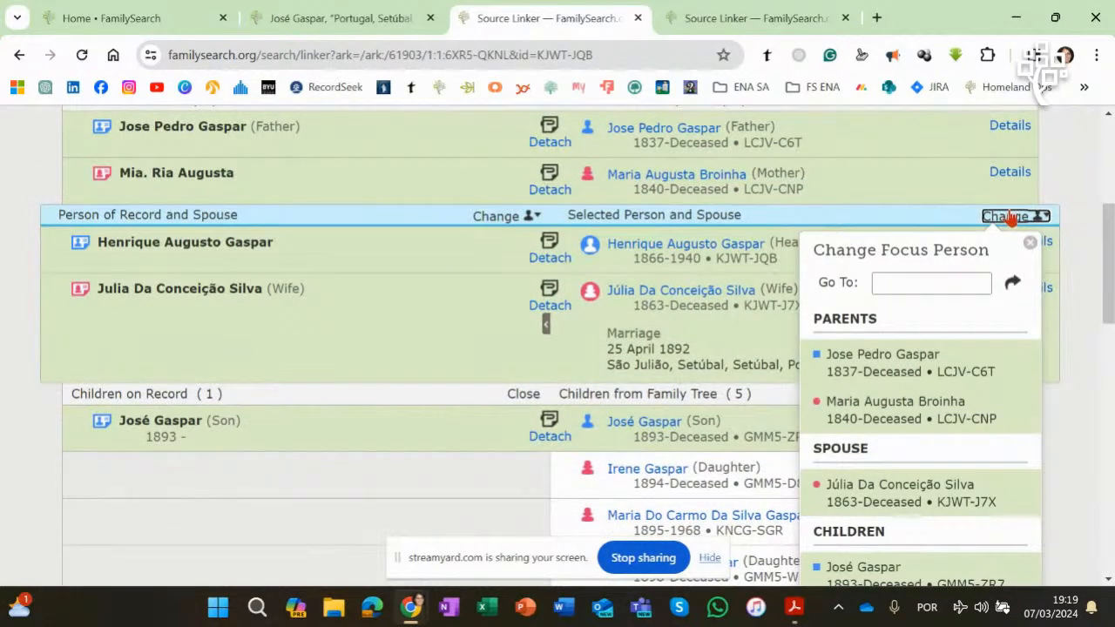
pyautogui.click(890, 491)
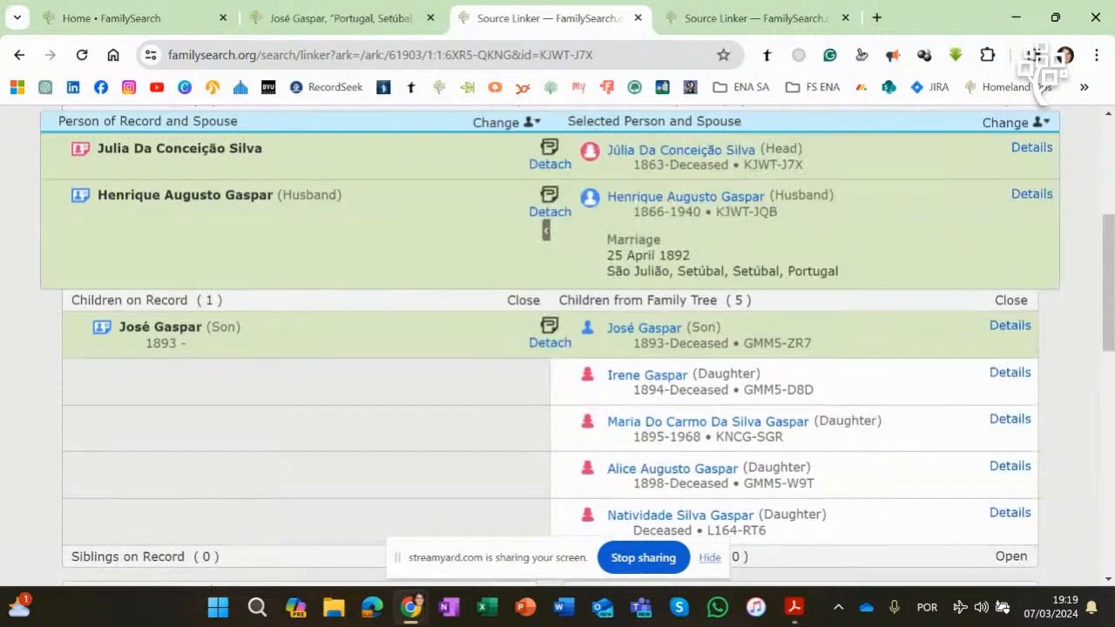
# Step: Expand the wife's parents and realign the maternal grandfather from the record's other people with her father in the Family Tree
pyautogui.moveTo(1107, 347); pyautogui.dragTo(1111, 279)
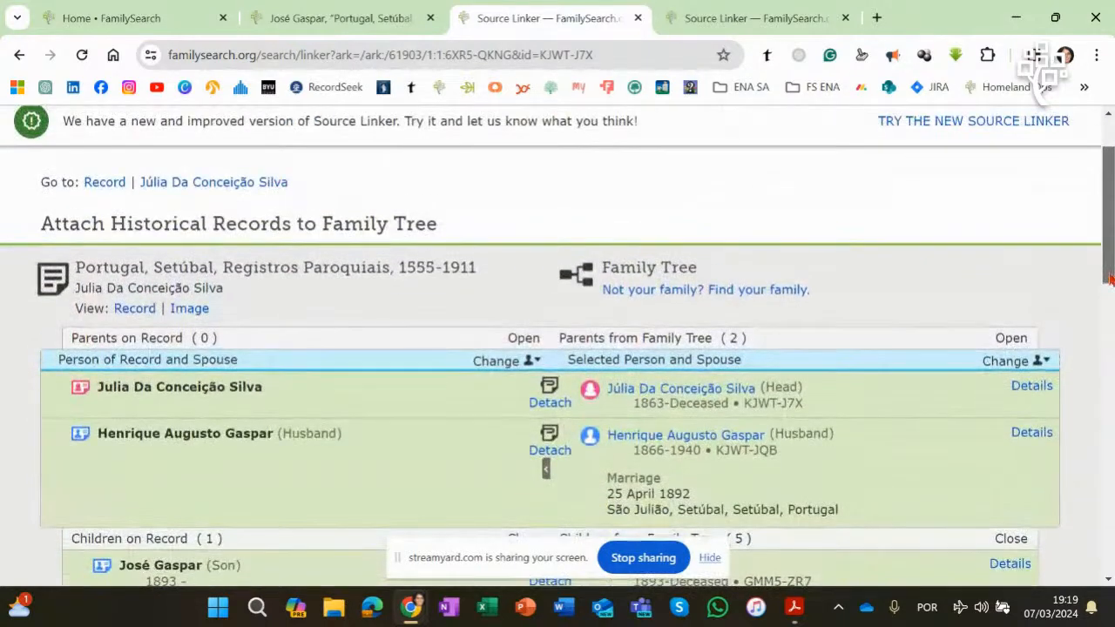
pyautogui.click(1010, 338)
pyautogui.moveTo(1111, 228); pyautogui.dragTo(1108, 390)
pyautogui.moveTo(82, 381)
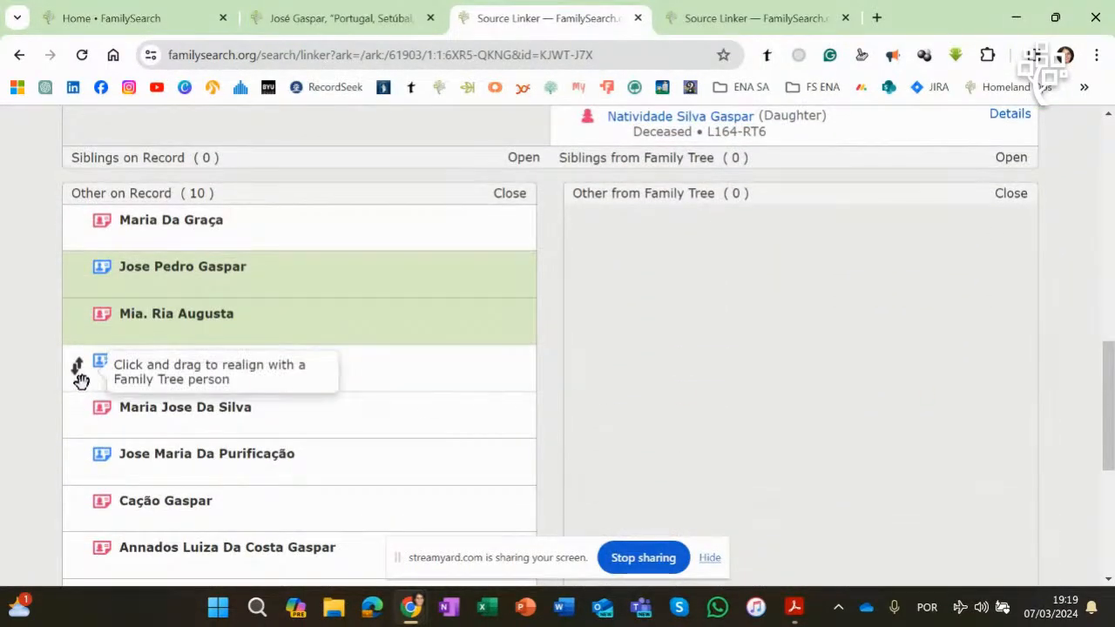
pyautogui.moveTo(81, 380); pyautogui.dragTo(114, 420)
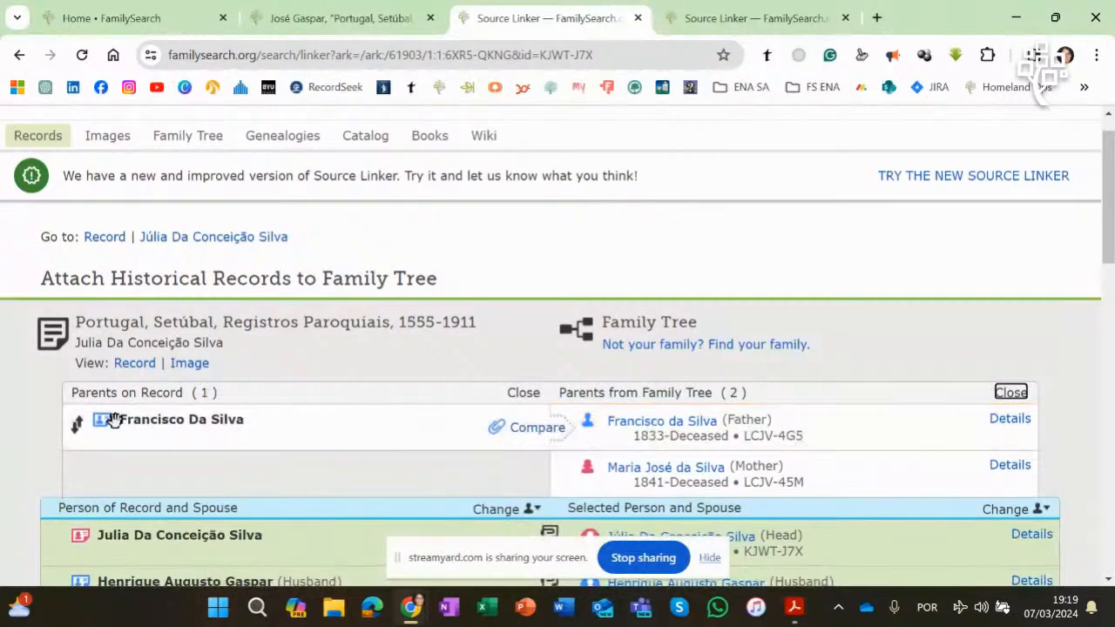
# Step: Compare the maternal grandfather's entries in the record and the Family Tree and attach the source to him
pyautogui.scroll(-2, 1110, 247)
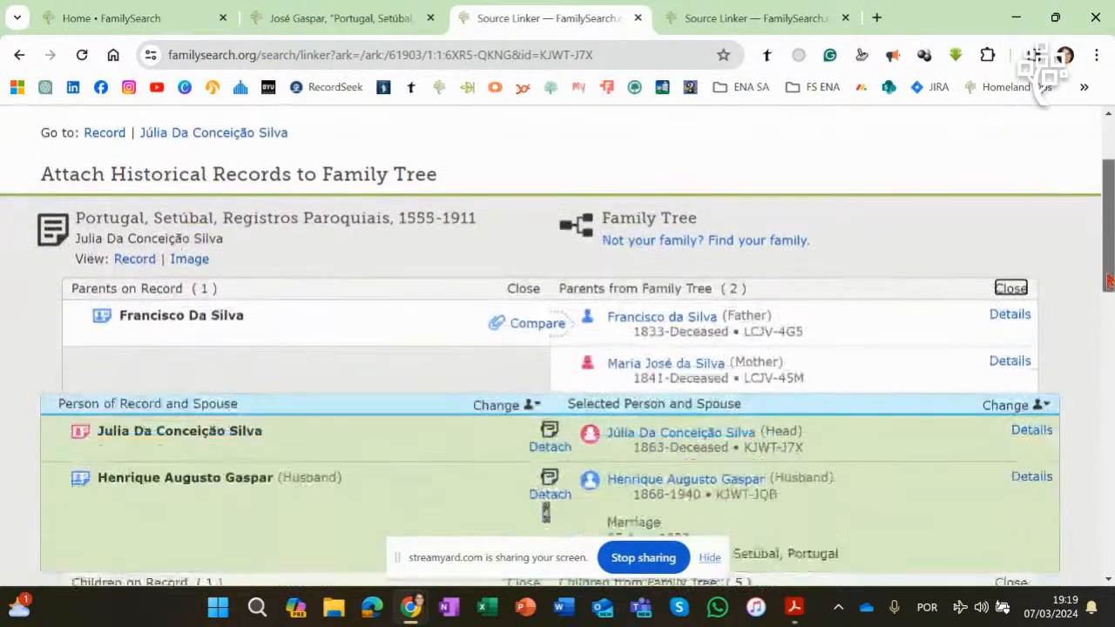
pyautogui.click(532, 249)
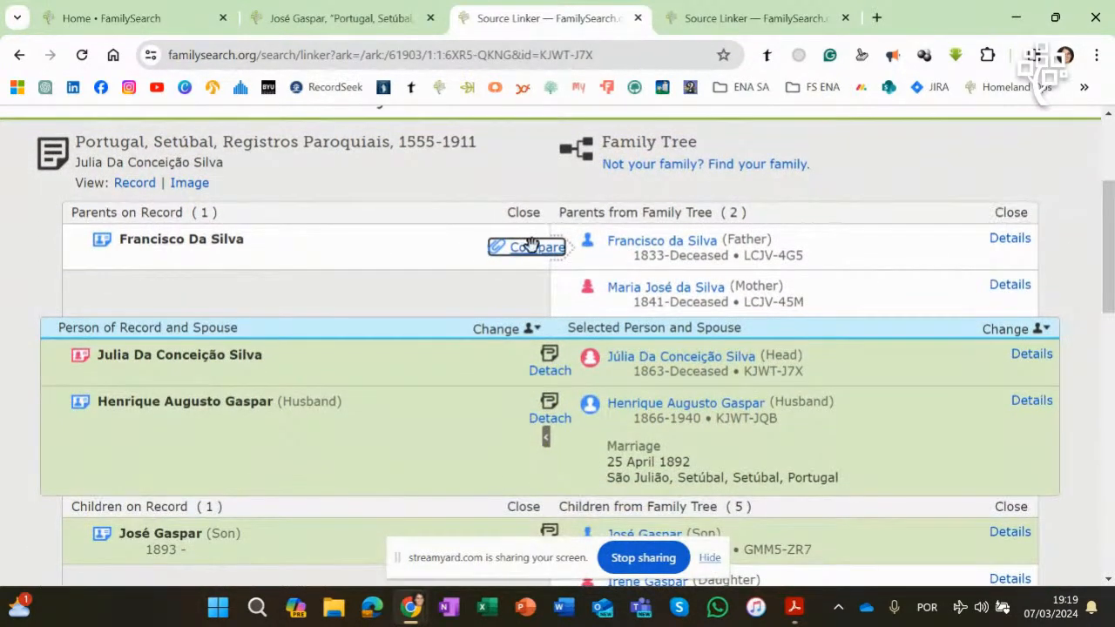
pyautogui.click(930, 470)
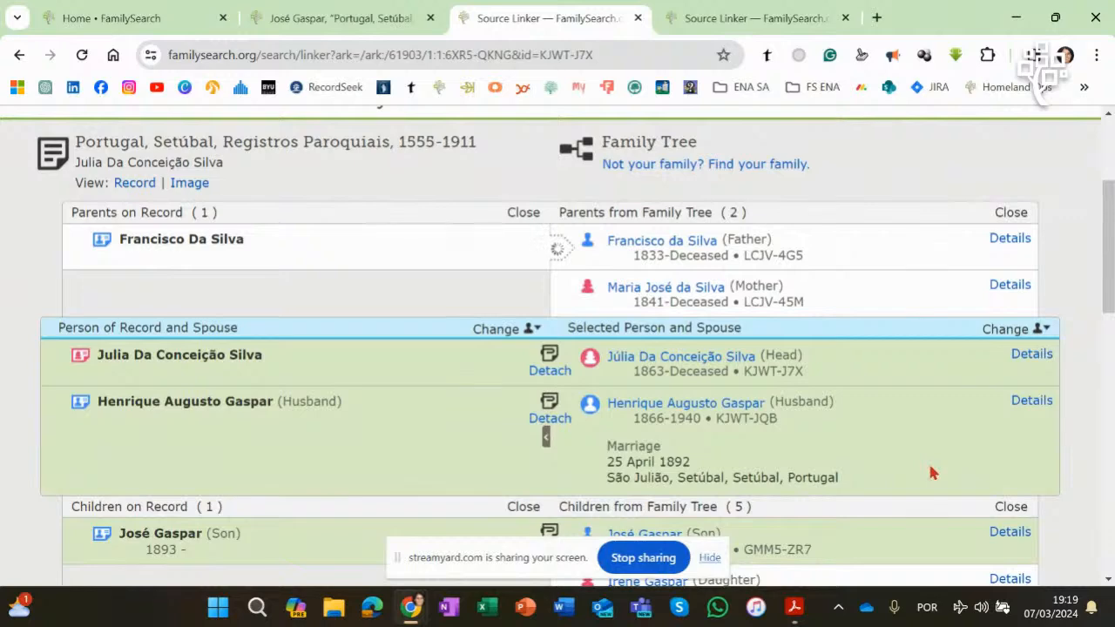
# Step: Realign the maternal grandmother from the record's other people with the wife's mother in the Family Tree and attach the source to her
pyautogui.scroll(-6, 808, 424)
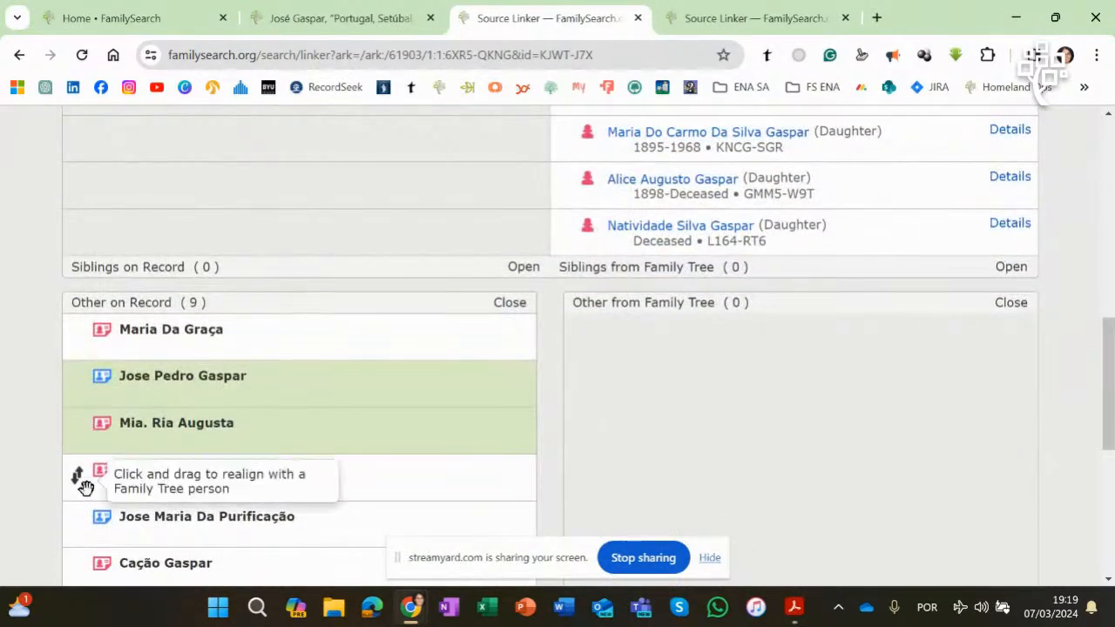
pyautogui.moveTo(84, 485); pyautogui.dragTo(150, 309)
pyautogui.click(535, 294)
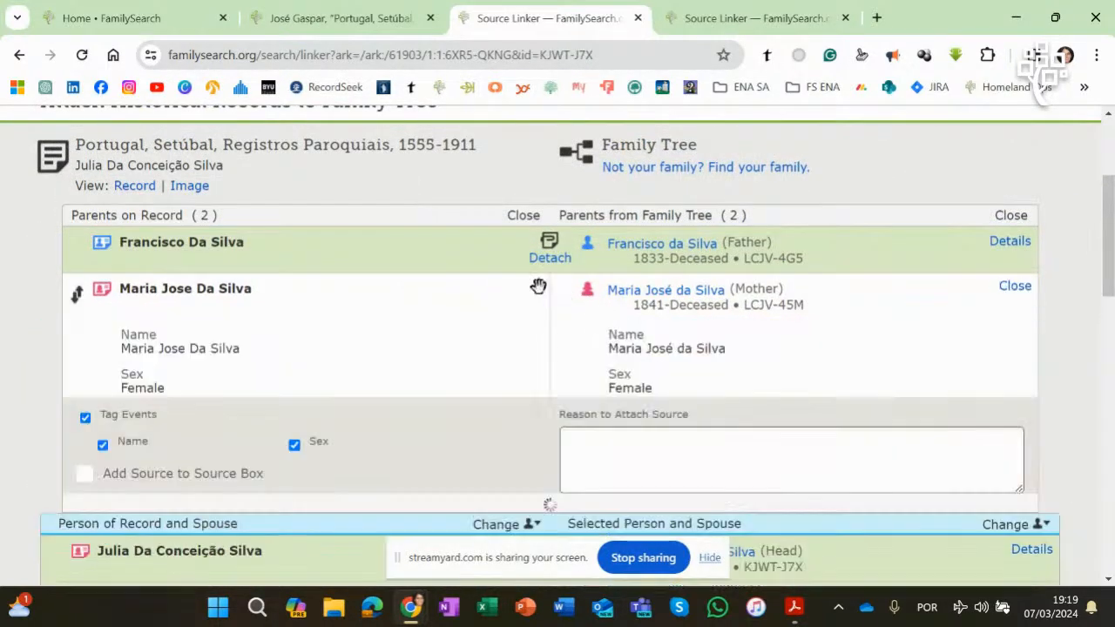
pyautogui.click(916, 520)
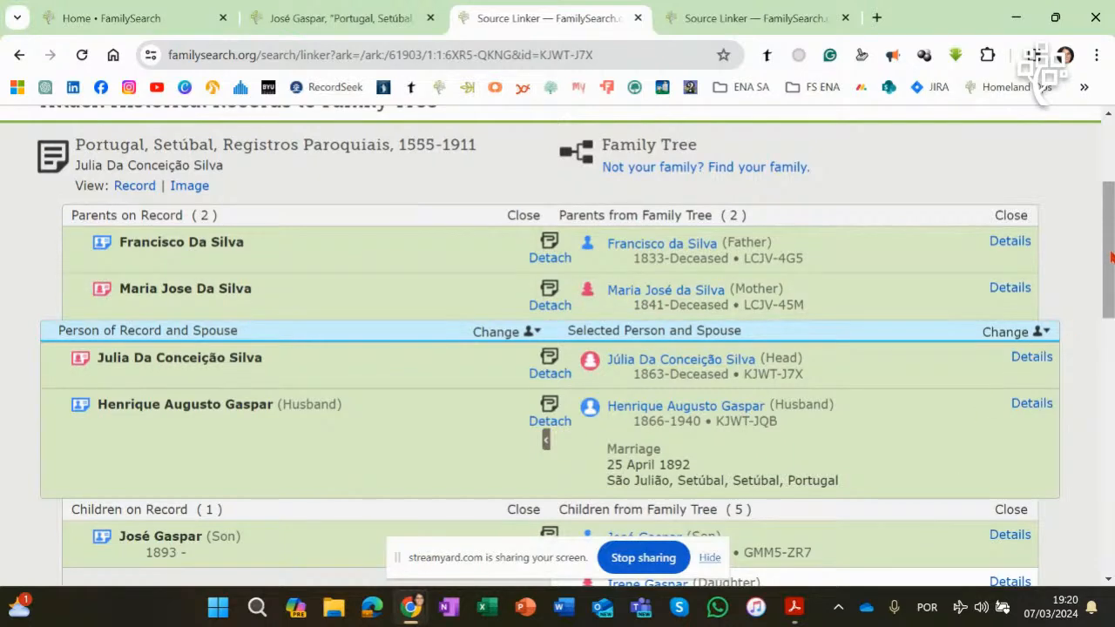
# Step: Review the options for detaching the source from the maternal grandfather and close them without detaching
pyautogui.click(548, 258)
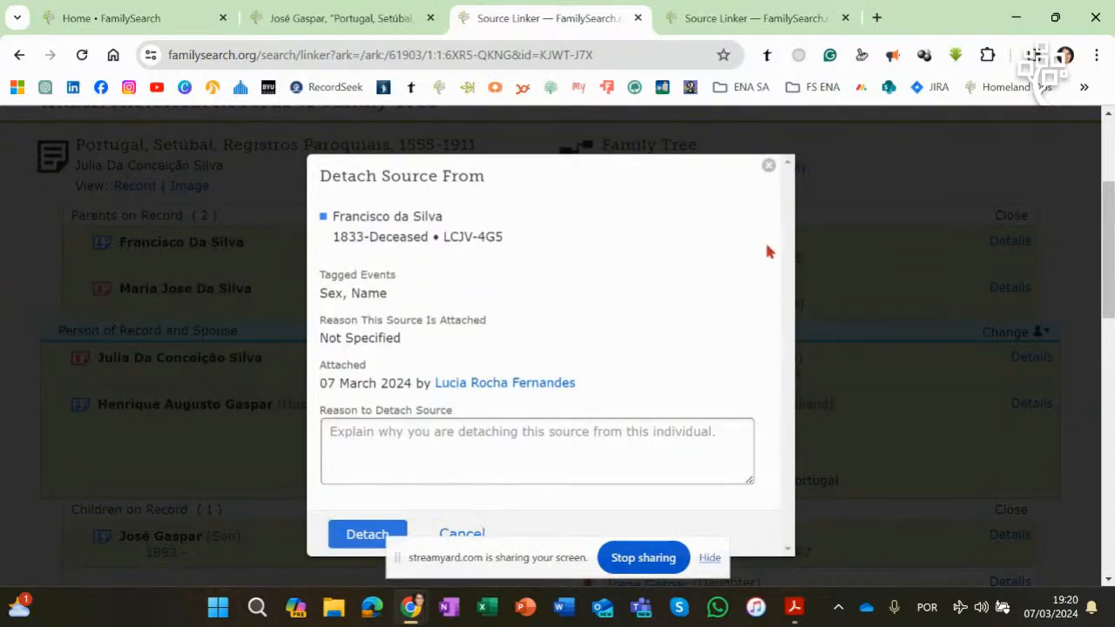
pyautogui.click(768, 166)
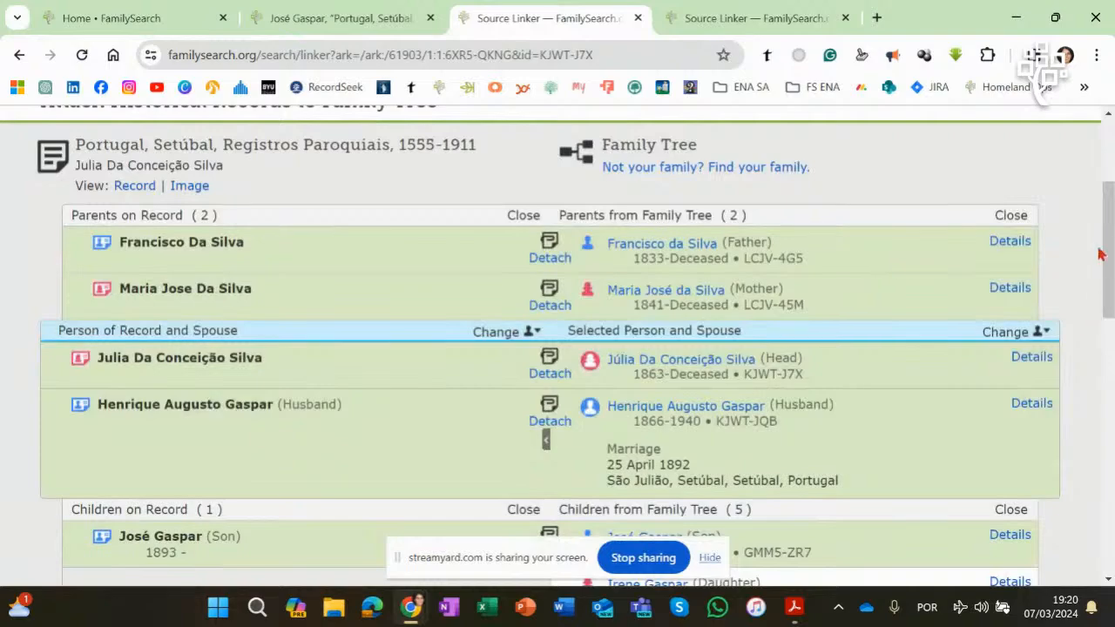
# Step: Review the attached parents, couple and child and the record's other people, and view the husband's Family Tree summary card
pyautogui.scroll(3, 557, 349)
pyautogui.scroll(-5, 557, 348)
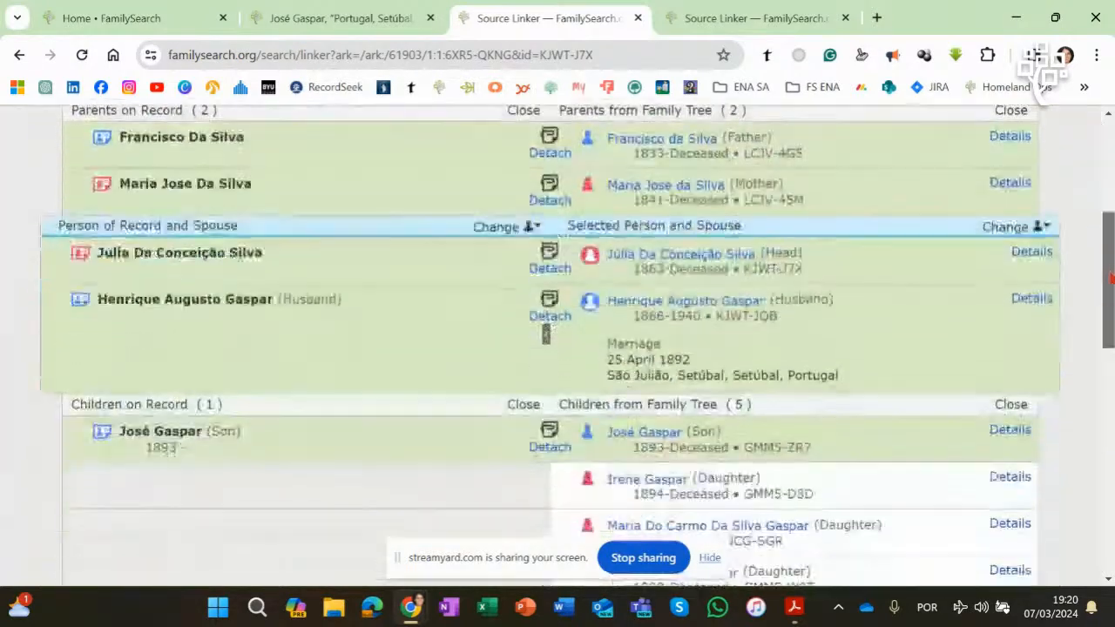
pyautogui.scroll(-5, 557, 349)
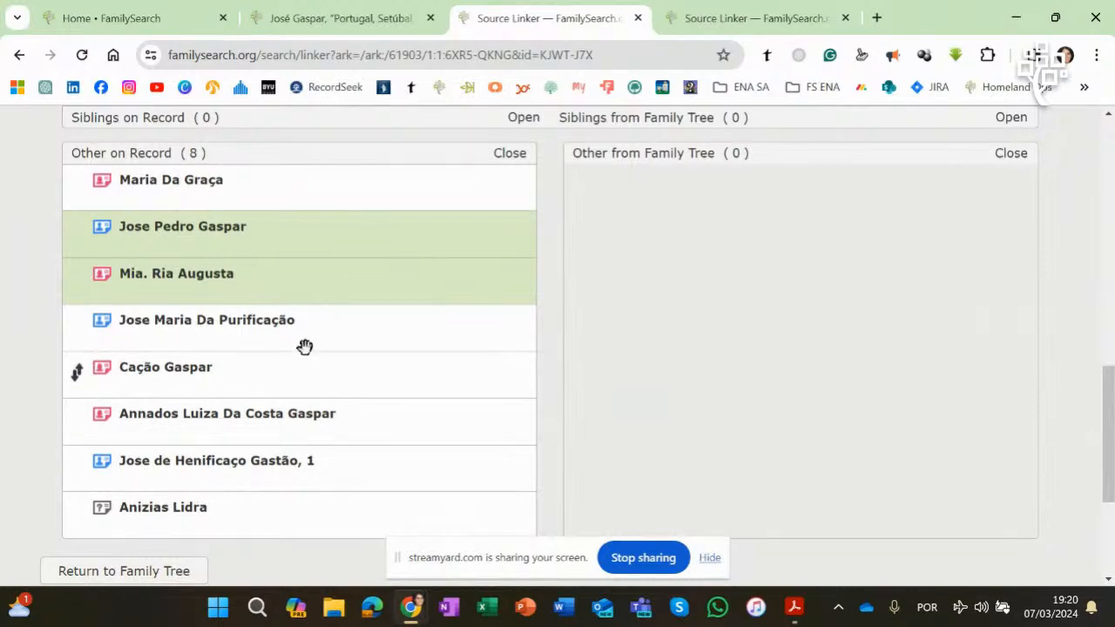
pyautogui.moveTo(1110, 426); pyautogui.dragTo(1110, 312)
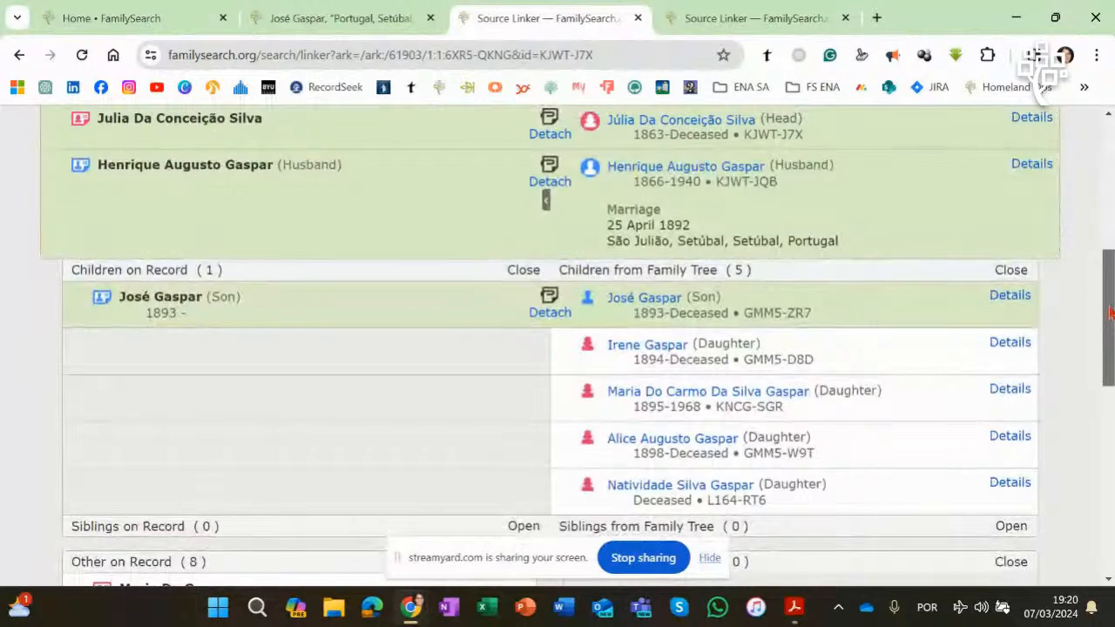
pyautogui.moveTo(1110, 313); pyautogui.dragTo(1111, 195)
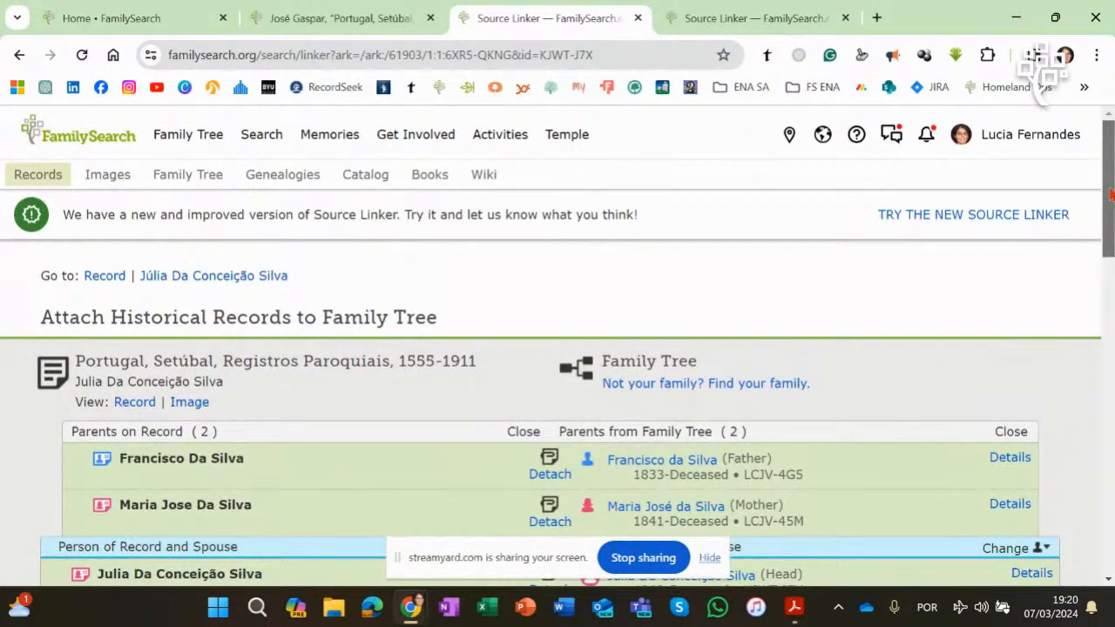
pyautogui.moveTo(1110, 194); pyautogui.dragTo(1110, 233)
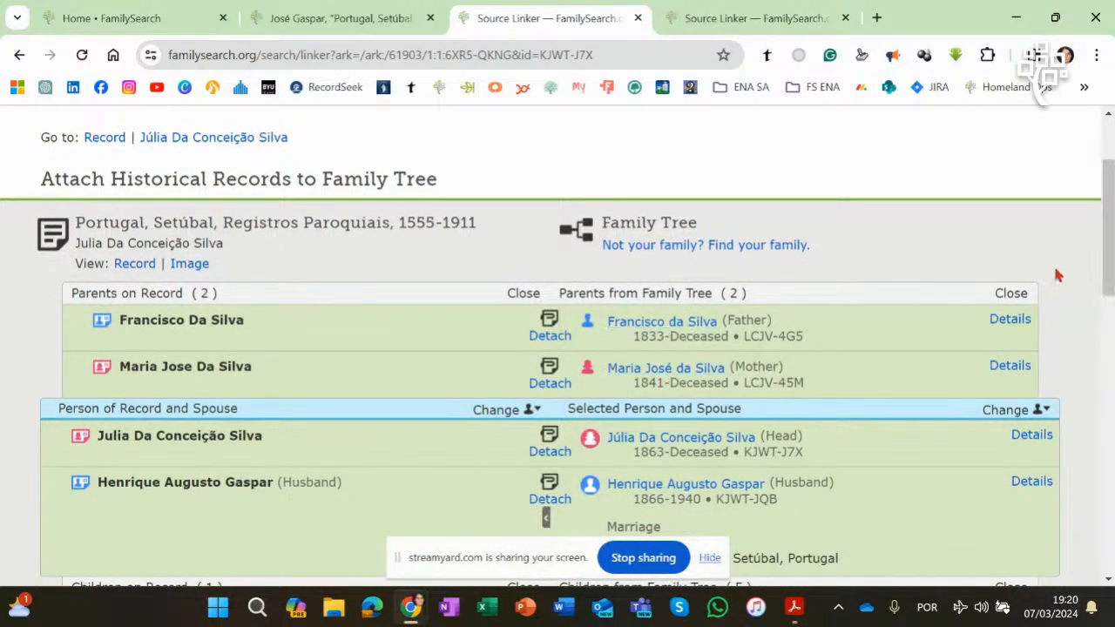
pyautogui.moveTo(1106, 250); pyautogui.dragTo(1074, 299)
pyautogui.moveTo(697, 348)
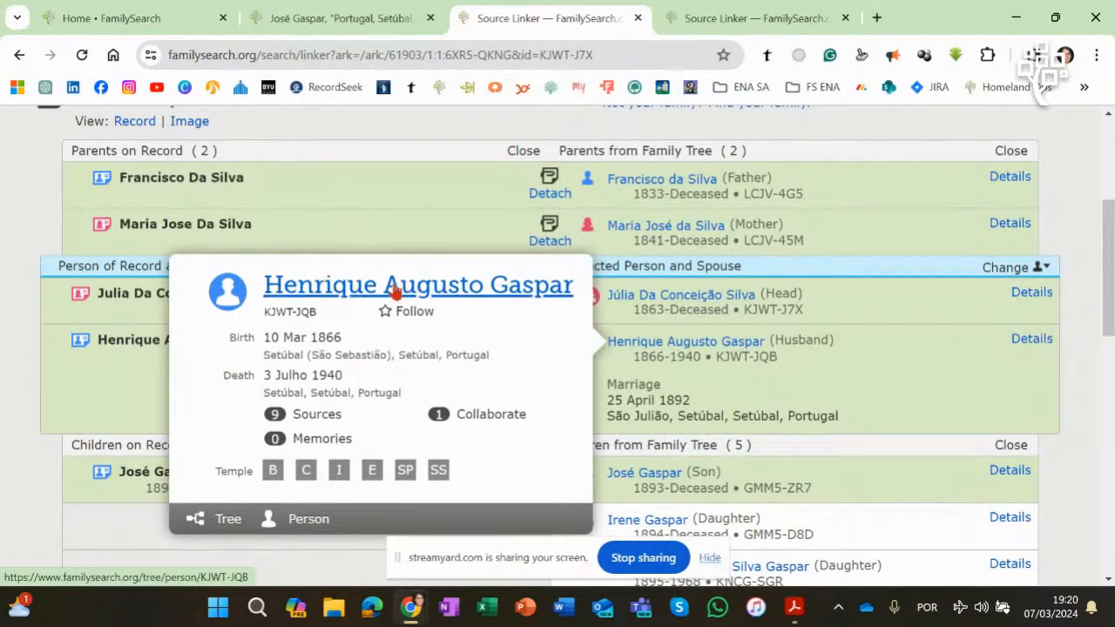
pyautogui.moveTo(1104, 266); pyautogui.dragTo(1110, 206)
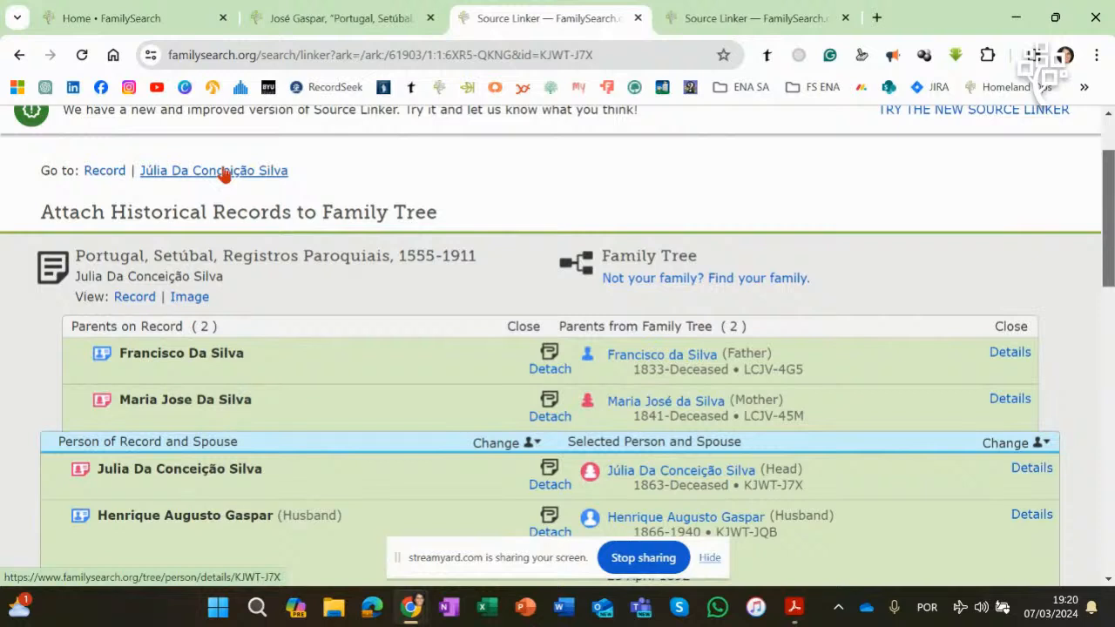
pyautogui.moveTo(1108, 222); pyautogui.dragTo(1111, 190)
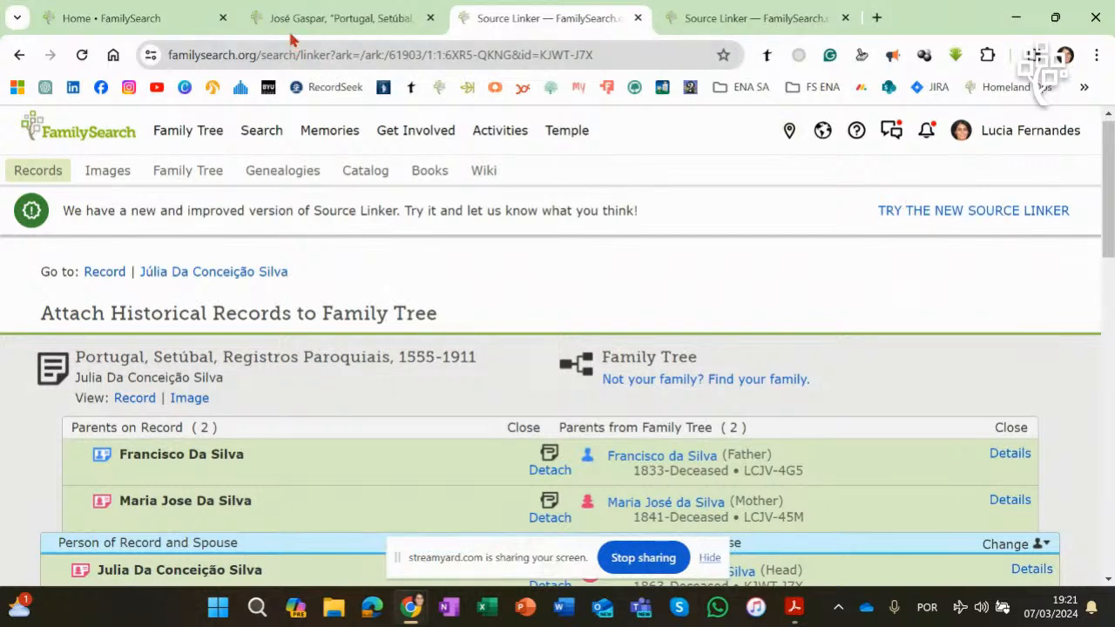
# Step: Switch to the new Source Linker and review the matched parents, couple and children between the record and the family tree
pyautogui.click(993, 220)
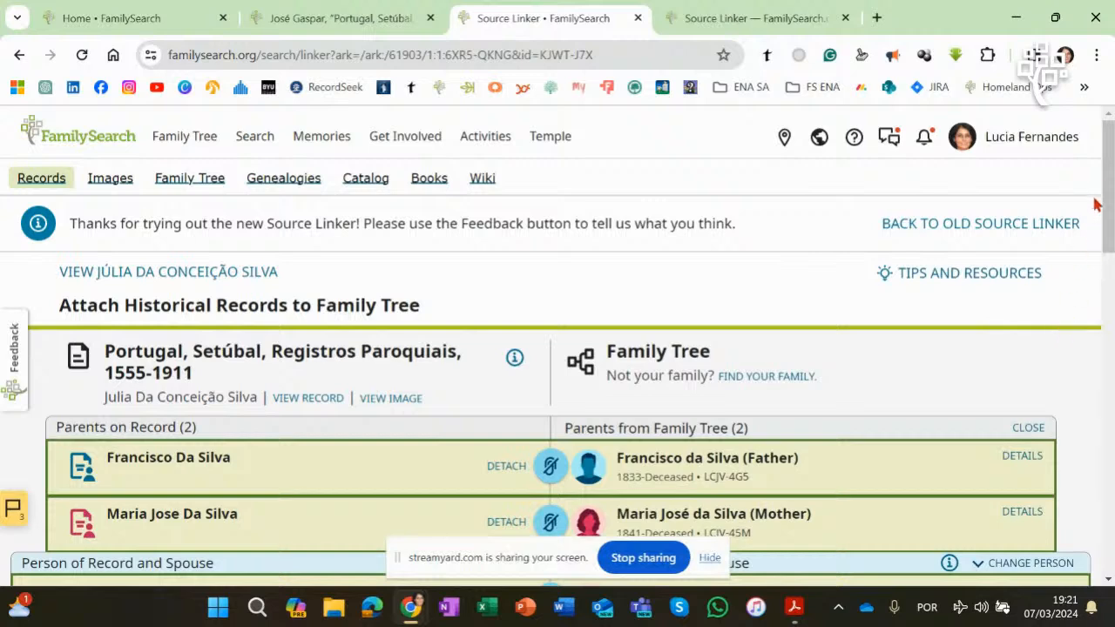
pyautogui.moveTo(1108, 179); pyautogui.dragTo(1108, 203)
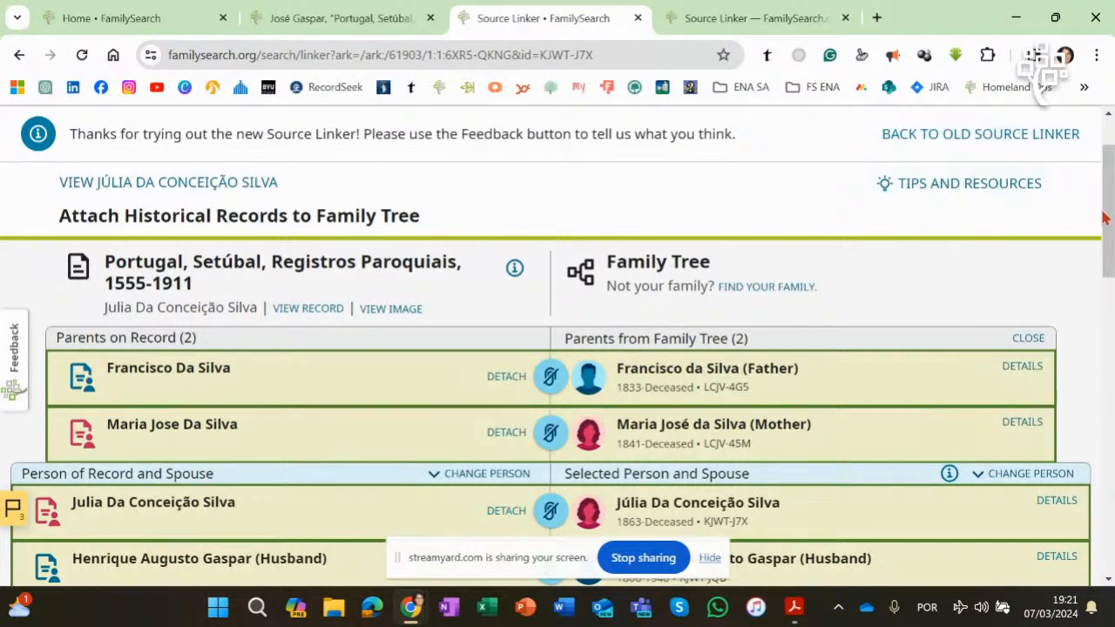
pyautogui.moveTo(1108, 207); pyautogui.dragTo(1107, 249)
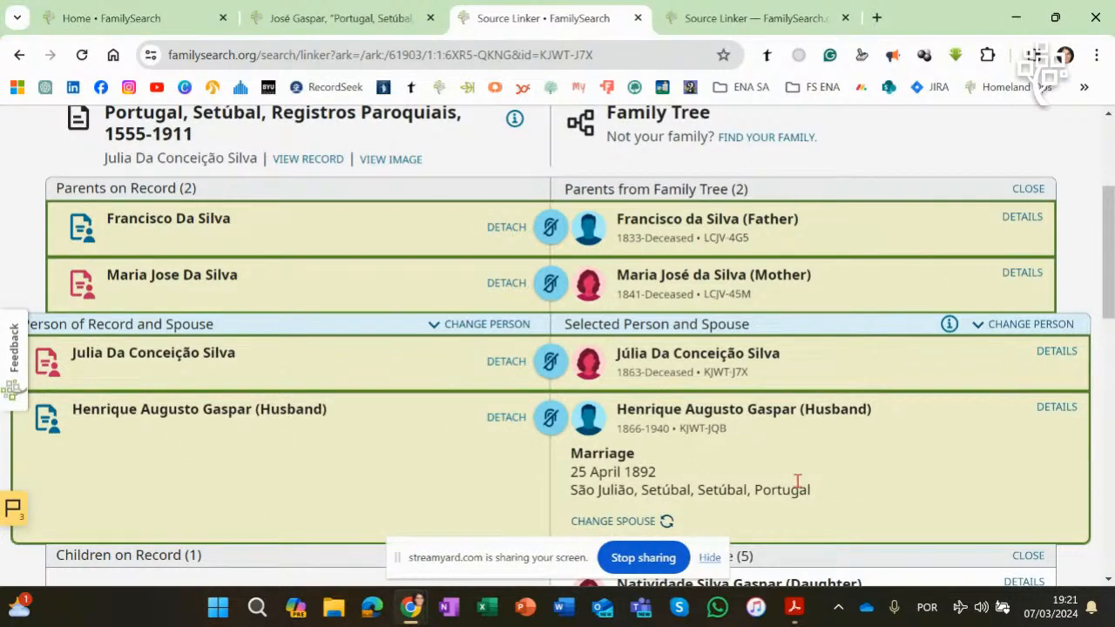
pyautogui.moveTo(1111, 266); pyautogui.dragTo(1111, 285)
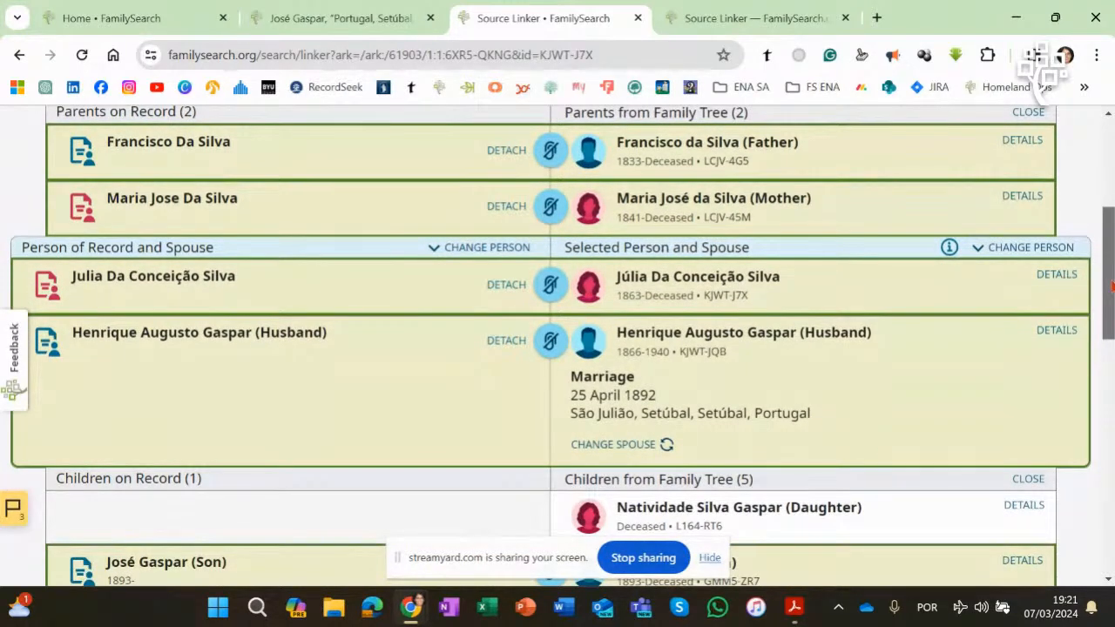
pyautogui.moveTo(1111, 286); pyautogui.dragTo(1111, 296)
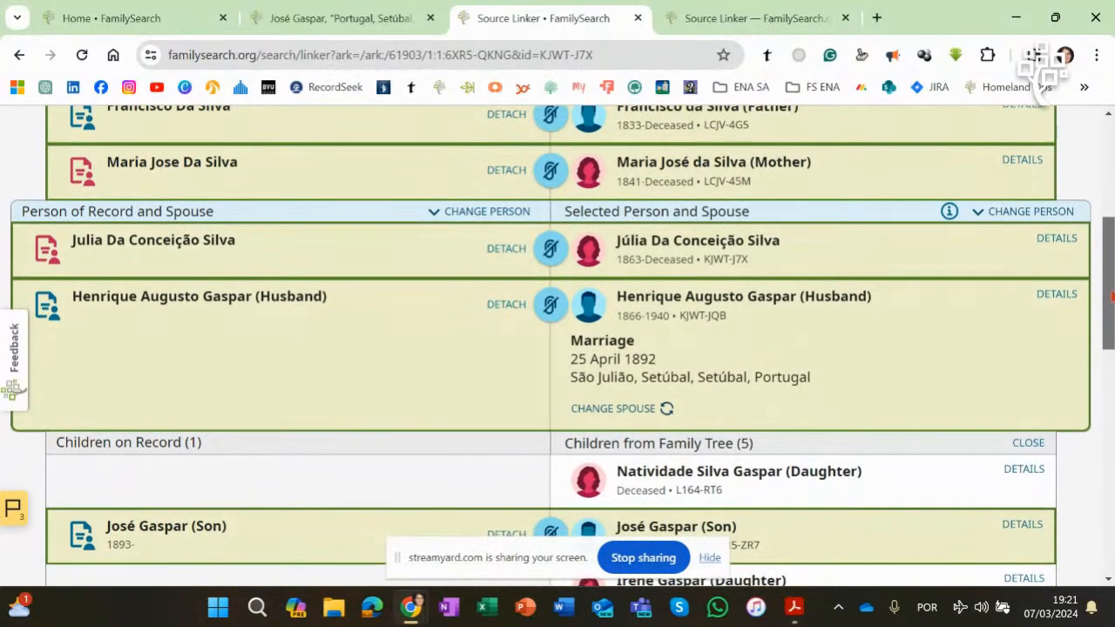
# Step: Expand the details of the selected person and her husband to compare their life events with the record
pyautogui.click(1057, 240)
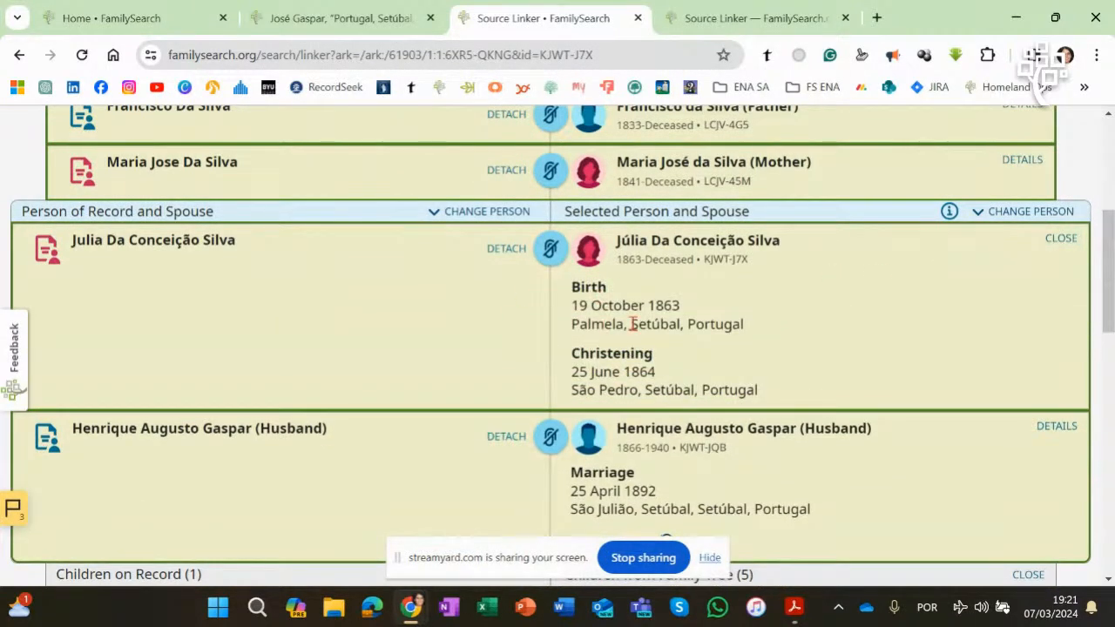
pyautogui.moveTo(1111, 302); pyautogui.dragTo(1111, 347)
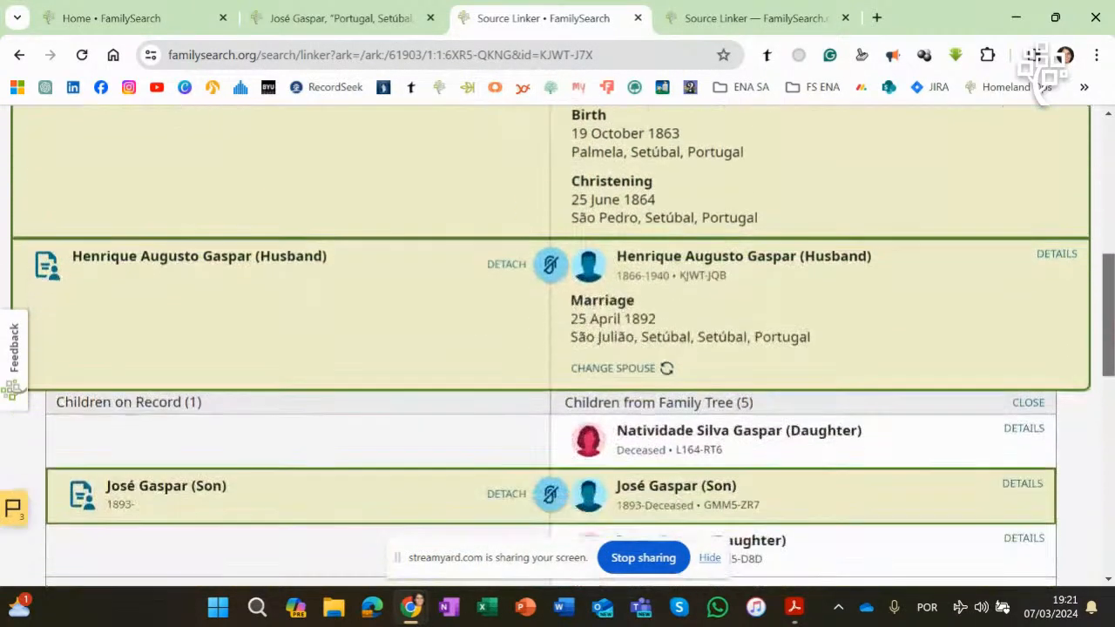
pyautogui.click(1056, 255)
pyautogui.moveTo(1107, 266); pyautogui.dragTo(1108, 296)
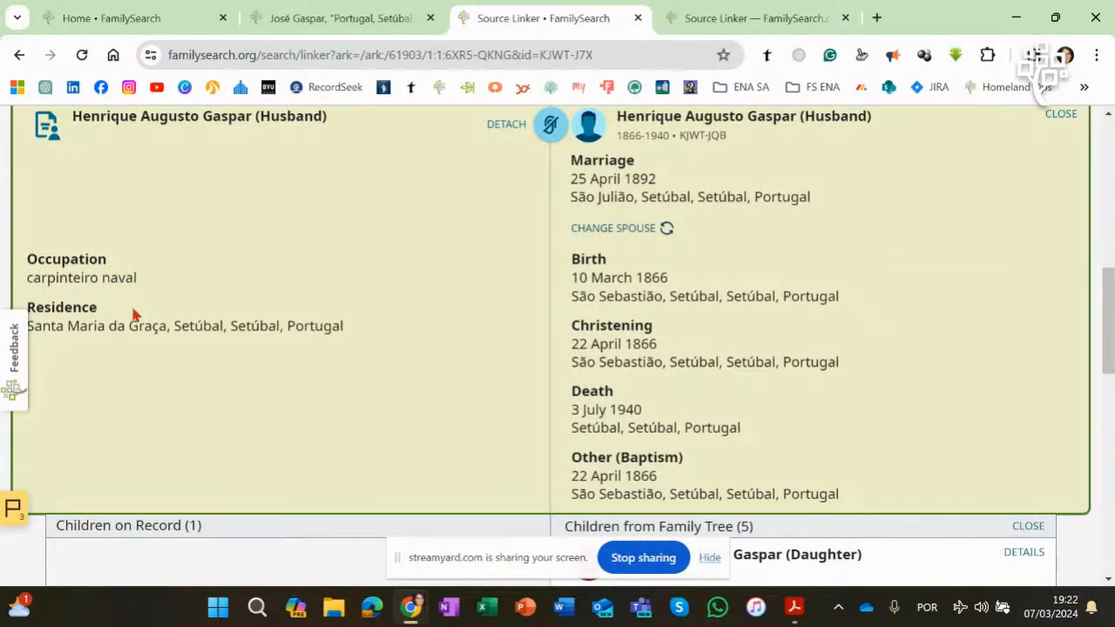
pyautogui.moveTo(1106, 318); pyautogui.dragTo(1078, 152)
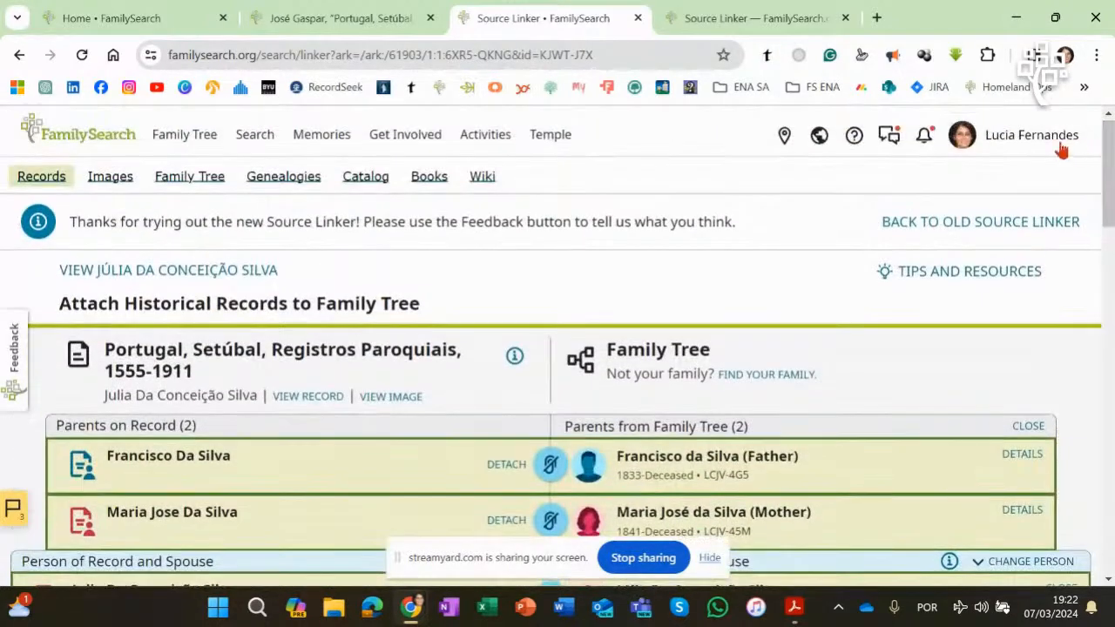
# Step: Close both open Source Linker pages
pyautogui.click(827, 18)
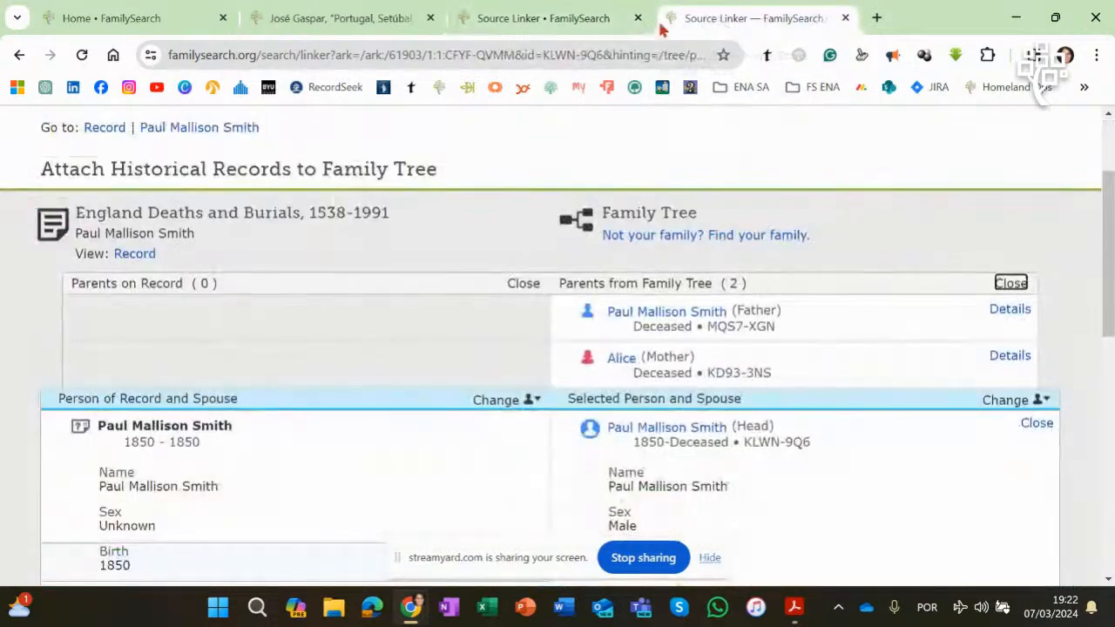
pyautogui.click(843, 17)
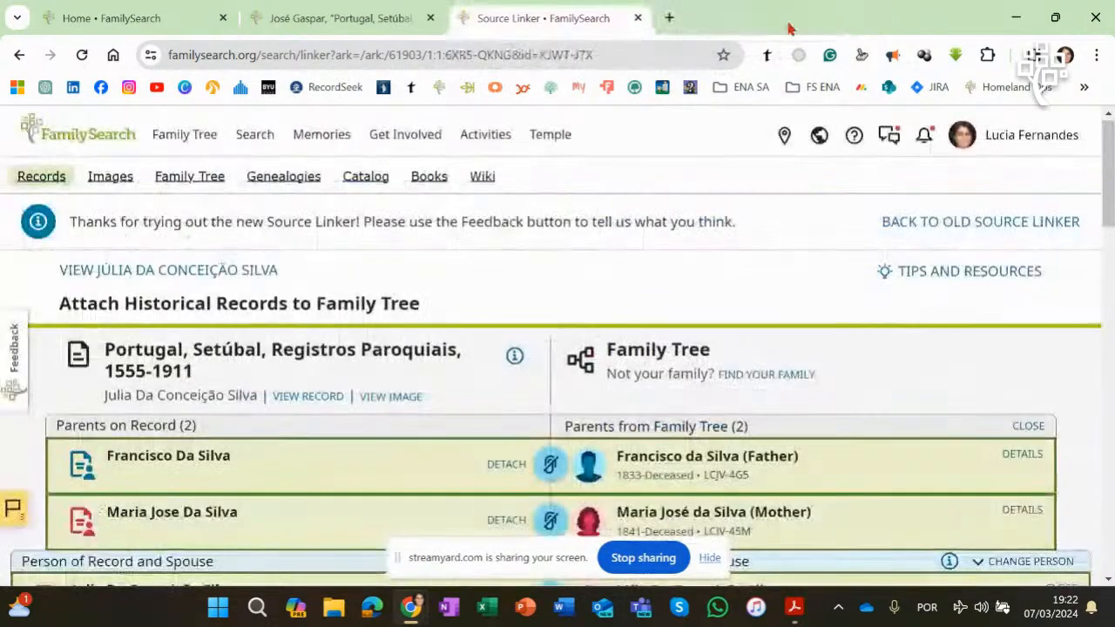
pyautogui.click(637, 18)
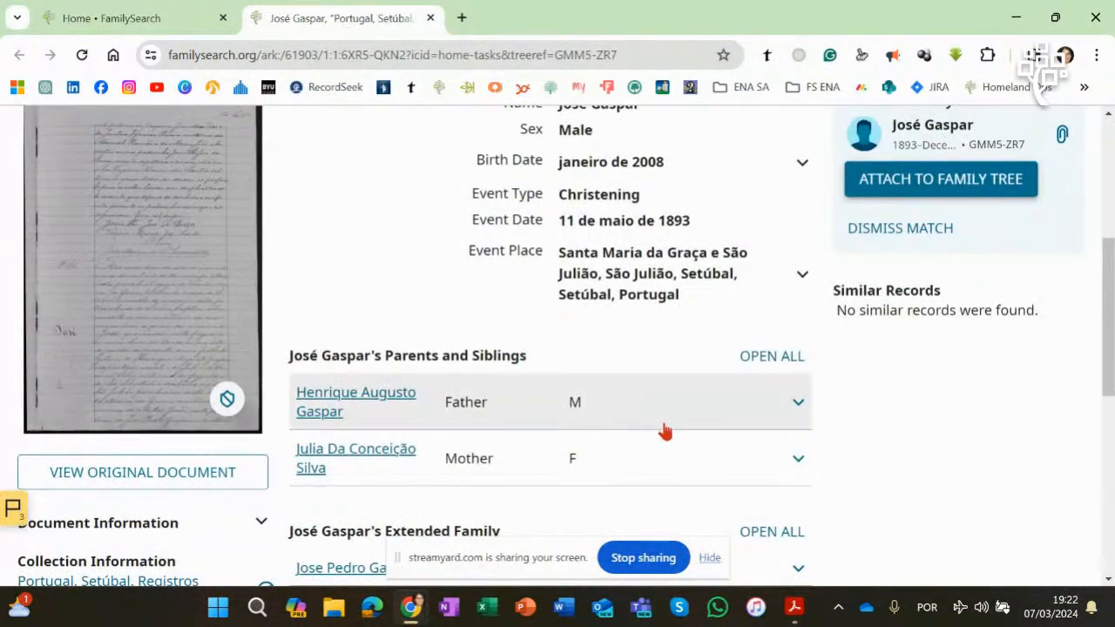
# Step: Return to the FamilySearch home page and open the pedigree view of the family tree
pyautogui.click(157, 21)
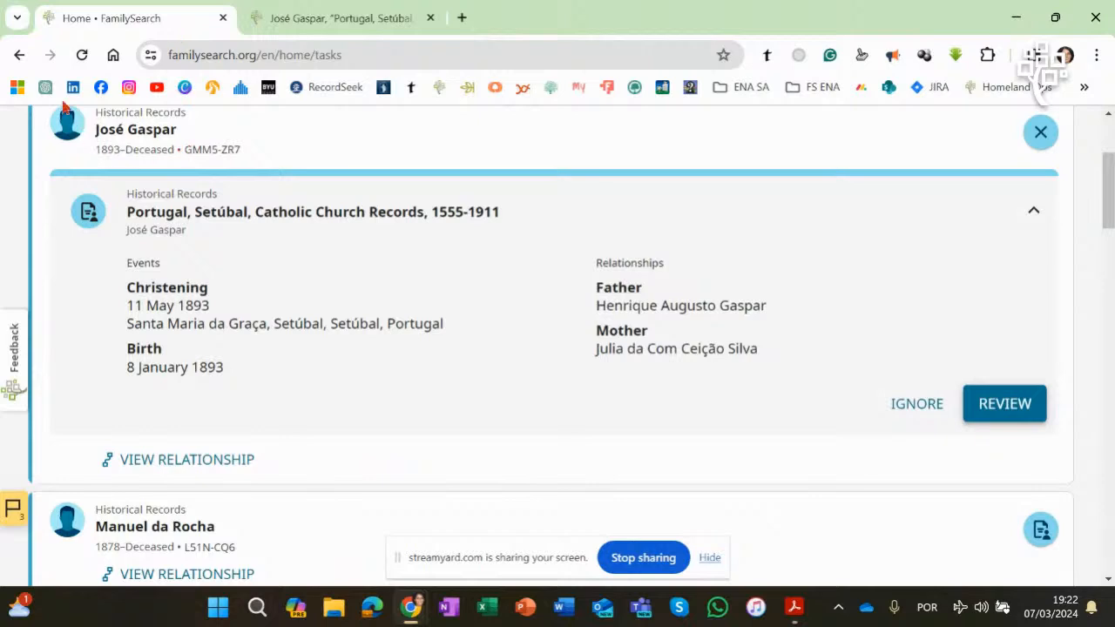
pyautogui.click(20, 54)
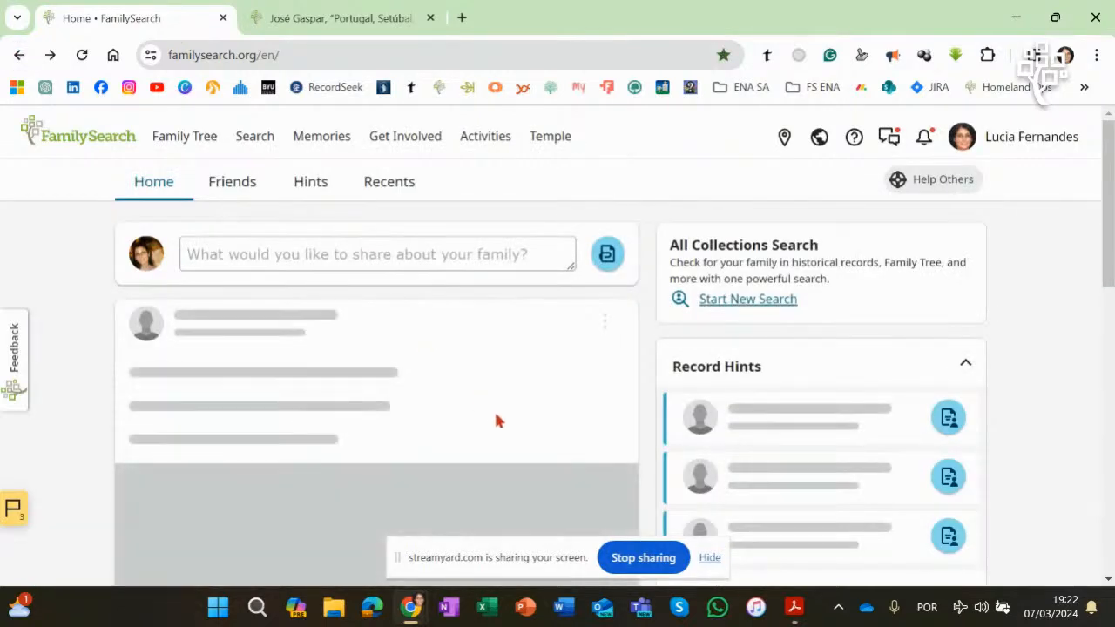
pyautogui.click(201, 142)
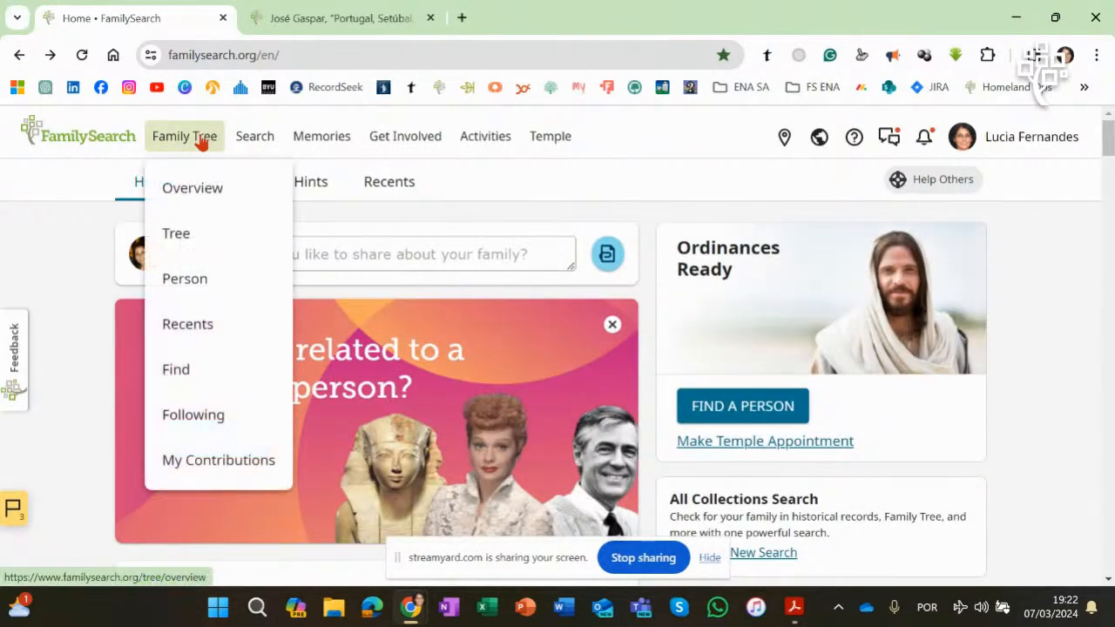
pyautogui.click(178, 230)
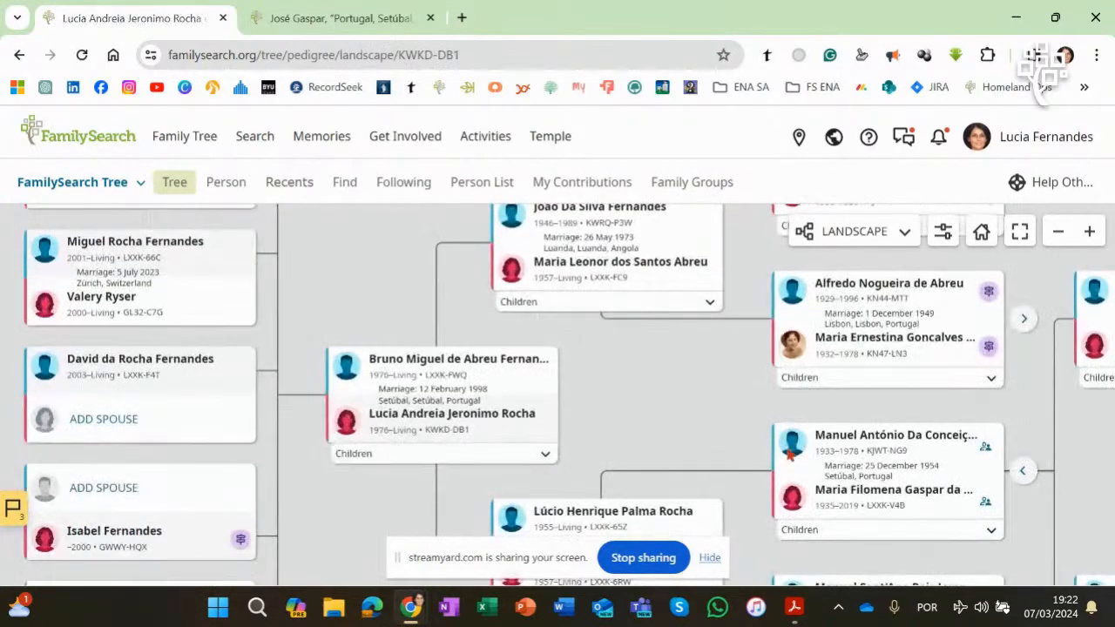
# Step: Open the Portugal Baptisms, 1570-1910 record hint for the husband of the couple married about 1857 and read through it
pyautogui.moveTo(1086, 430); pyautogui.dragTo(883, 437)
pyautogui.moveTo(1050, 458); pyautogui.dragTo(595, 372)
pyautogui.moveTo(965, 406); pyautogui.dragTo(667, 313)
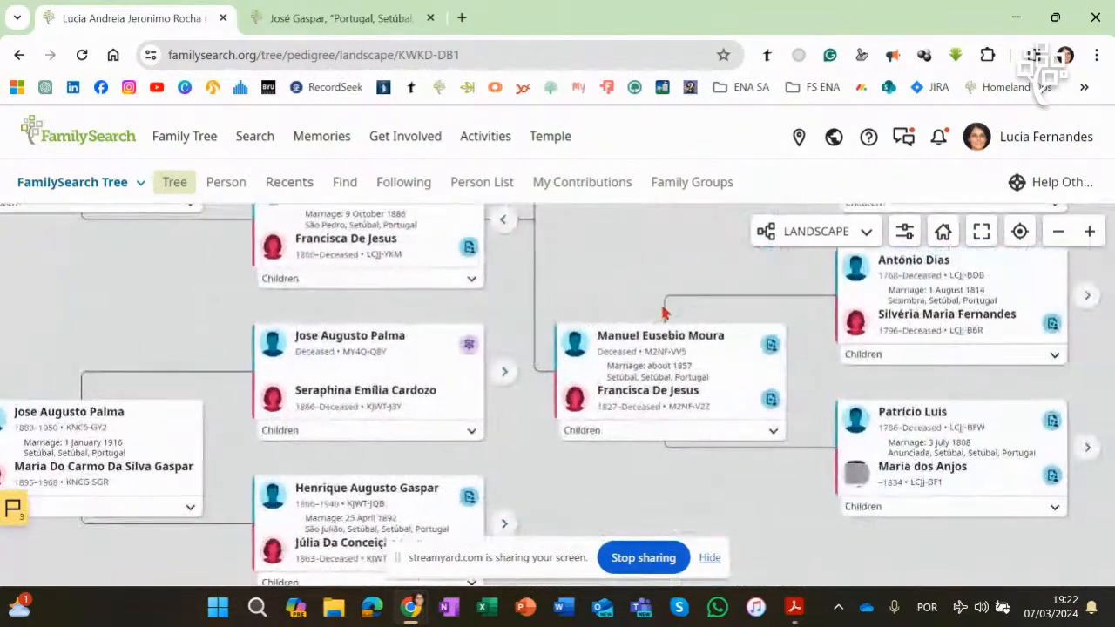
pyautogui.click(772, 347)
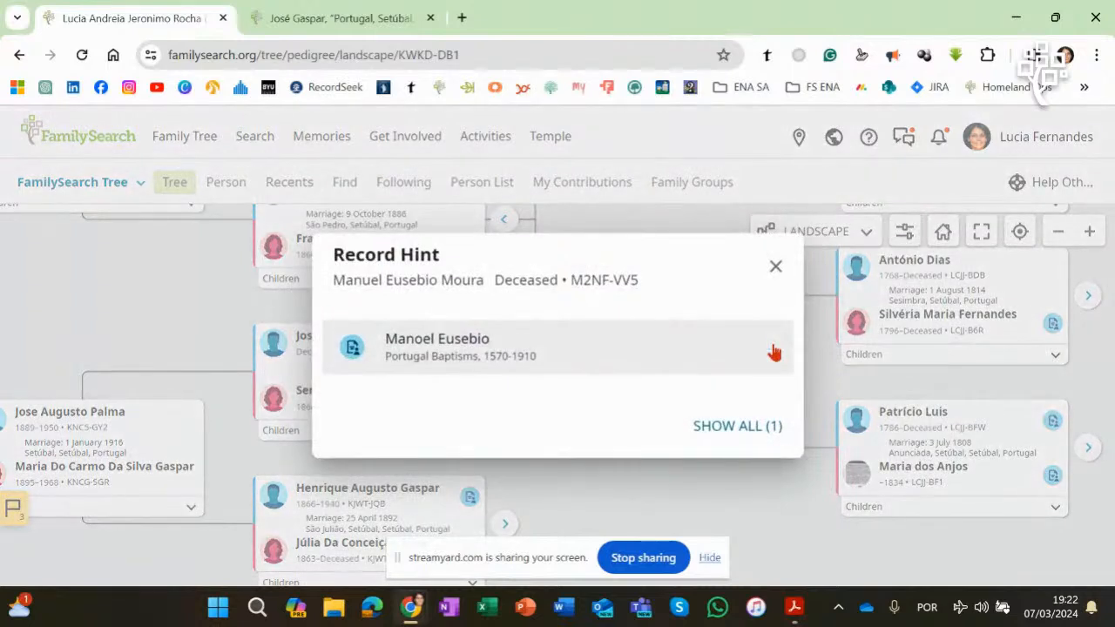
pyautogui.click(461, 344)
pyautogui.moveTo(796, 265); pyautogui.dragTo(792, 497)
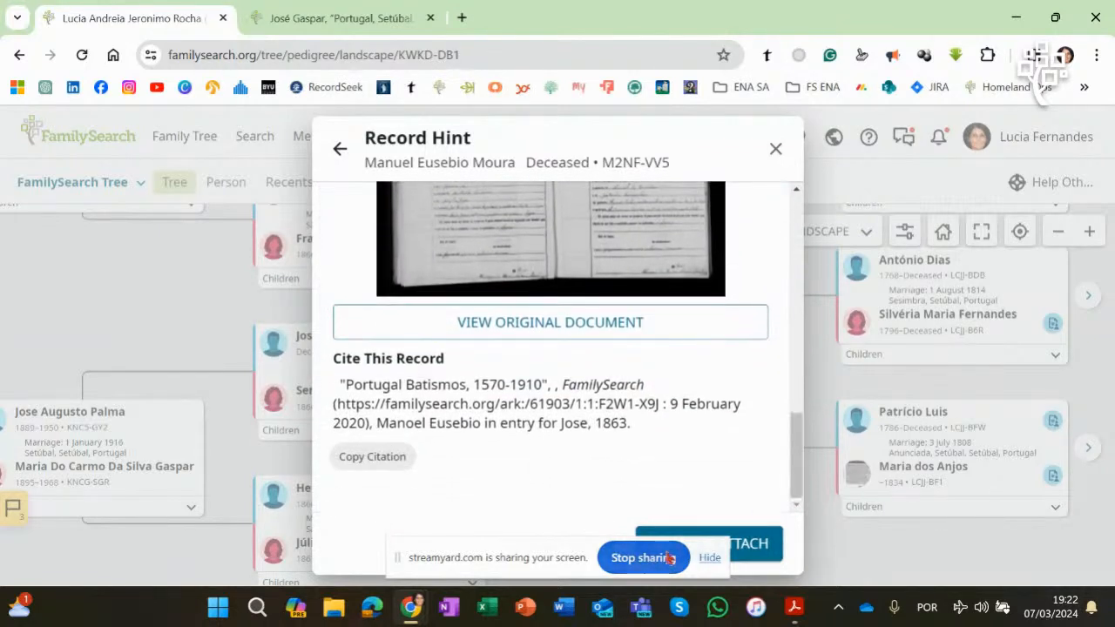
# Step: Begin reviewing the hinted baptism record for attachment, checking the old Source Linker layout before returning to the new one
pyautogui.click(747, 548)
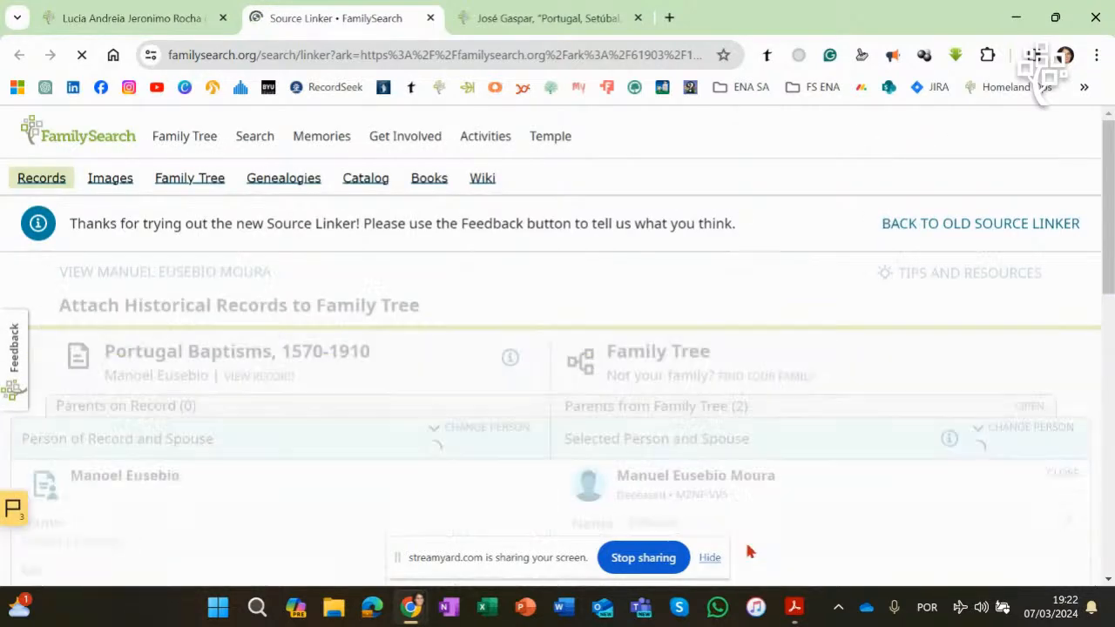
pyautogui.scroll(-1, 1106, 201)
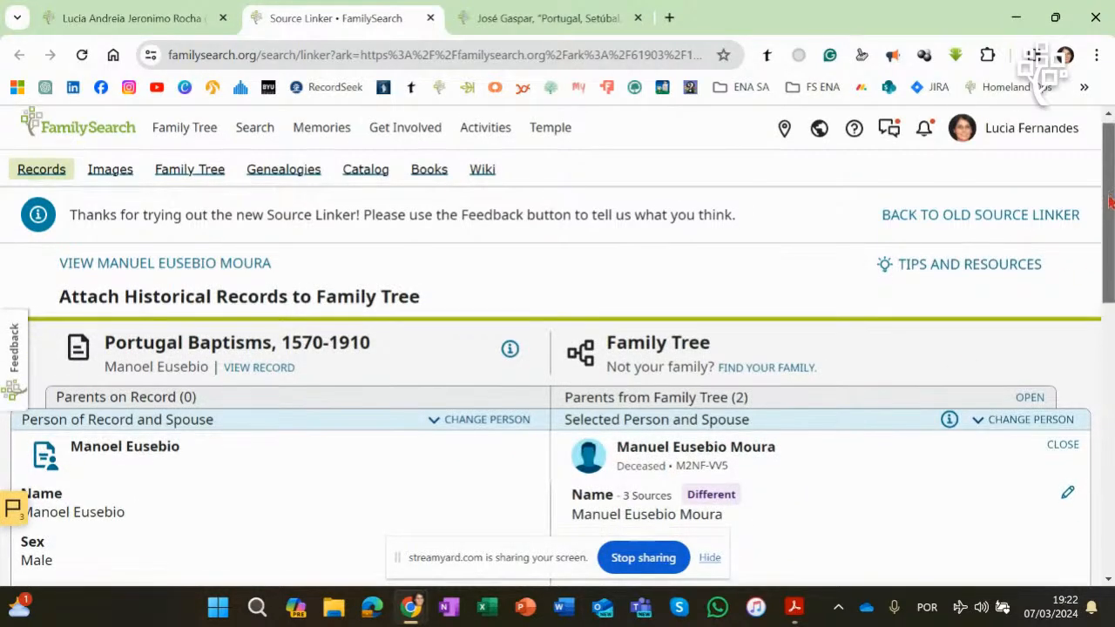
pyautogui.click(978, 201)
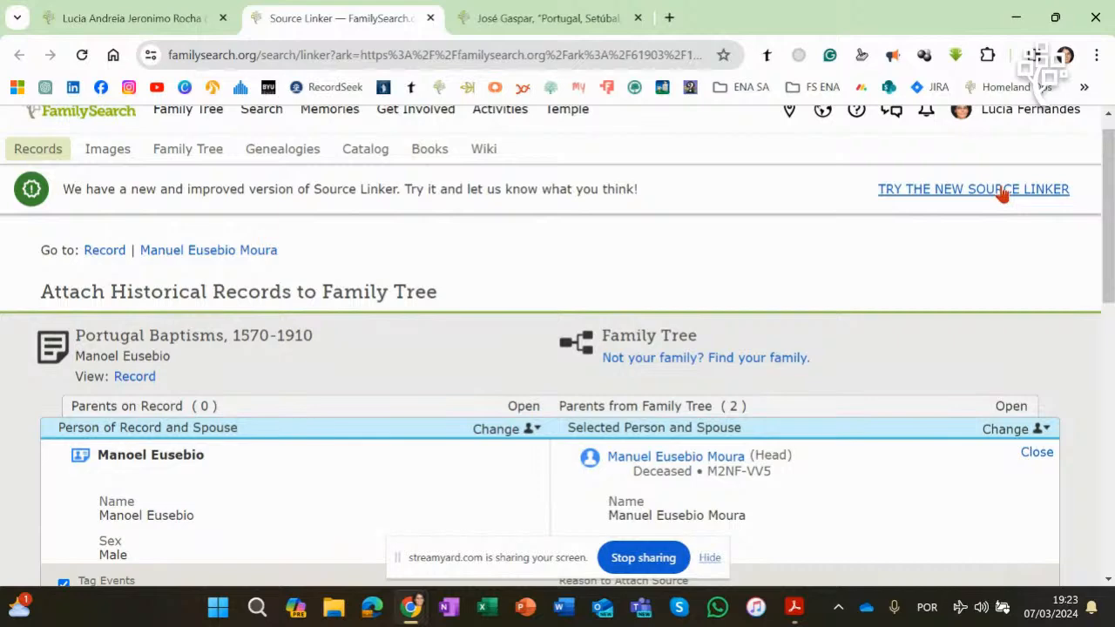
pyautogui.click(1003, 195)
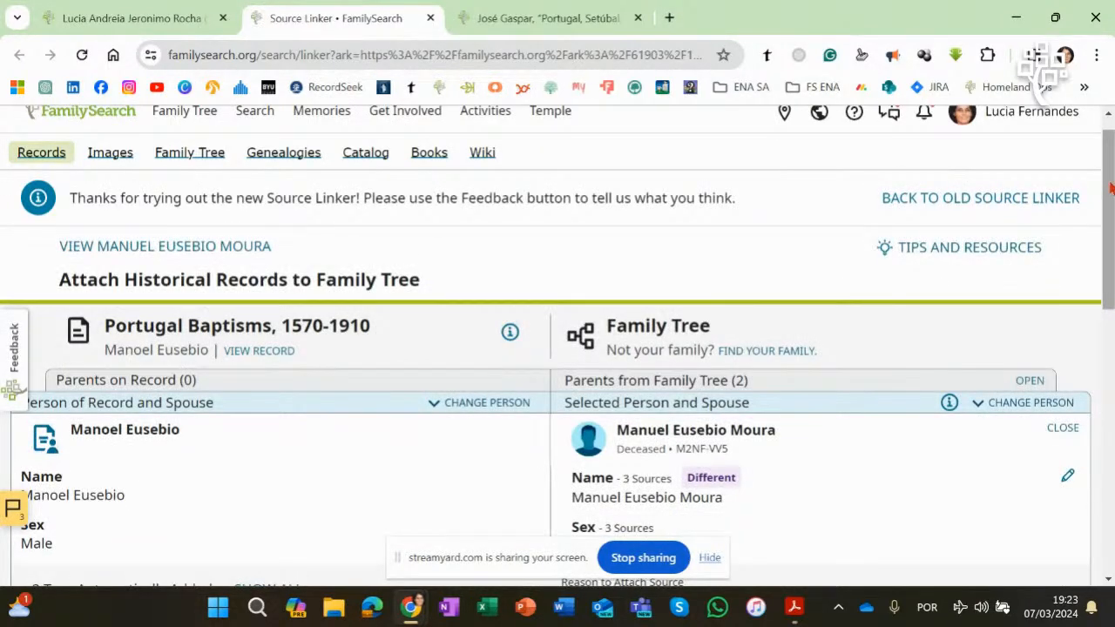
# Step: Attach the baptism record to the selected husband and to his wife in the family tree
pyautogui.moveTo(1111, 187)
pyautogui.mouseDown()
pyautogui.moveTo(1110, 312)
pyautogui.moveTo(1111, 243)
pyautogui.mouseUp()
pyautogui.click(1029, 481)
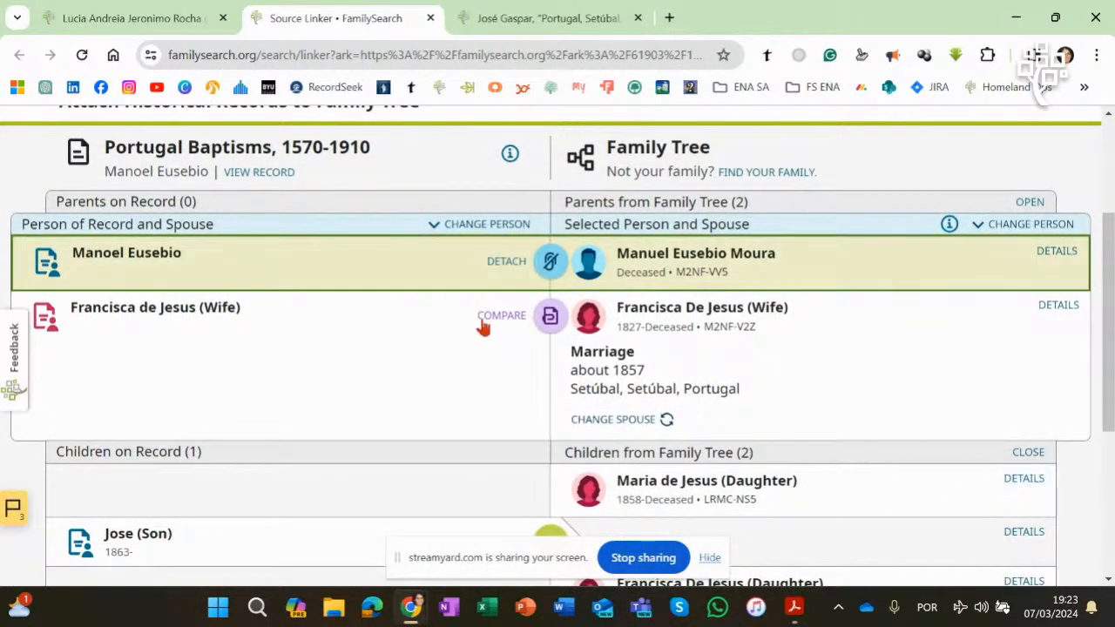
pyautogui.click(489, 317)
pyautogui.moveTo(1111, 265); pyautogui.dragTo(1111, 303)
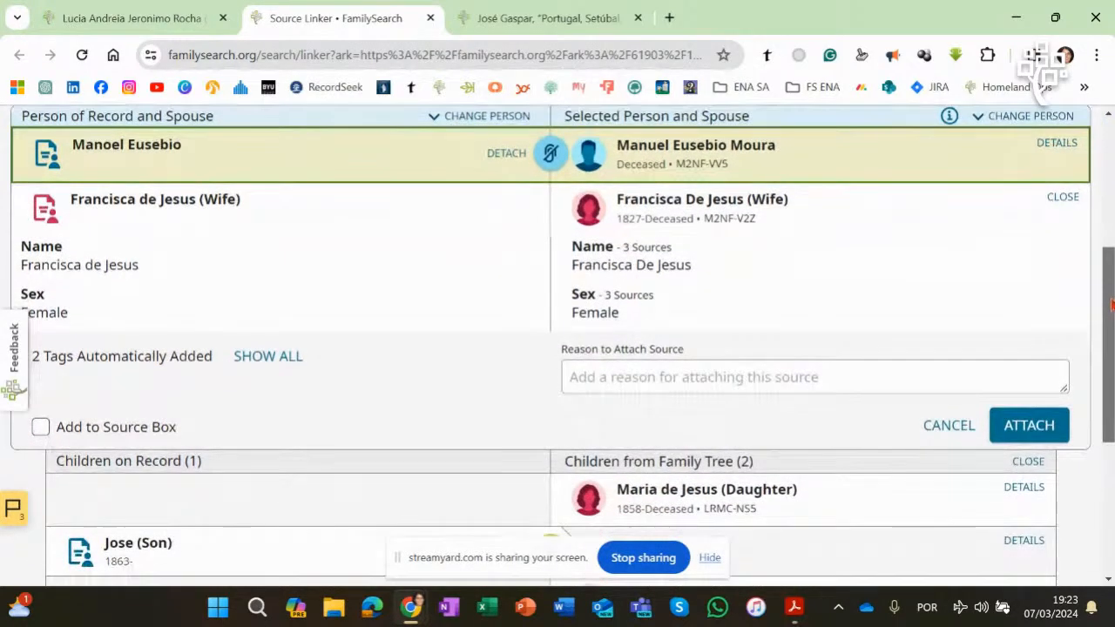
pyautogui.click(1026, 425)
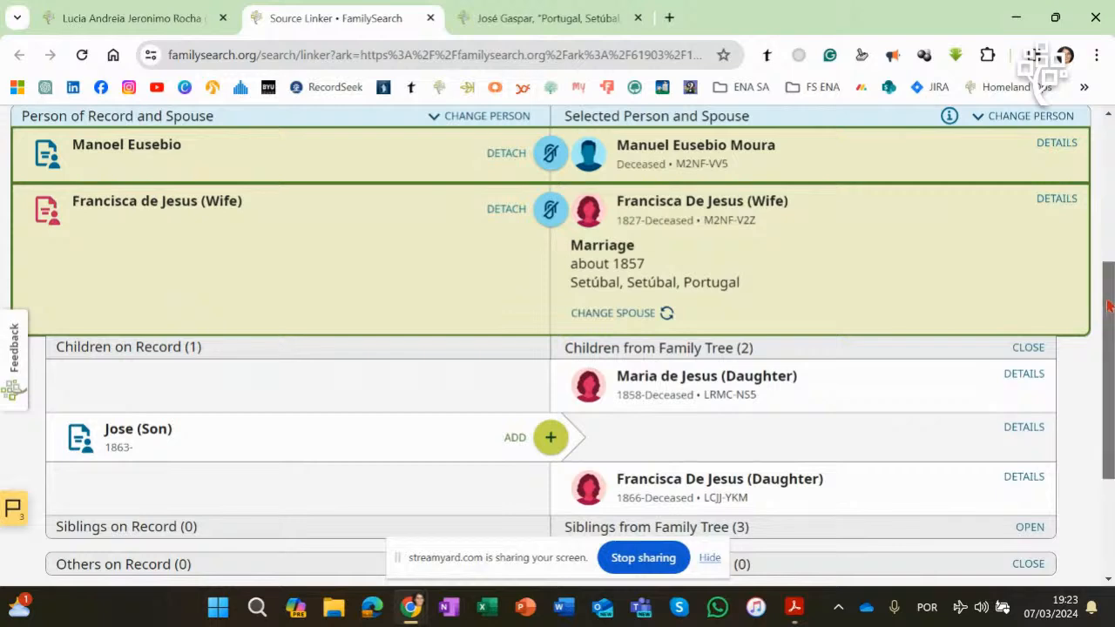
# Step: Examine the new-person form for adding the record's unmatched son to the family tree, and close it without creating him
pyautogui.scroll(-2, 1108, 305)
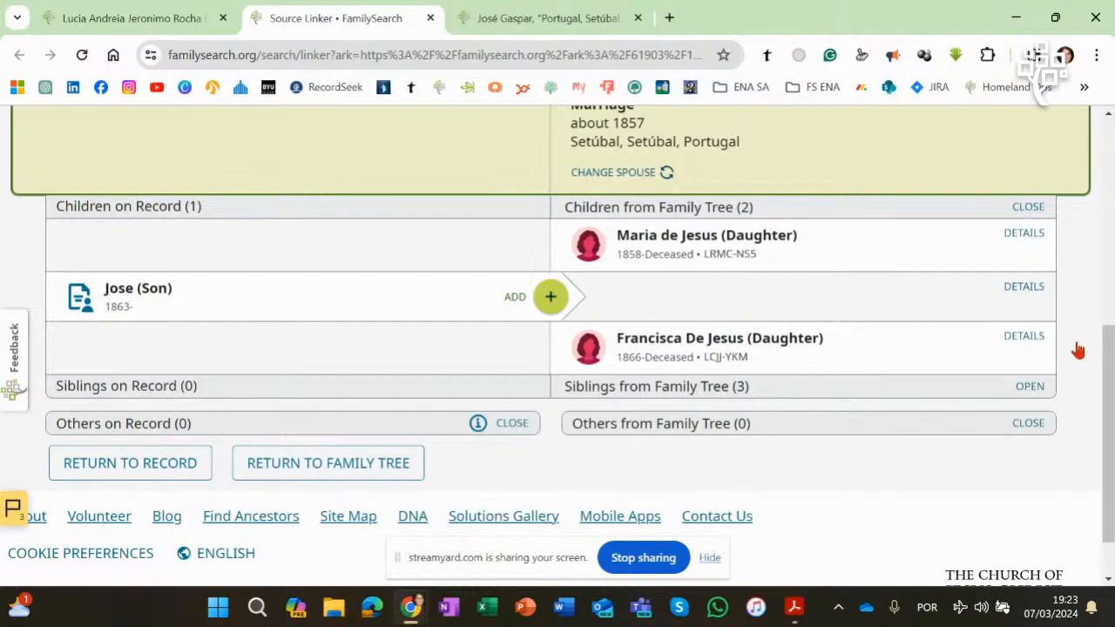
pyautogui.scroll(4, 1108, 349)
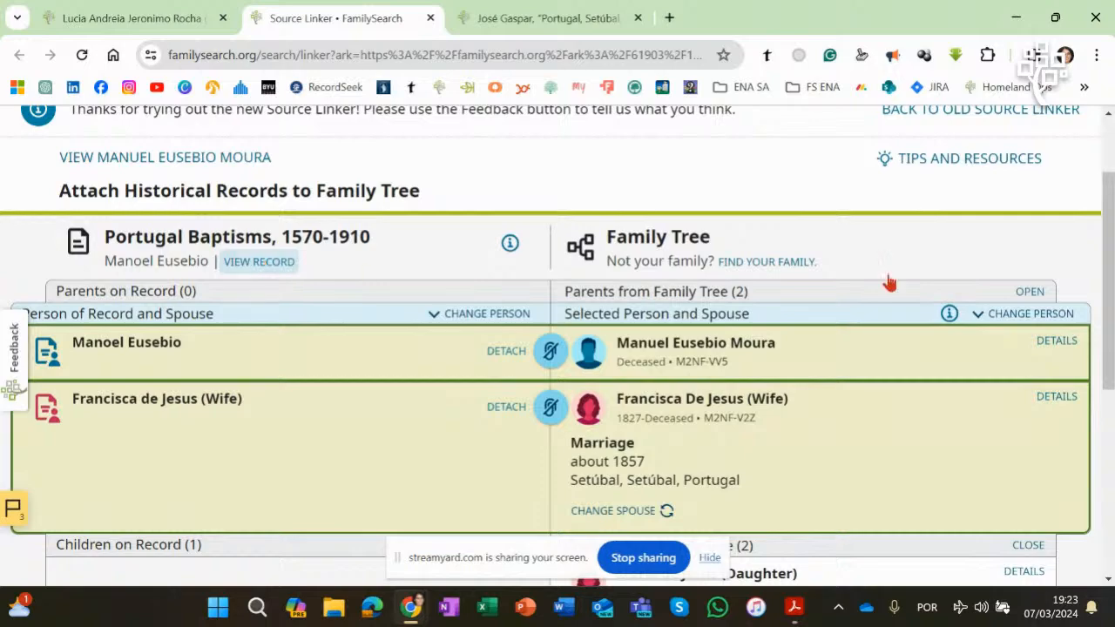
pyautogui.scroll(-5, 1107, 403)
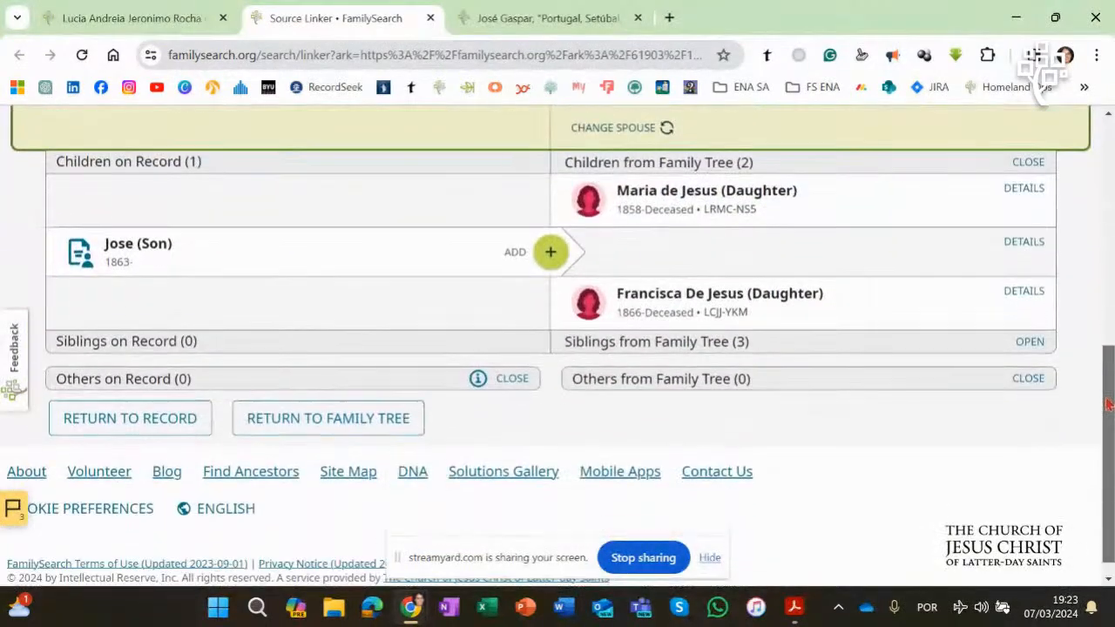
pyautogui.click(515, 252)
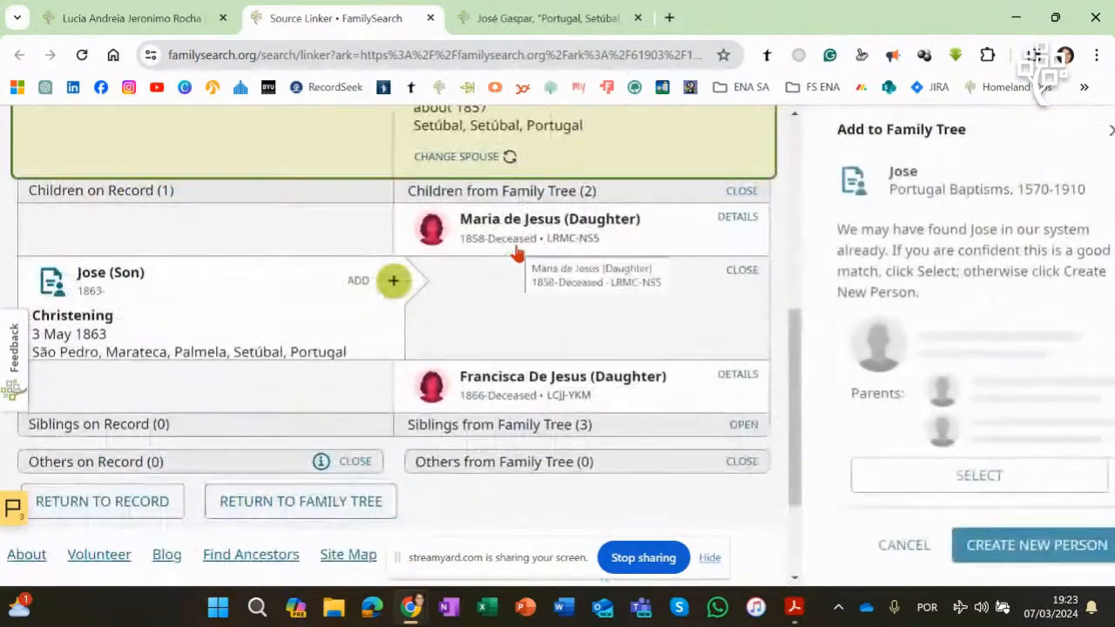
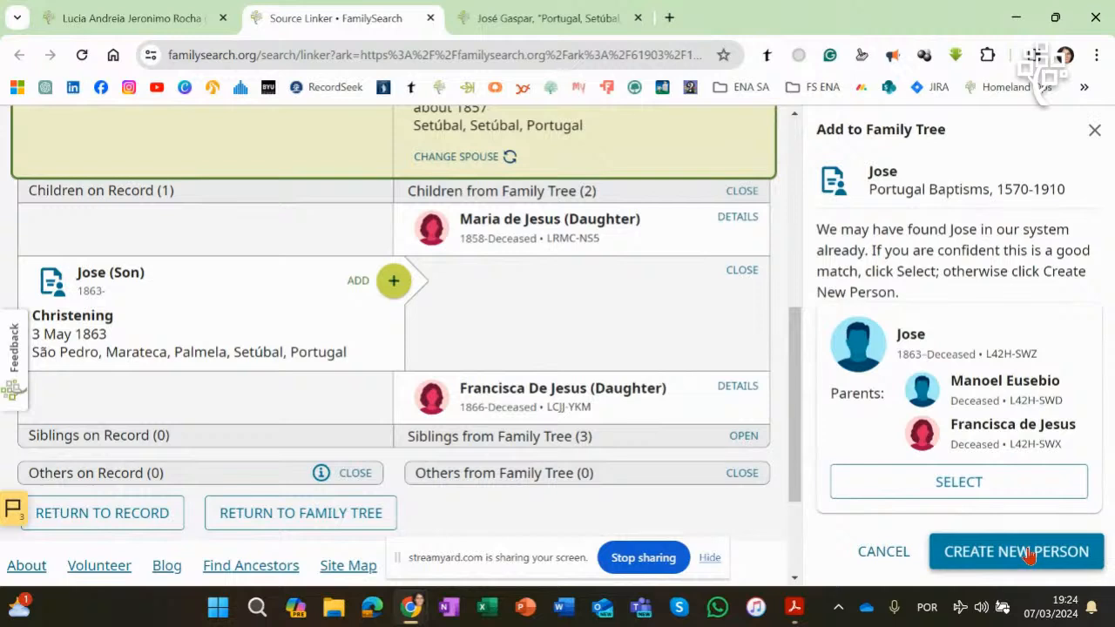
pyautogui.click(1029, 557)
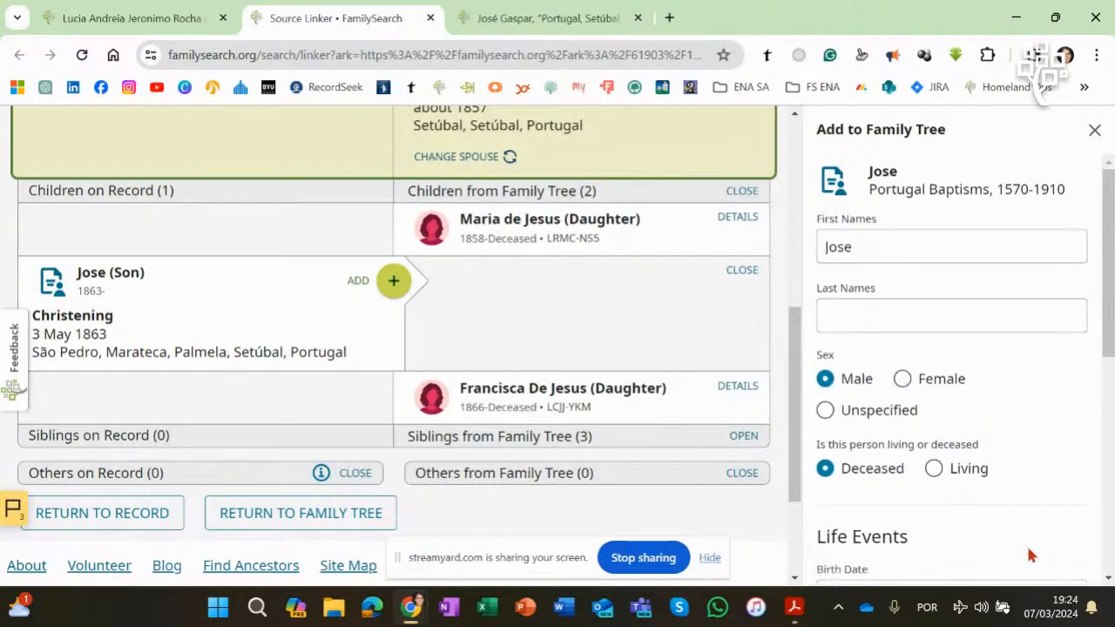
pyautogui.moveTo(1111, 246)
pyautogui.mouseDown()
pyautogui.moveTo(1111, 440)
pyautogui.moveTo(1110, 243)
pyautogui.mouseUp()
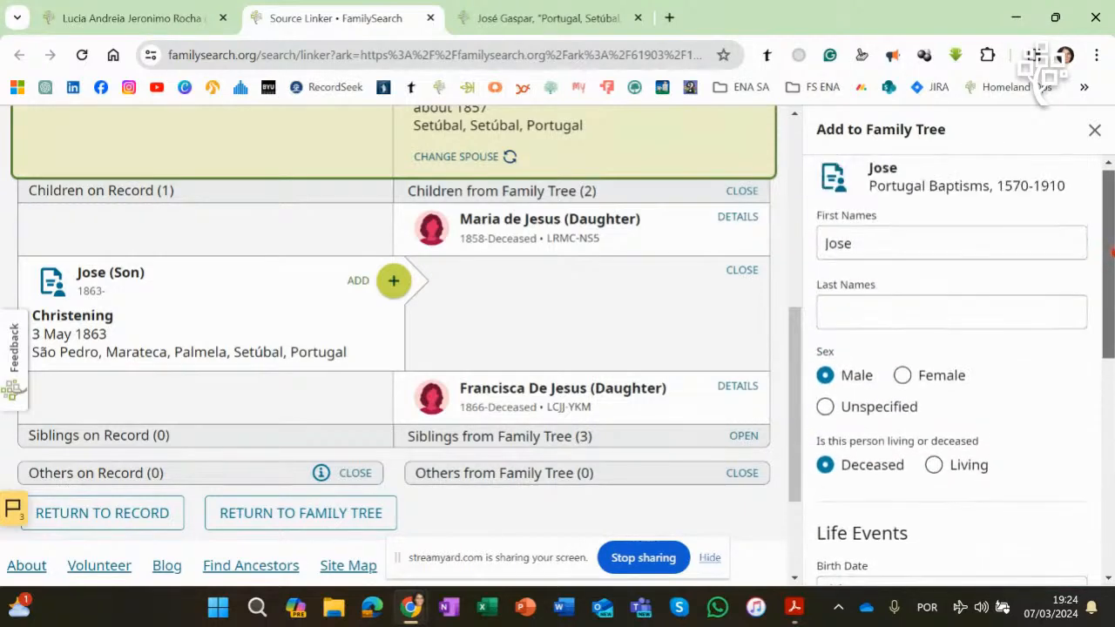
pyautogui.click(1094, 130)
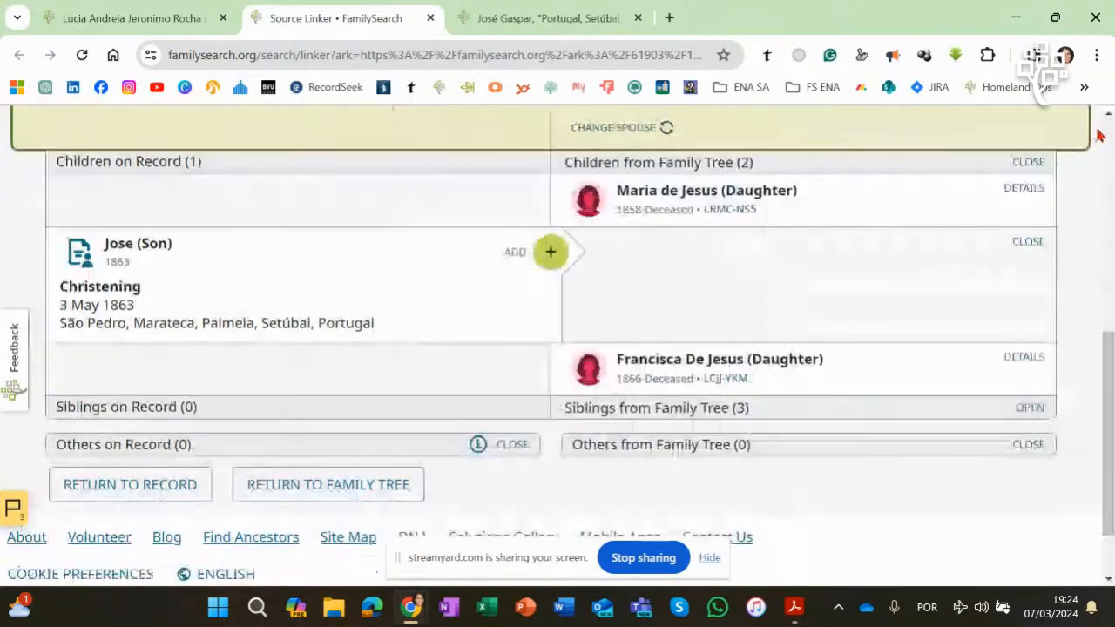
pyautogui.moveTo(1109, 373); pyautogui.dragTo(1110, 409)
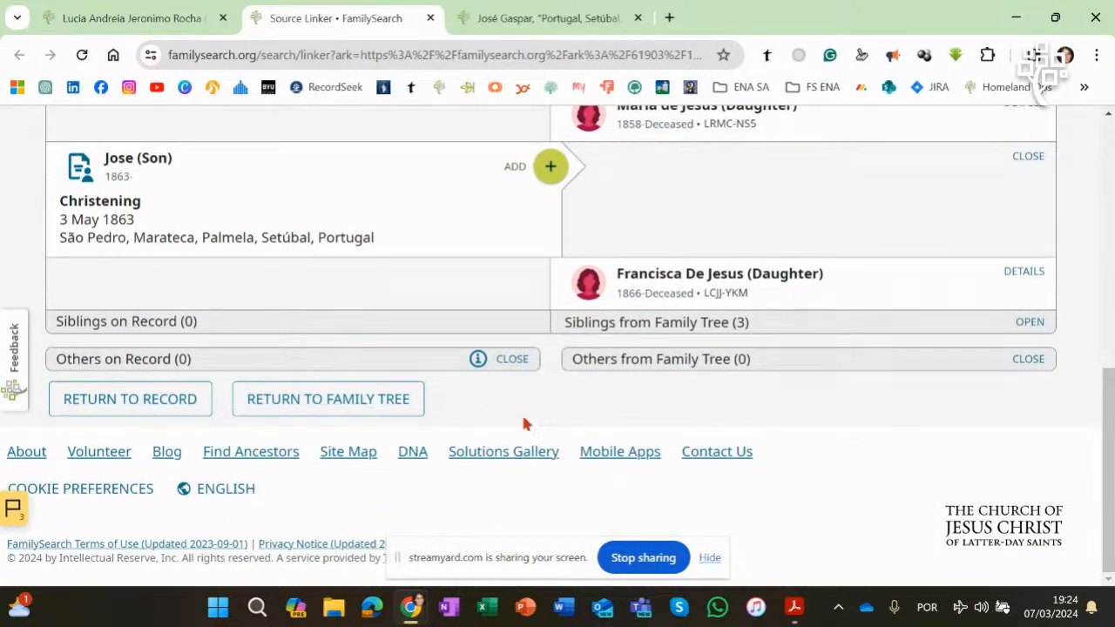
# Step: Collapse and reopen the section for other people on the record, and expand the selected person's parents in the family tree for review
pyautogui.click(513, 360)
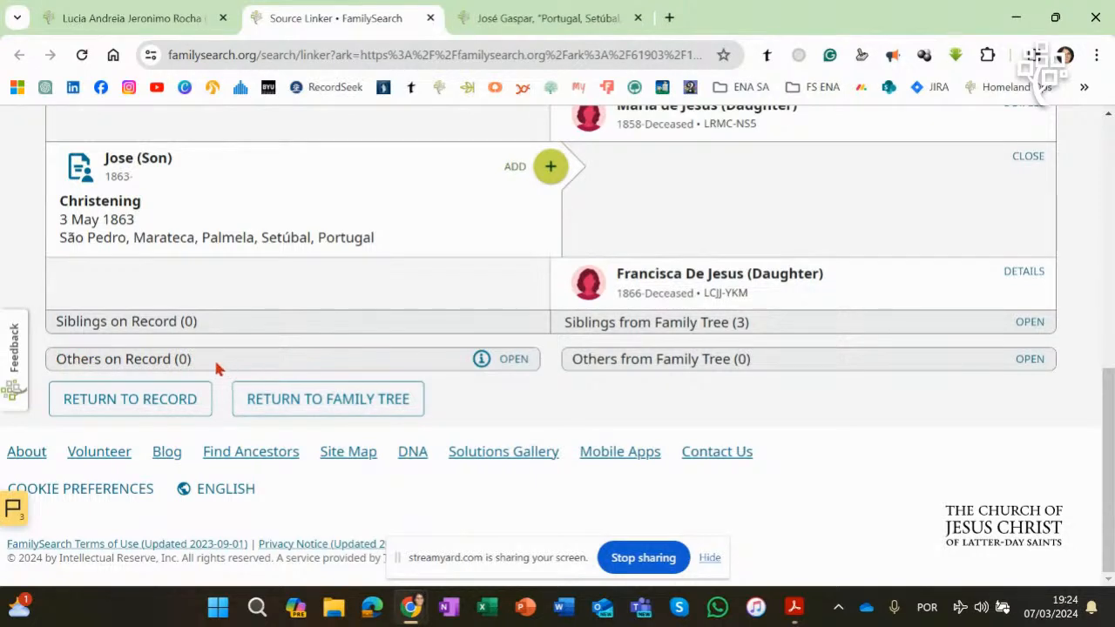
pyautogui.click(513, 360)
pyautogui.moveTo(1107, 435); pyautogui.dragTo(1101, 239)
pyautogui.click(1039, 346)
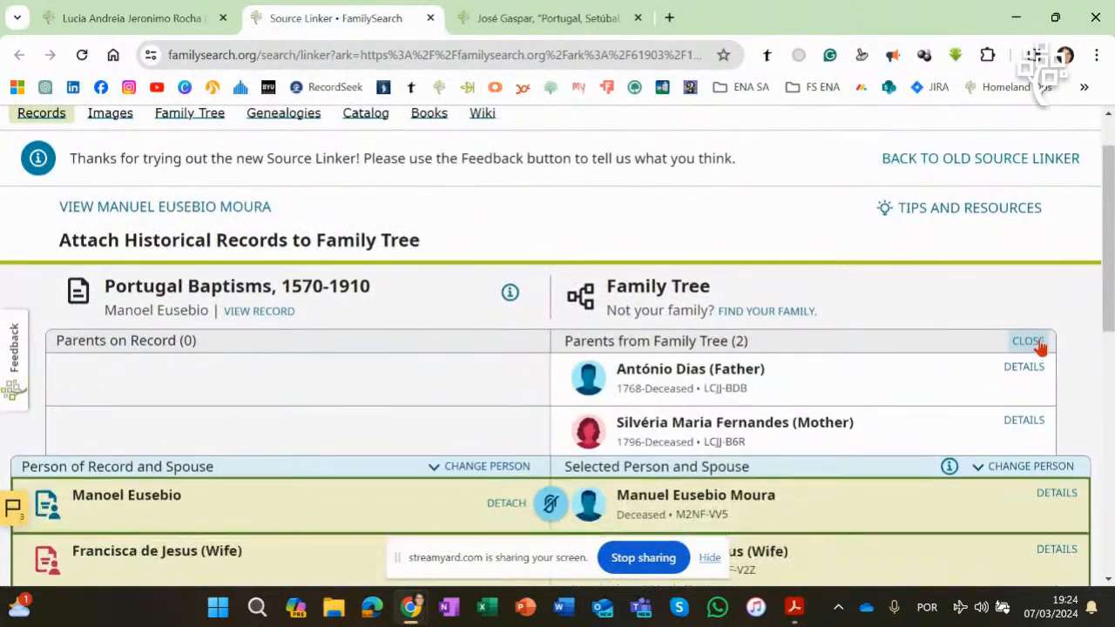
pyautogui.moveTo(1106, 226); pyautogui.dragTo(1108, 287)
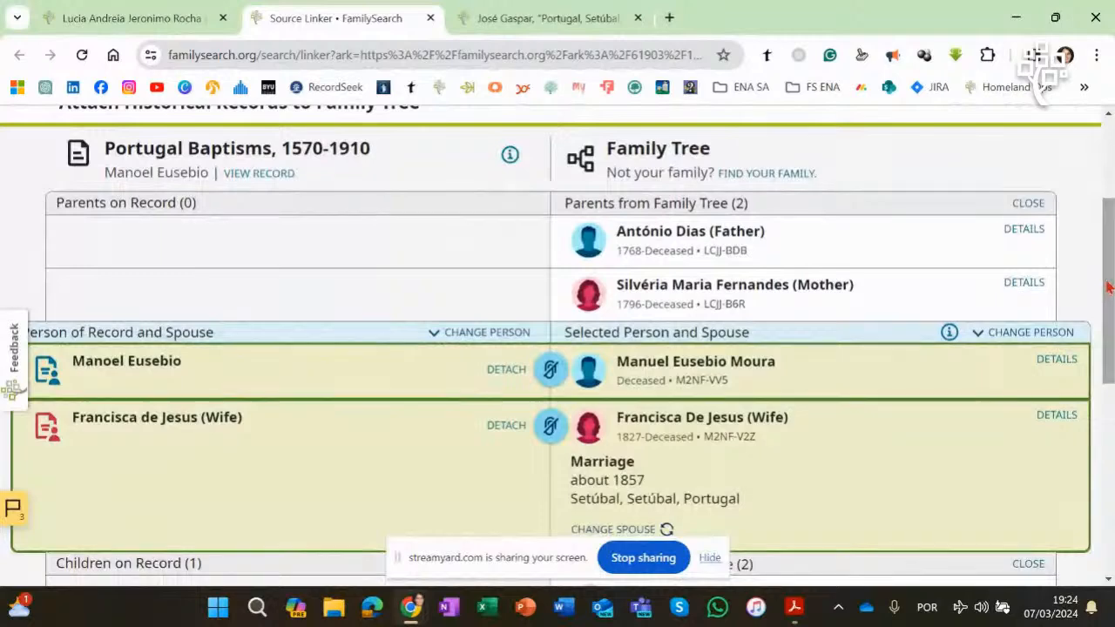
pyautogui.scroll(-4, 804, 391)
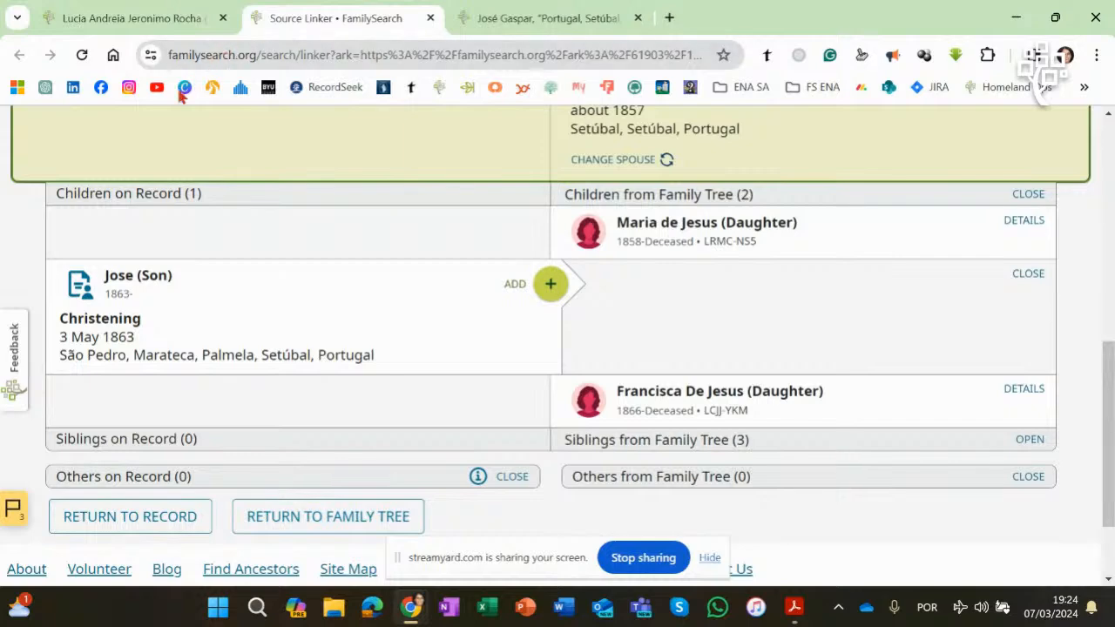
# Step: Return to the family tree, close the open record hint, and show all record hints for the husband born in 1862 and married 9 October 1886
pyautogui.click(149, 17)
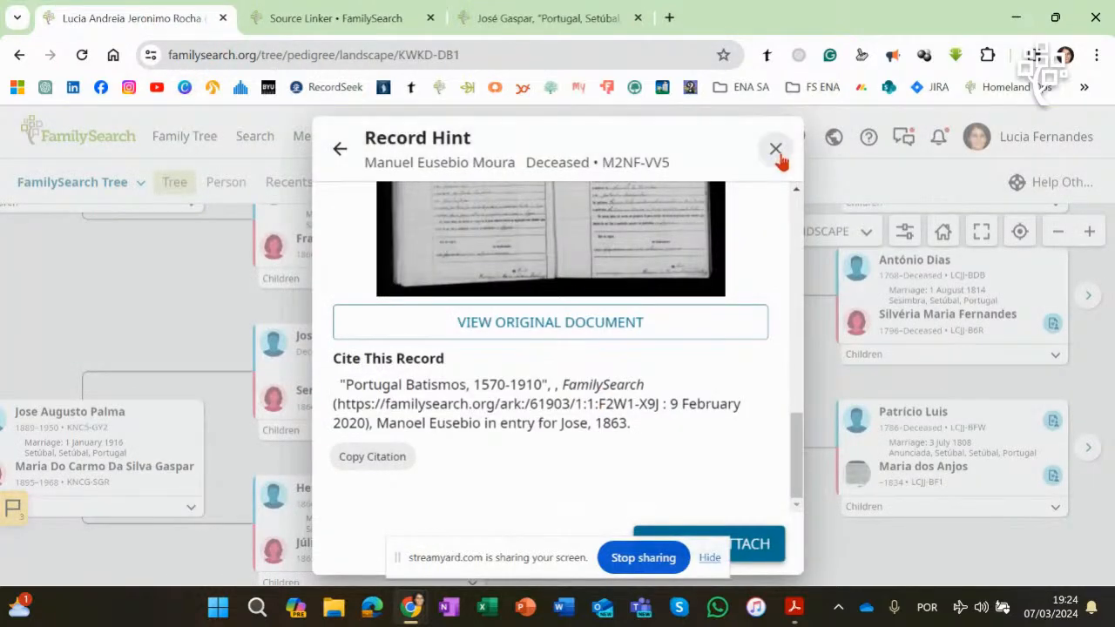
pyautogui.click(776, 150)
pyautogui.scroll(3, 776, 418)
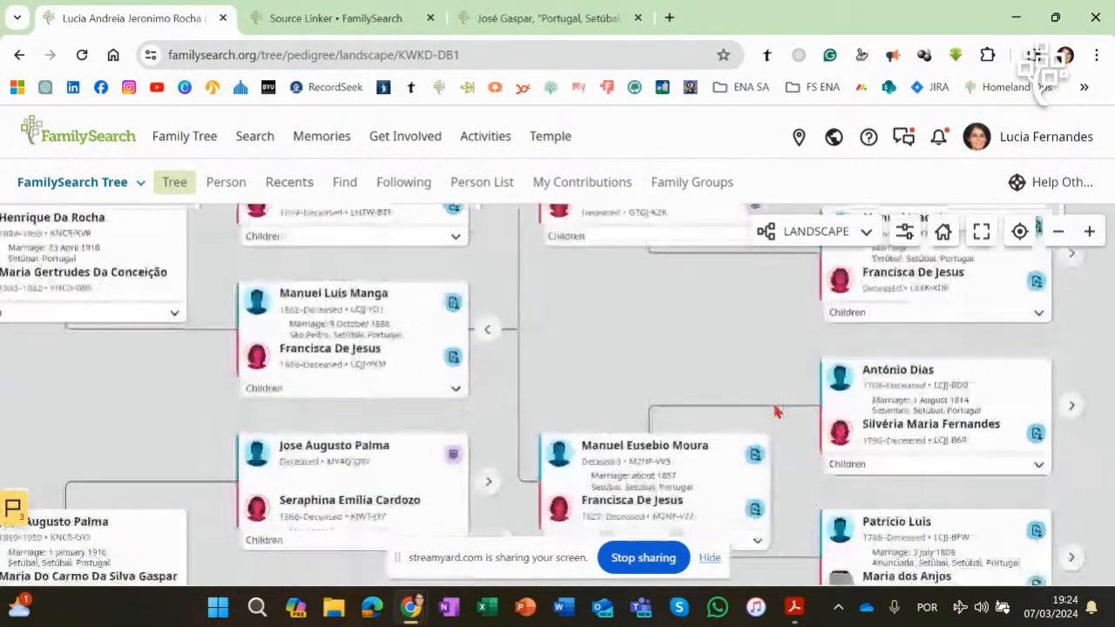
pyautogui.moveTo(750, 437); pyautogui.dragTo(764, 391)
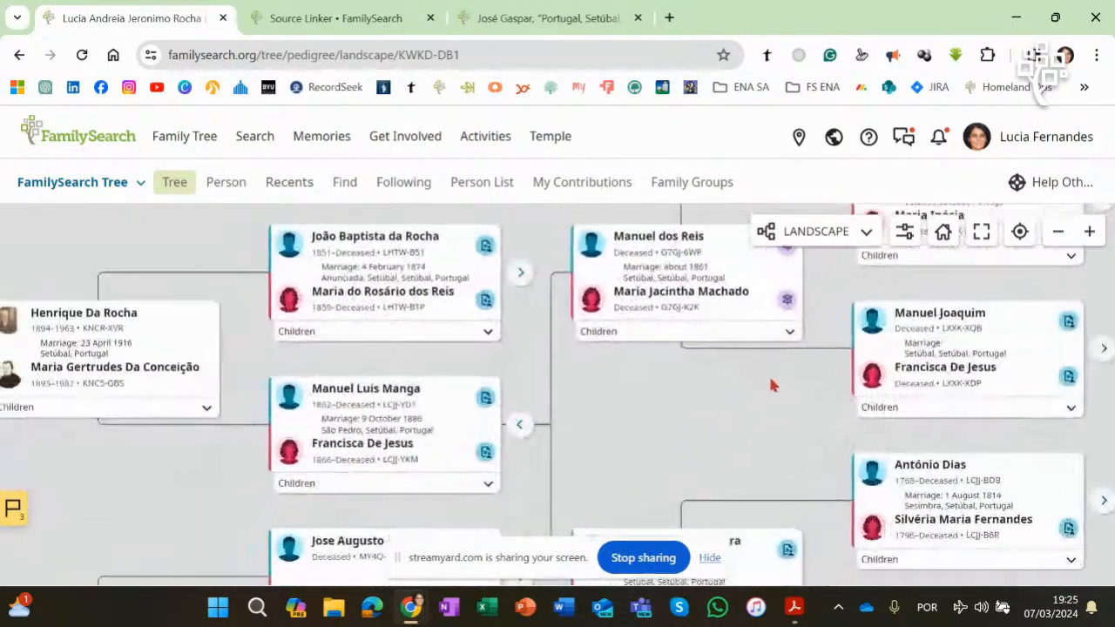
pyautogui.click(503, 382)
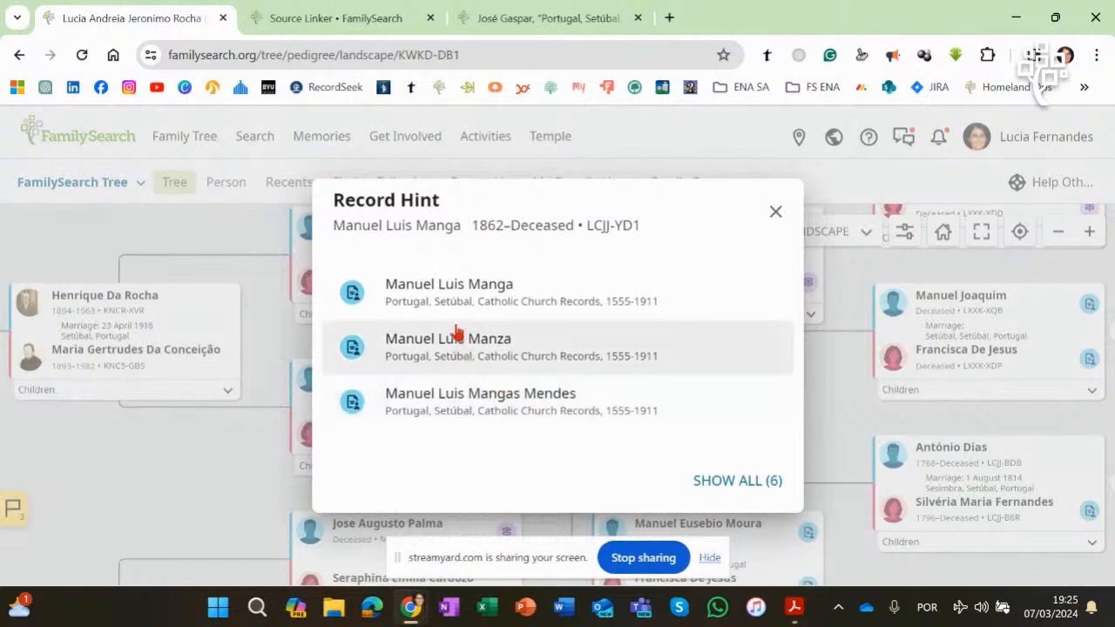
pyautogui.click(736, 480)
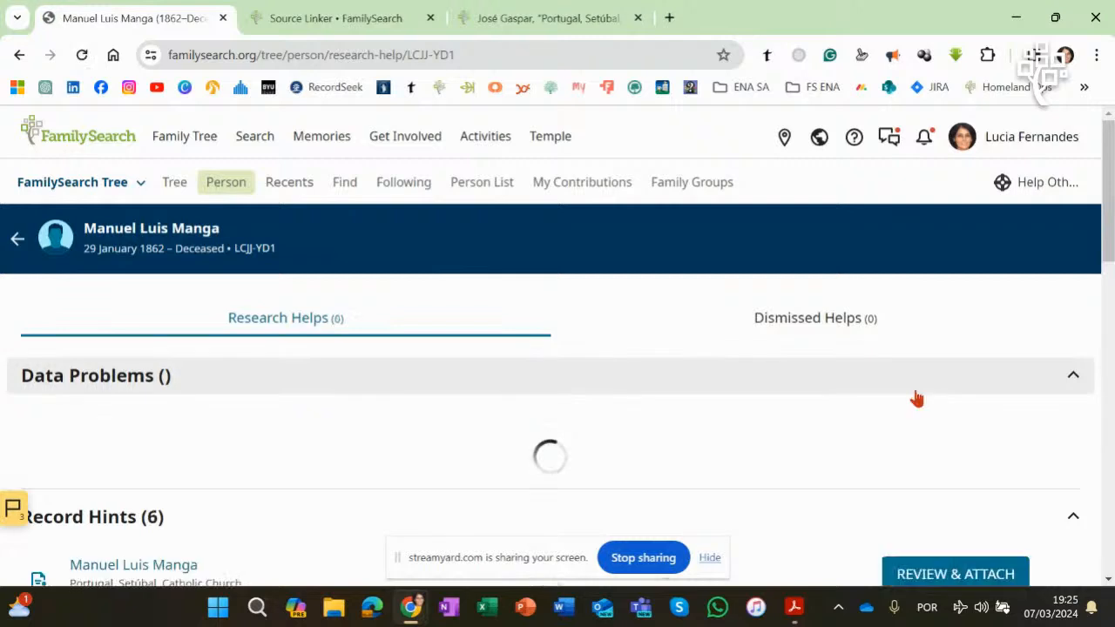
# Step: Review the first Portugal, Setúbal, Catholic Church Records, 1555-1911 hint and attach it to the husband and his wife
pyautogui.moveTo(1109, 212); pyautogui.dragTo(1108, 298)
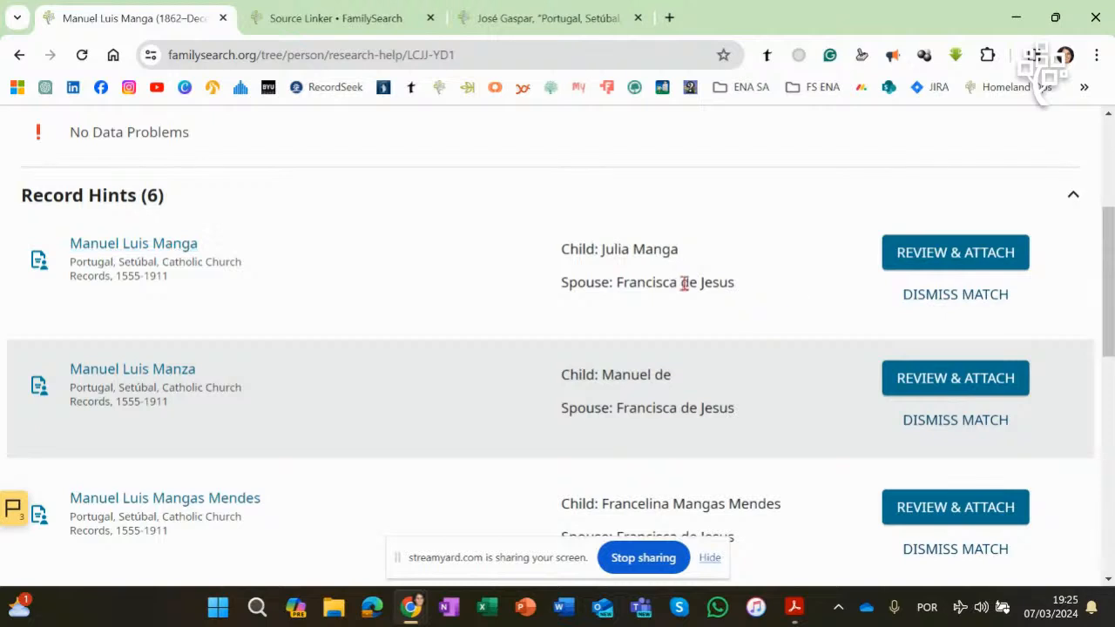
pyautogui.click(985, 256)
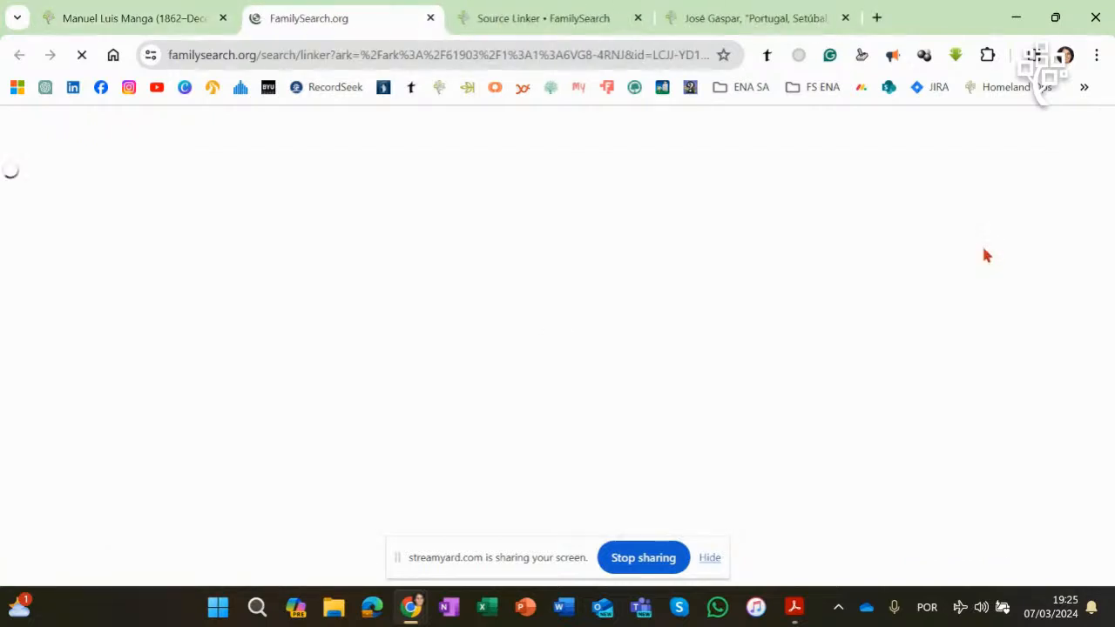
pyautogui.moveTo(1107, 162); pyautogui.dragTo(1109, 254)
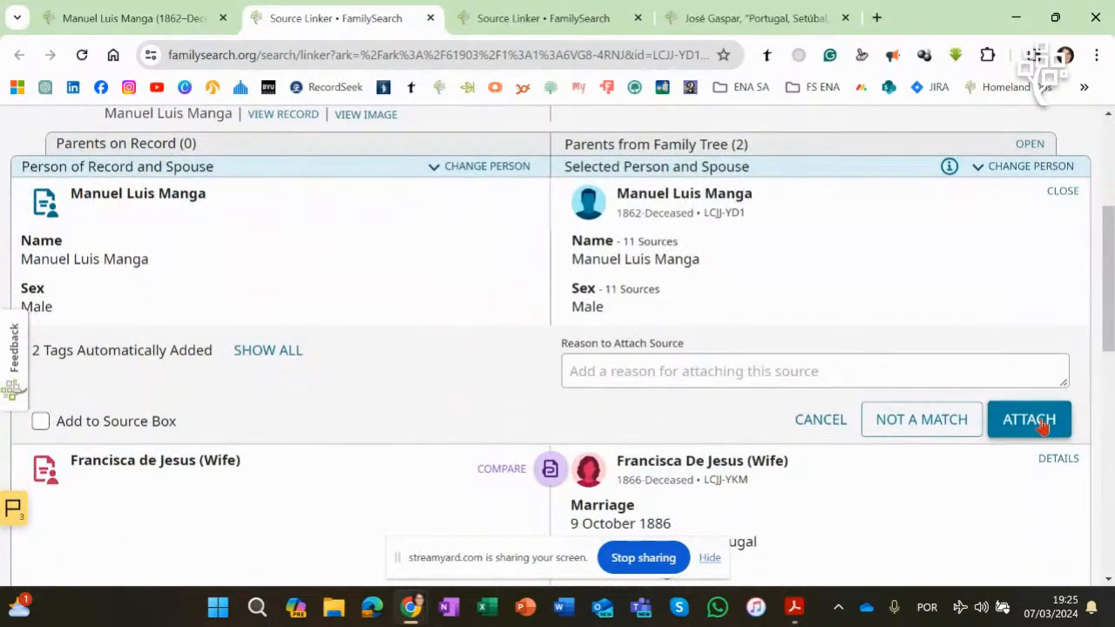
pyautogui.click(1042, 426)
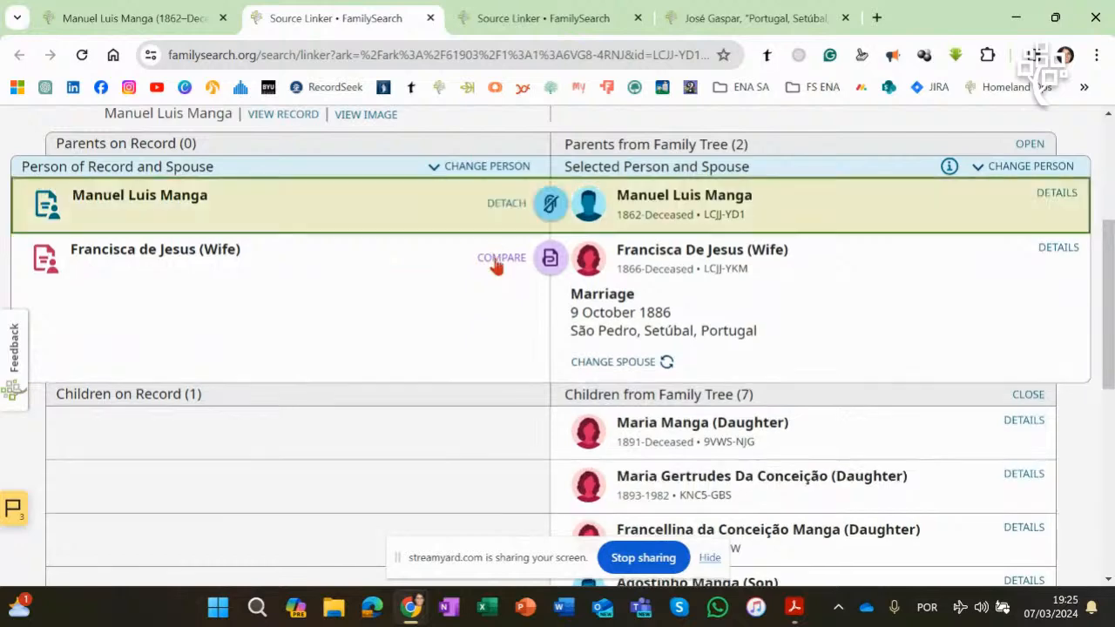
pyautogui.click(499, 259)
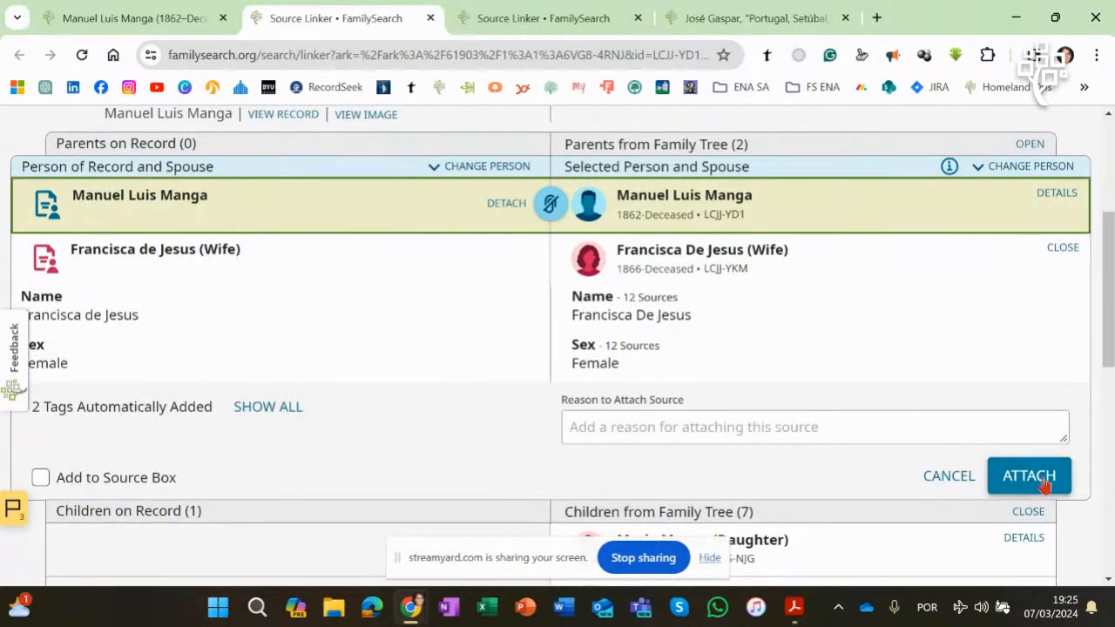
pyautogui.click(1029, 475)
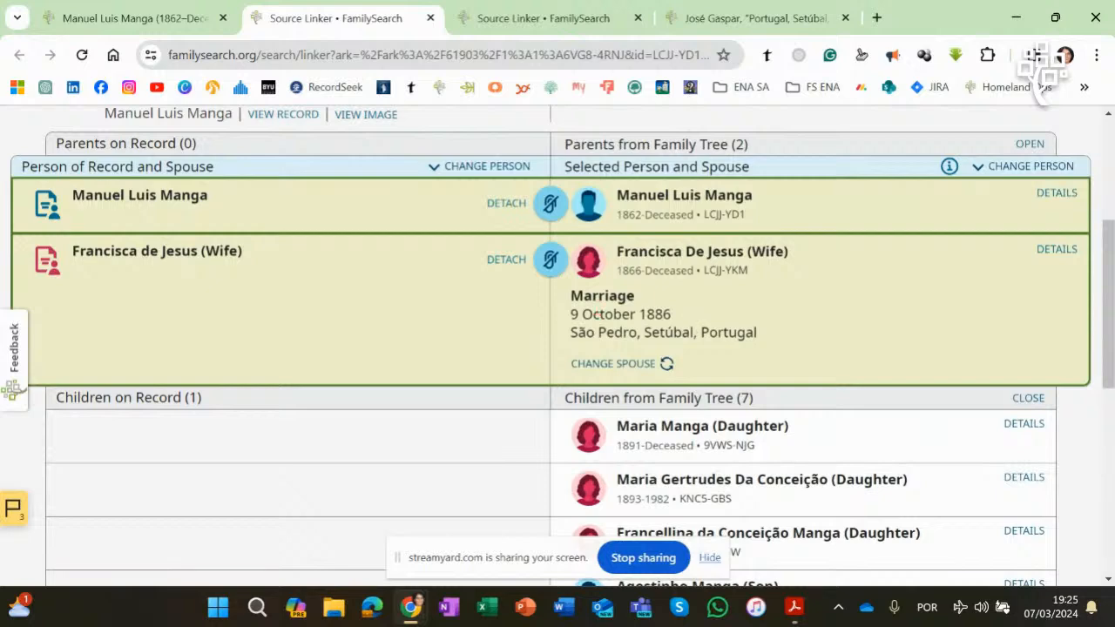
# Step: Look over the record and image links of the attached record, and check its child against the couple's children in the family tree
pyautogui.scroll(-1, 1108, 249)
pyautogui.scroll(3, 1108, 249)
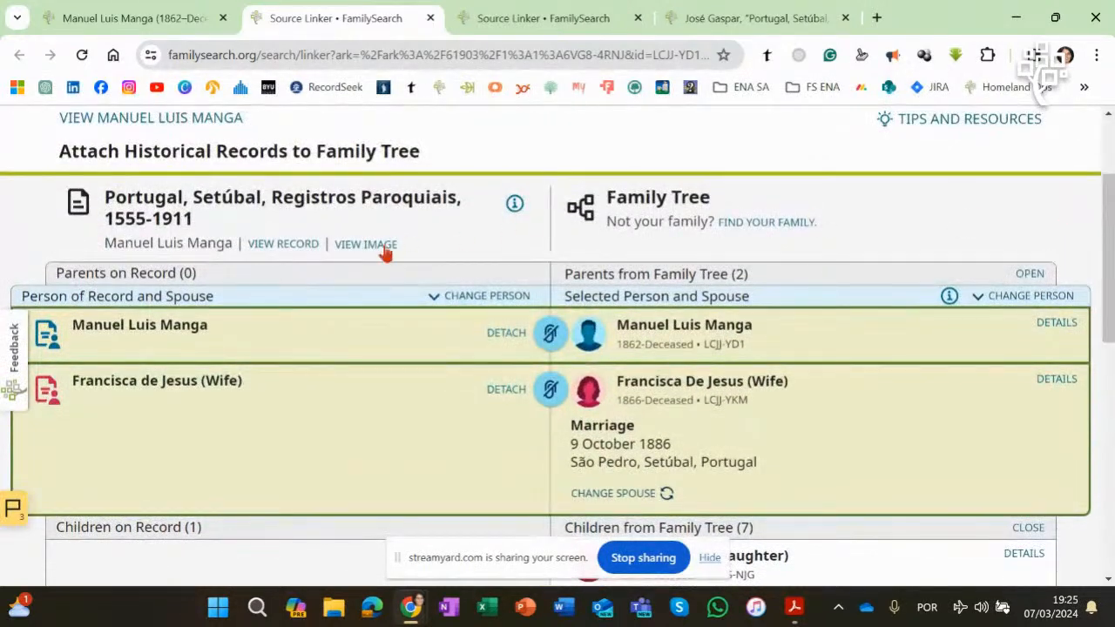
pyautogui.click(308, 246)
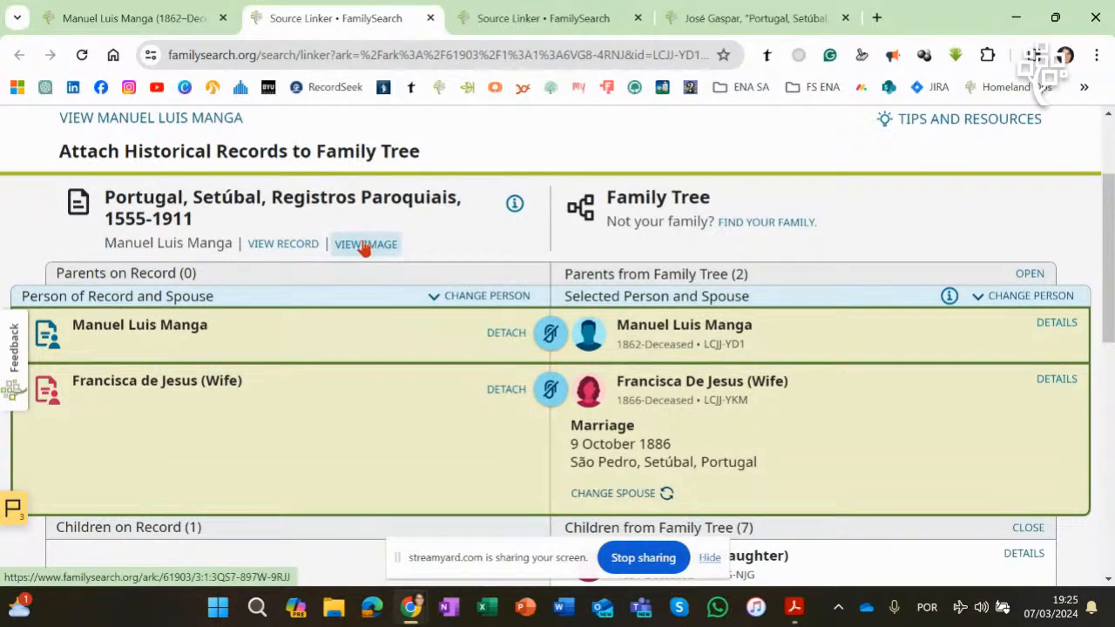
pyautogui.scroll(-3, 813, 260)
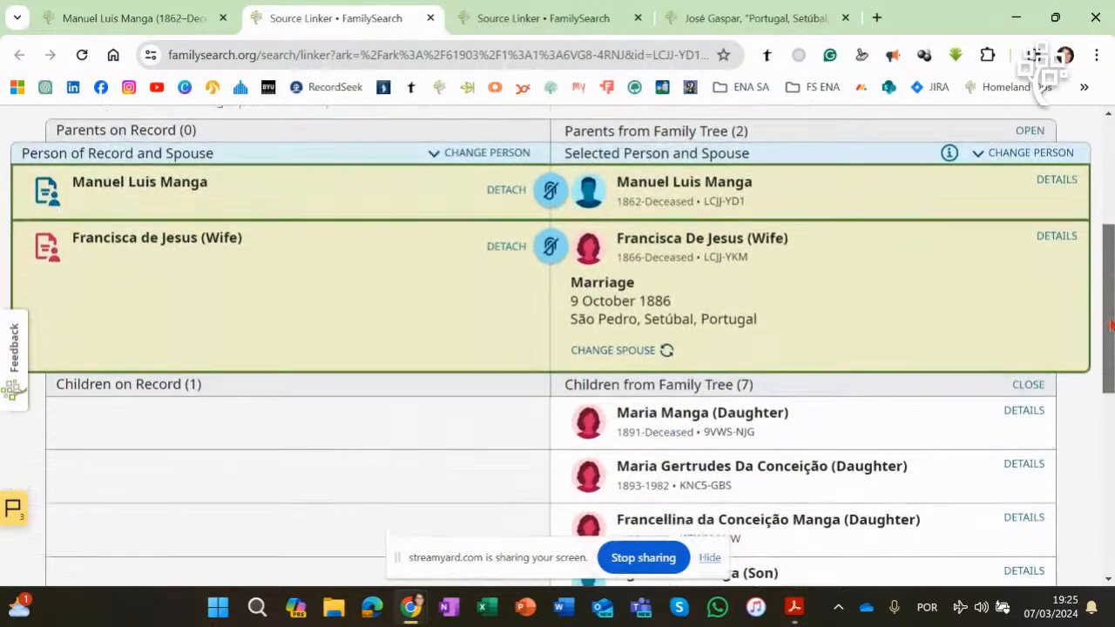
pyautogui.scroll(-2, 558, 348)
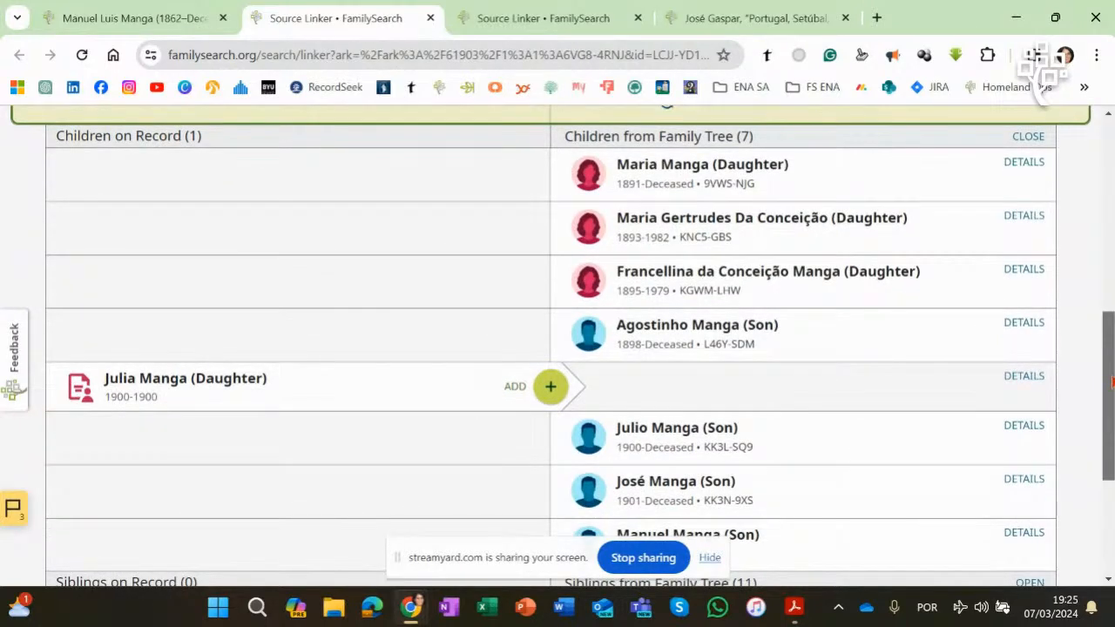
pyautogui.scroll(-2, 557, 348)
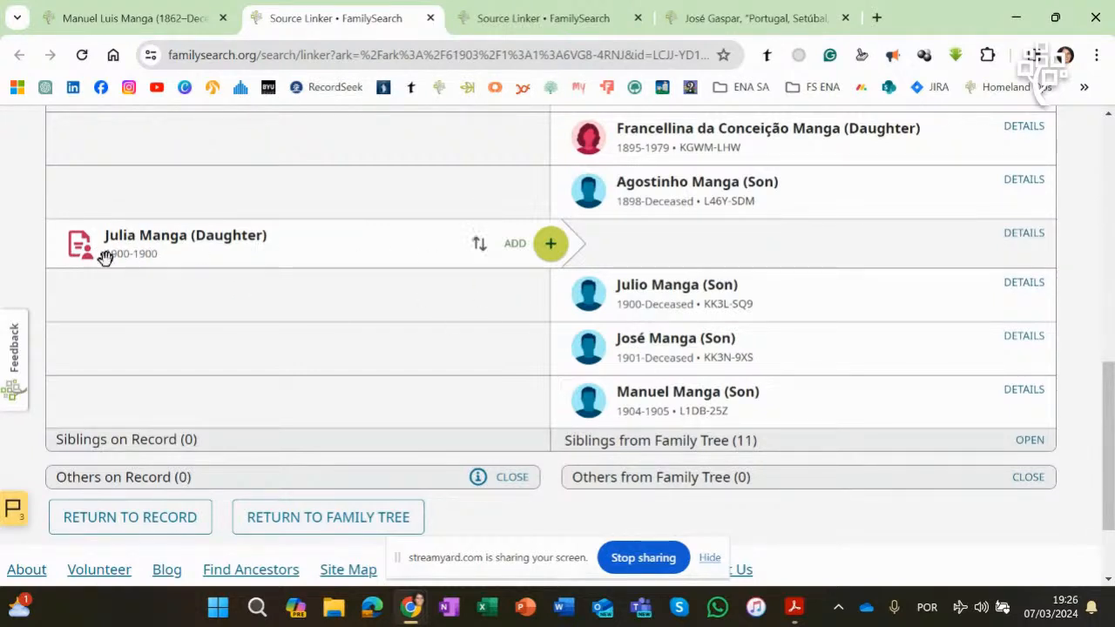
# Step: Expand the details of the record's unmatched daughter and of the tree's son born in 1900, and compare their life events
pyautogui.click(1023, 233)
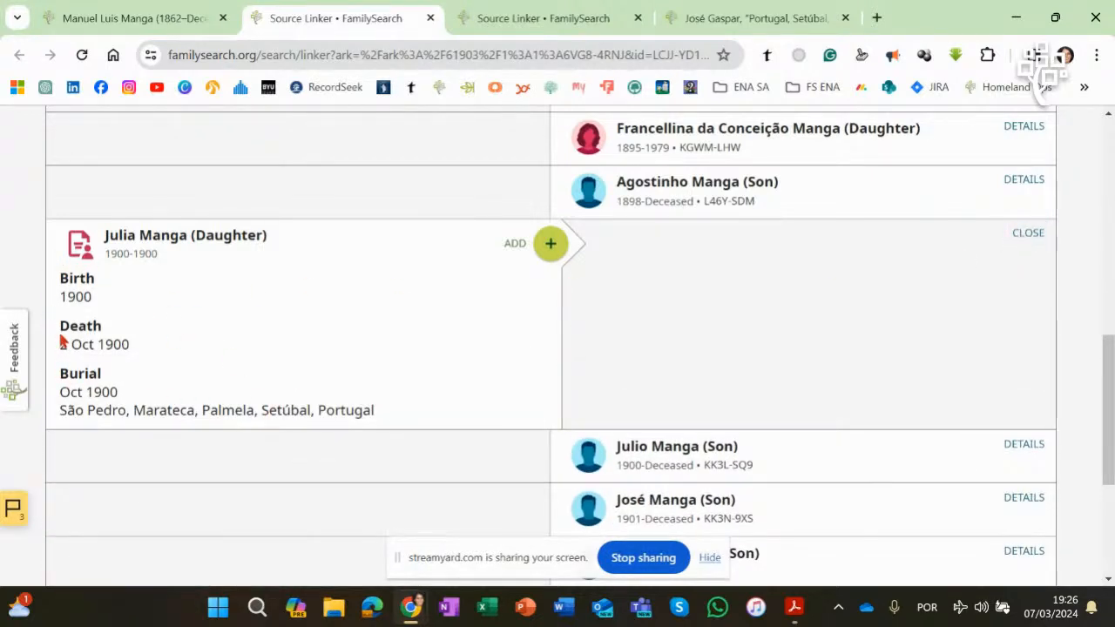
pyautogui.moveTo(1112, 358); pyautogui.dragTo(1110, 383)
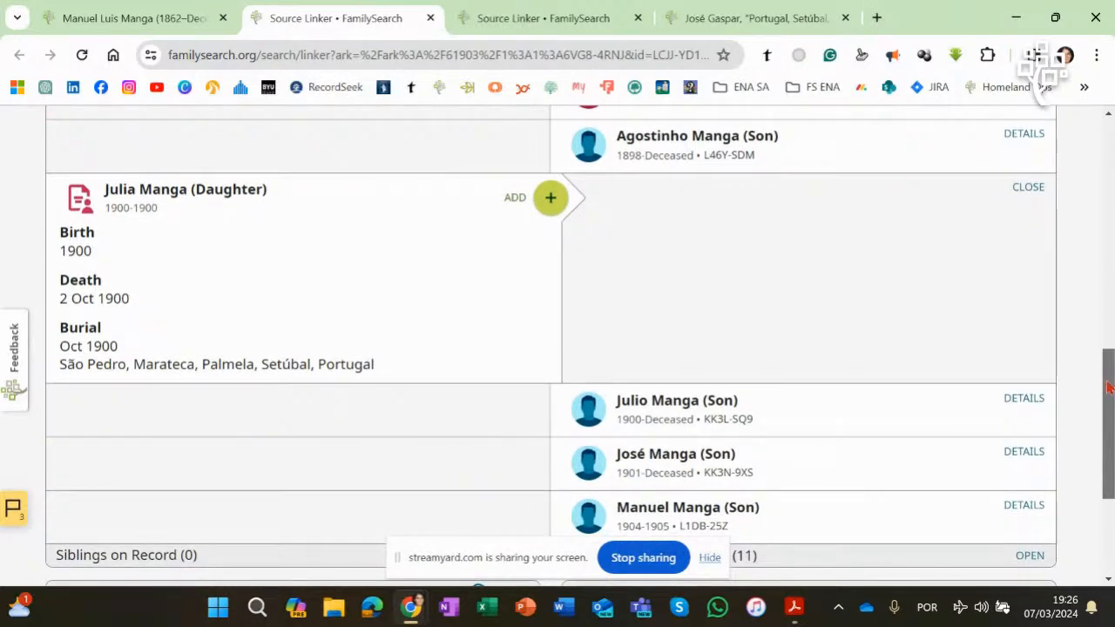
pyautogui.moveTo(1108, 389); pyautogui.dragTo(1111, 402)
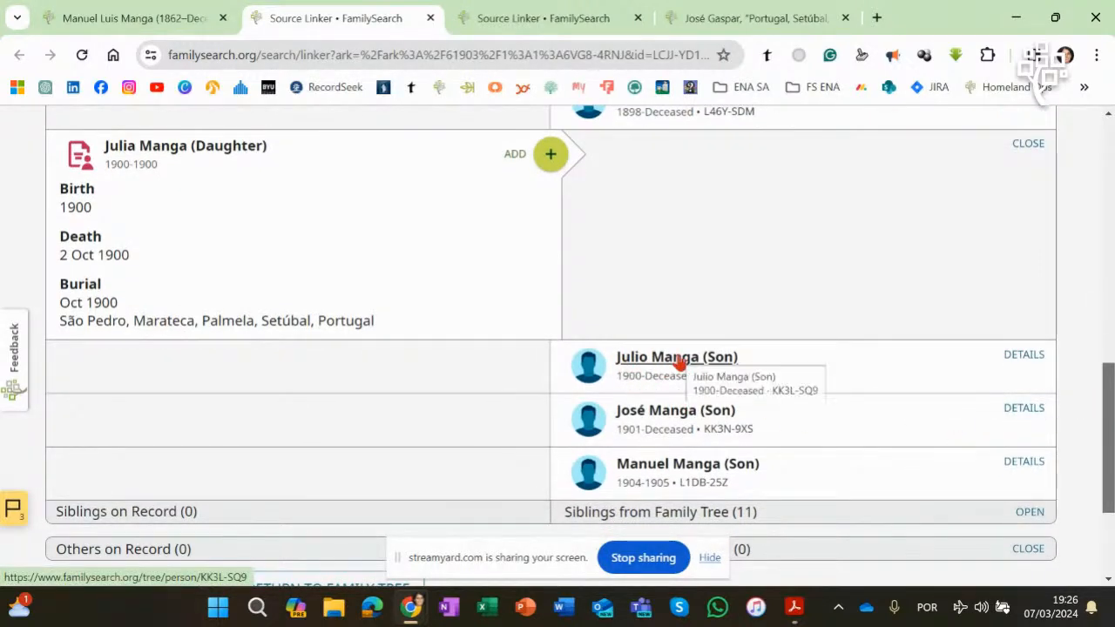
pyautogui.click(1023, 354)
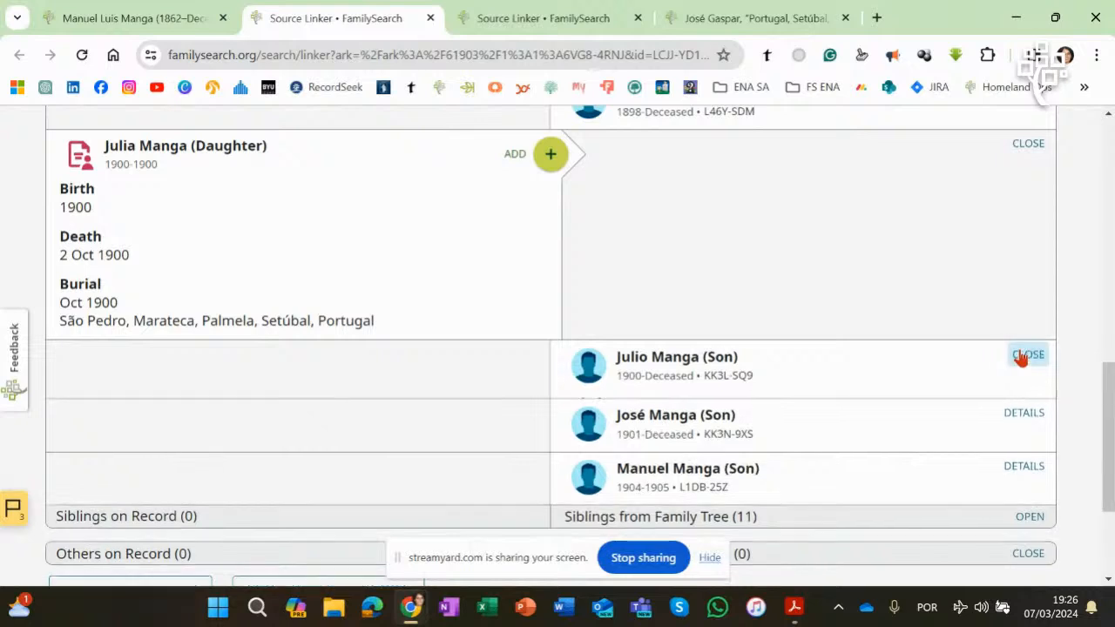
pyautogui.moveTo(1108, 373); pyautogui.dragTo(1107, 387)
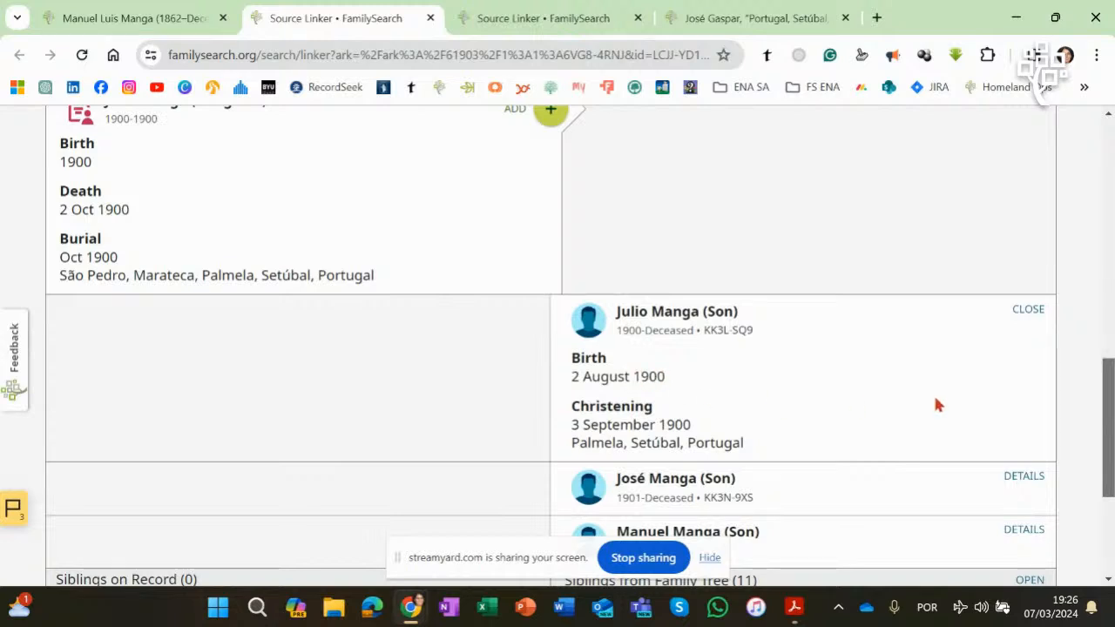
pyautogui.scroll(1, 557, 348)
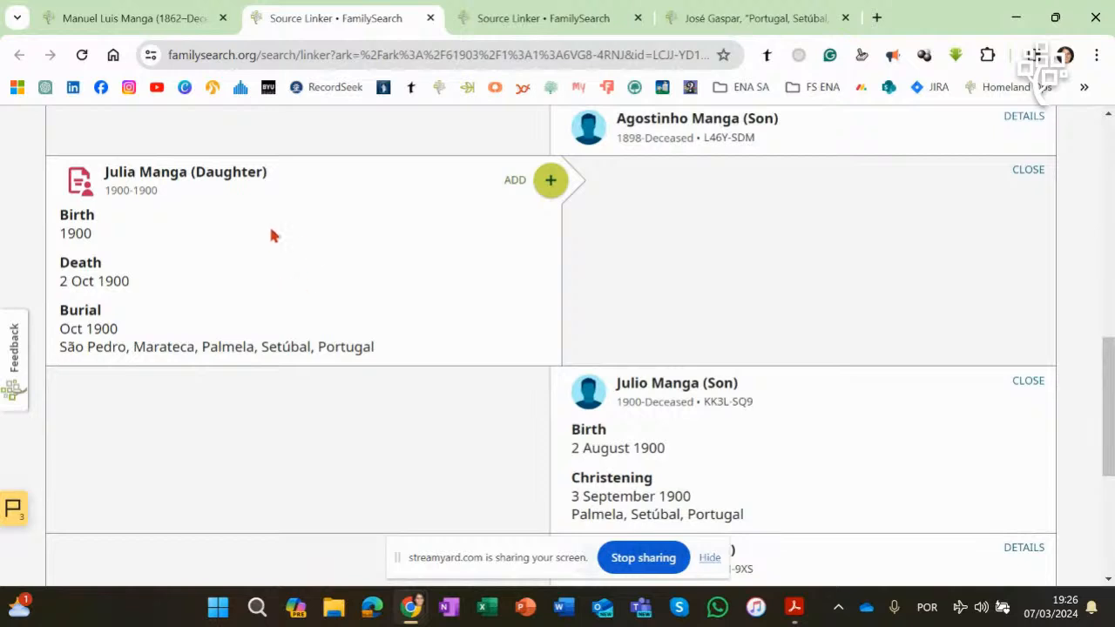
pyautogui.moveTo(1110, 403)
pyautogui.mouseDown()
pyautogui.moveTo(1110, 376)
pyautogui.moveTo(1110, 428)
pyautogui.moveTo(1111, 223)
pyautogui.moveTo(1110, 413)
pyautogui.mouseUp()
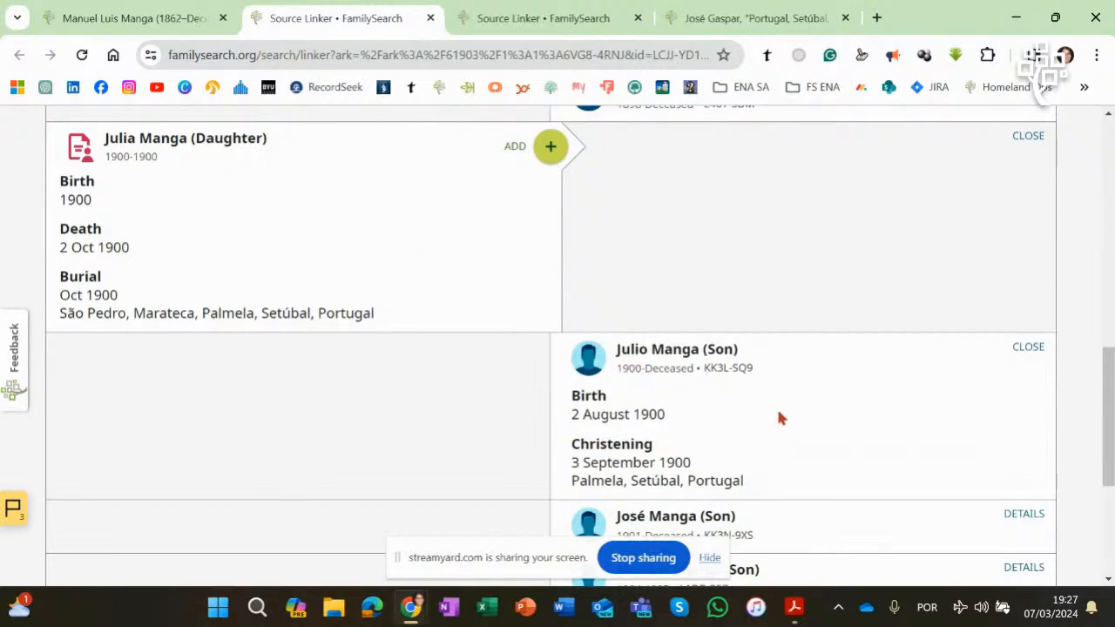
# Step: Examine the new-person form for adding the record's unmatched daughter, including her parent relationships, and cancel it
pyautogui.click(520, 152)
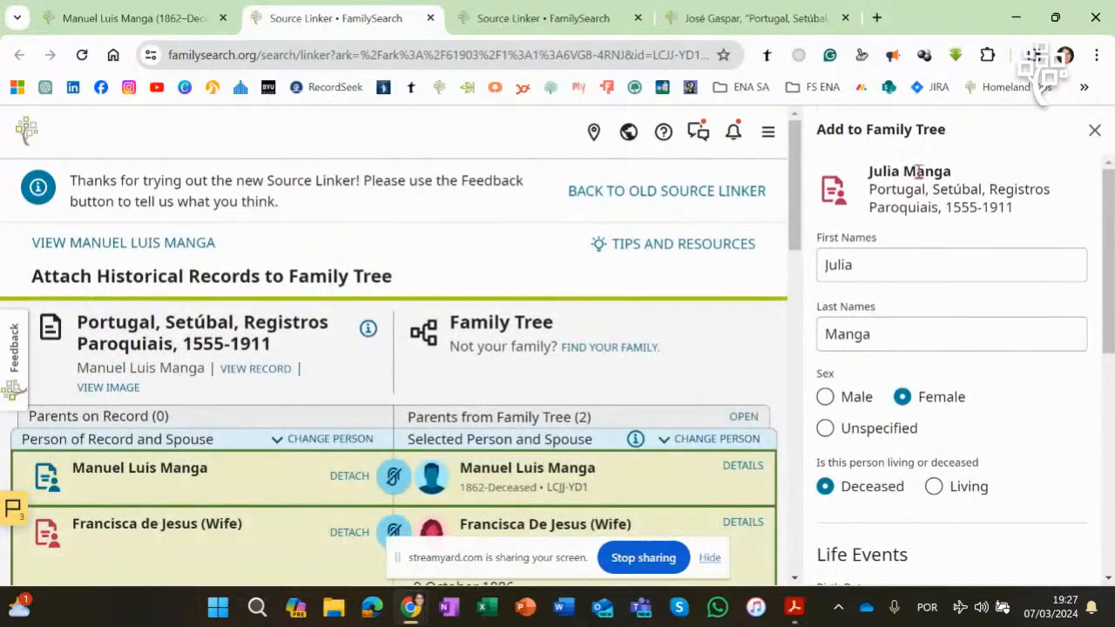
pyautogui.moveTo(1108, 252); pyautogui.dragTo(1107, 464)
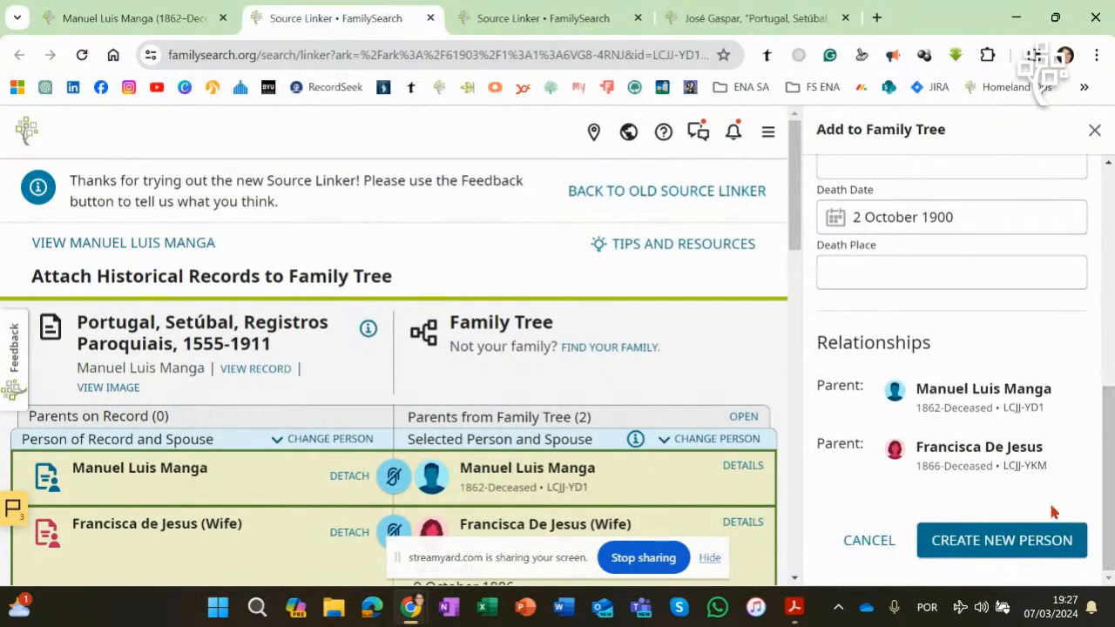
pyautogui.click(867, 545)
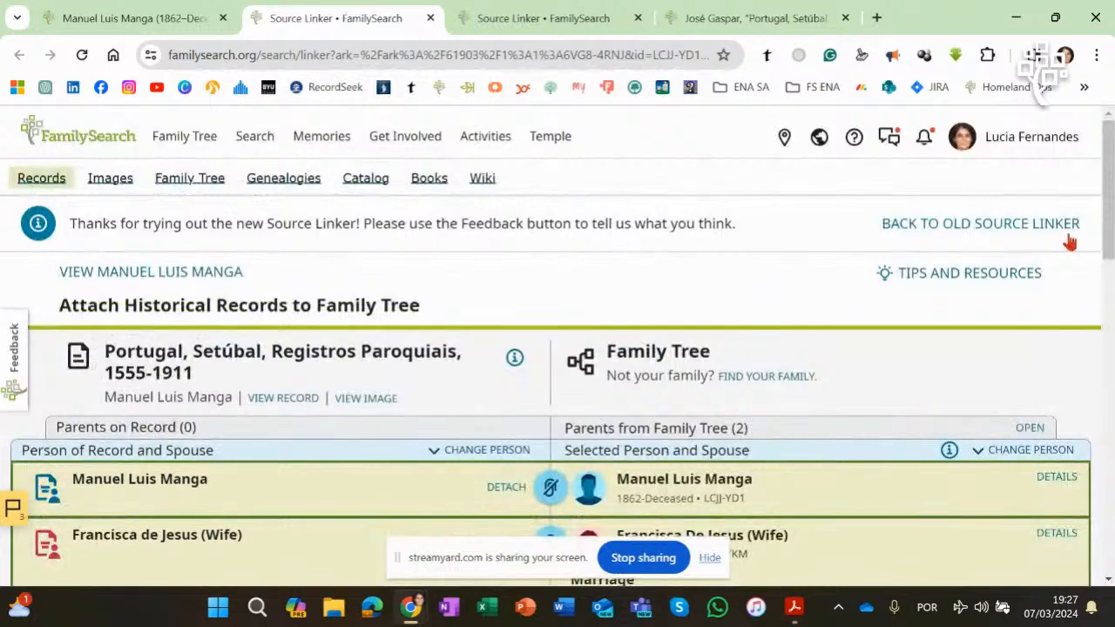
# Step: Align the record's unmatched daughter with the tree's son born in 1900 and open the comparison of their details
pyautogui.moveTo(1110, 170); pyautogui.dragTo(1107, 405)
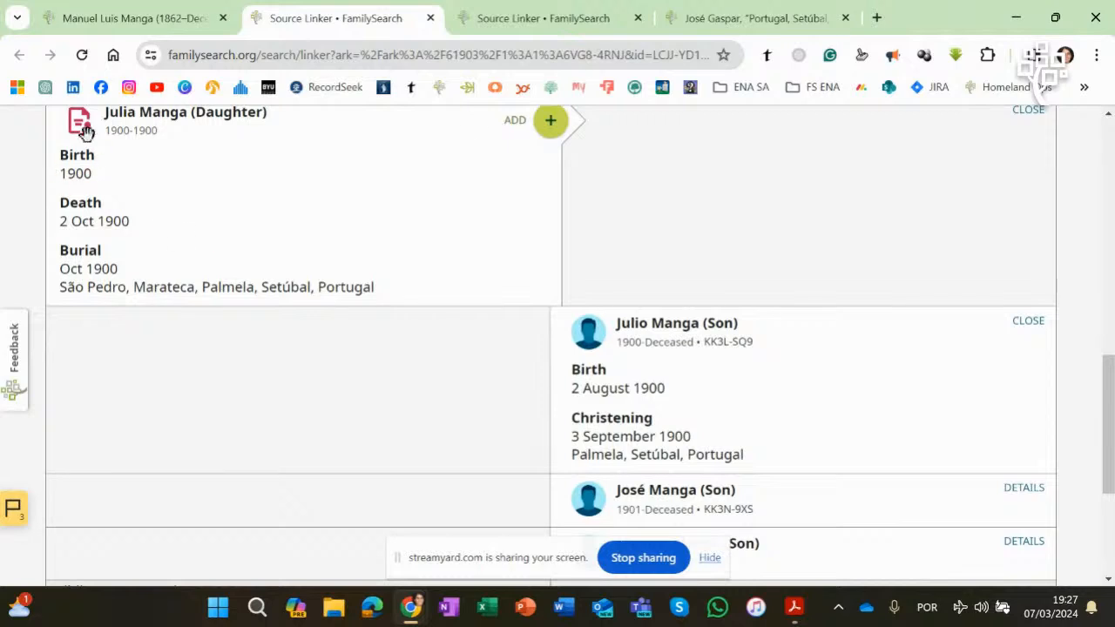
pyautogui.moveTo(1108, 383); pyautogui.dragTo(1107, 366)
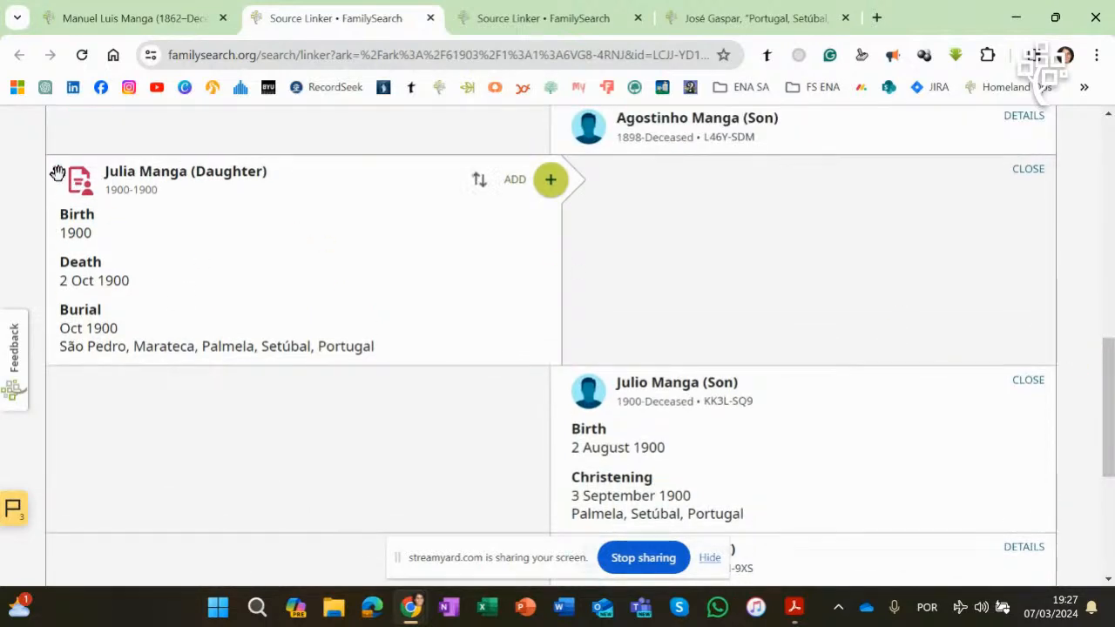
pyautogui.moveTo(70, 185); pyautogui.dragTo(69, 285)
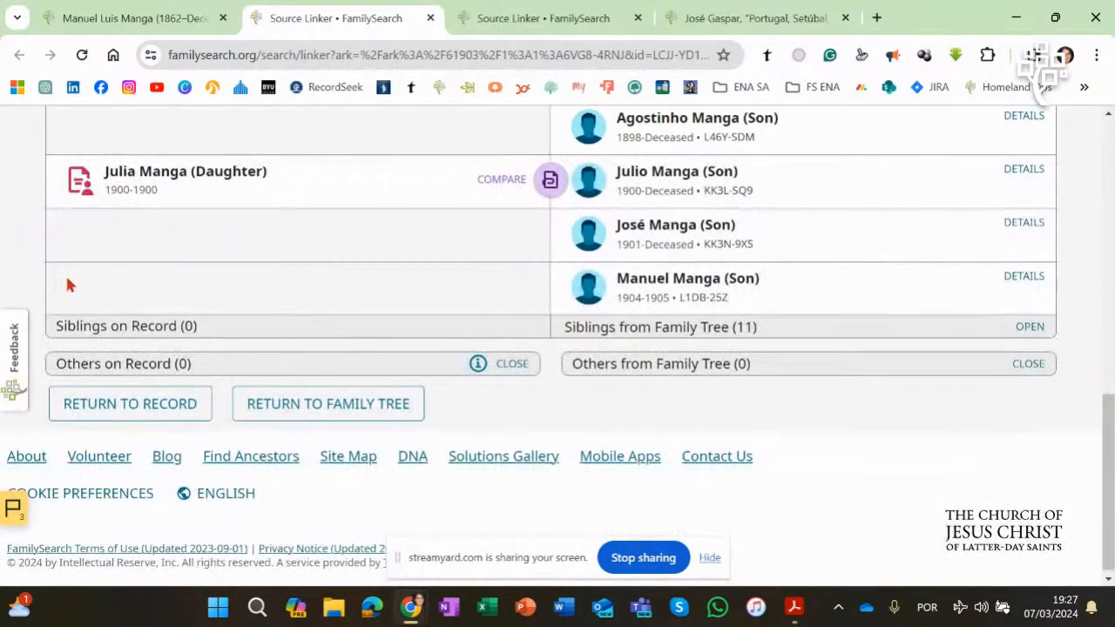
pyautogui.click(510, 182)
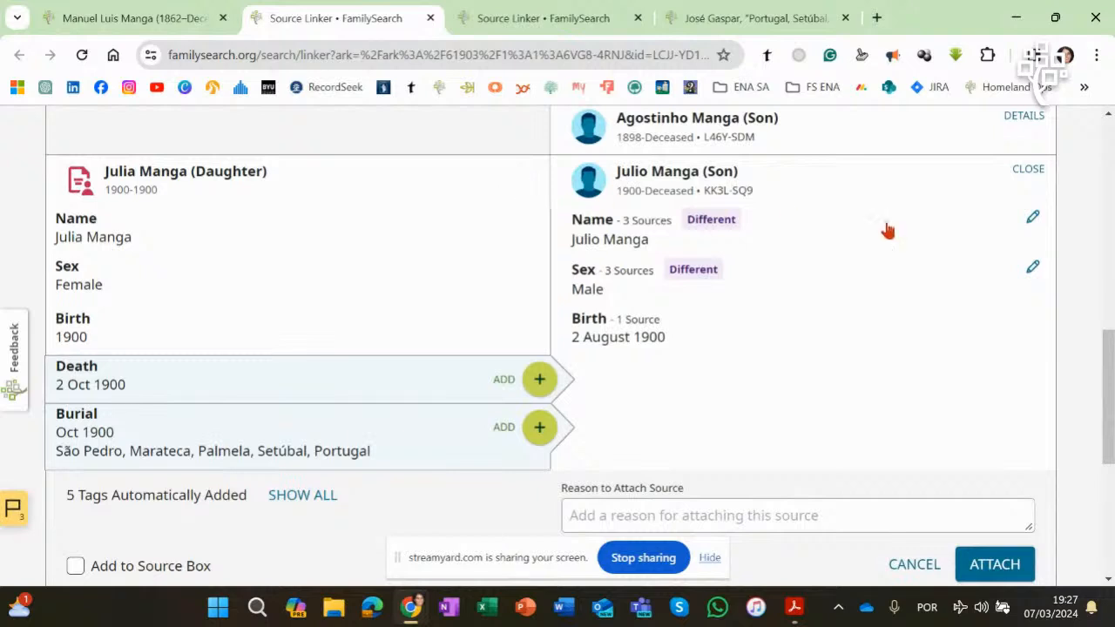
pyautogui.moveTo(1111, 356)
pyautogui.mouseDown()
pyautogui.moveTo(1112, 376)
pyautogui.moveTo(1112, 347)
pyautogui.moveTo(1112, 364)
pyautogui.mouseUp()
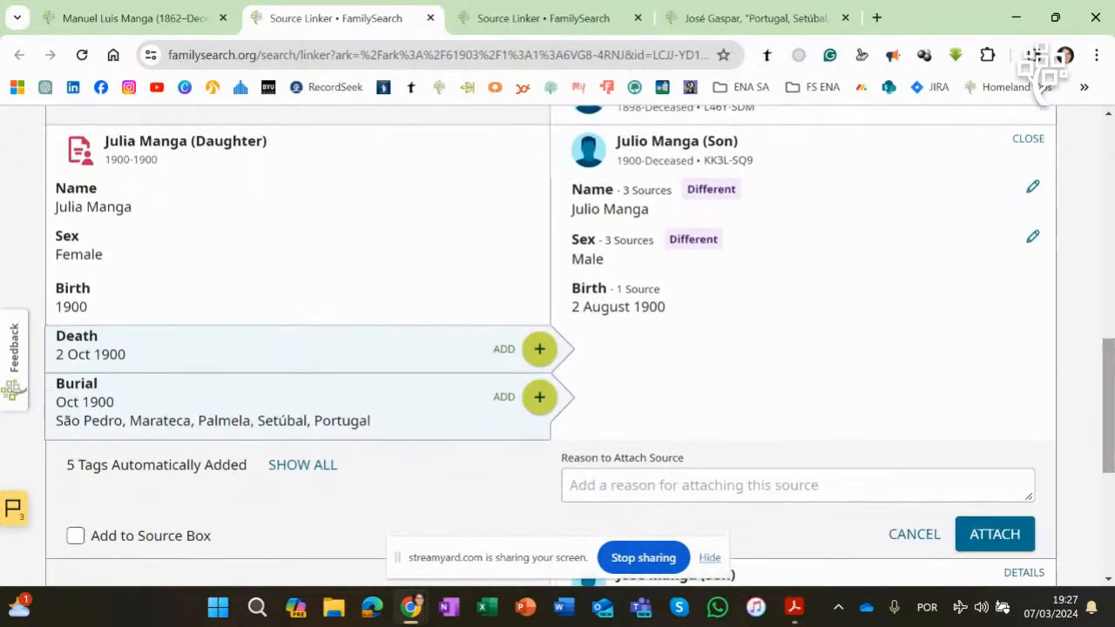
# Step: Cancel the comparison and separate the record's daughter from the tree's son born in 1900
pyautogui.click(924, 538)
pyautogui.moveTo(1111, 411); pyautogui.dragTo(1111, 365)
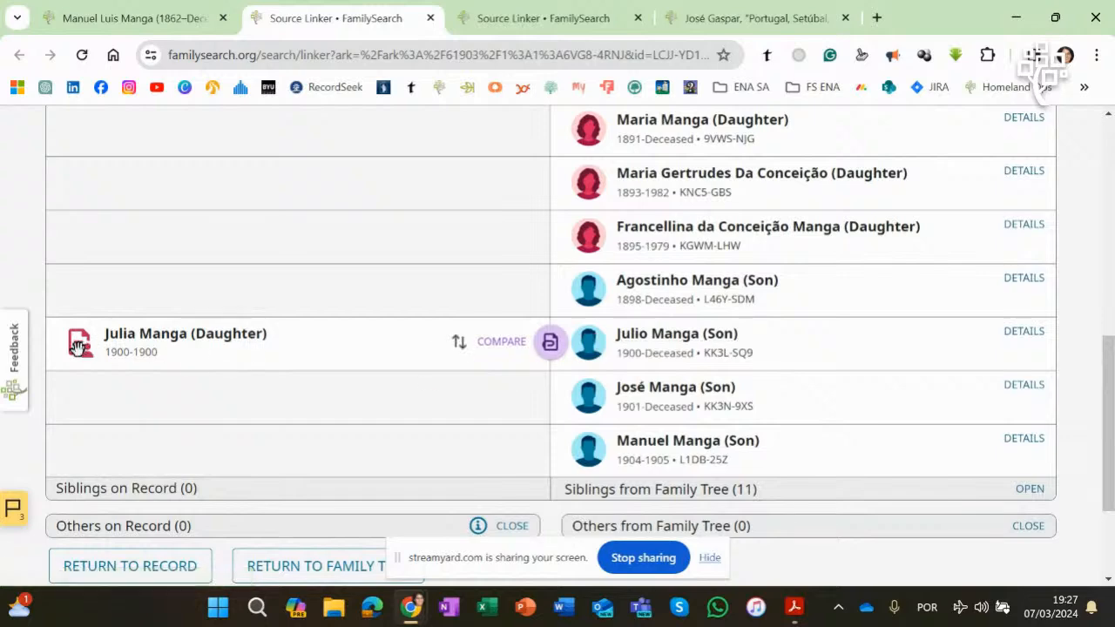
pyautogui.moveTo(66, 348); pyautogui.dragTo(57, 324)
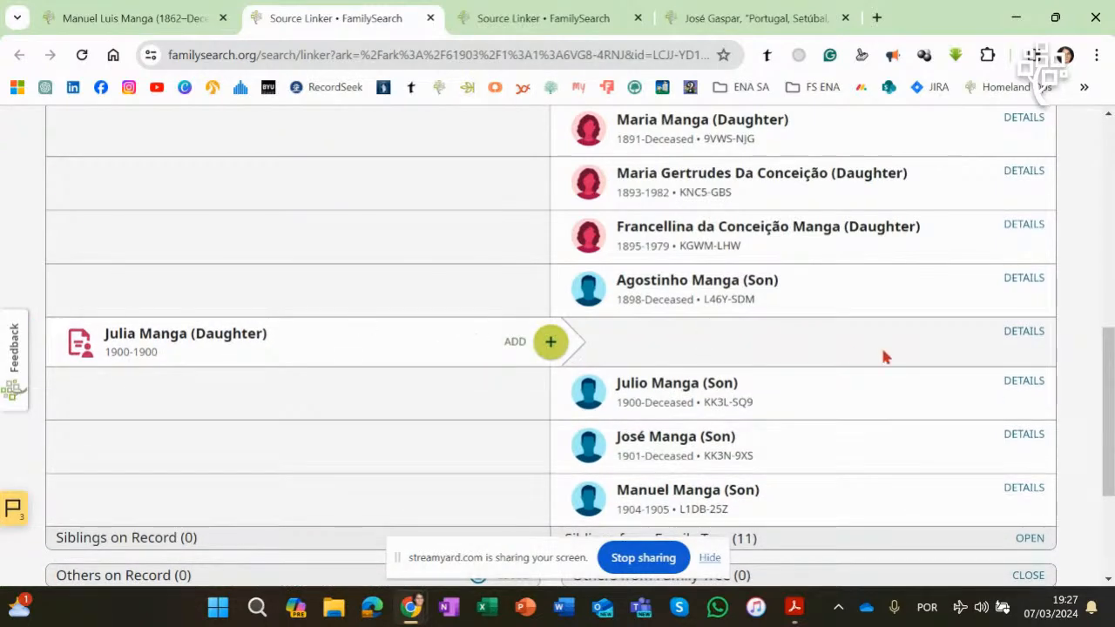
pyautogui.moveTo(1108, 362); pyautogui.dragTo(1112, 392)
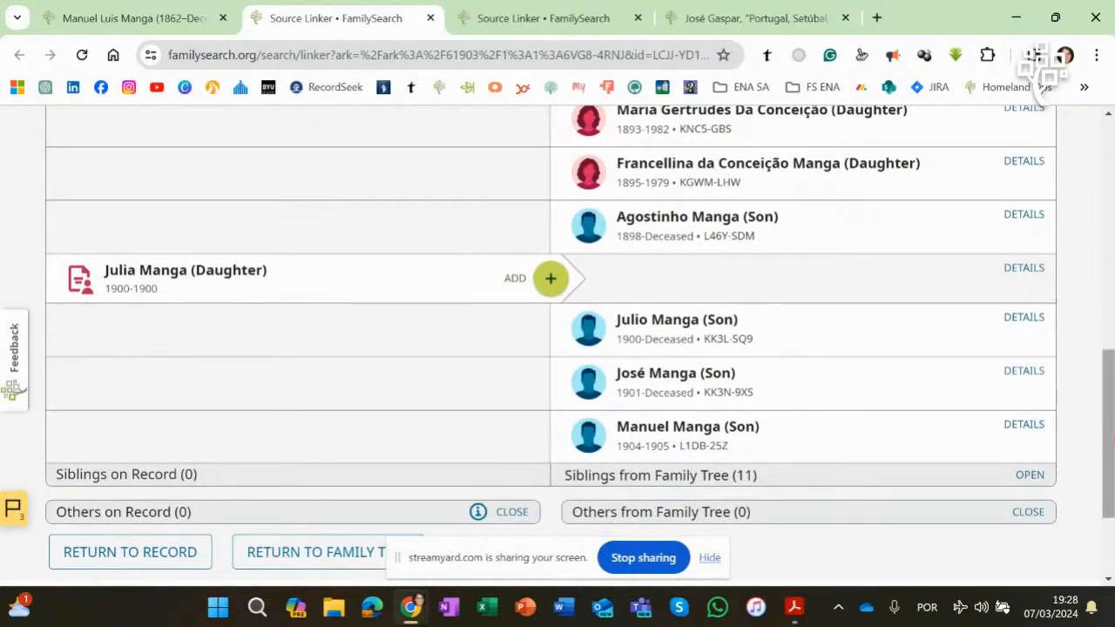
# Step: Open the attached record's original image and examine the handwritten death entry at the head of the page
pyautogui.moveTo(1109, 440); pyautogui.dragTo(1110, 244)
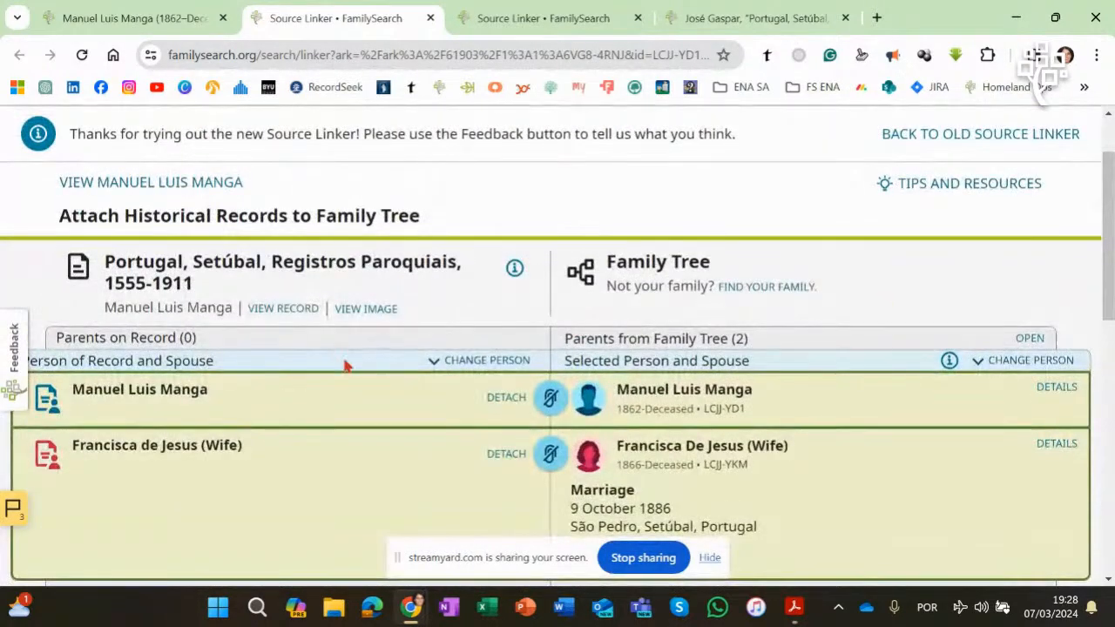
pyautogui.click(365, 309)
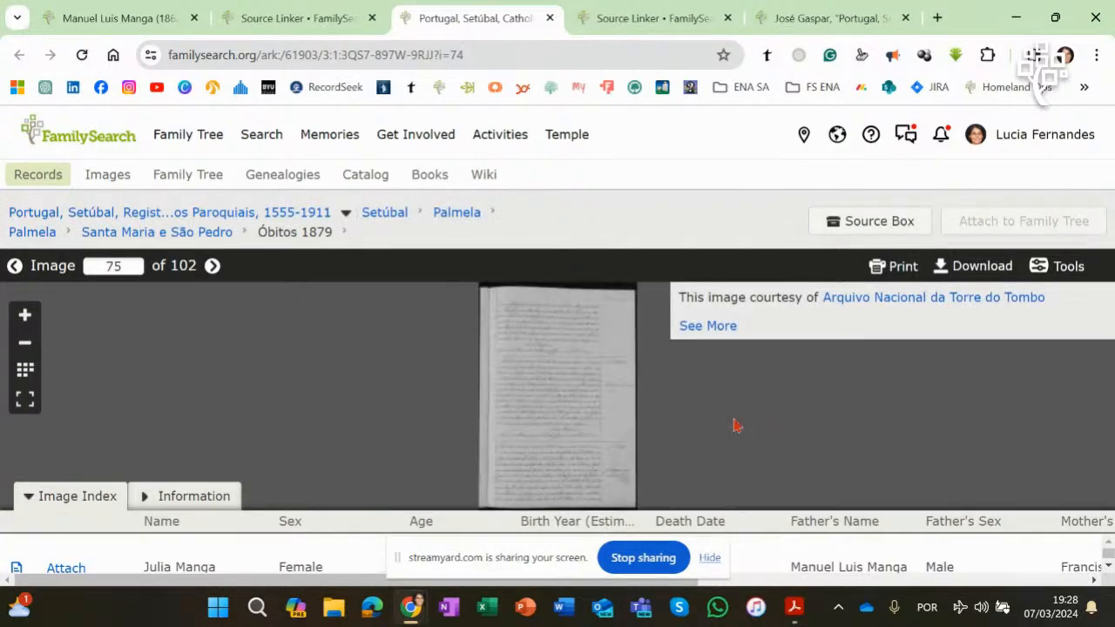
pyautogui.scroll(3, 601, 414)
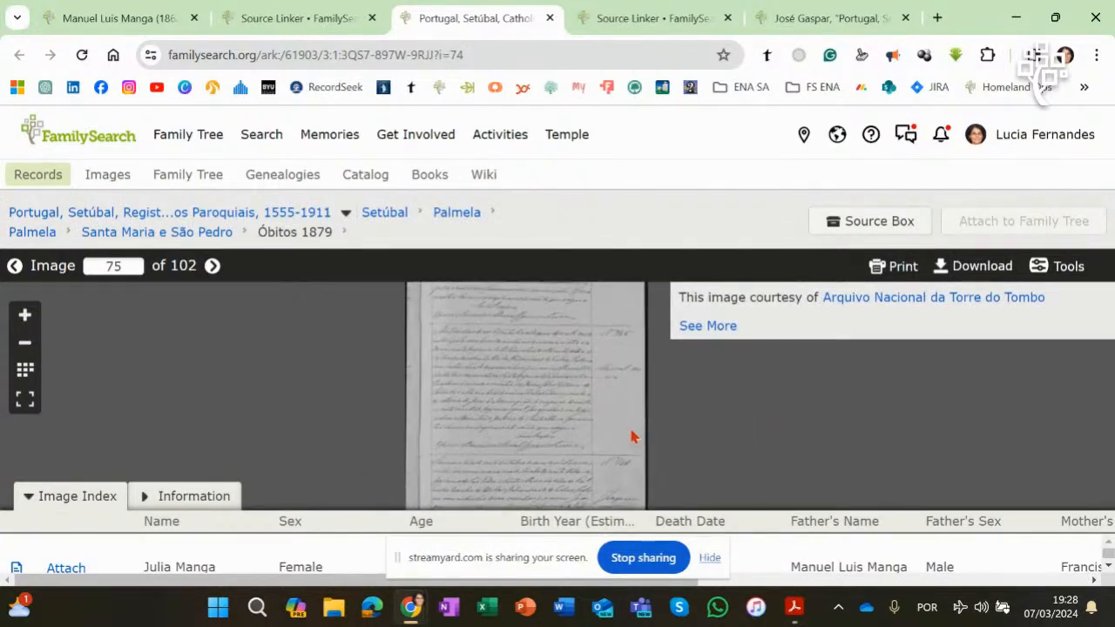
pyautogui.scroll(3, 633, 437)
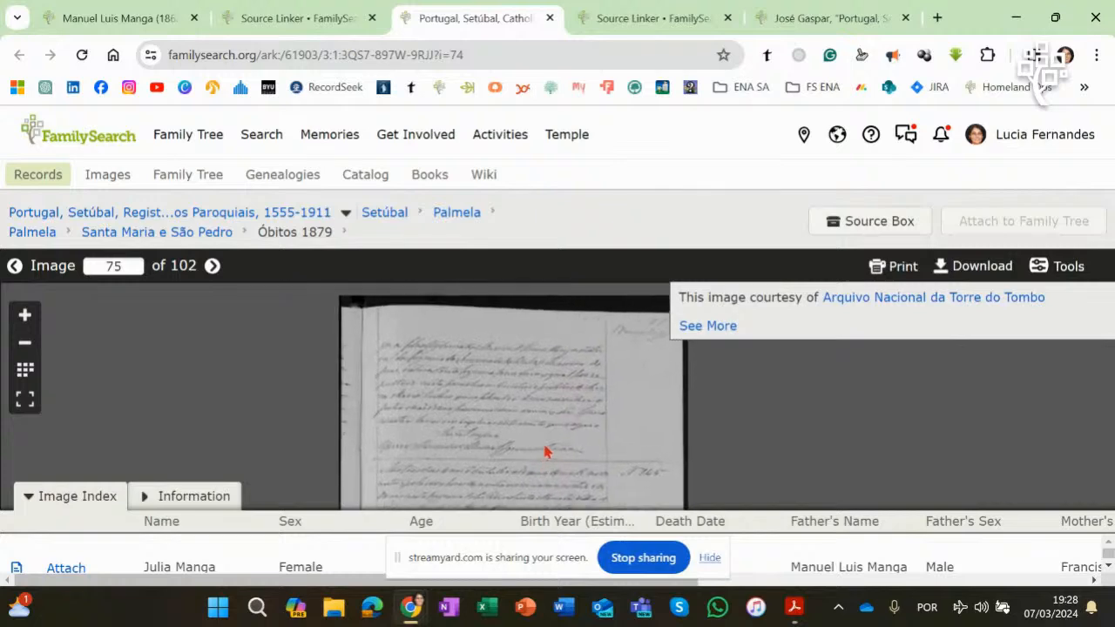
pyautogui.scroll(2, 522, 403)
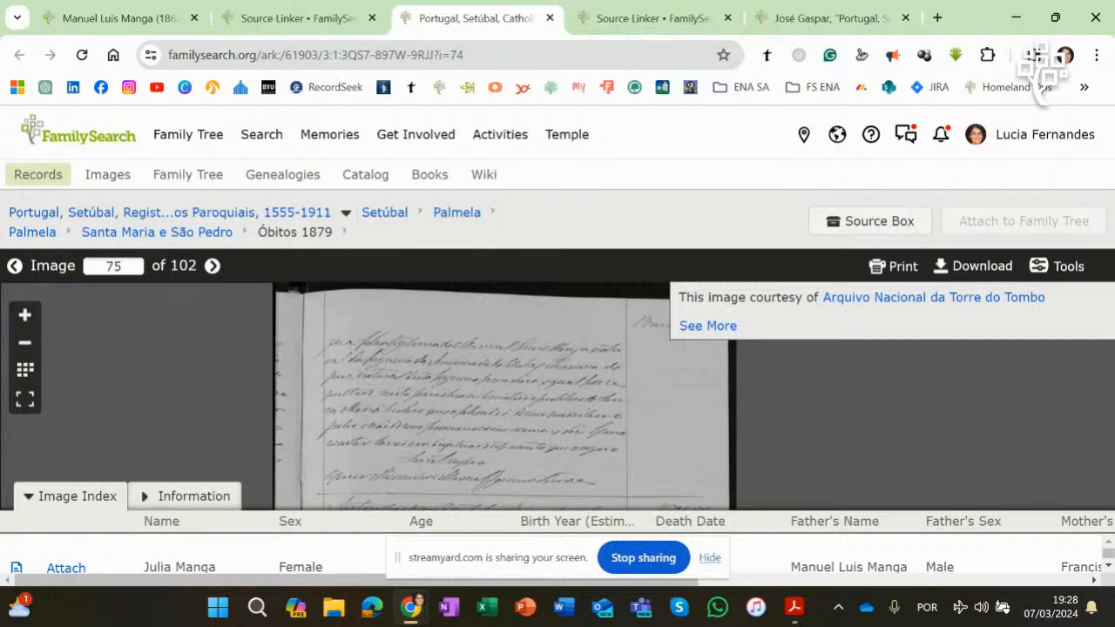
pyautogui.click(326, 19)
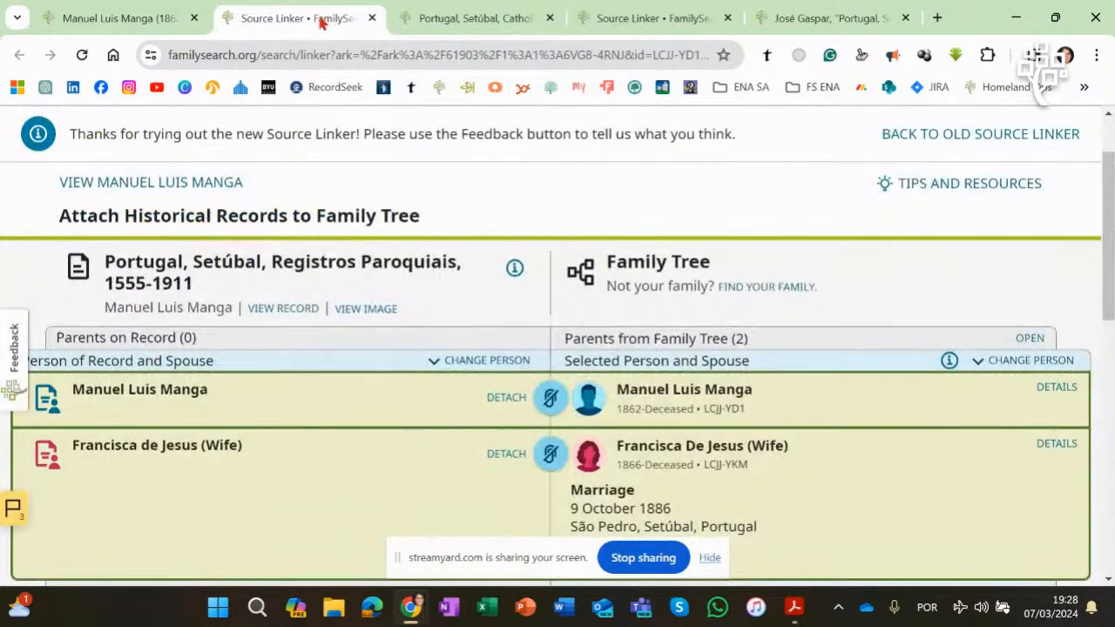
pyautogui.click(111, 20)
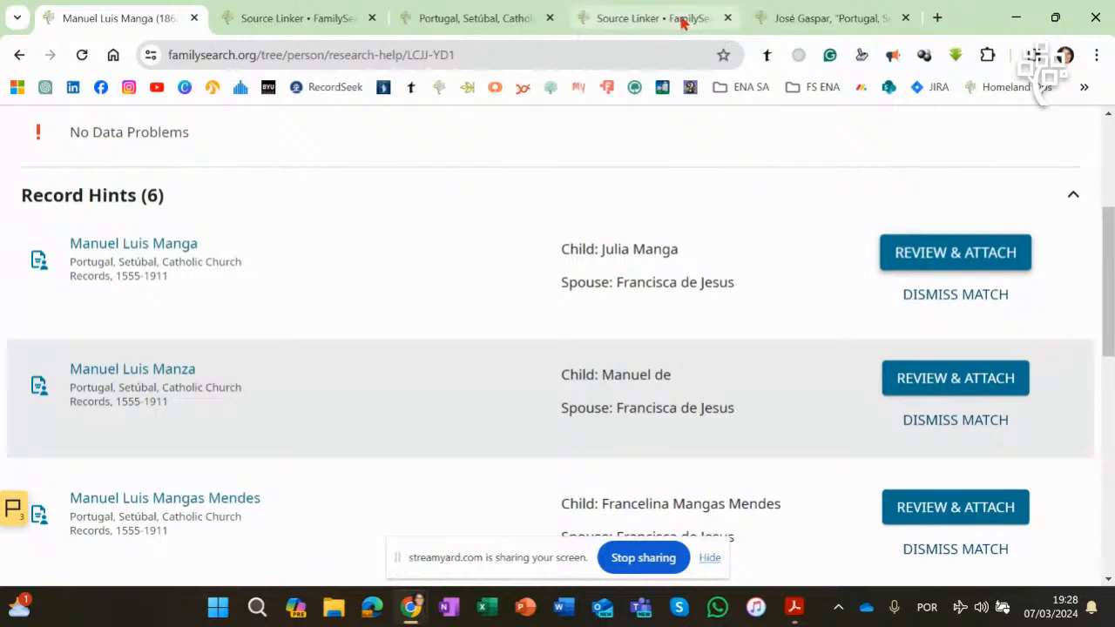
pyautogui.click(684, 19)
pyautogui.scroll(6, 778, 392)
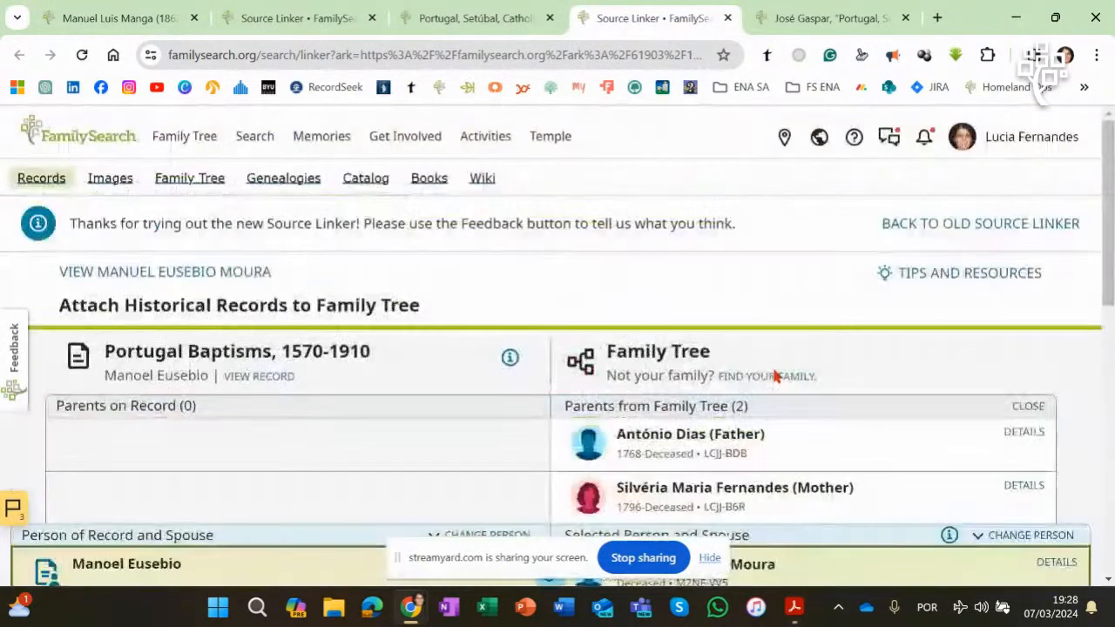
# Step: Return to the ancestor's research helps page and go from there to the historical records search
pyautogui.click(78, 21)
pyautogui.scroll(3, 431, 486)
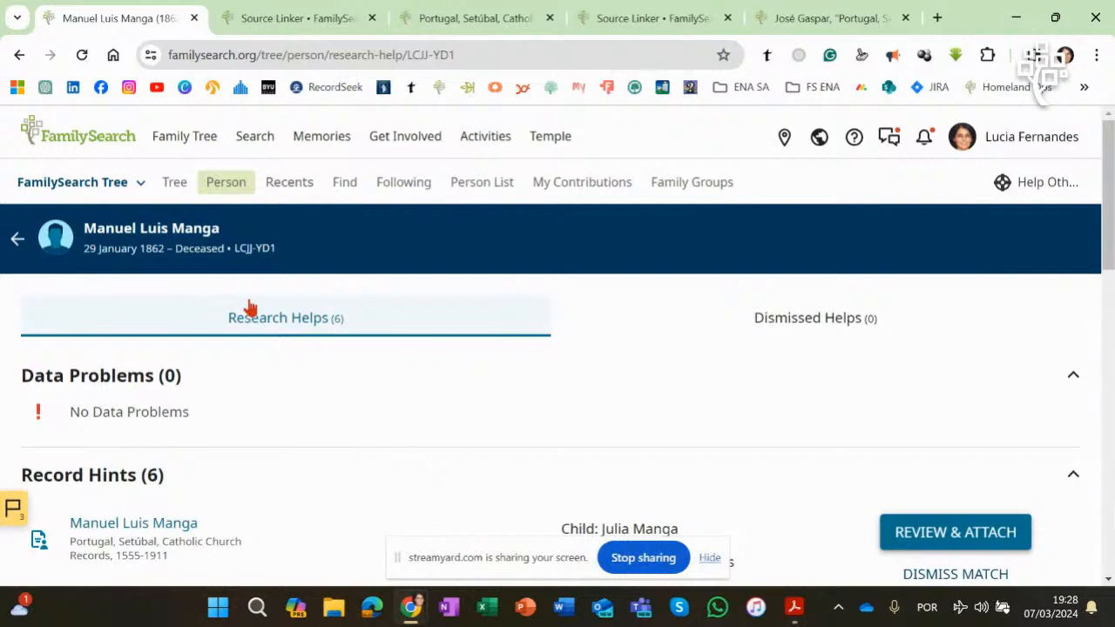
pyautogui.moveTo(256, 143)
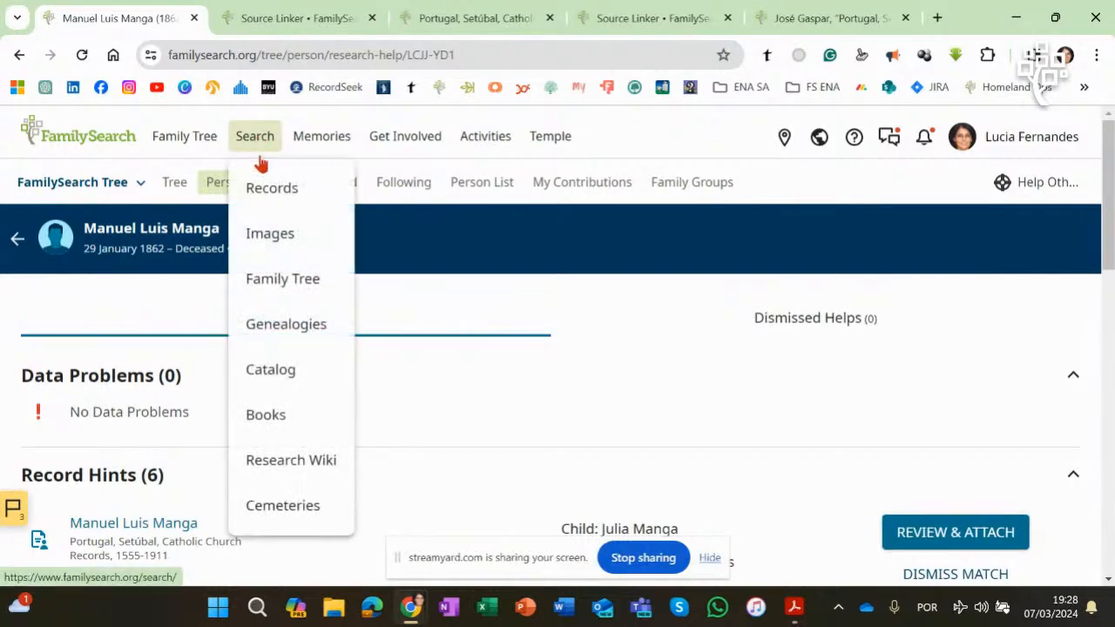
pyautogui.click(265, 187)
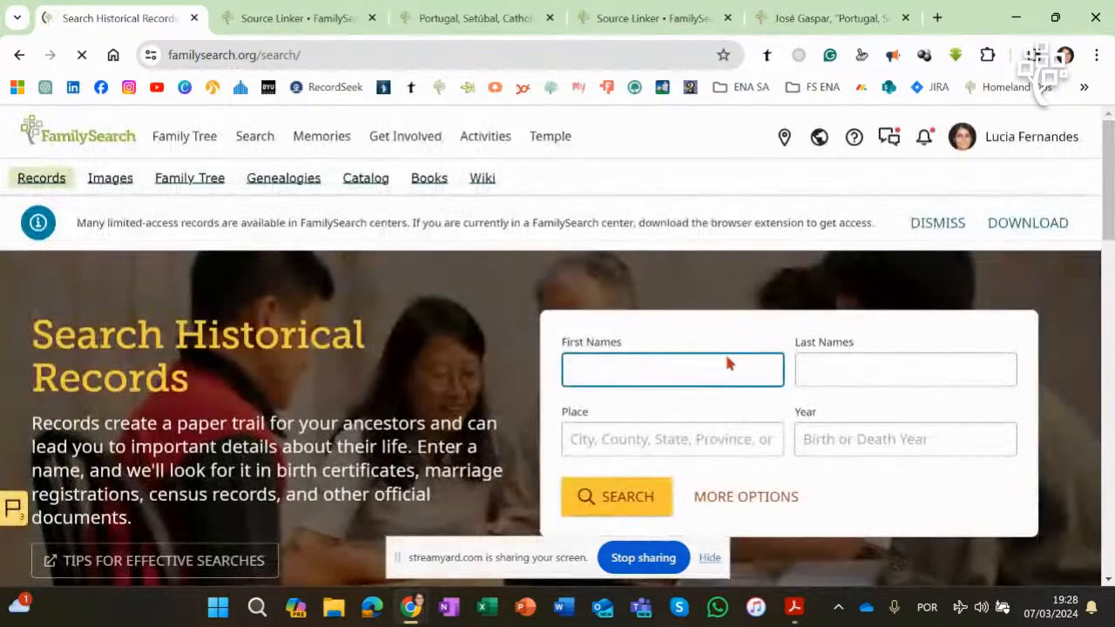
# Step: Search historical records with a suggested first and last name and the place England, United Kingdom, and close the search form
pyautogui.click(725, 362)
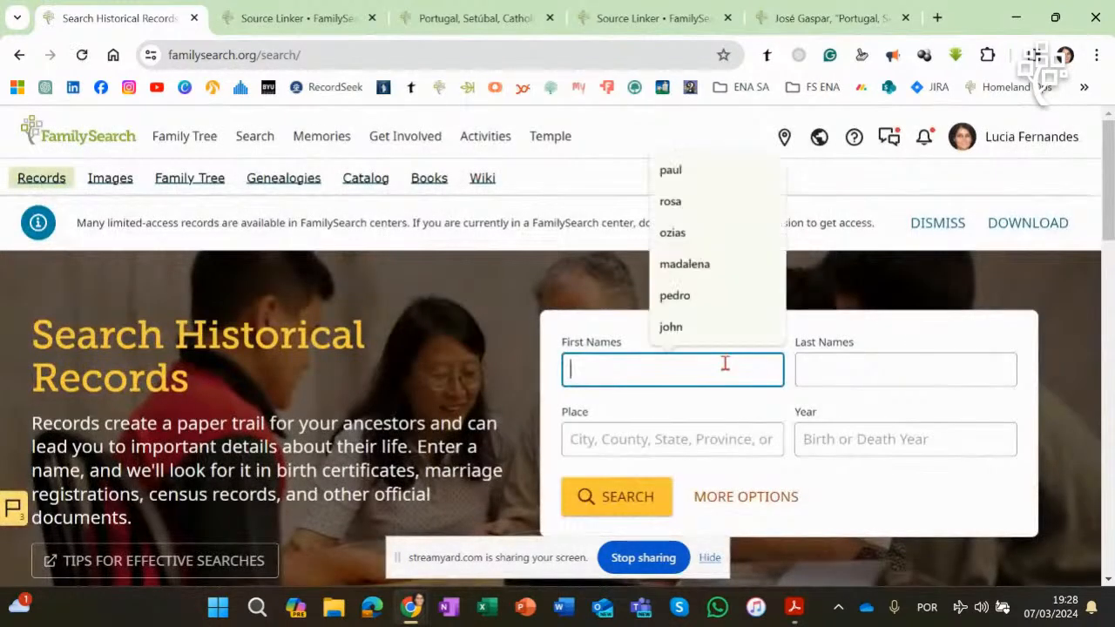
pyautogui.click(699, 174)
pyautogui.click(896, 378)
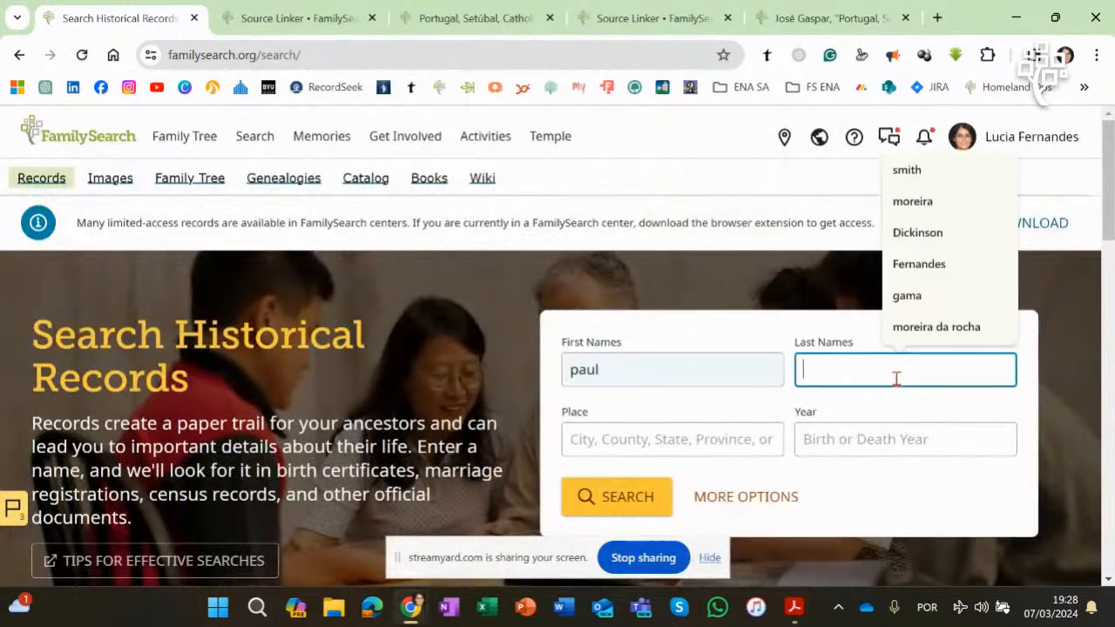
pyautogui.click(925, 181)
pyautogui.click(627, 436)
pyautogui.write('england')
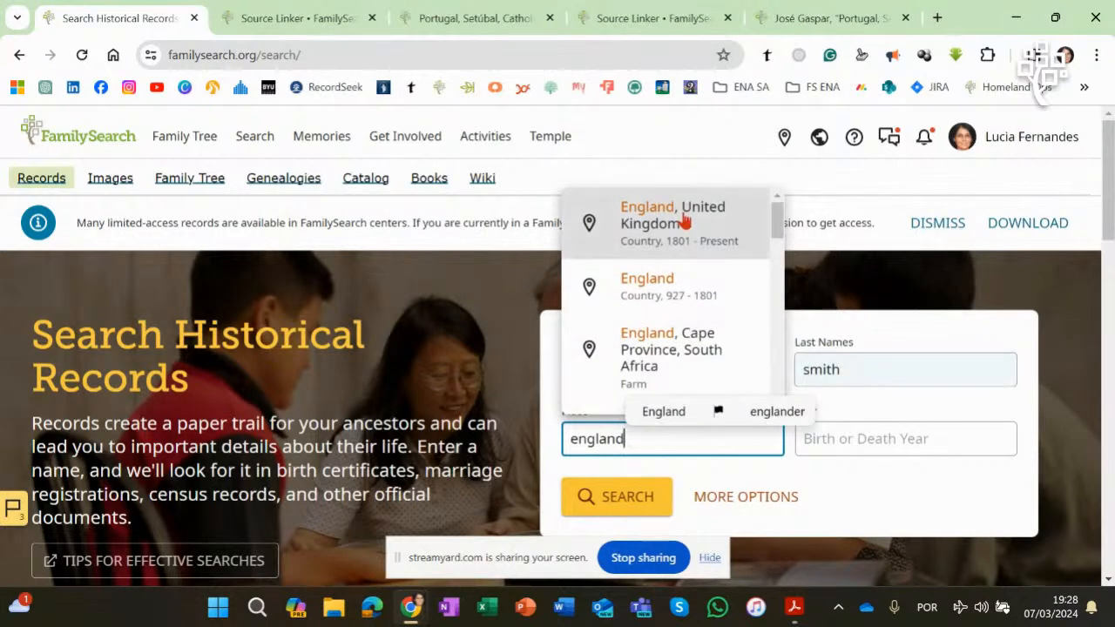
pyautogui.click(684, 223)
pyautogui.click(634, 498)
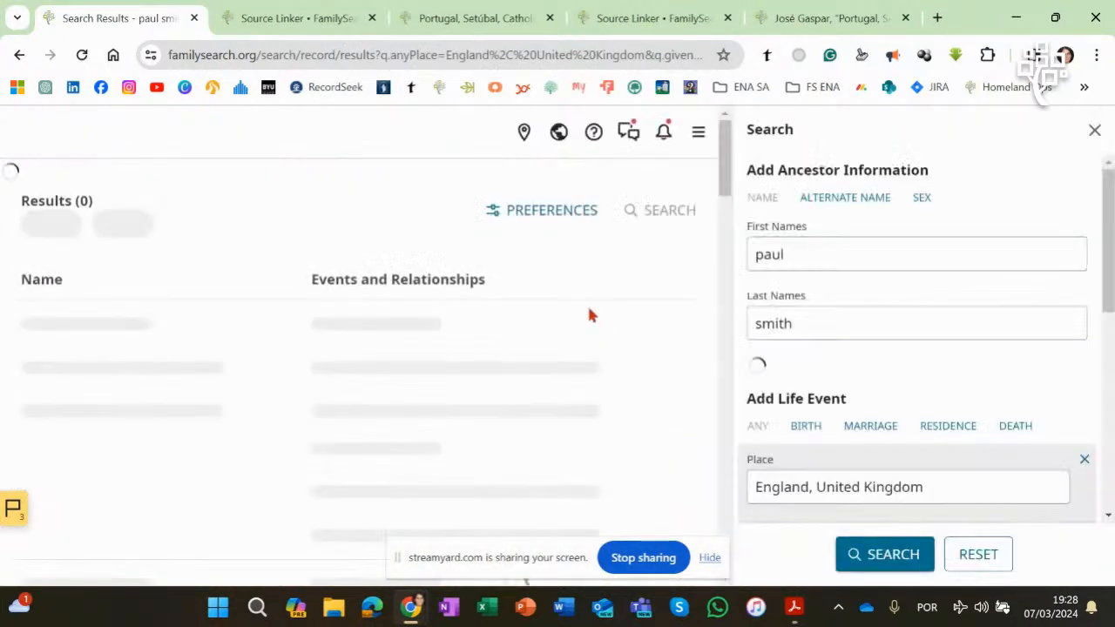
pyautogui.click(1083, 136)
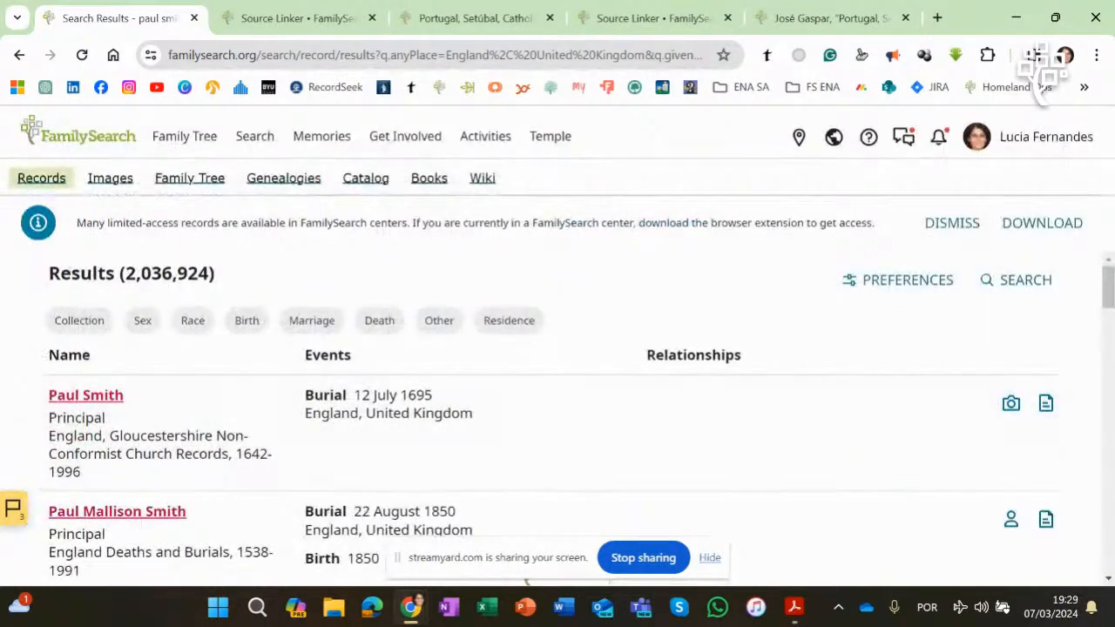
# Step: Look through the results, open the record of the 12 July 1695 burial, and start attaching it to the family tree
pyautogui.scroll(-2, 1109, 294)
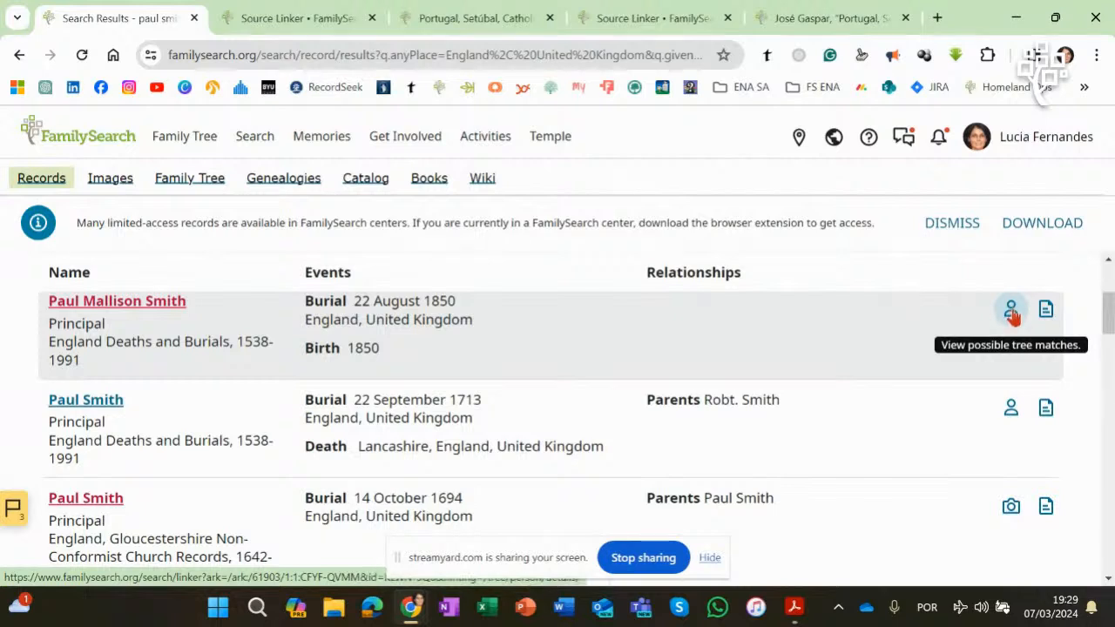
pyautogui.moveTo(1109, 324); pyautogui.dragTo(1111, 303)
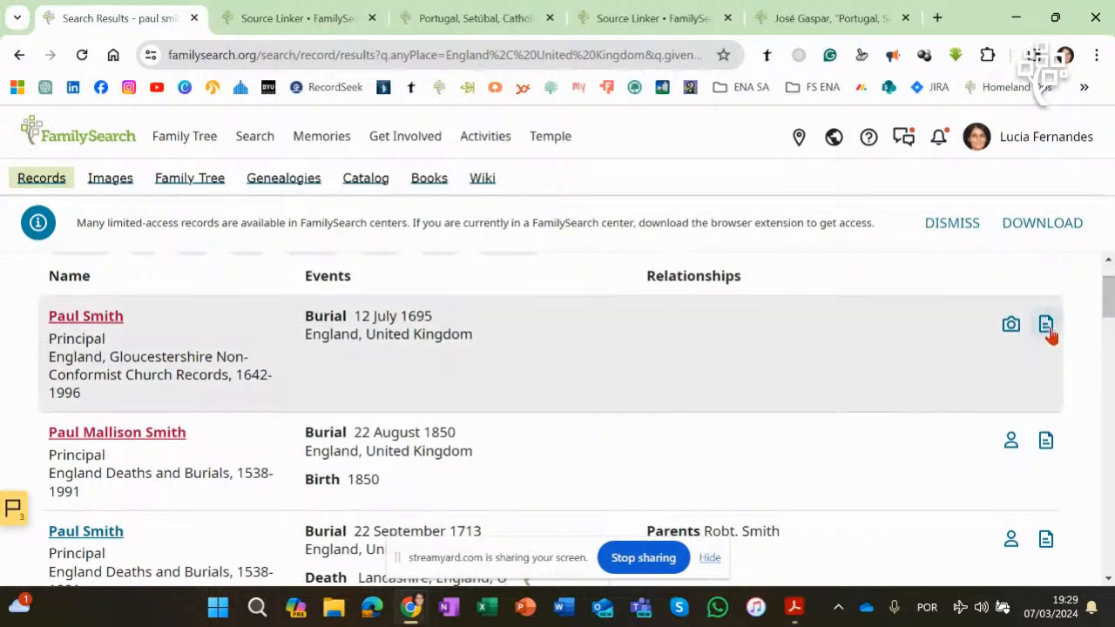
pyautogui.click(1047, 331)
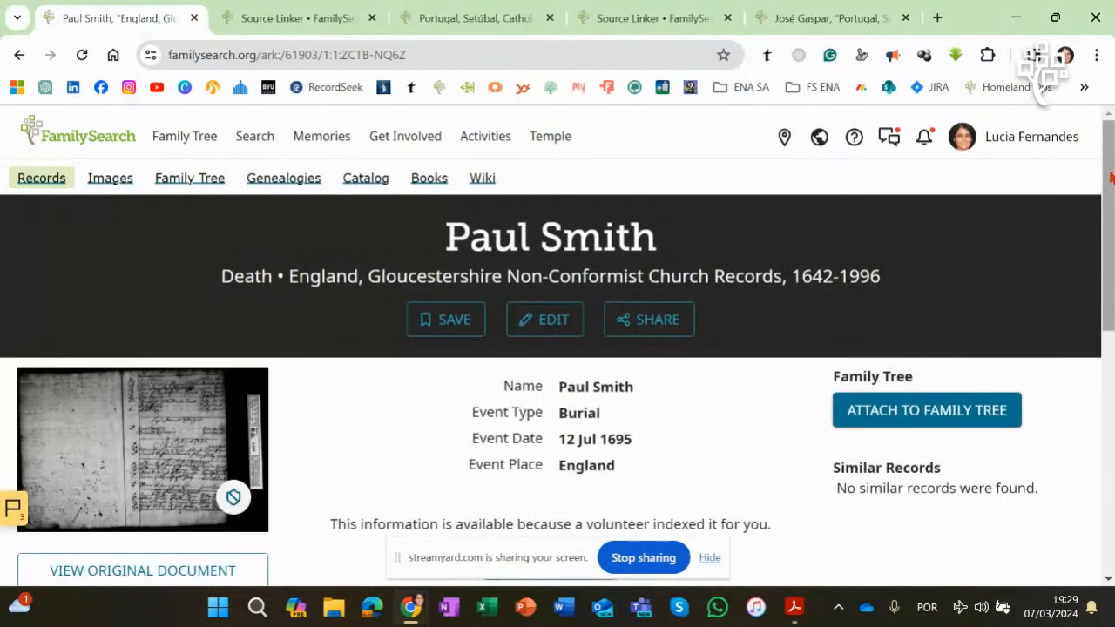
pyautogui.scroll(-2, 948, 277)
pyautogui.click(947, 277)
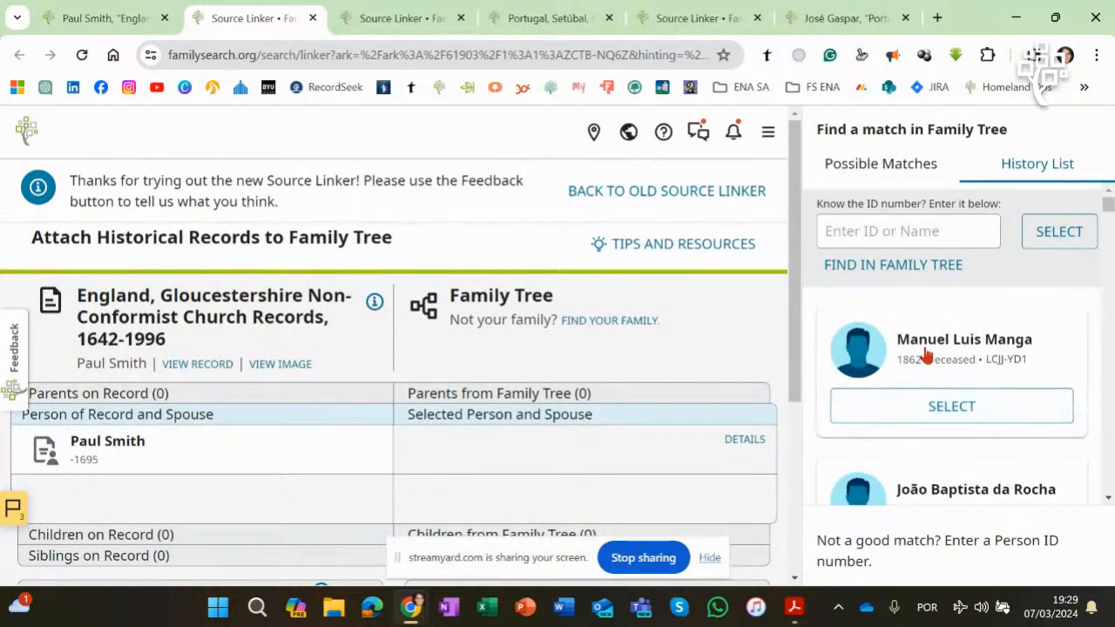
# Step: Examine the History List and Possible Matches for a tree person matching the burial record, and close this Source Linker page
pyautogui.moveTo(1111, 209); pyautogui.dragTo(1111, 245)
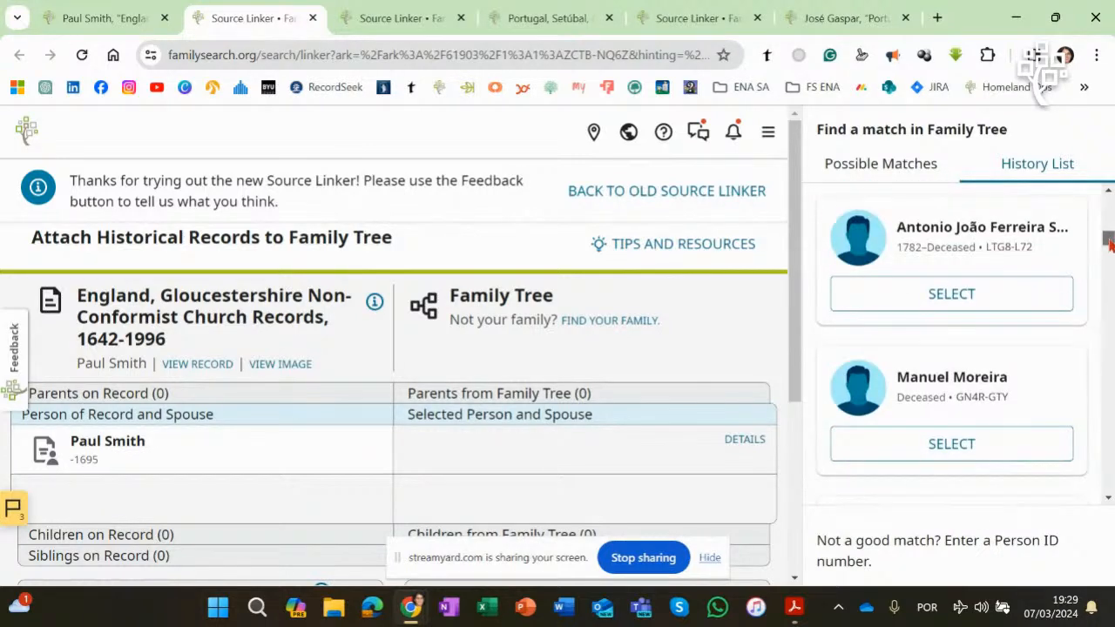
pyautogui.click(873, 167)
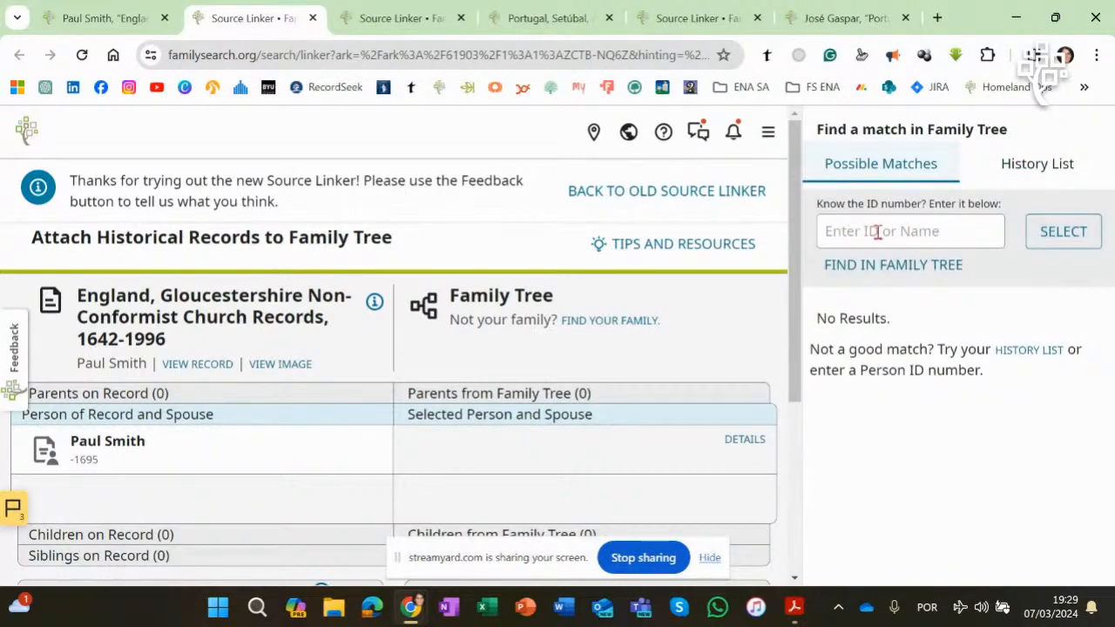
pyautogui.moveTo(796, 331); pyautogui.dragTo(794, 424)
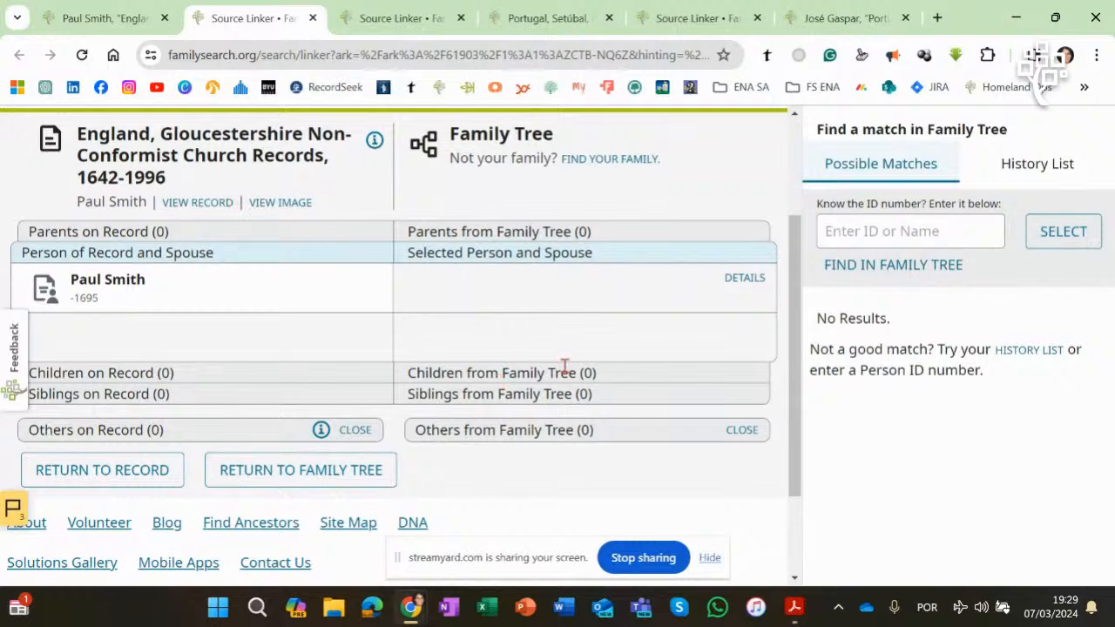
pyautogui.click(1056, 165)
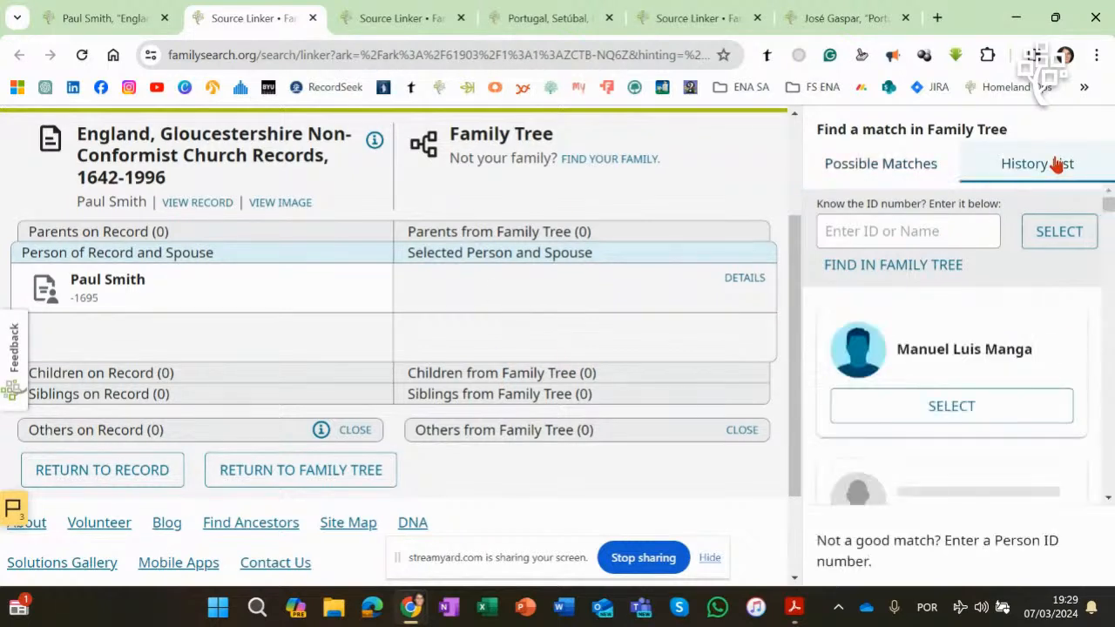
pyautogui.moveTo(1109, 209); pyautogui.dragTo(1110, 257)
pyautogui.click(968, 415)
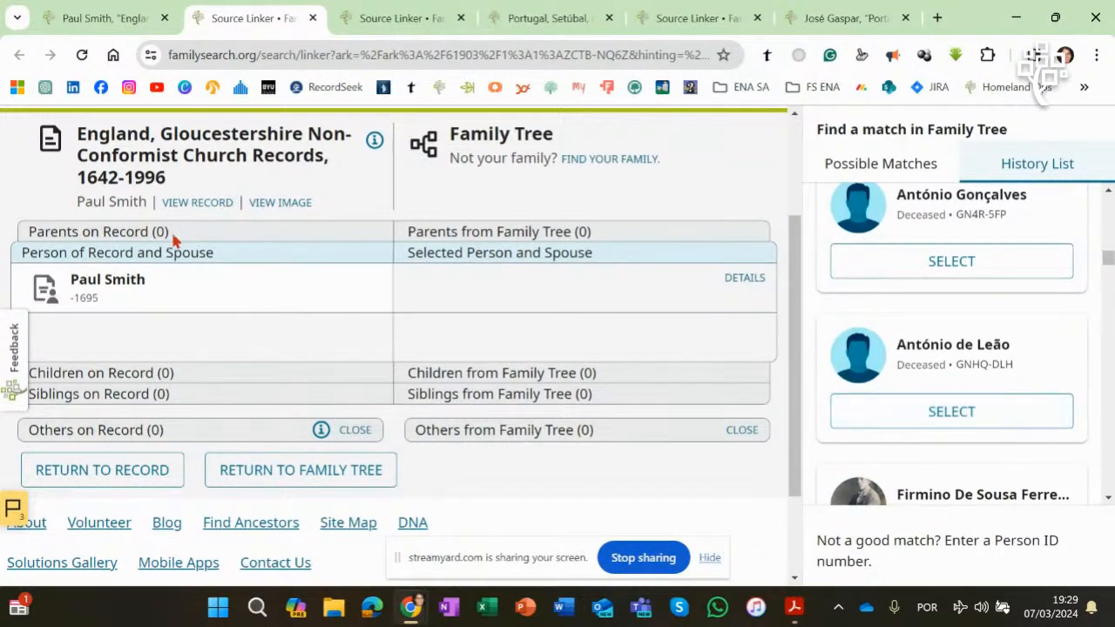
pyautogui.scroll(2, 731, 344)
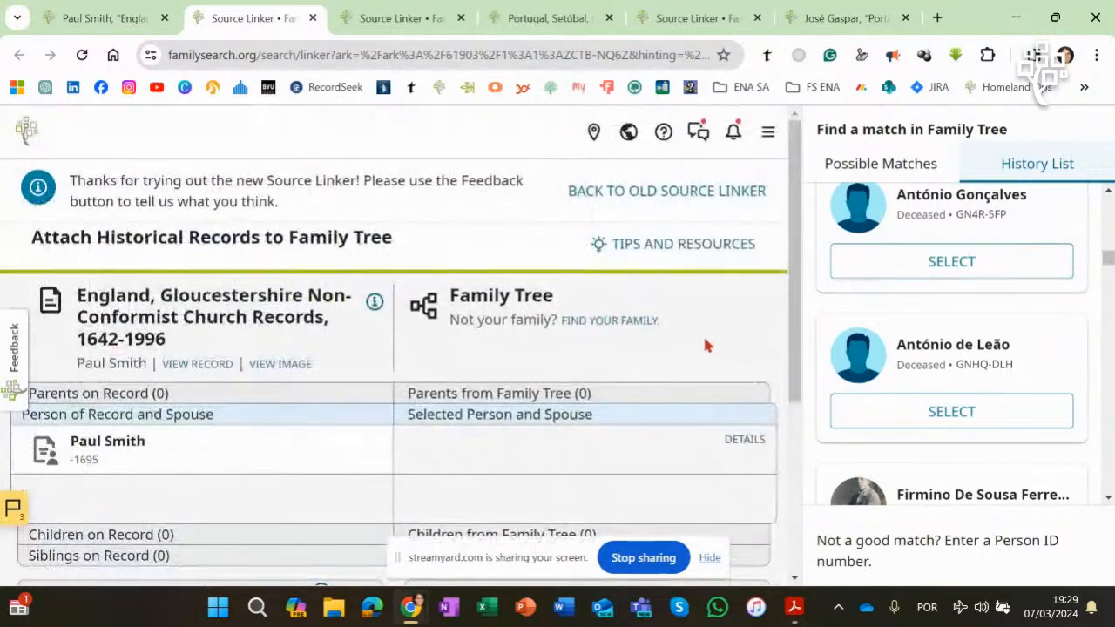
pyautogui.click(312, 17)
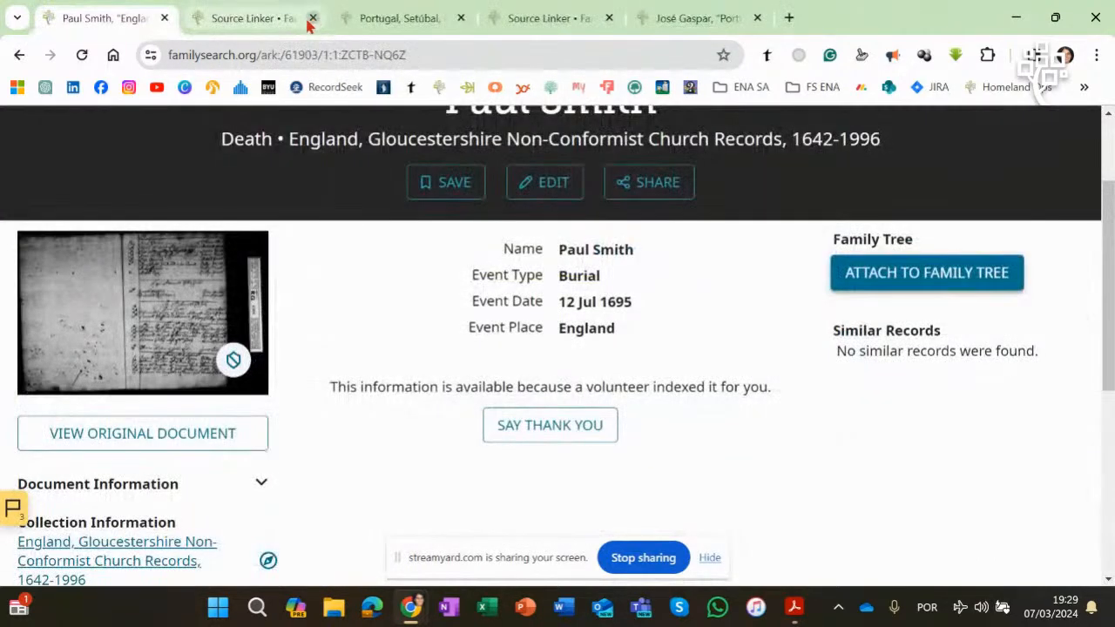
# Step: On the open 1893 christening record, view the summary card of its family tree person and close it
pyautogui.click(676, 18)
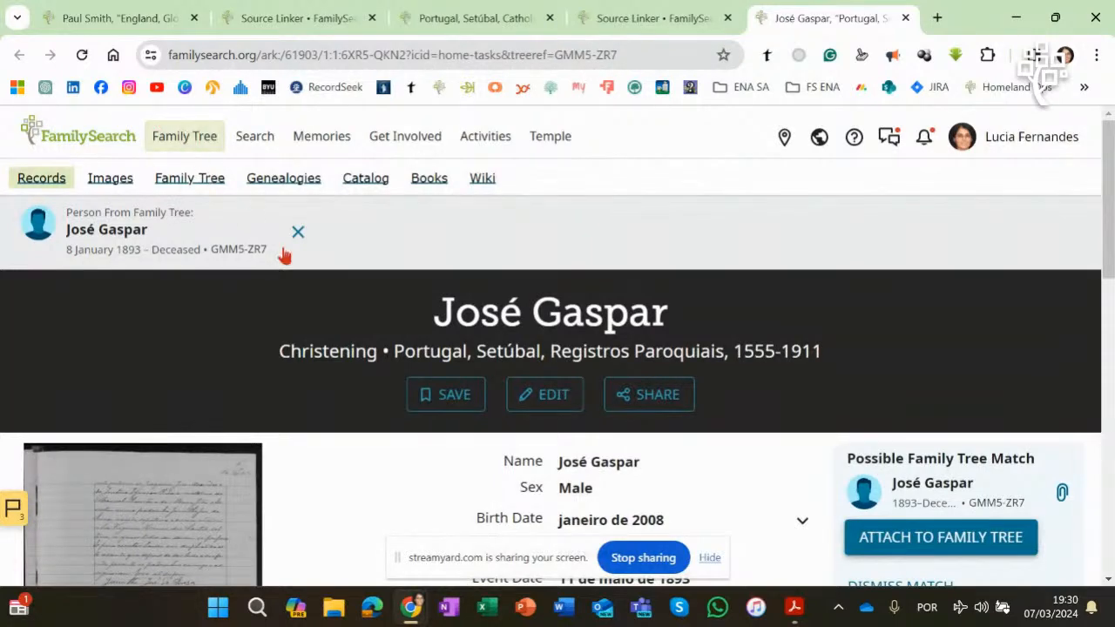
pyautogui.click(113, 232)
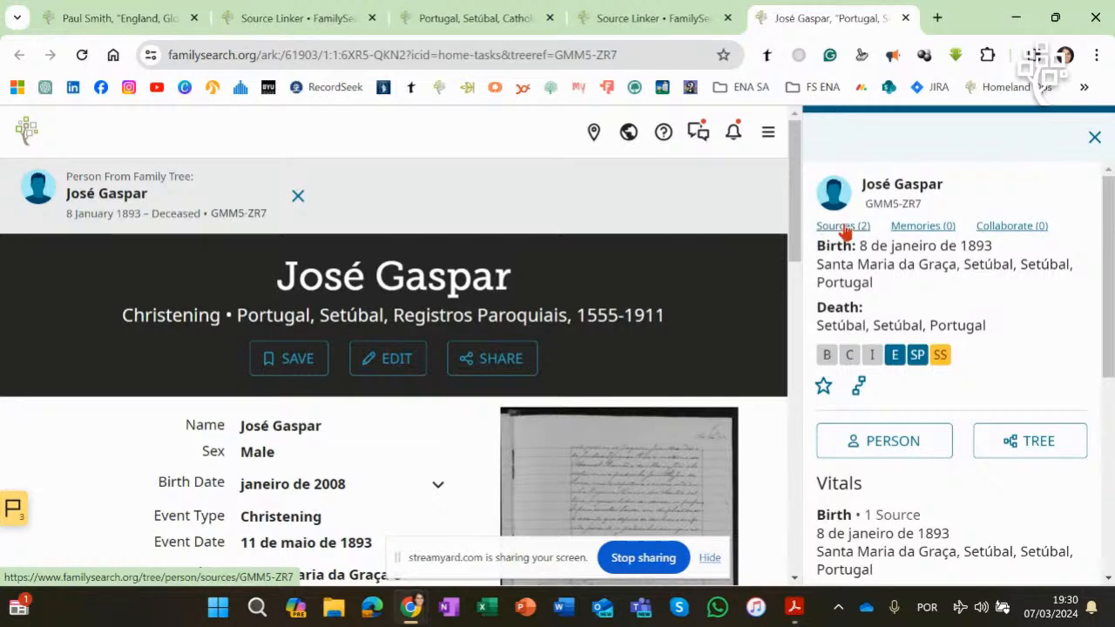
pyautogui.click(1093, 138)
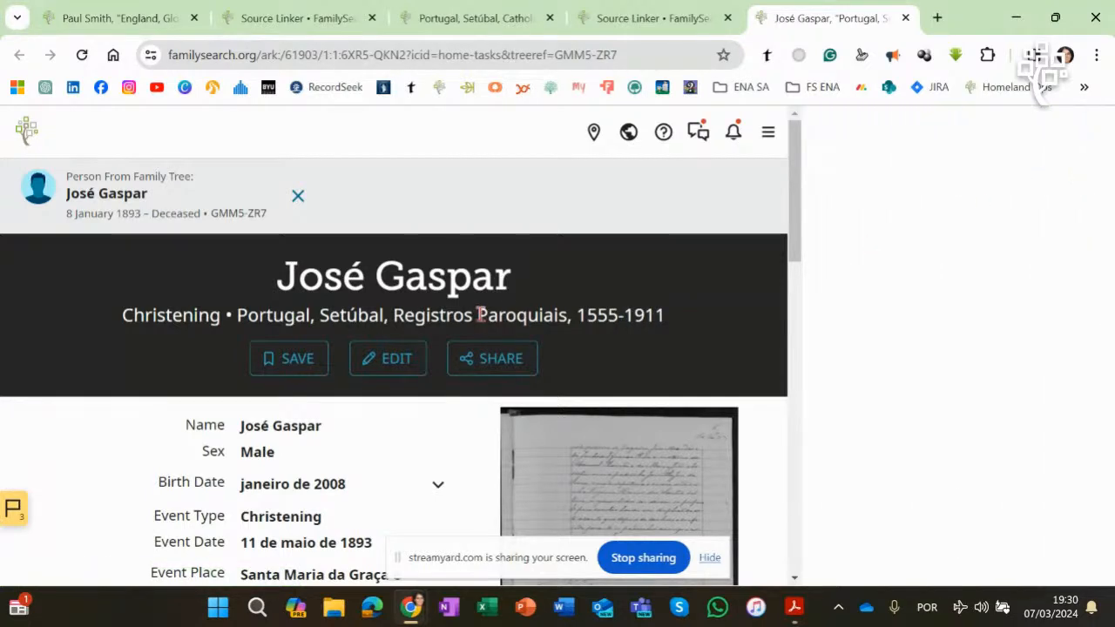
# Step: Go from the 1695 burial record's page to the landscape pedigree of the family tree
pyautogui.click(113, 20)
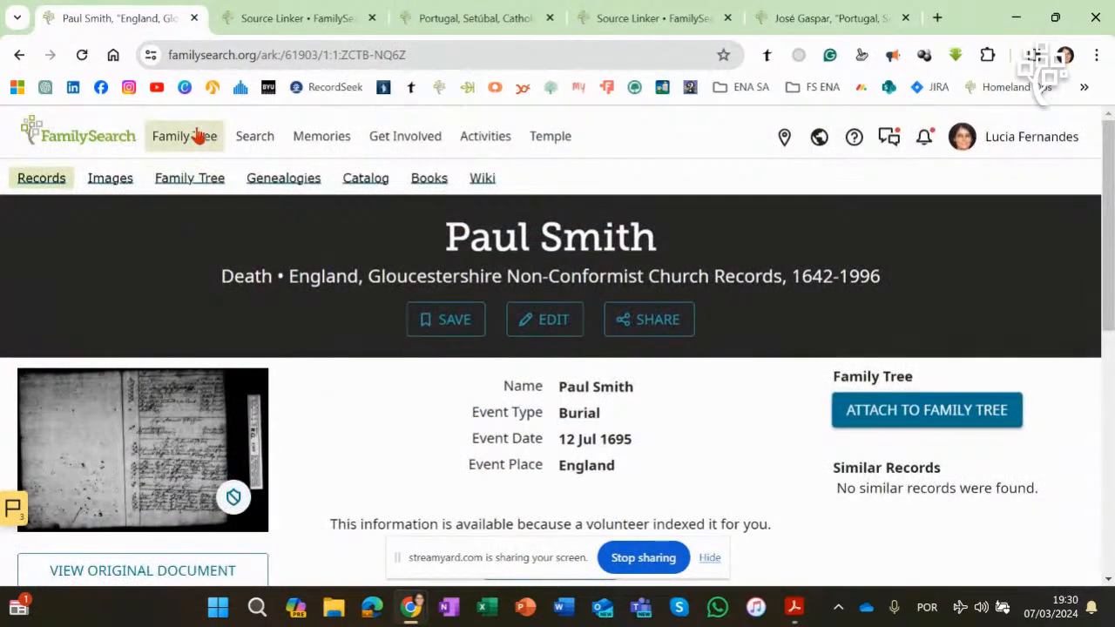
pyautogui.click(200, 137)
pyautogui.click(175, 230)
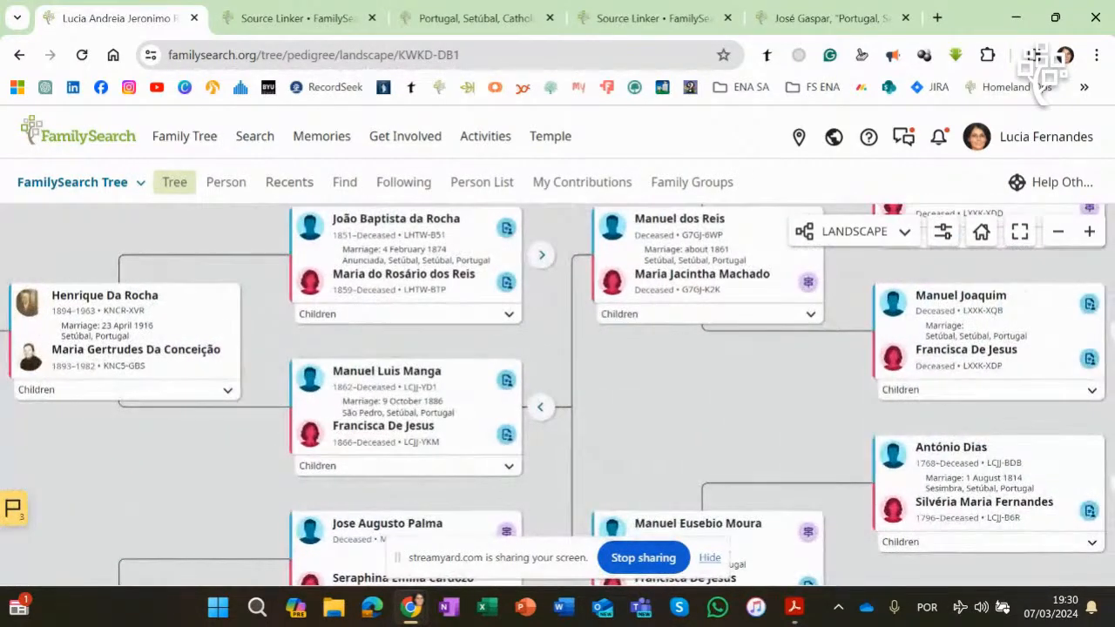
# Step: In the landscape pedigree, view the record hints of the wife born in 1796 and close them
pyautogui.moveTo(726, 398); pyautogui.dragTo(599, 467)
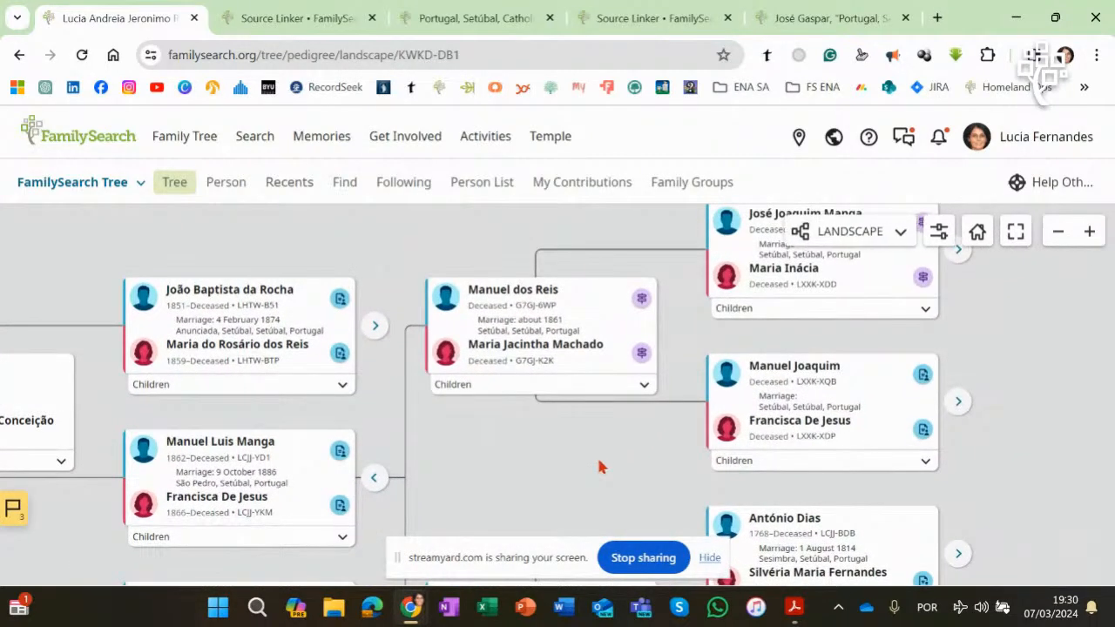
pyautogui.moveTo(1011, 449); pyautogui.dragTo(870, 282)
pyautogui.moveTo(898, 389); pyautogui.dragTo(1066, 465)
pyautogui.moveTo(623, 396); pyautogui.dragTo(450, 374)
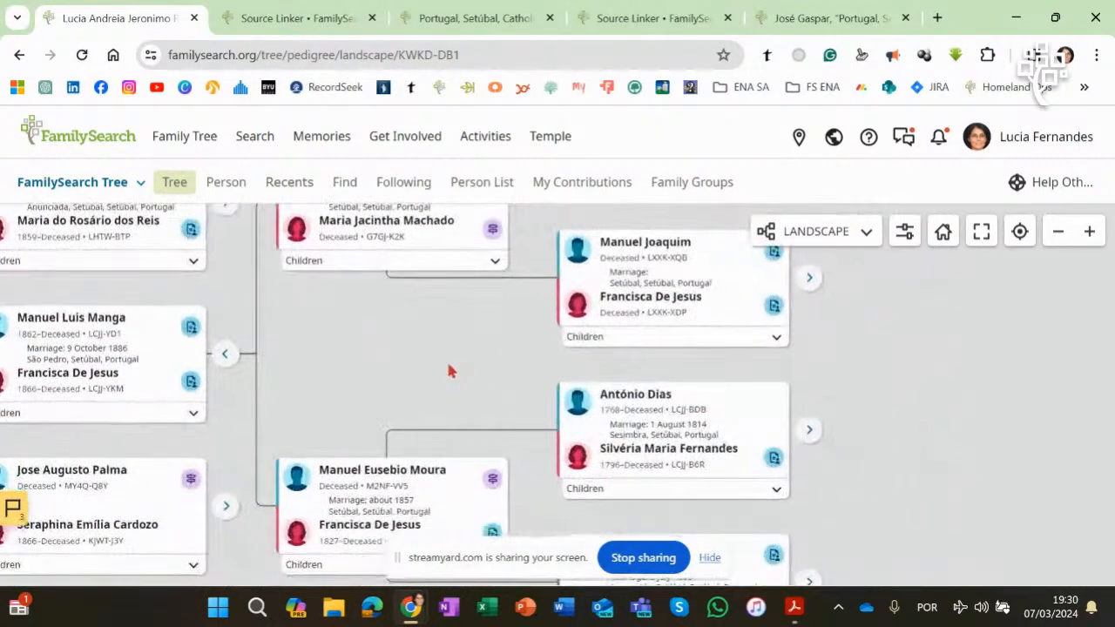
pyautogui.click(774, 459)
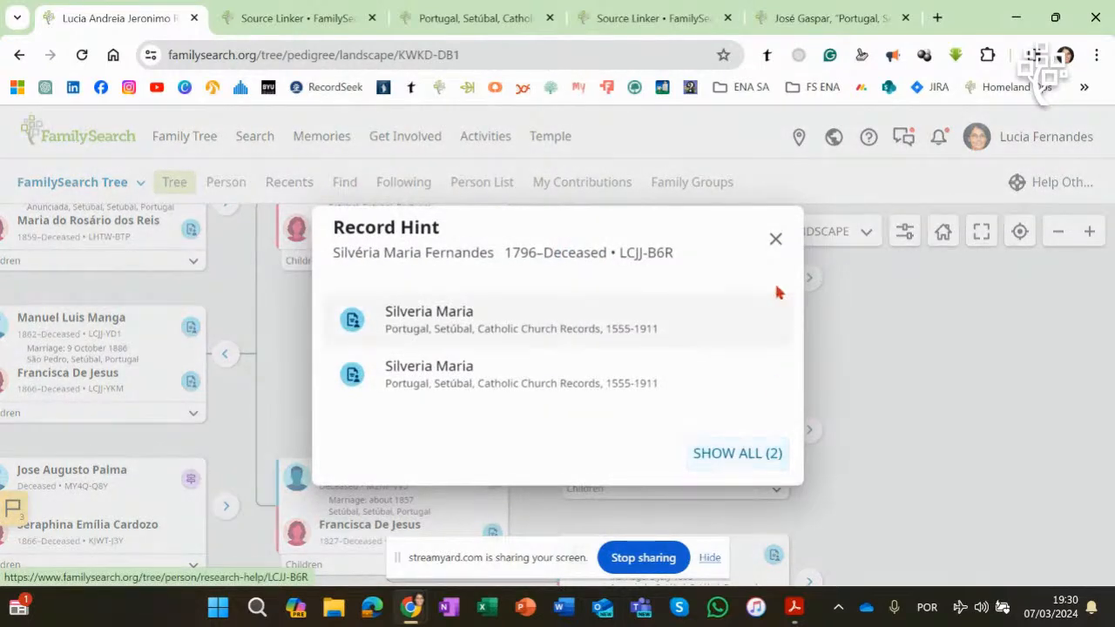
pyautogui.click(773, 240)
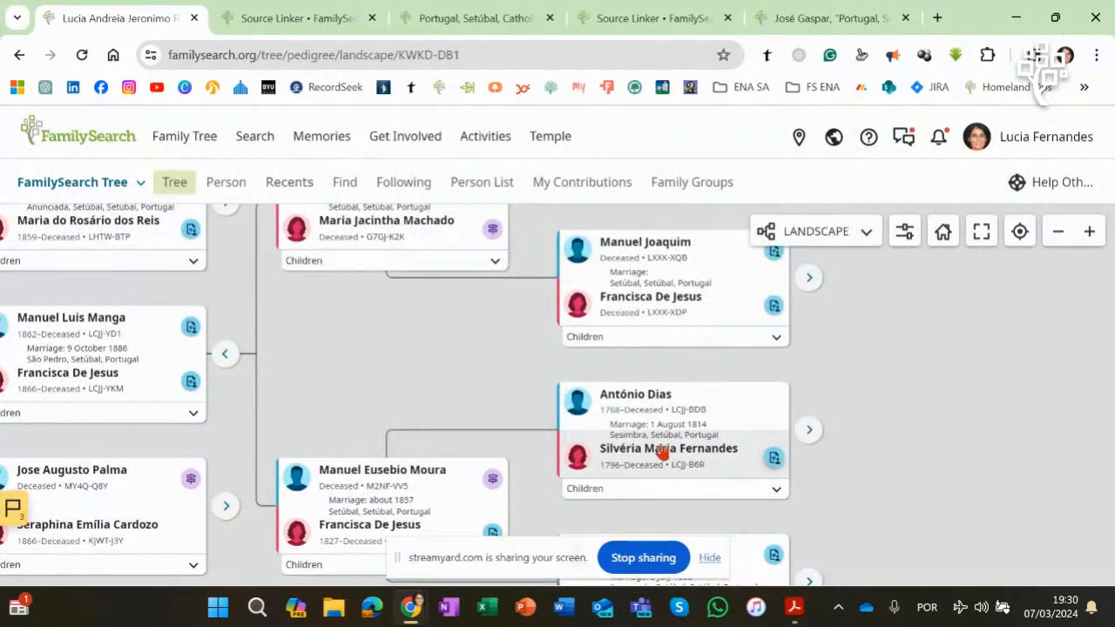
# Step: Open the person page of the 1796-born wife's husband from his summary card in the pedigree
pyautogui.moveTo(676, 416); pyautogui.dragTo(740, 429)
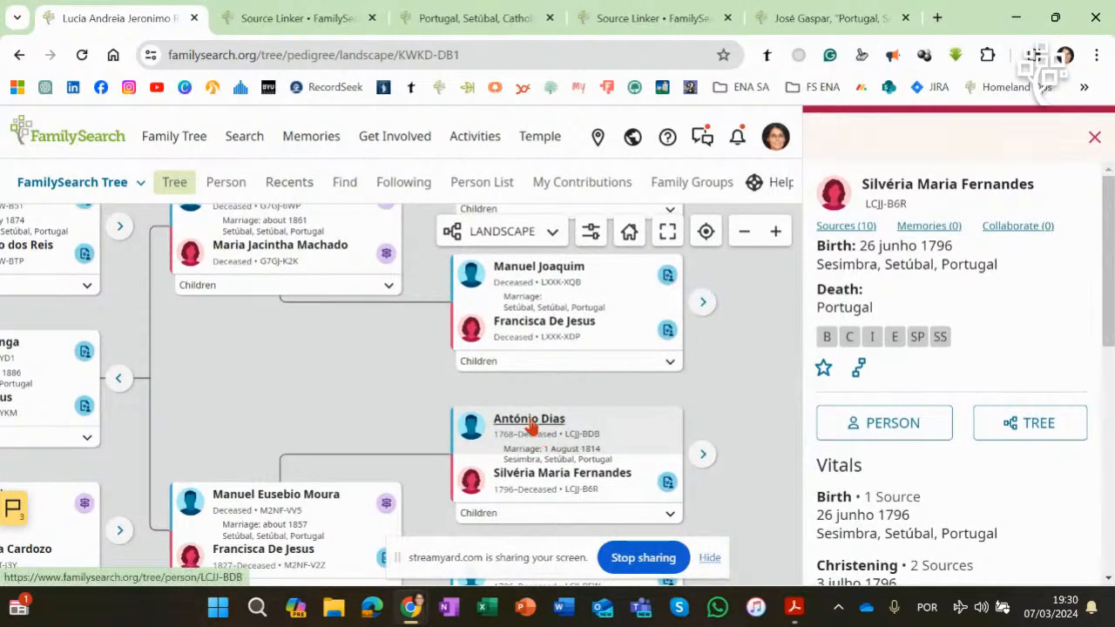
pyautogui.click(528, 422)
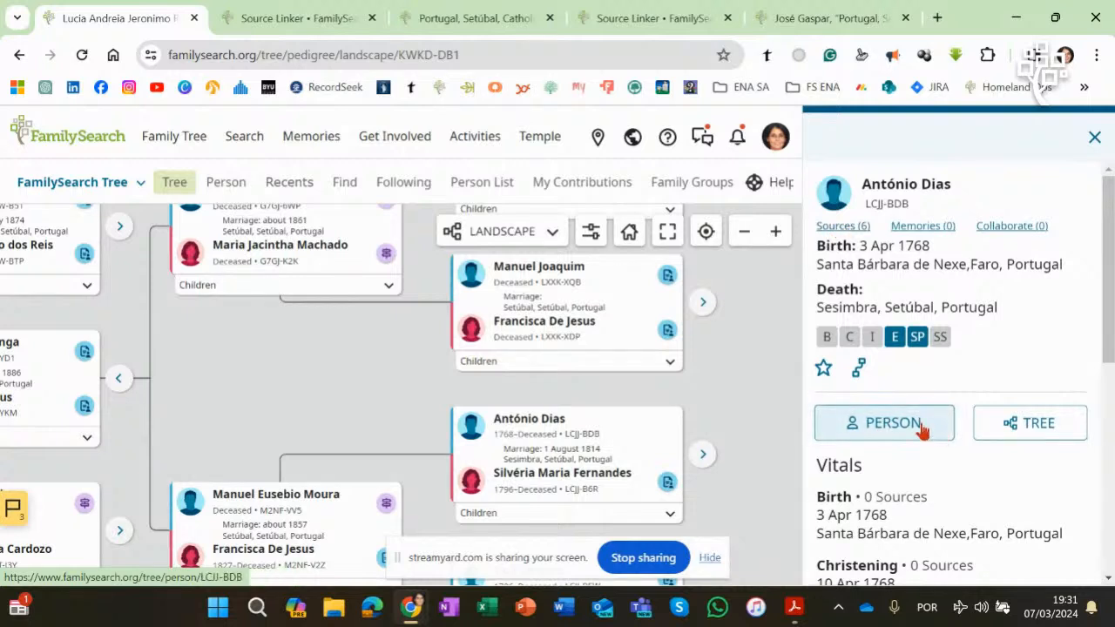
pyautogui.click(889, 424)
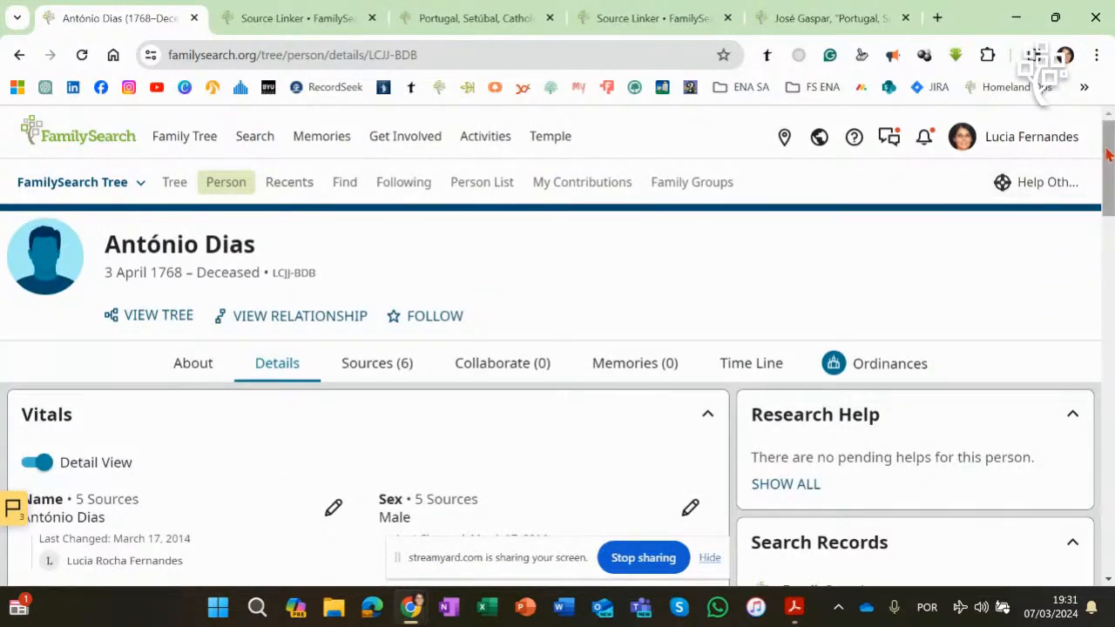
# Step: Look over the husband's vitals and family members, and briefly view his sources beside the details before closing them
pyautogui.scroll(-1, 1109, 168)
pyautogui.scroll(-3, 1109, 167)
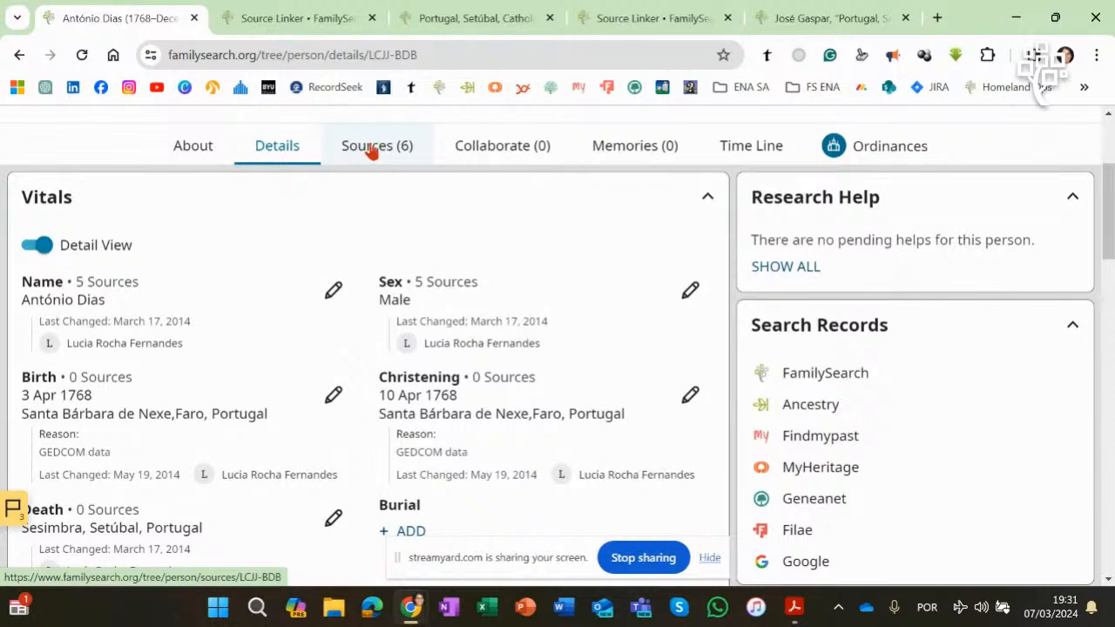
pyautogui.moveTo(1110, 191); pyautogui.dragTo(1110, 369)
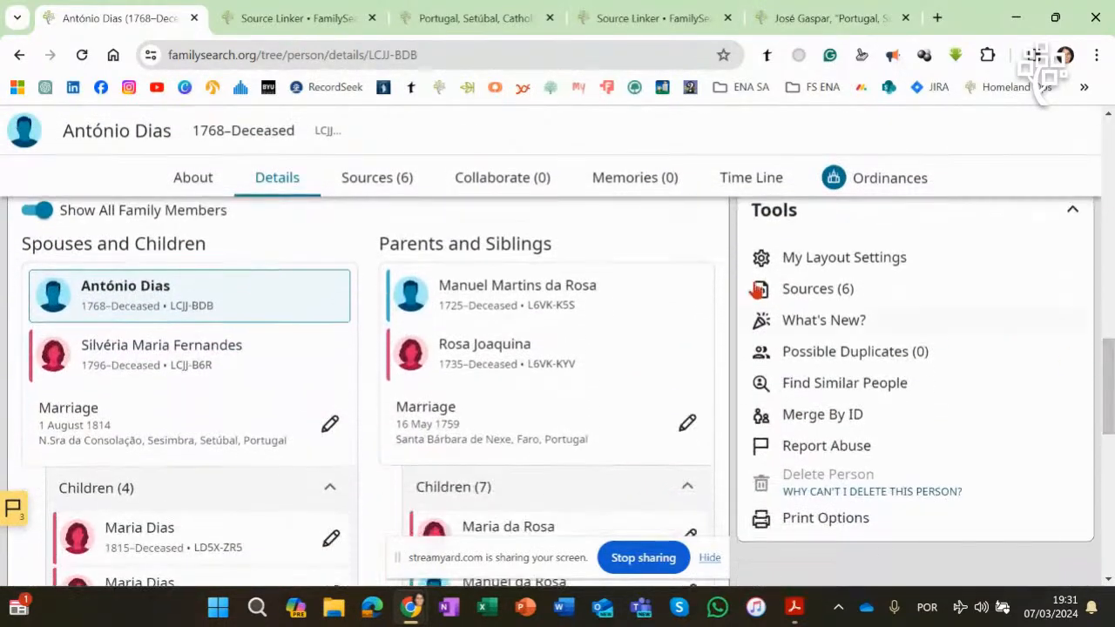
pyautogui.click(827, 293)
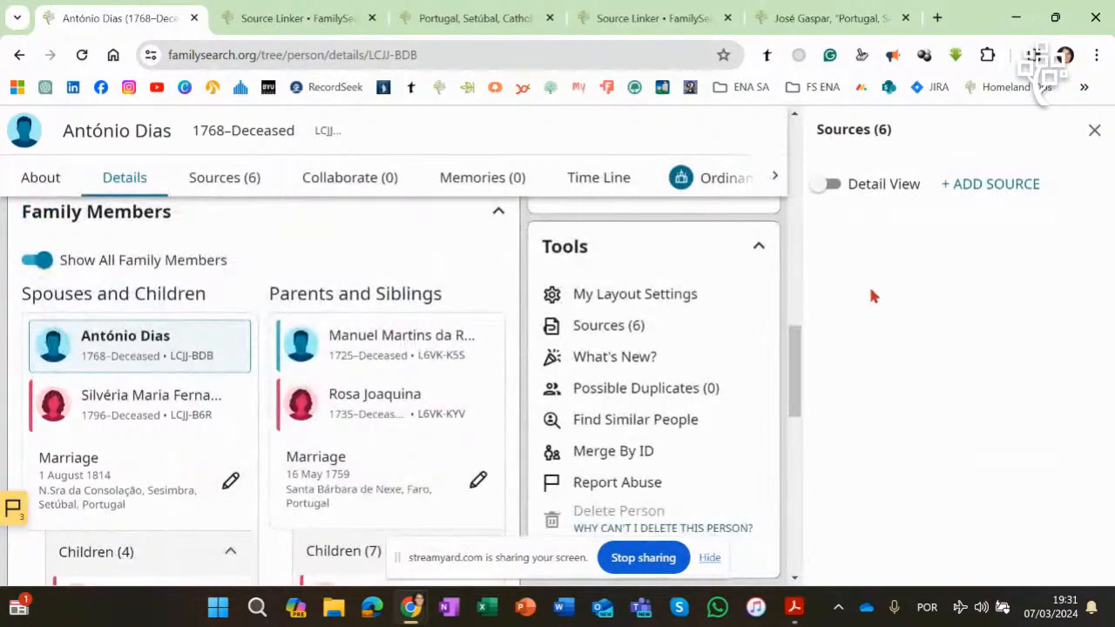
pyautogui.moveTo(1108, 197); pyautogui.dragTo(1108, 273)
pyautogui.click(1094, 129)
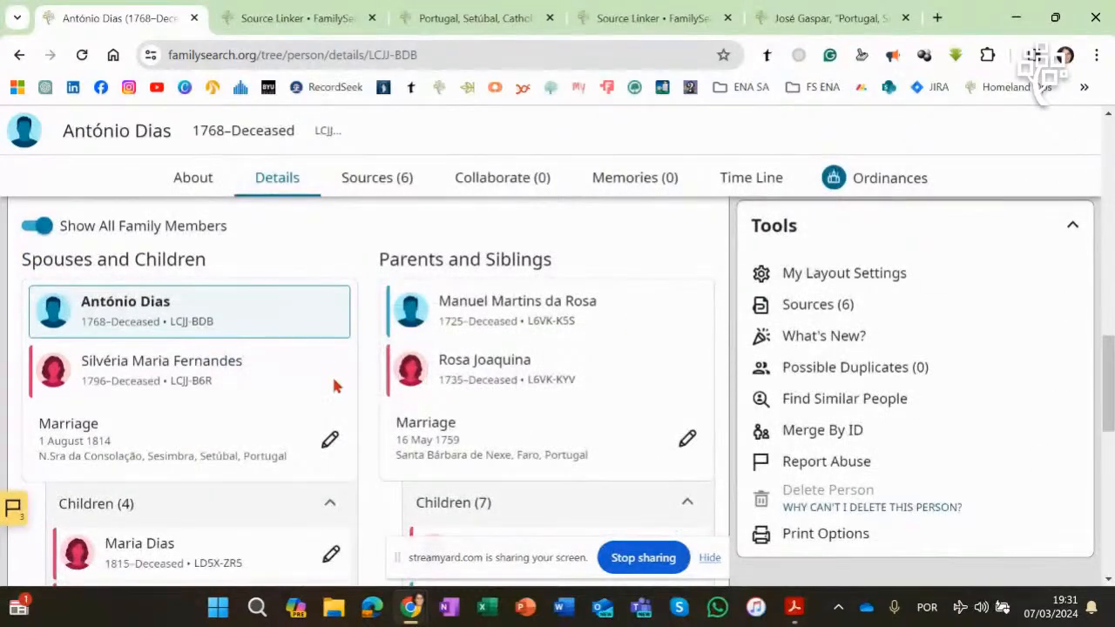
# Step: View the couple relationship behind the 1 August 1814 marriage, including its events, facts and sources, and close it
pyautogui.click(330, 441)
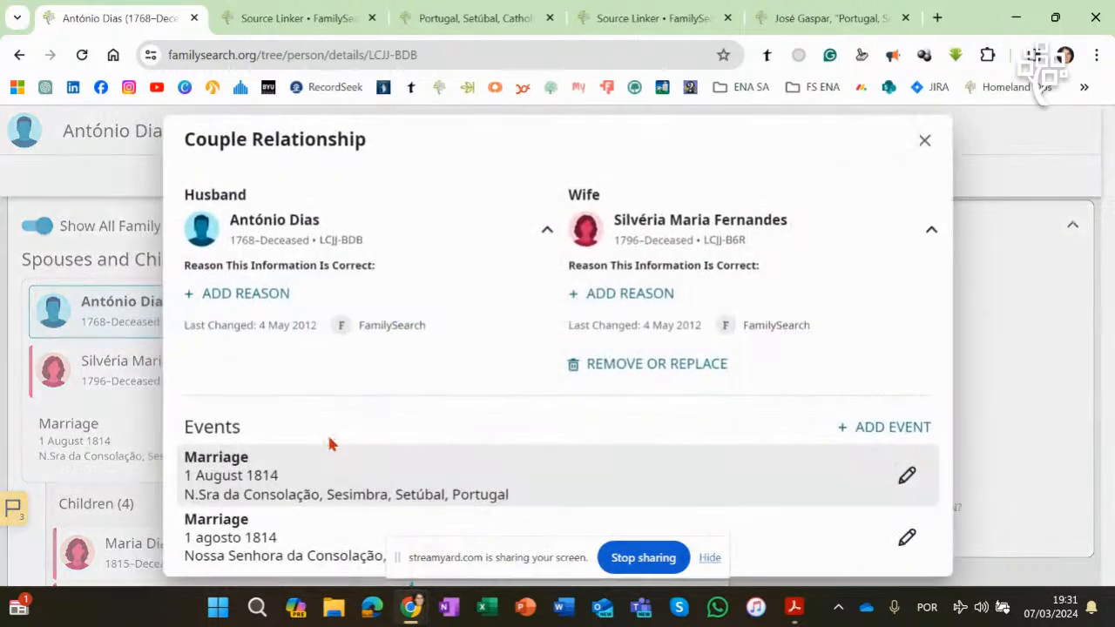
pyautogui.moveTo(949, 285); pyautogui.dragTo(941, 442)
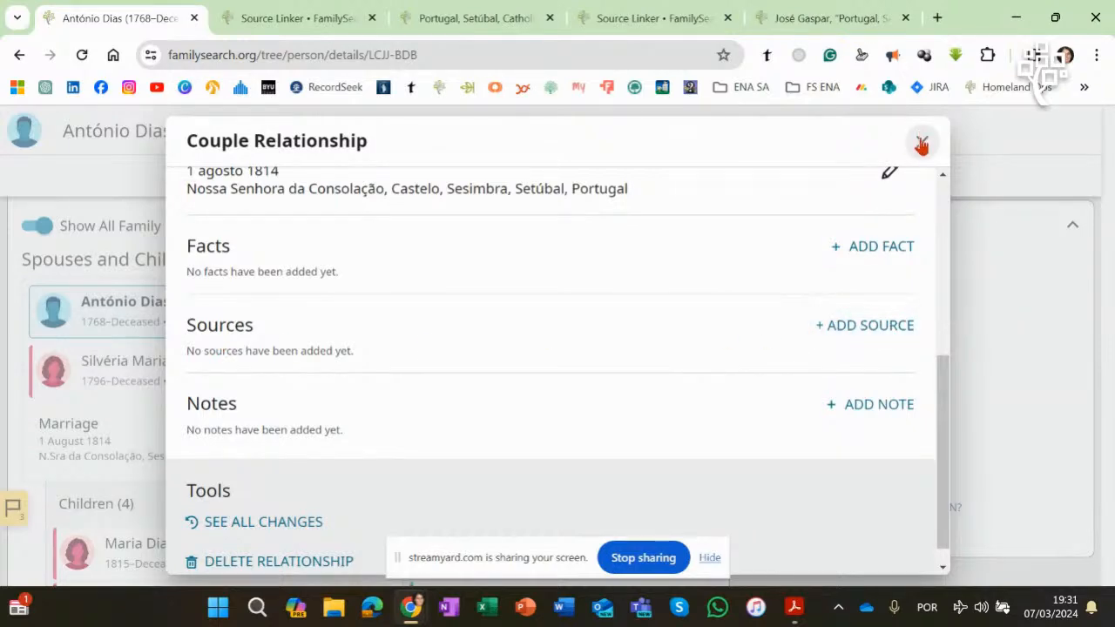
pyautogui.click(921, 143)
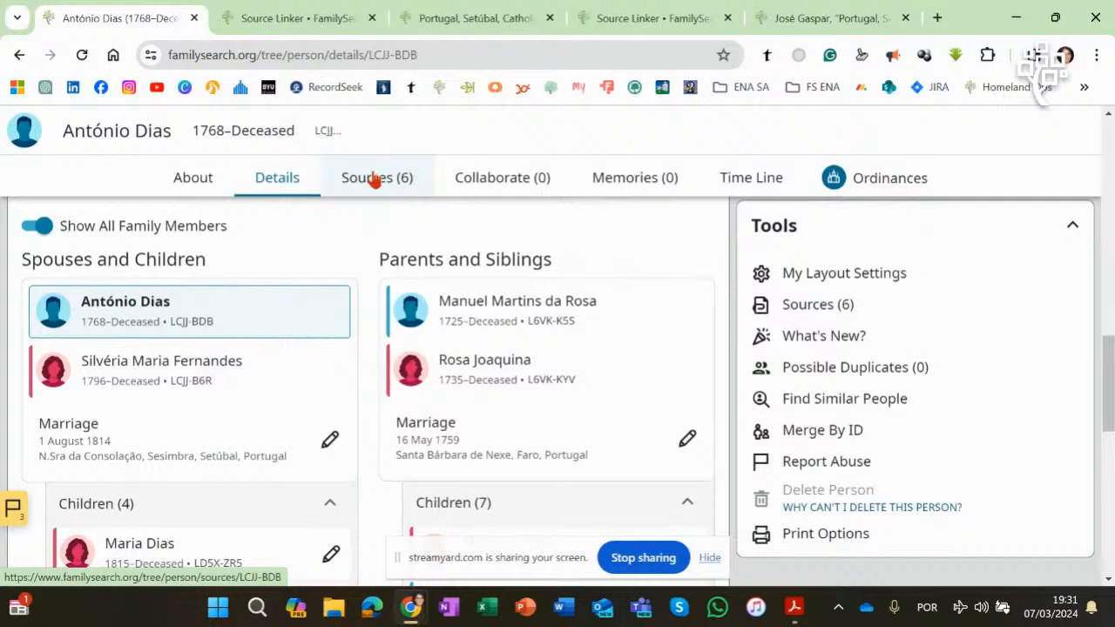
# Step: Go to the person's Sources page, examine the blank Create Source form down to its vital tags, and close it
pyautogui.click(373, 178)
pyautogui.moveTo(1104, 214); pyautogui.dragTo(1111, 300)
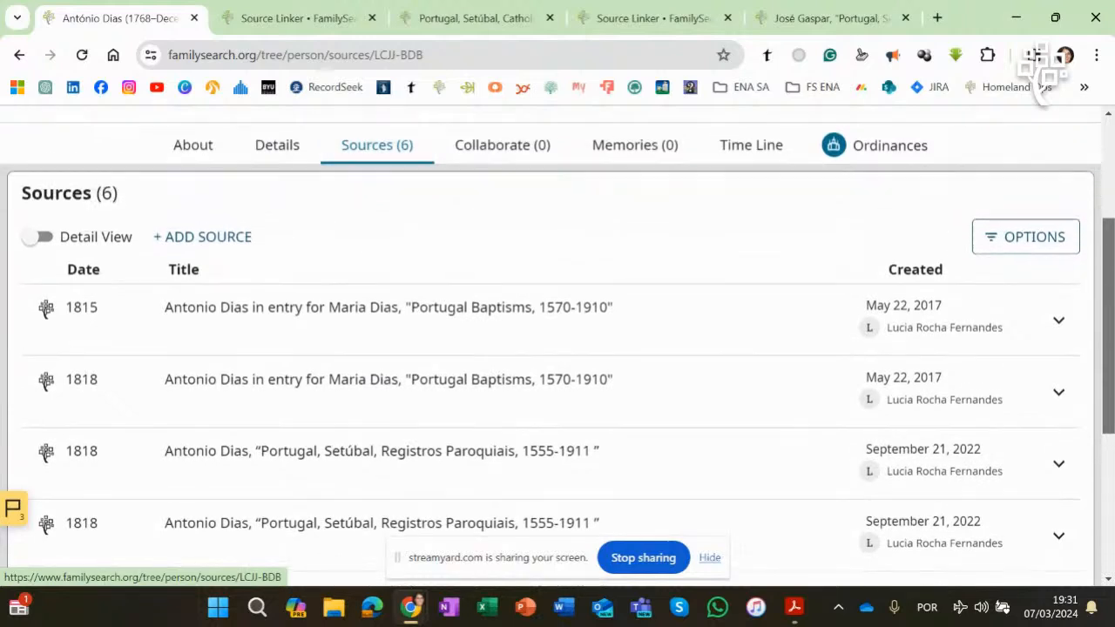
pyautogui.click(200, 239)
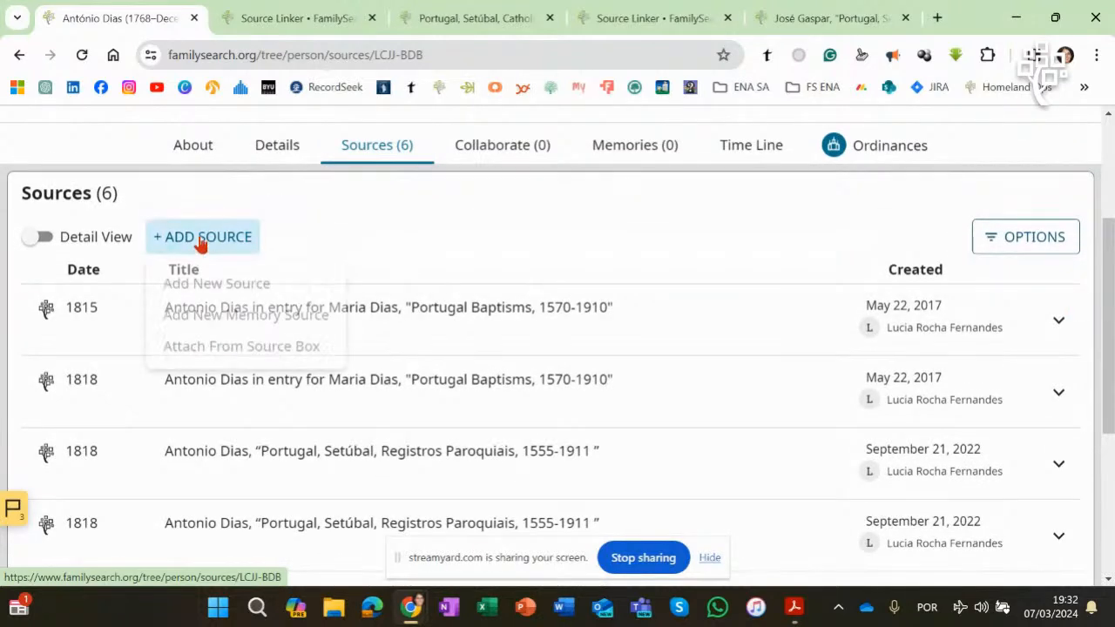
pyautogui.click(268, 290)
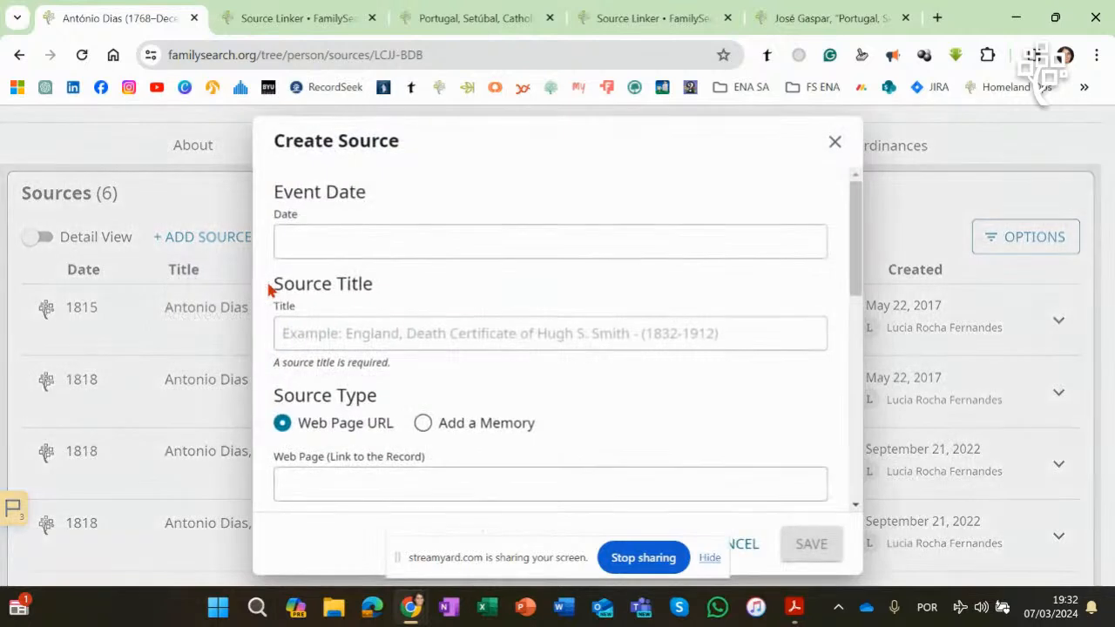
pyautogui.moveTo(861, 223); pyautogui.dragTo(858, 431)
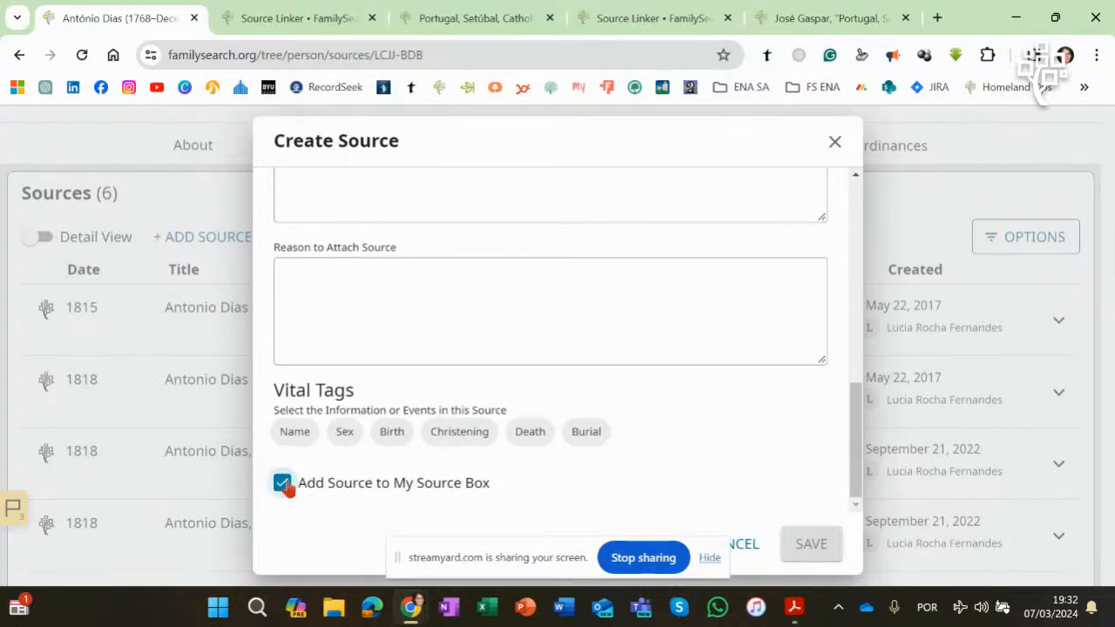
pyautogui.click(836, 144)
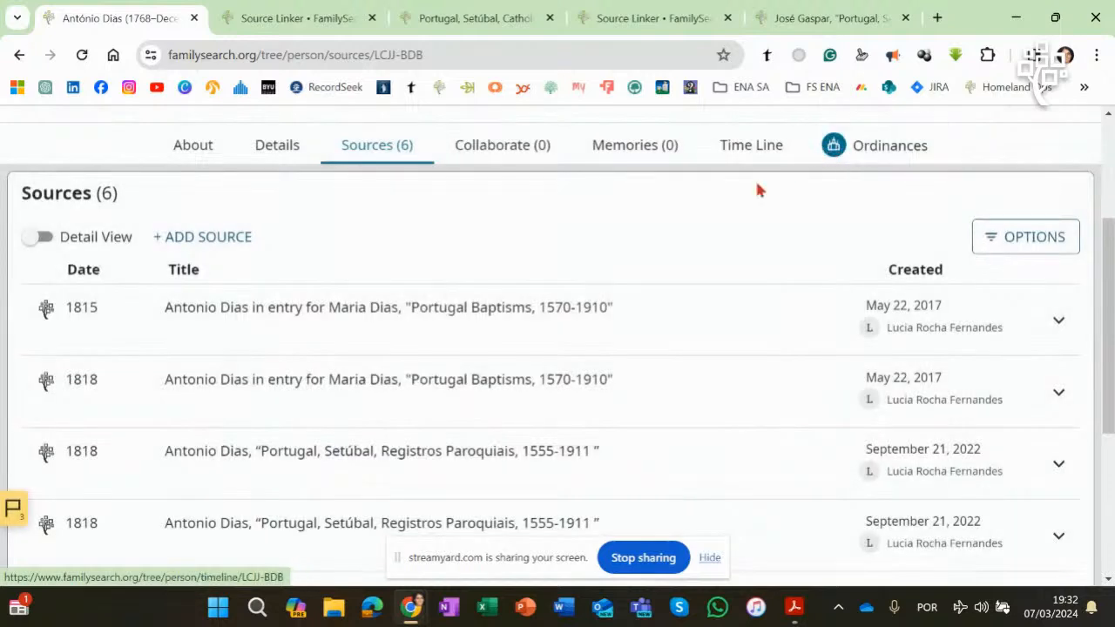
# Step: Start attaching a source from the Source Box and look through its folders and saved sources
pyautogui.click(214, 239)
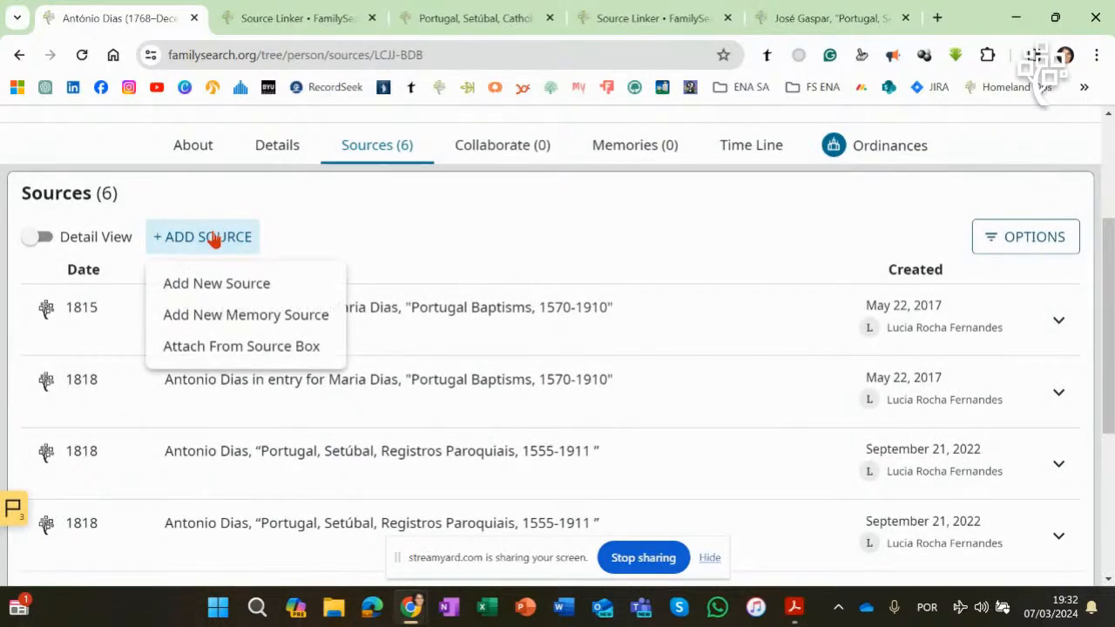
pyautogui.click(240, 347)
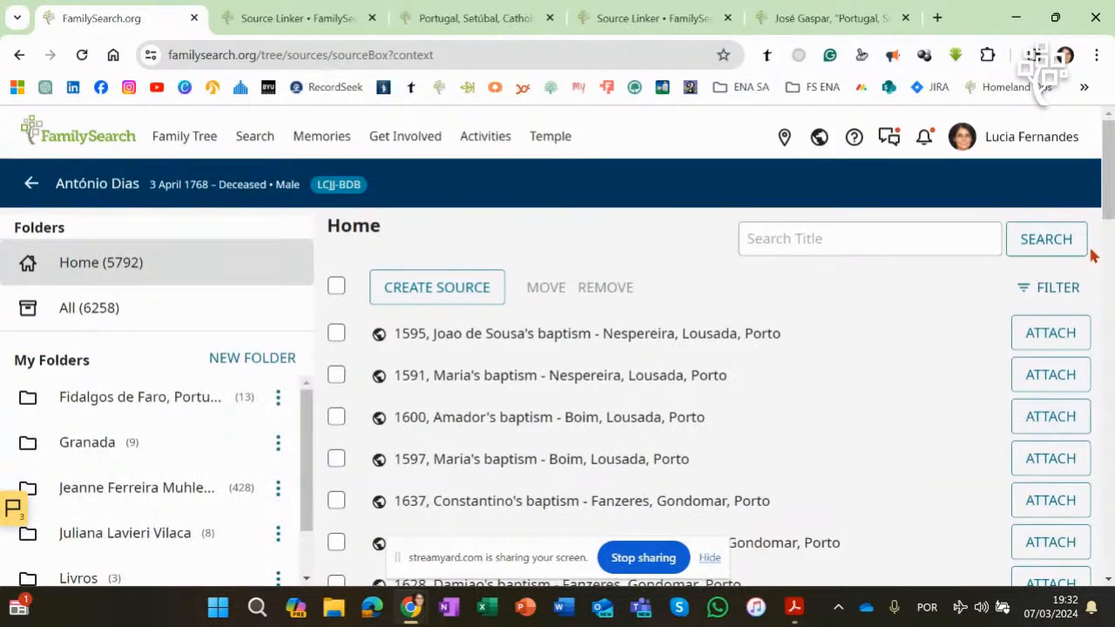
pyautogui.scroll(-1, 306, 418)
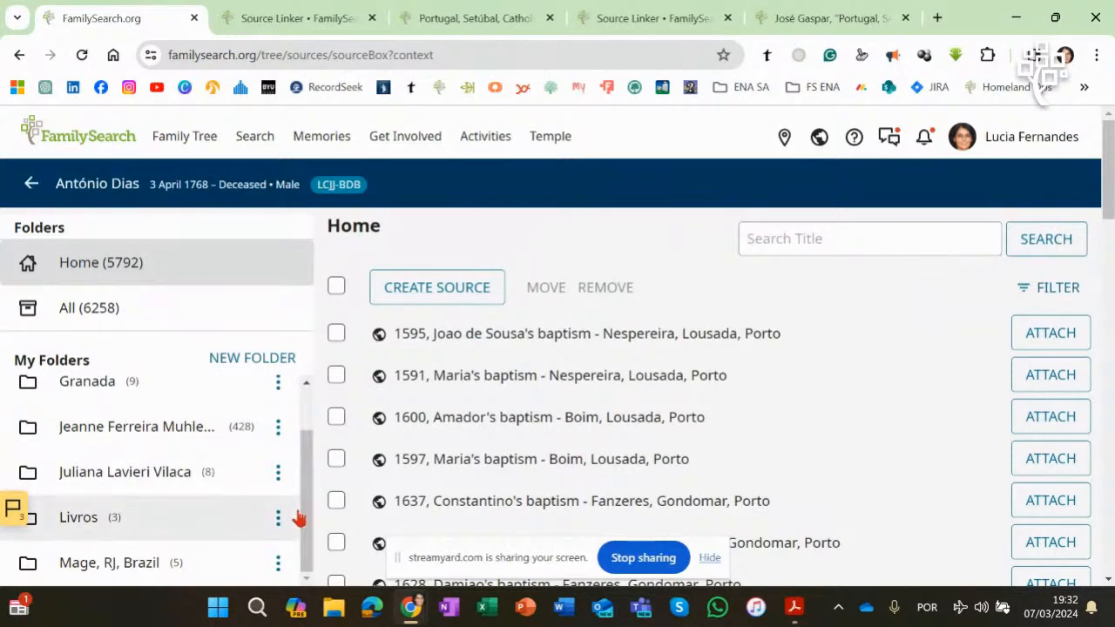
pyautogui.moveTo(305, 517); pyautogui.dragTo(304, 477)
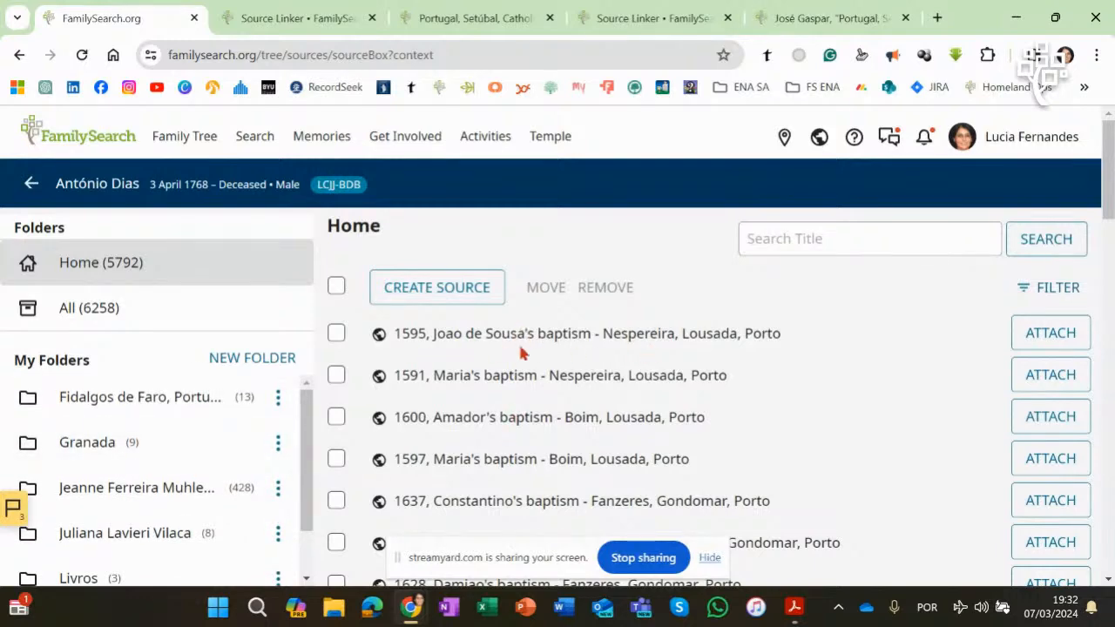
pyautogui.moveTo(1107, 196); pyautogui.dragTo(1107, 258)
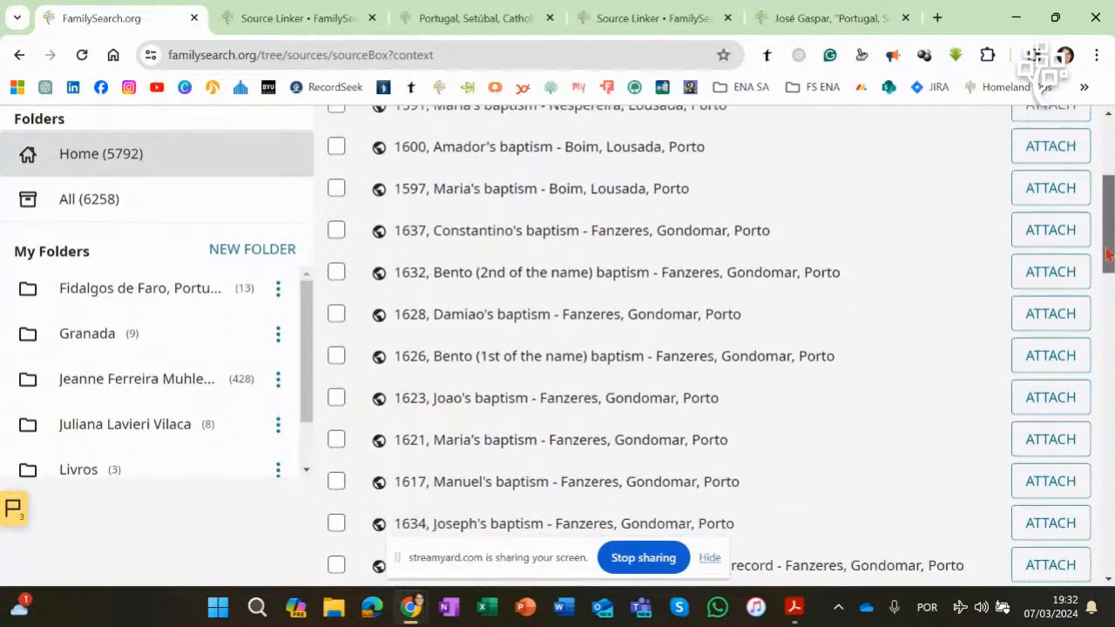
# Step: View the Attach Source form for the 1637 baptism in Fanzeres, close it, and return to the person's Sources page
pyautogui.click(1060, 235)
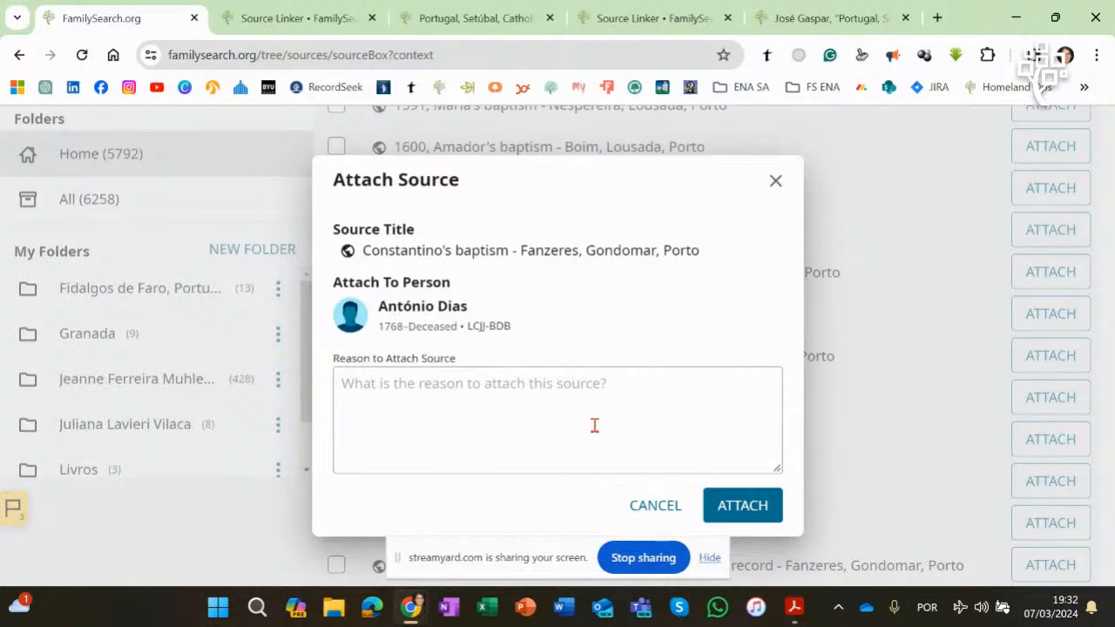
pyautogui.click(775, 181)
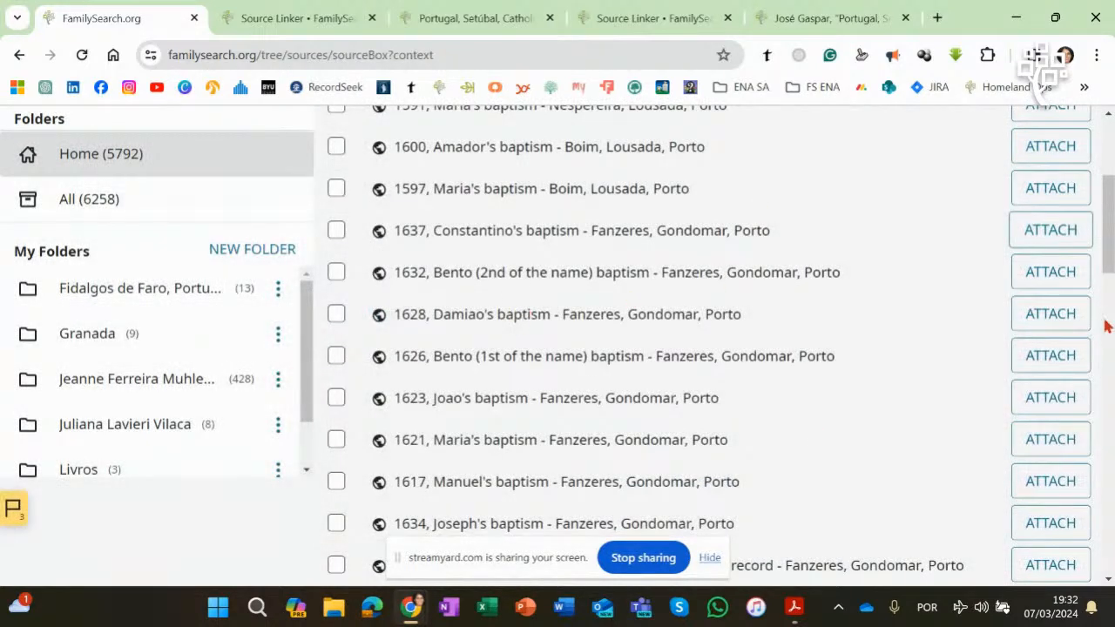
pyautogui.moveTo(1109, 216); pyautogui.dragTo(1109, 159)
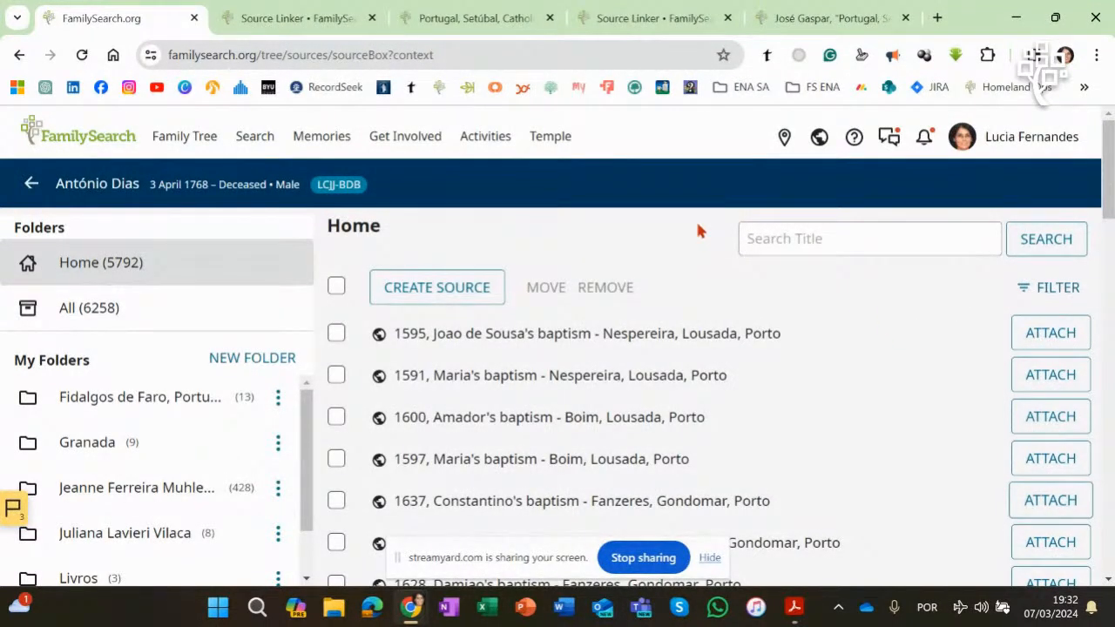
pyautogui.click(32, 184)
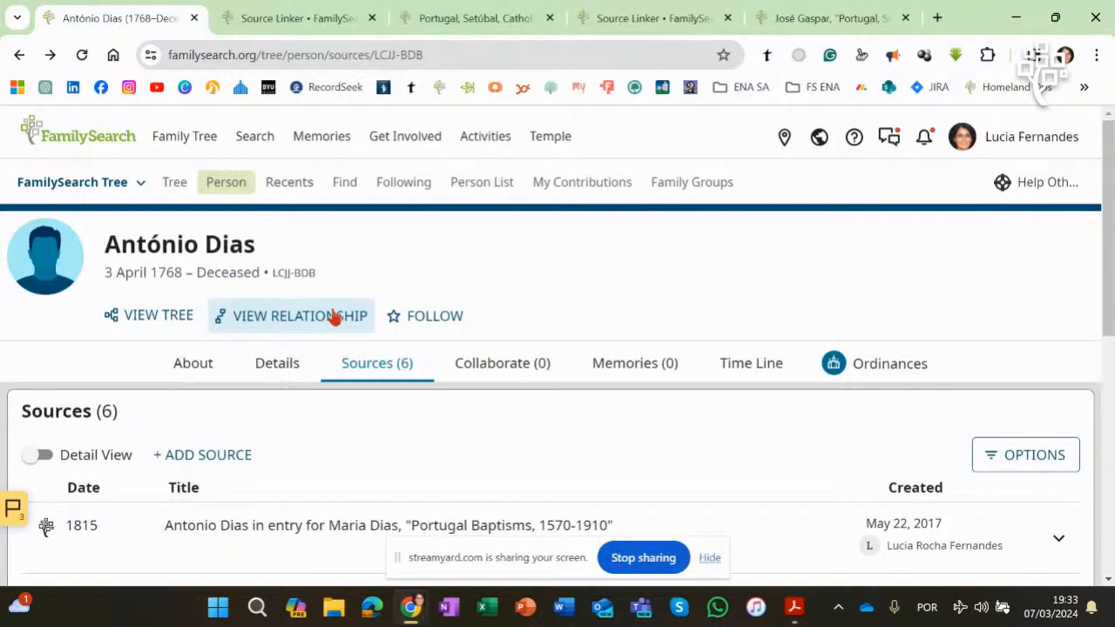
# Step: Look over the attached sources, switch their date sorting to descending, and set it back to ascending
pyautogui.moveTo(1109, 181); pyautogui.dragTo(1112, 297)
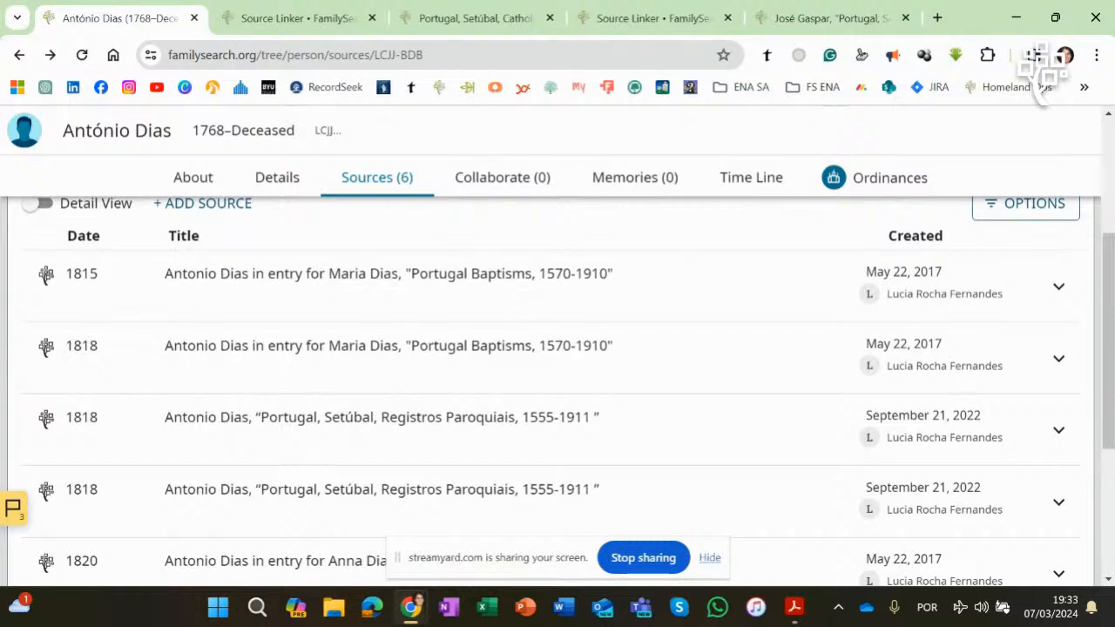
pyautogui.moveTo(1112, 369)
pyautogui.mouseDown()
pyautogui.moveTo(1112, 405)
pyautogui.moveTo(1111, 362)
pyautogui.mouseUp()
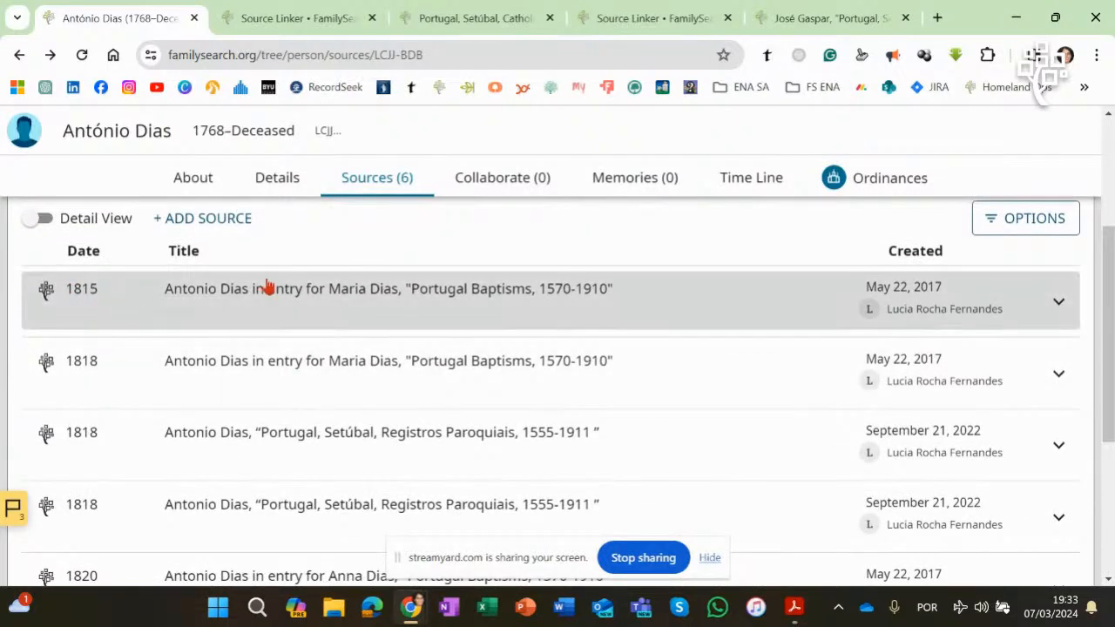
pyautogui.moveTo(1109, 287)
pyautogui.mouseDown()
pyautogui.moveTo(1108, 414)
pyautogui.moveTo(1112, 276)
pyautogui.mouseUp()
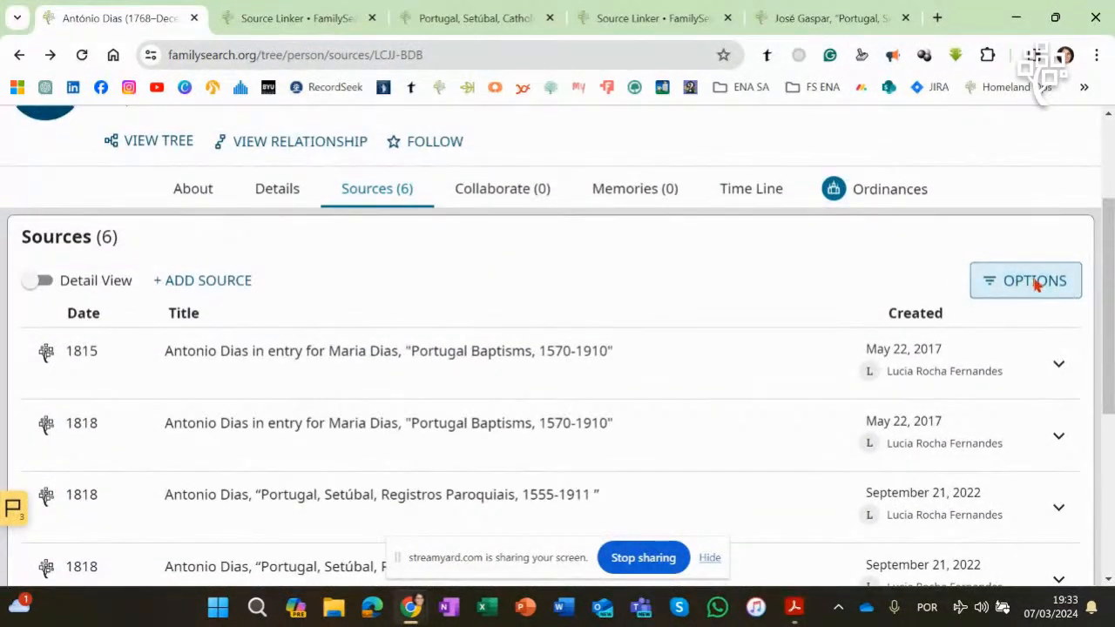
pyautogui.click(1033, 283)
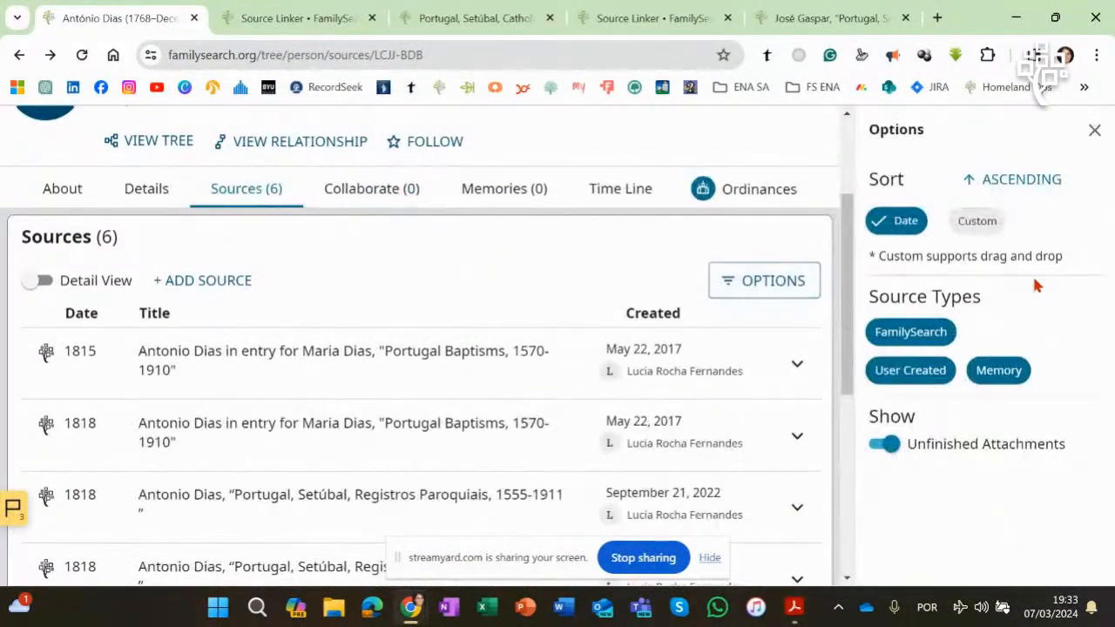
pyautogui.click(1024, 181)
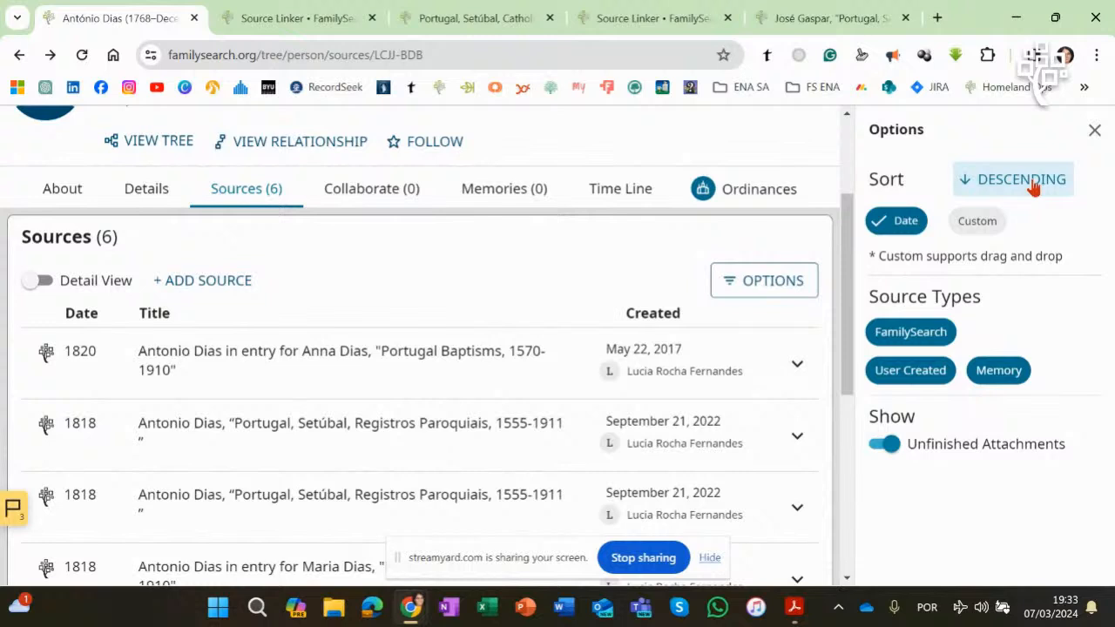
pyautogui.moveTo(849, 264); pyautogui.dragTo(850, 315)
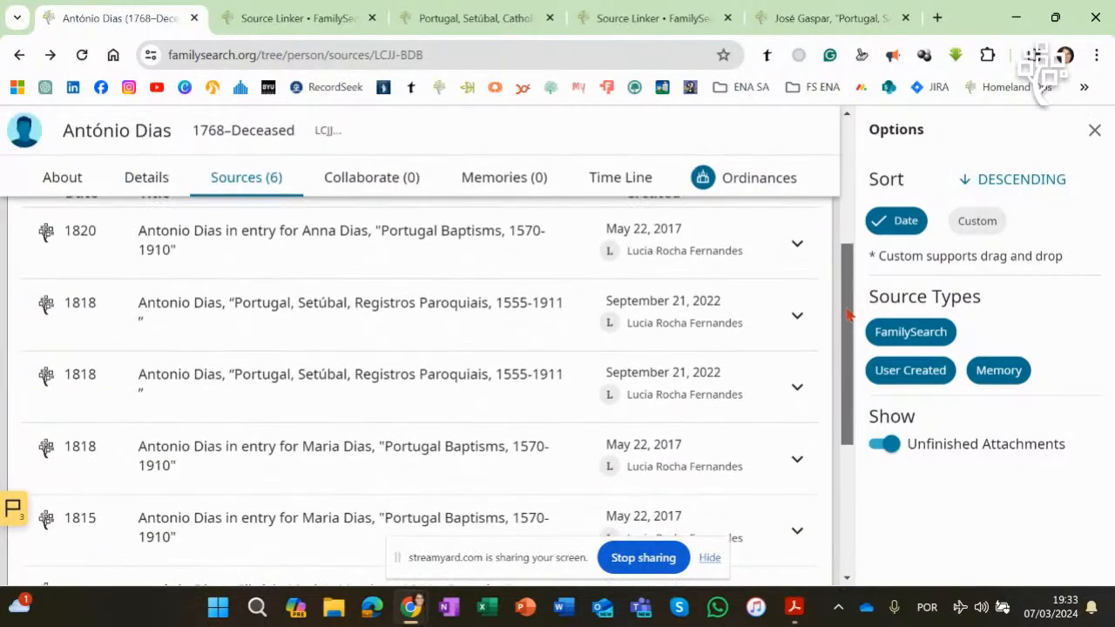
pyautogui.click(1026, 184)
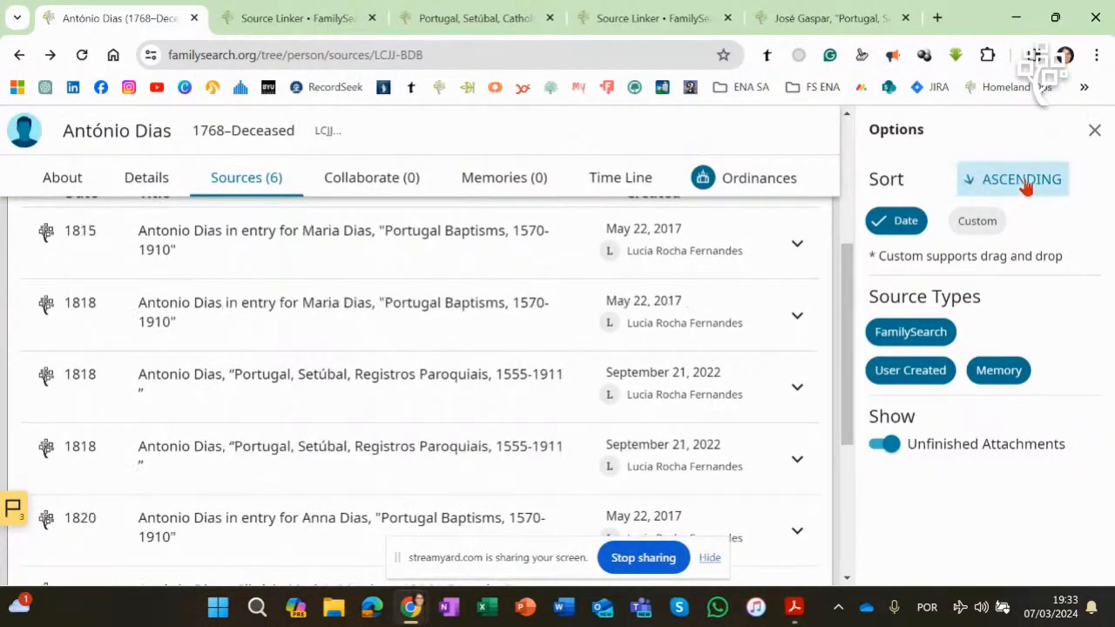
# Step: Switch the person's source sorting from Date to Custom and look over the resulting order
pyautogui.moveTo(843, 299)
pyautogui.mouseDown()
pyautogui.moveTo(851, 270)
pyautogui.moveTo(852, 282)
pyautogui.mouseUp()
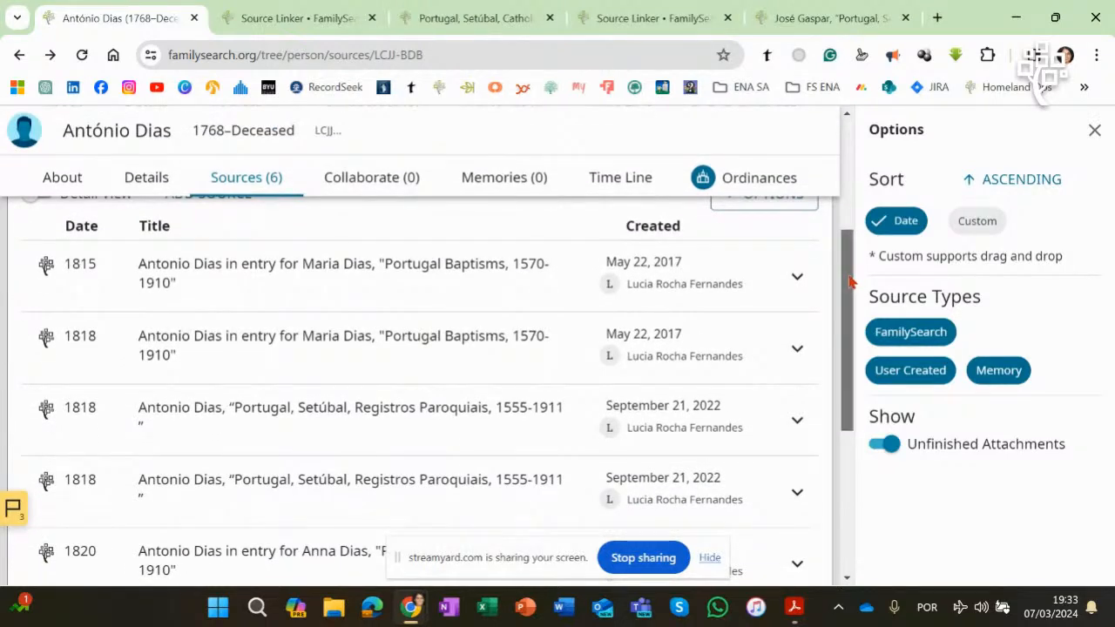
pyautogui.moveTo(850, 280); pyautogui.dragTo(848, 290)
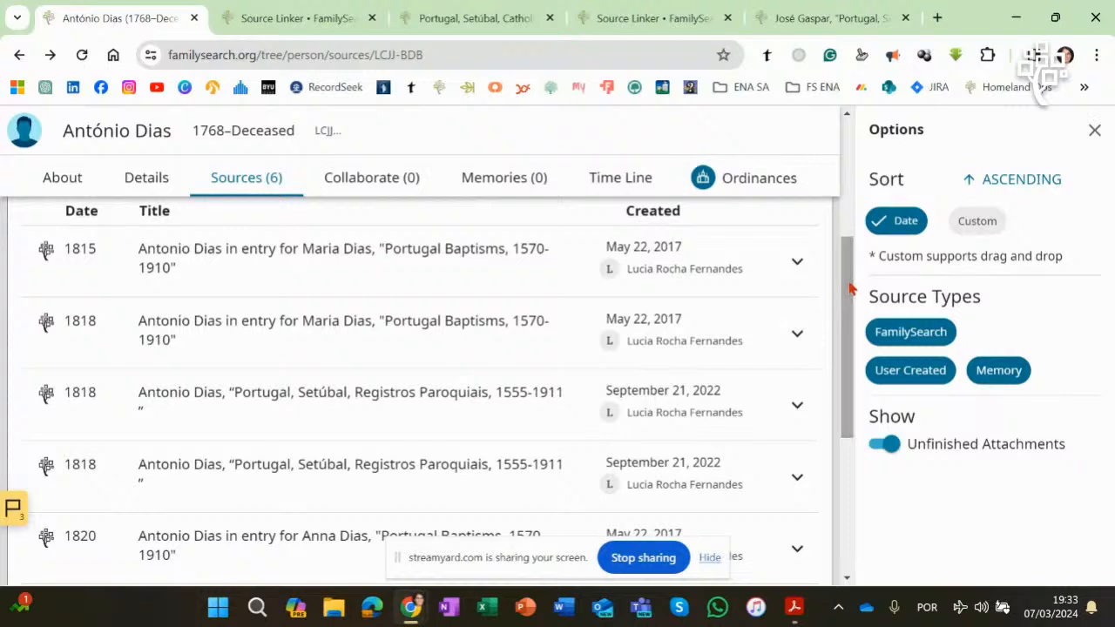
pyautogui.click(977, 222)
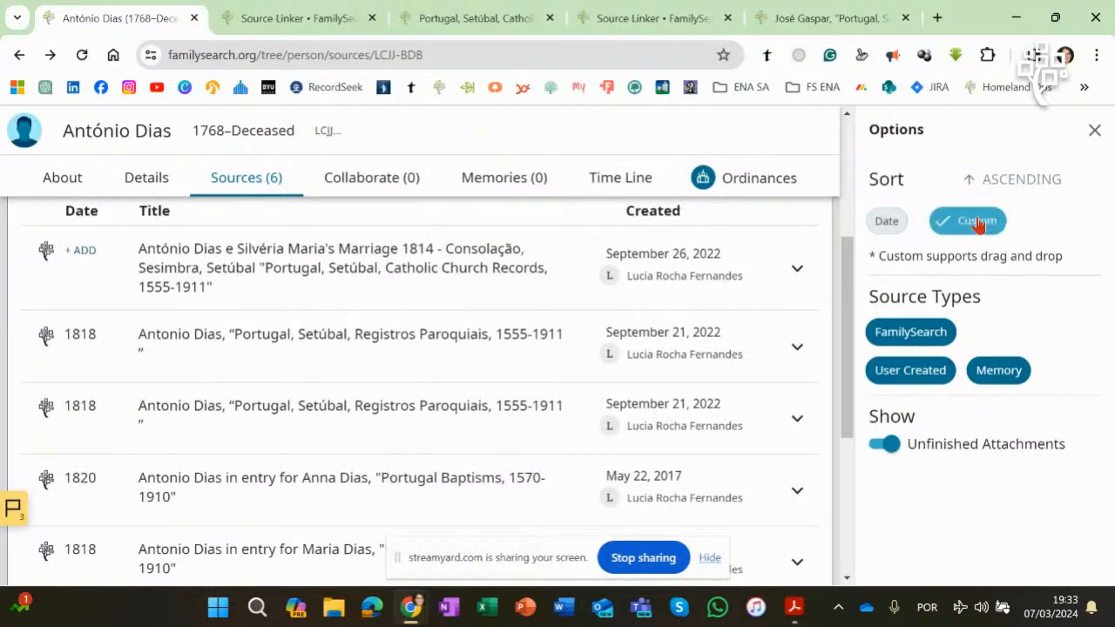
pyautogui.moveTo(850, 282); pyautogui.dragTo(849, 278)
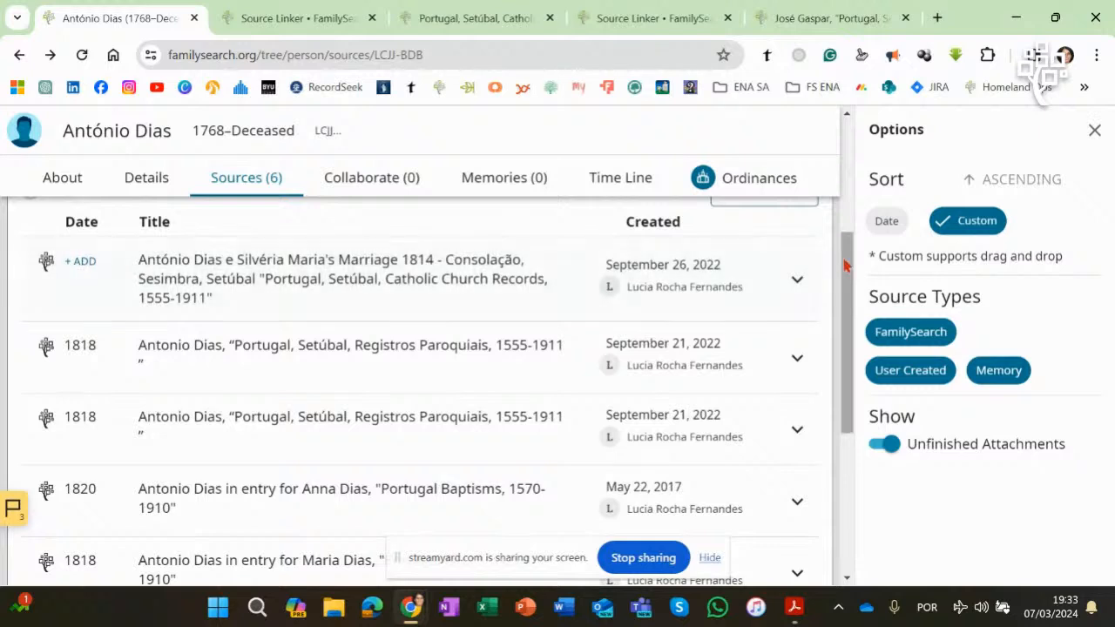
pyautogui.moveTo(847, 268); pyautogui.dragTo(846, 316)
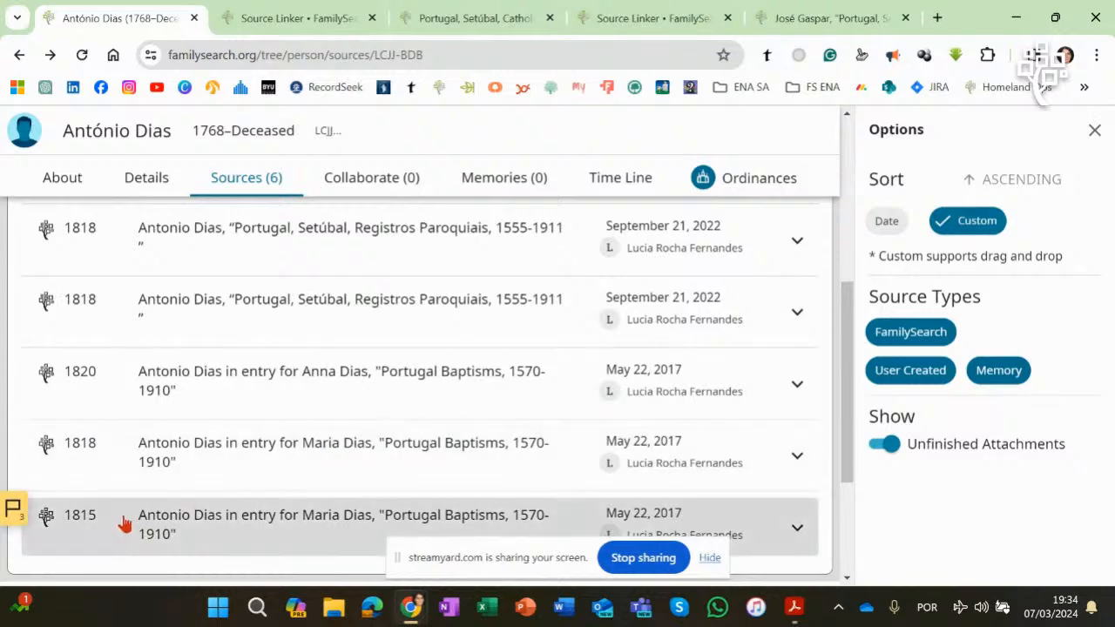
# Step: Reorder the custom source list, placing the 1815 baptism directly below the 1814 marriage and the 1820 baptism at the end
pyautogui.moveTo(121, 520); pyautogui.dragTo(112, 369)
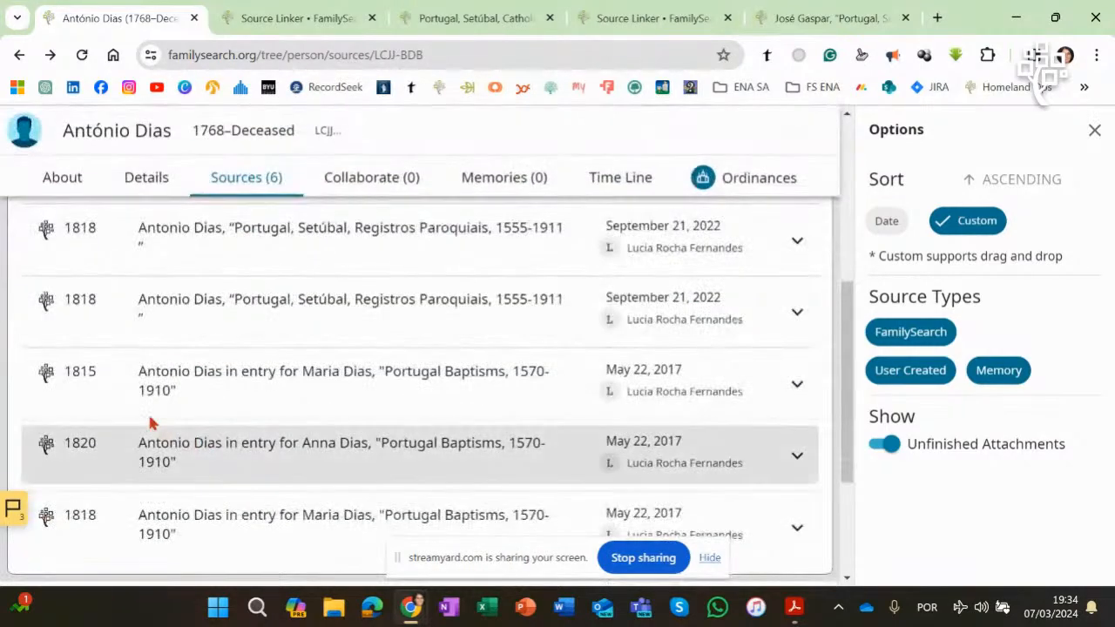
pyautogui.moveTo(114, 383); pyautogui.dragTo(119, 228)
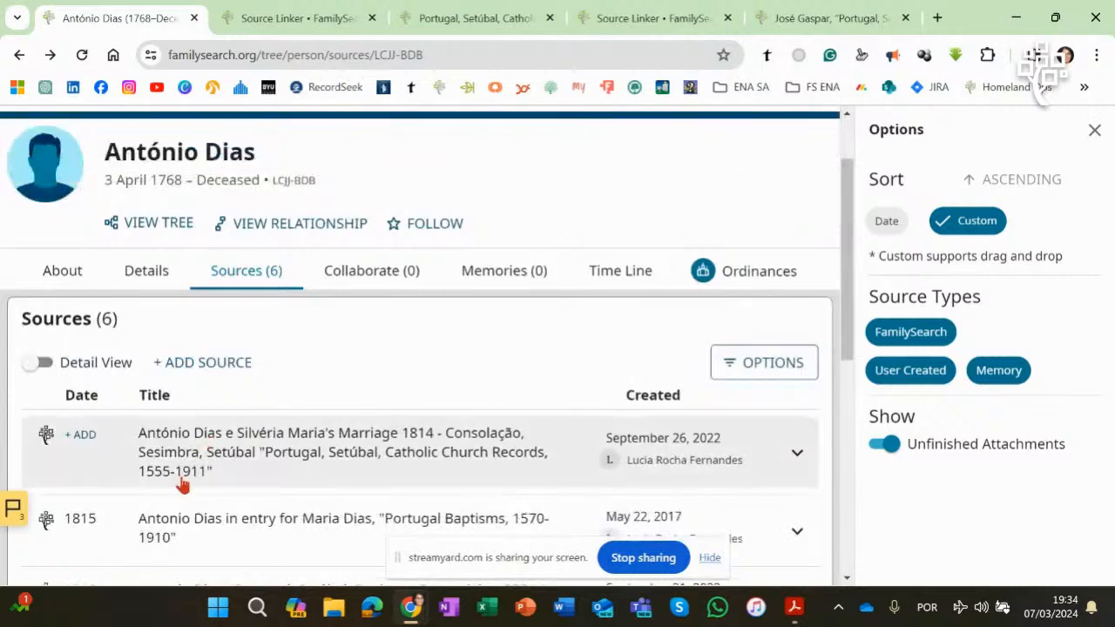
pyautogui.moveTo(845, 270); pyautogui.dragTo(835, 413)
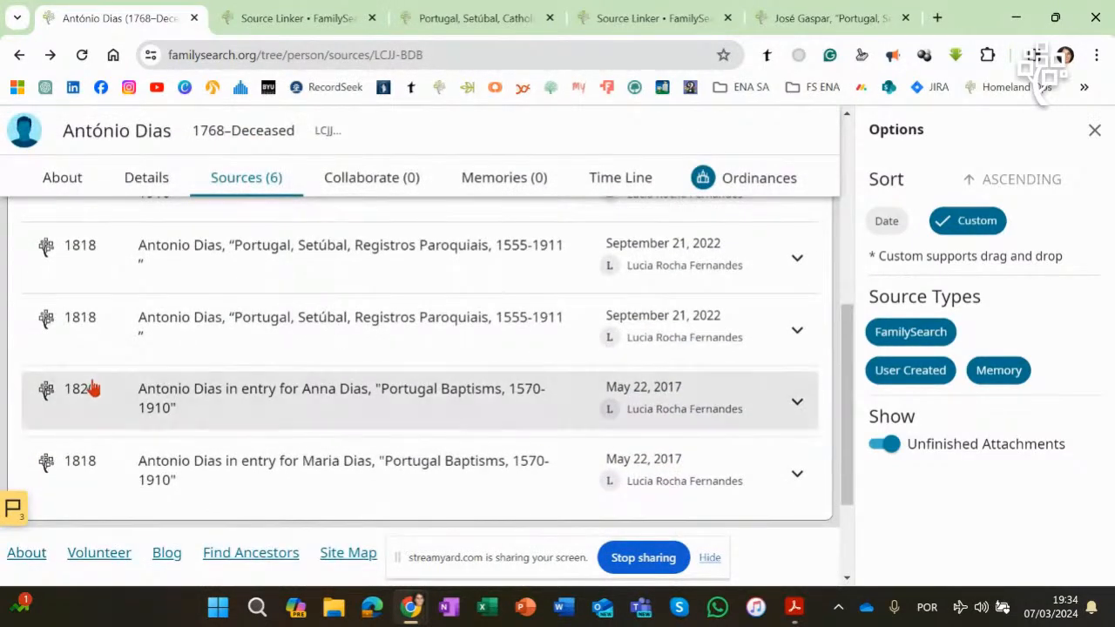
pyautogui.moveTo(110, 388); pyautogui.dragTo(100, 465)
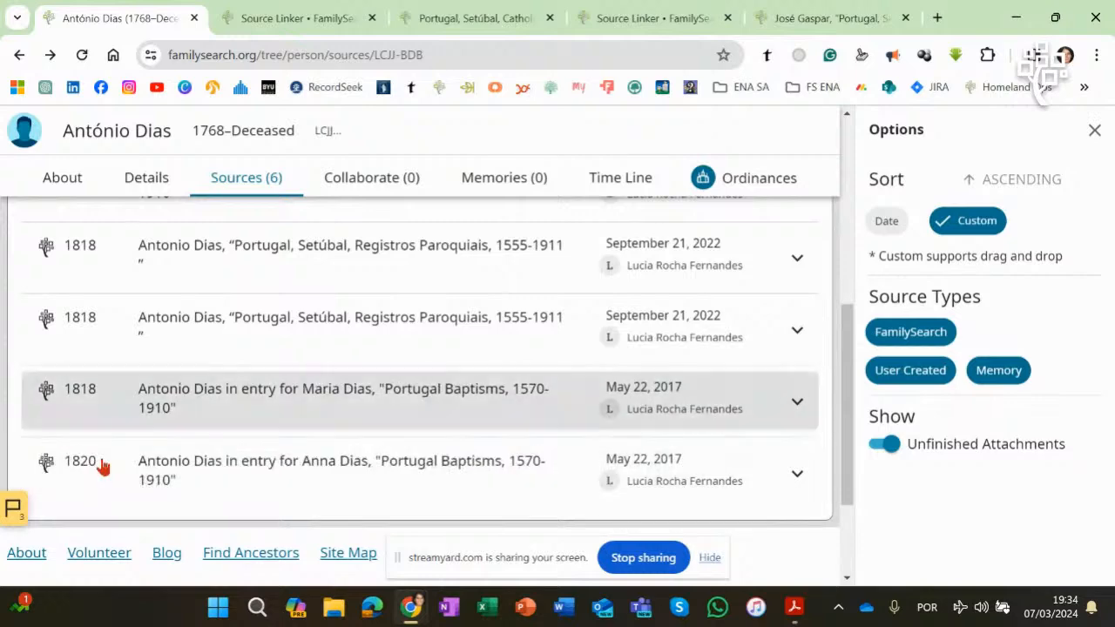
# Step: Sort the sources by Date again and close the sorting options
pyautogui.moveTo(843, 372); pyautogui.dragTo(844, 263)
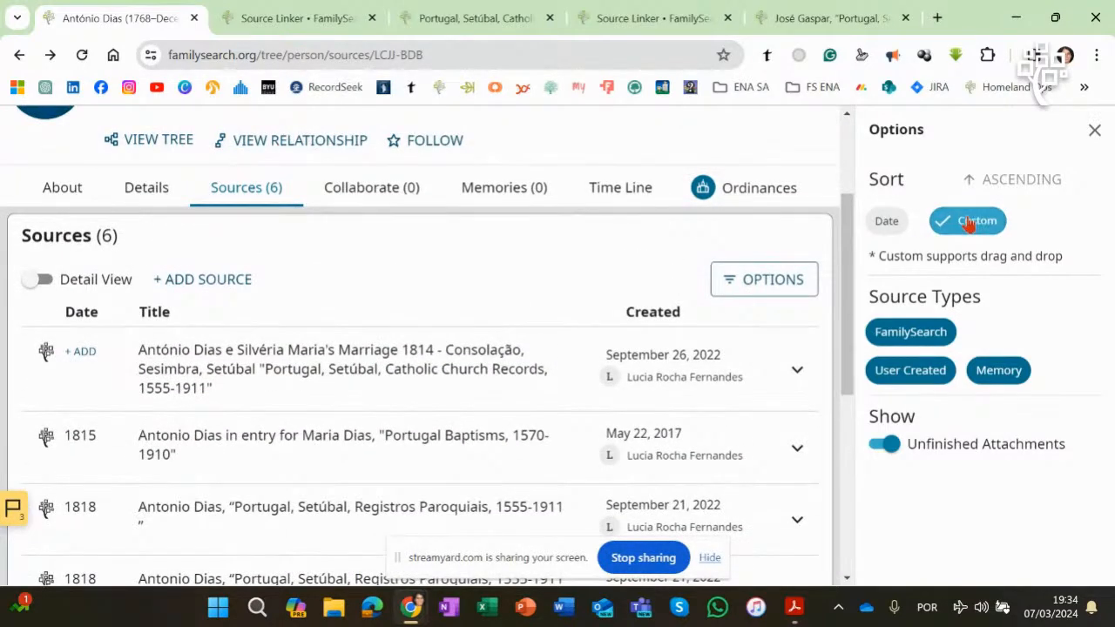
pyautogui.click(886, 222)
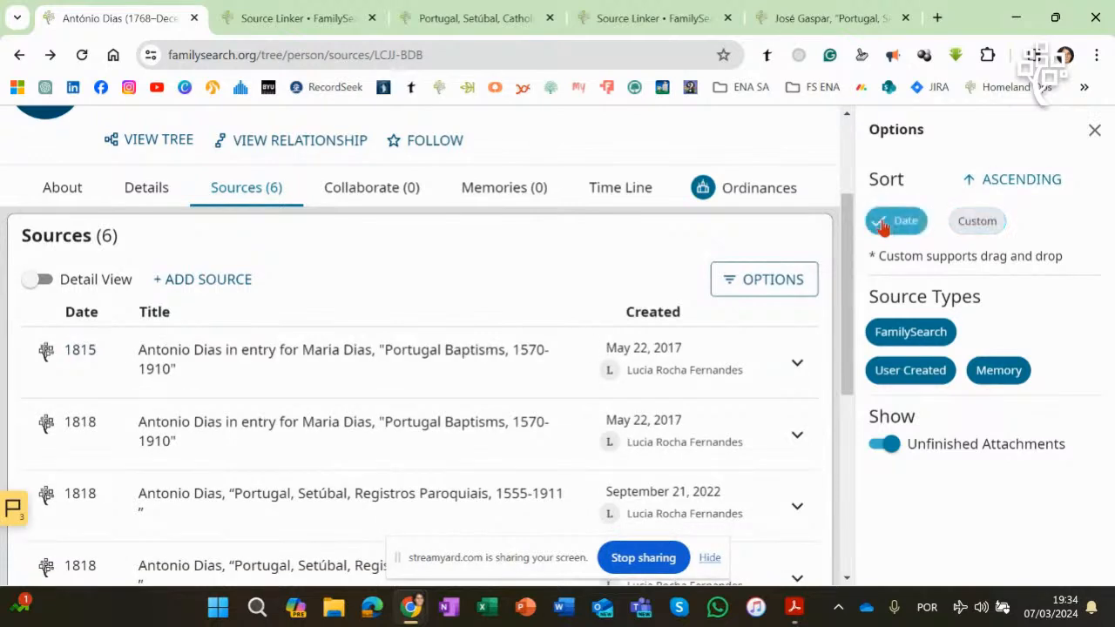
pyautogui.click(1095, 131)
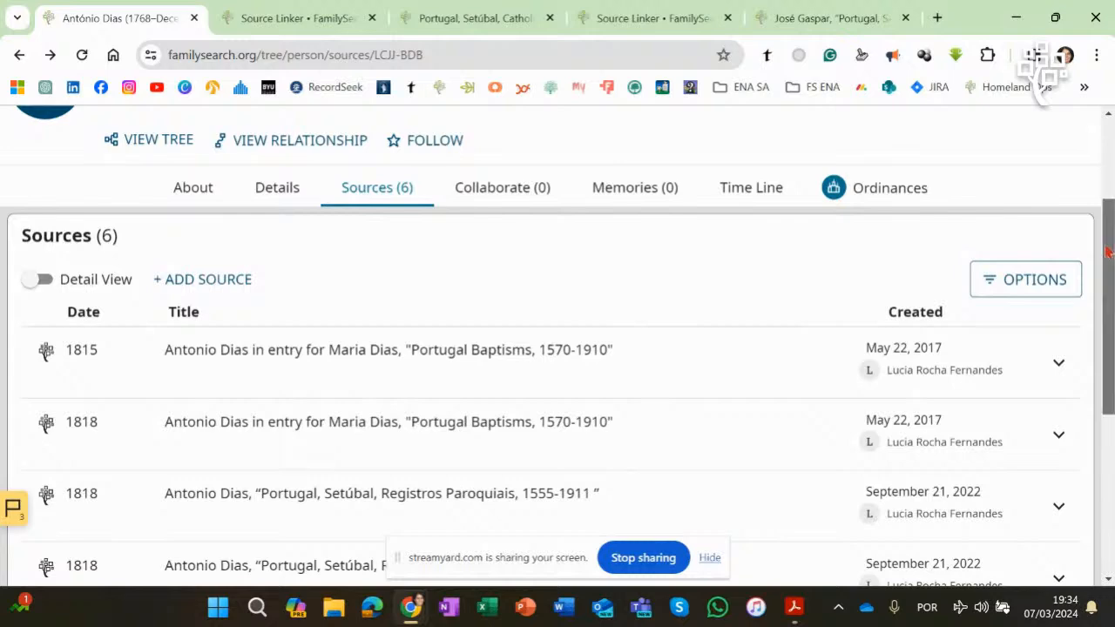
# Step: Expand the 1815 baptism source to view its details and actions, collapse it, and look through the rest of the source list
pyautogui.scroll(-1, 1110, 303)
pyautogui.moveTo(1111, 304); pyautogui.dragTo(1112, 264)
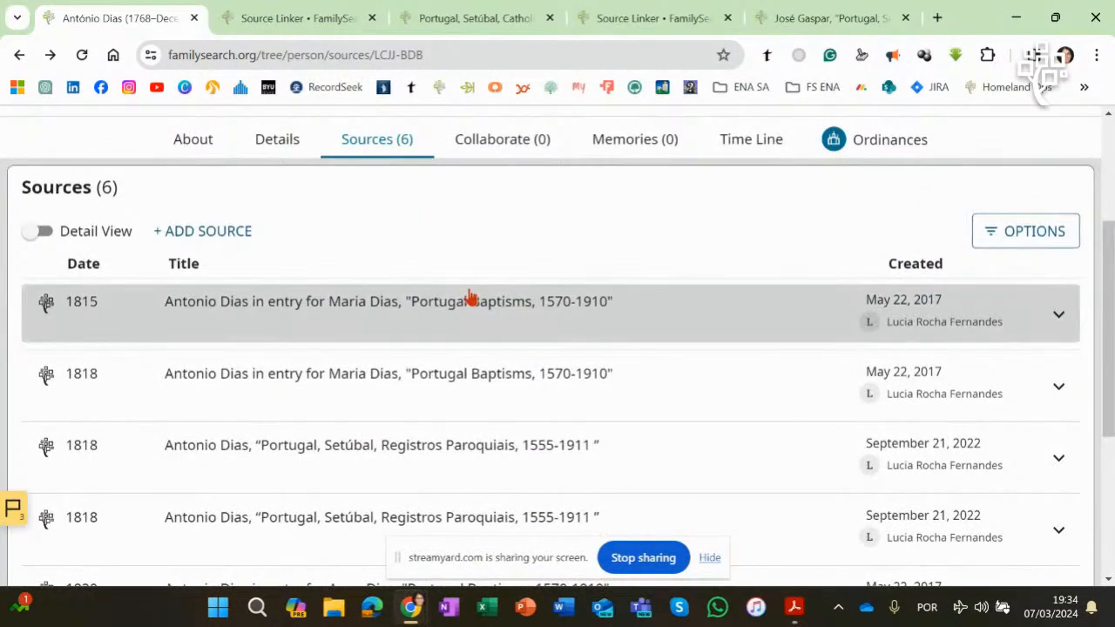
pyautogui.click(468, 297)
pyautogui.moveTo(1108, 233)
pyautogui.mouseDown()
pyautogui.moveTo(1110, 248)
pyautogui.moveTo(1110, 231)
pyautogui.mouseUp()
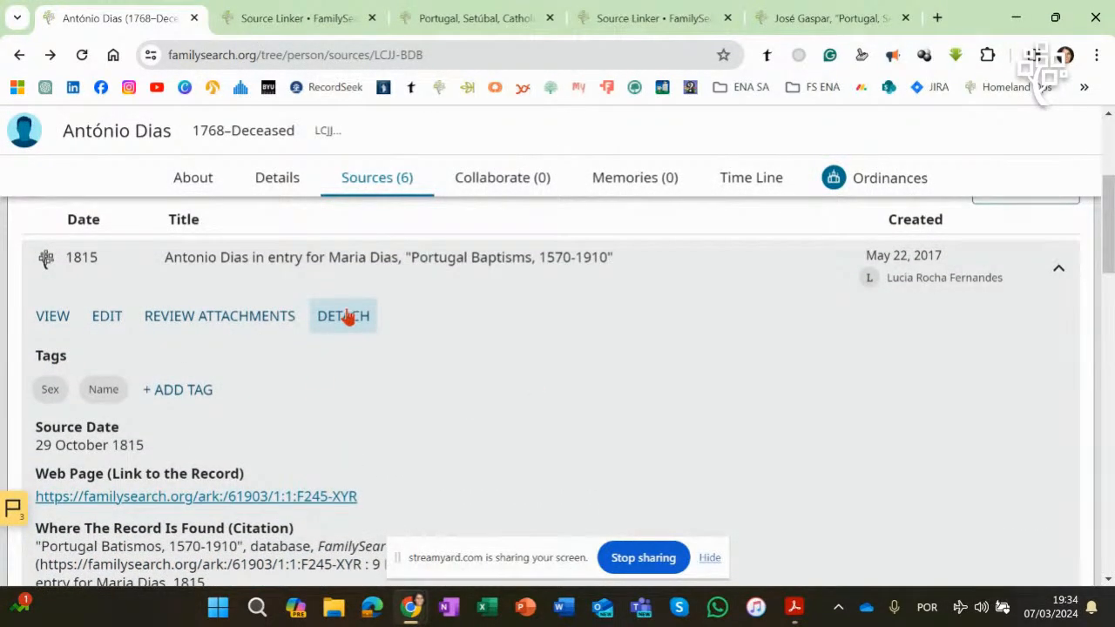
pyautogui.click(1056, 269)
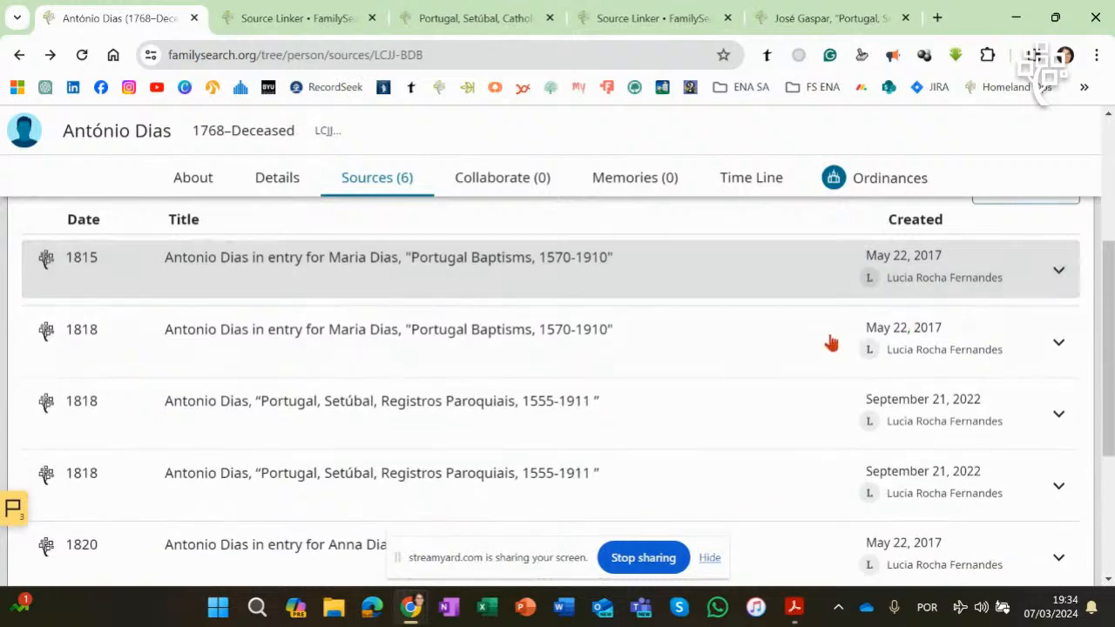
pyautogui.moveTo(1104, 286); pyautogui.dragTo(1099, 409)
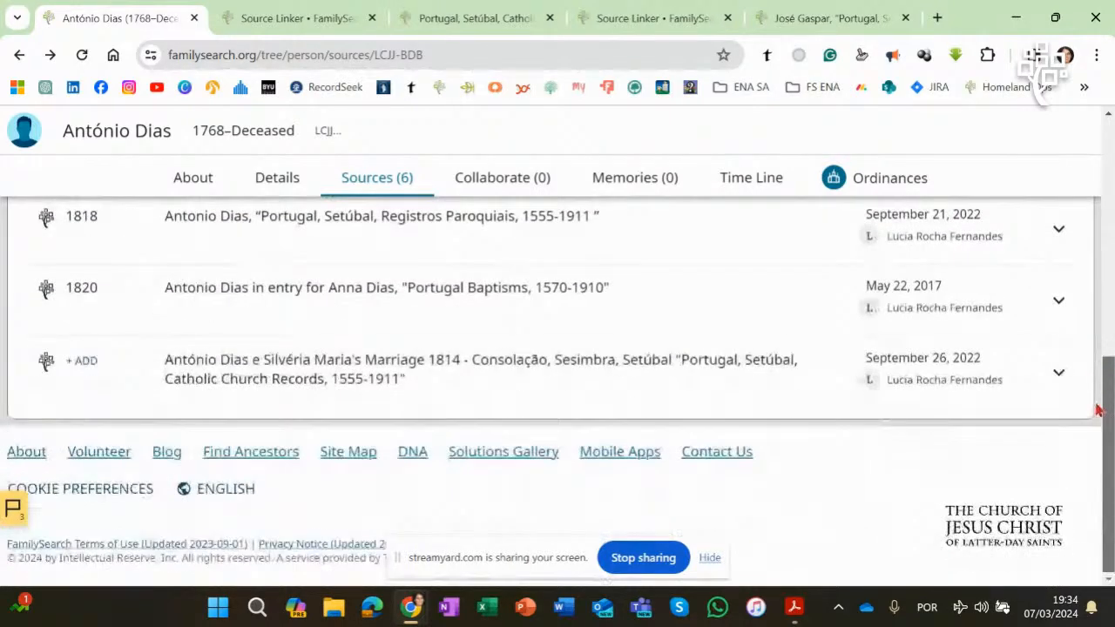
pyautogui.scroll(3, 1099, 410)
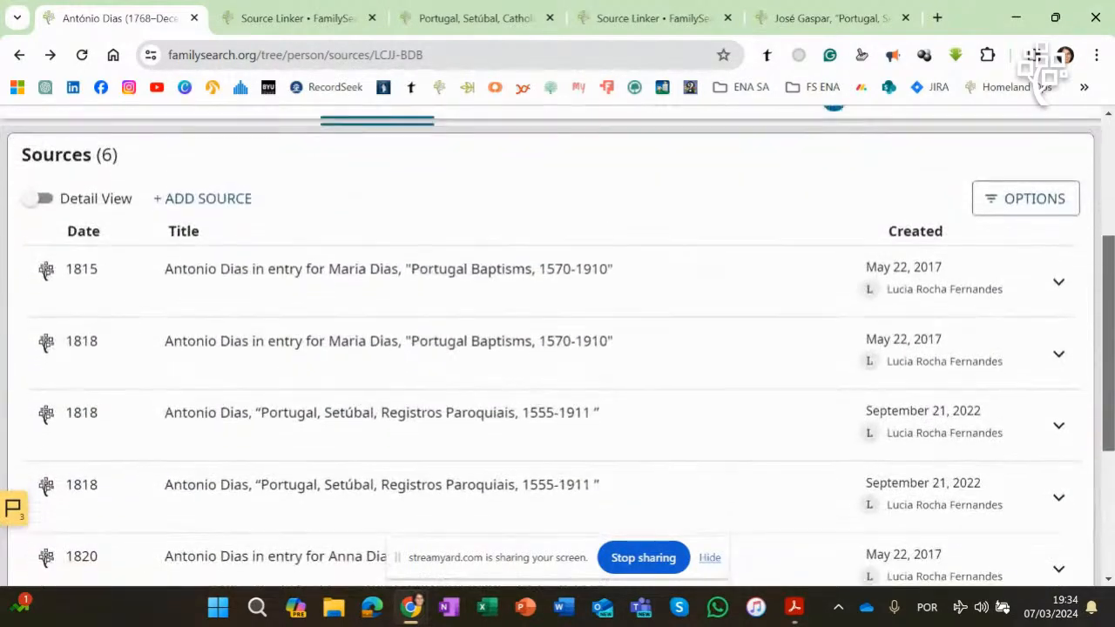
pyautogui.scroll(-1, 557, 348)
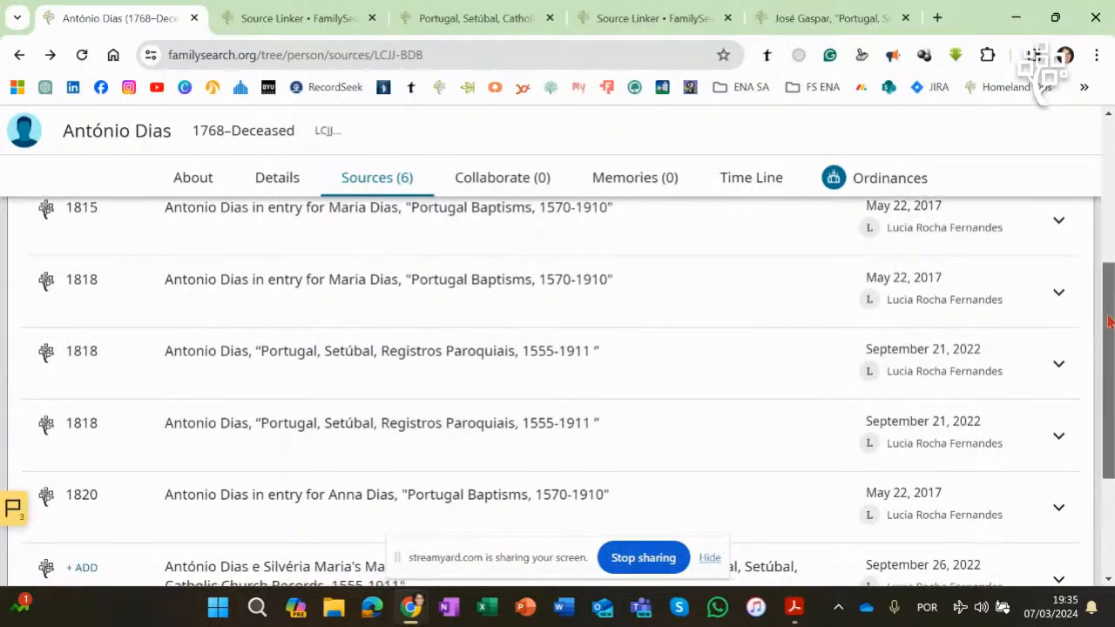
pyautogui.scroll(-2, 1106, 315)
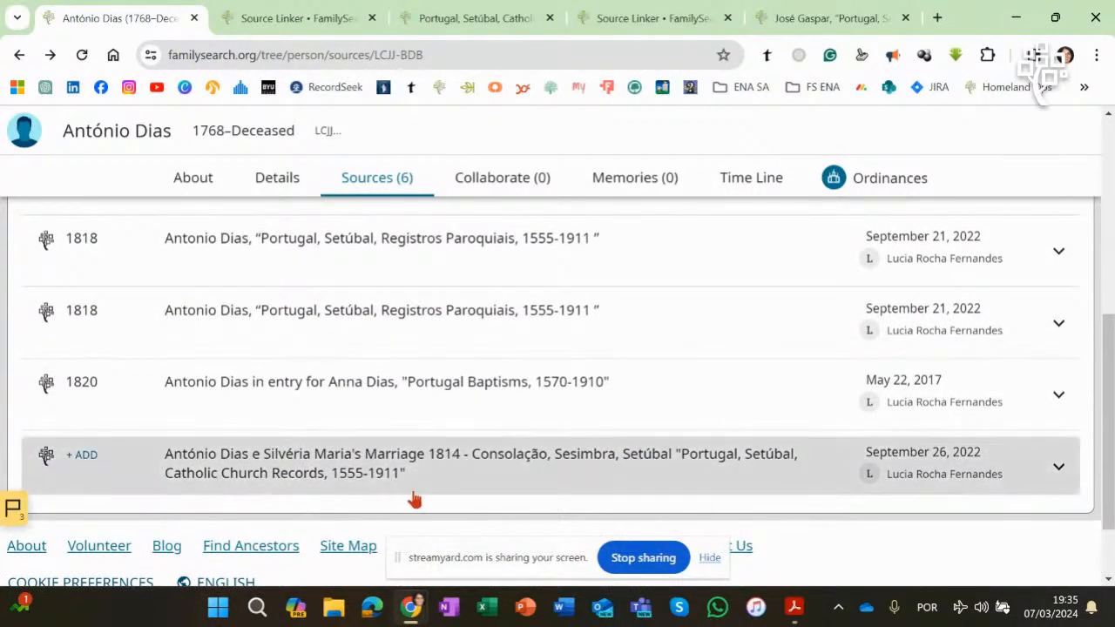
# Step: From the christening record, open the linked tree person's Sources page and find the source with unfinished attachments
pyautogui.click(810, 27)
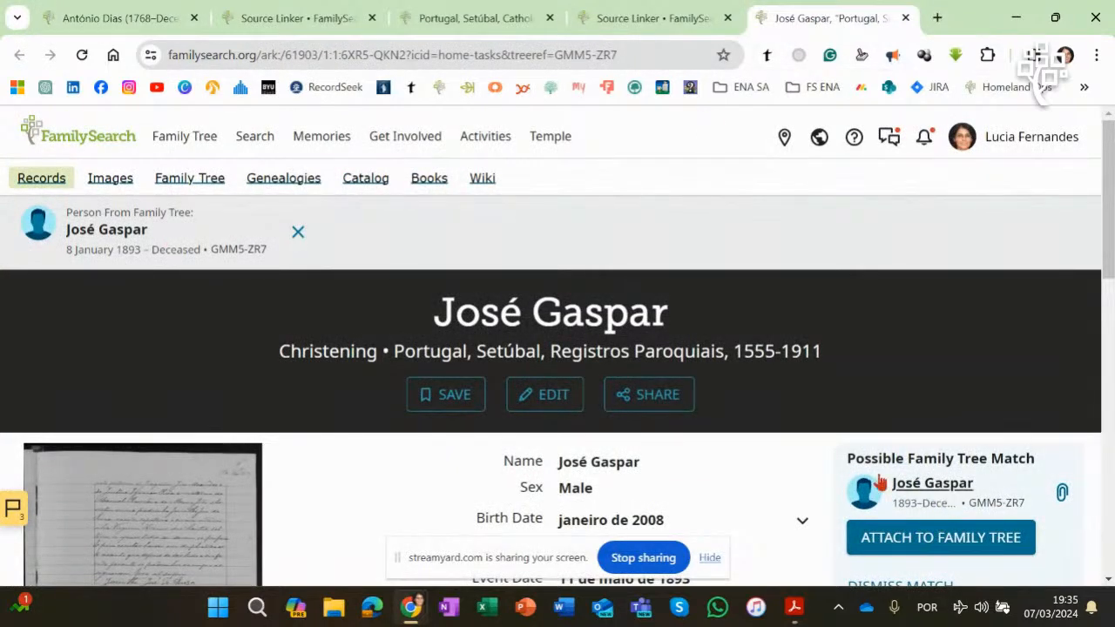
pyautogui.click(124, 229)
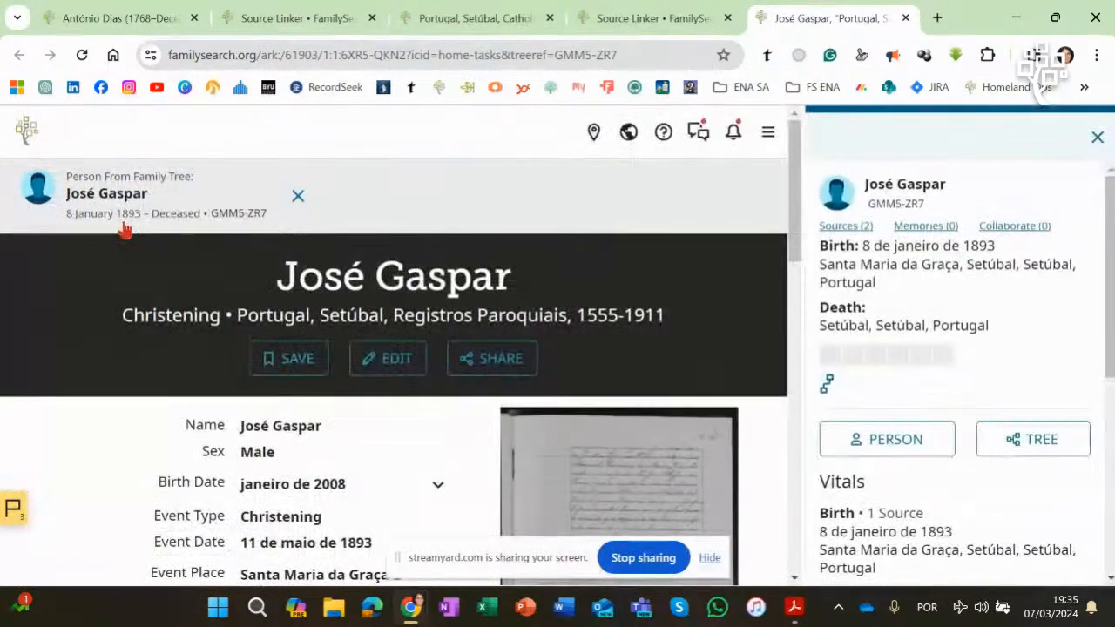
pyautogui.click(841, 227)
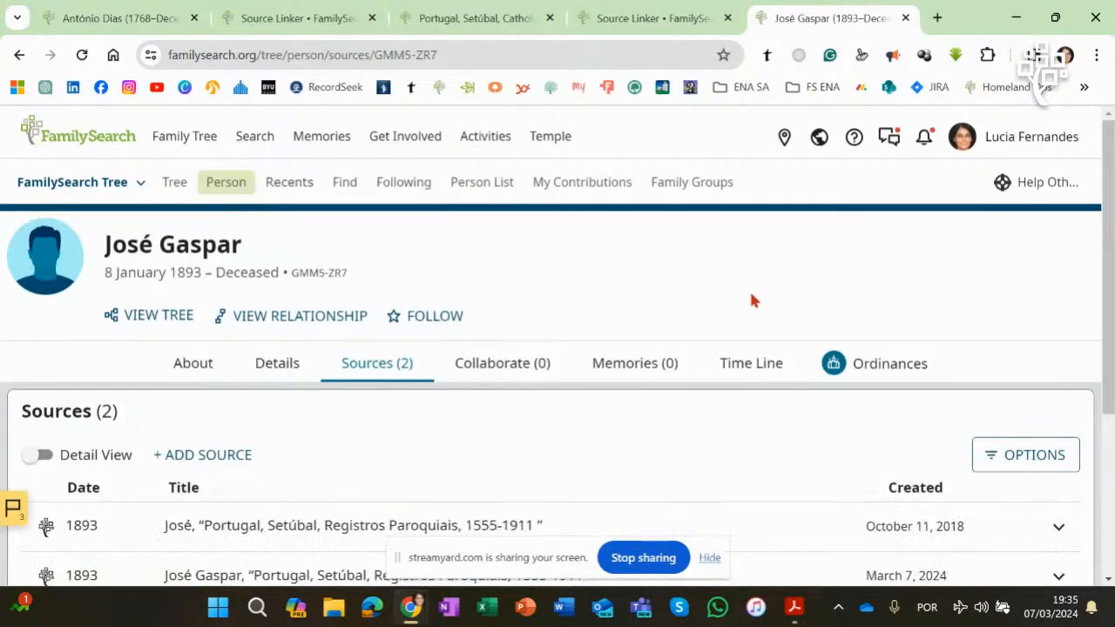
pyautogui.scroll(-2, 1108, 371)
pyautogui.moveTo(1108, 370); pyautogui.dragTo(1106, 439)
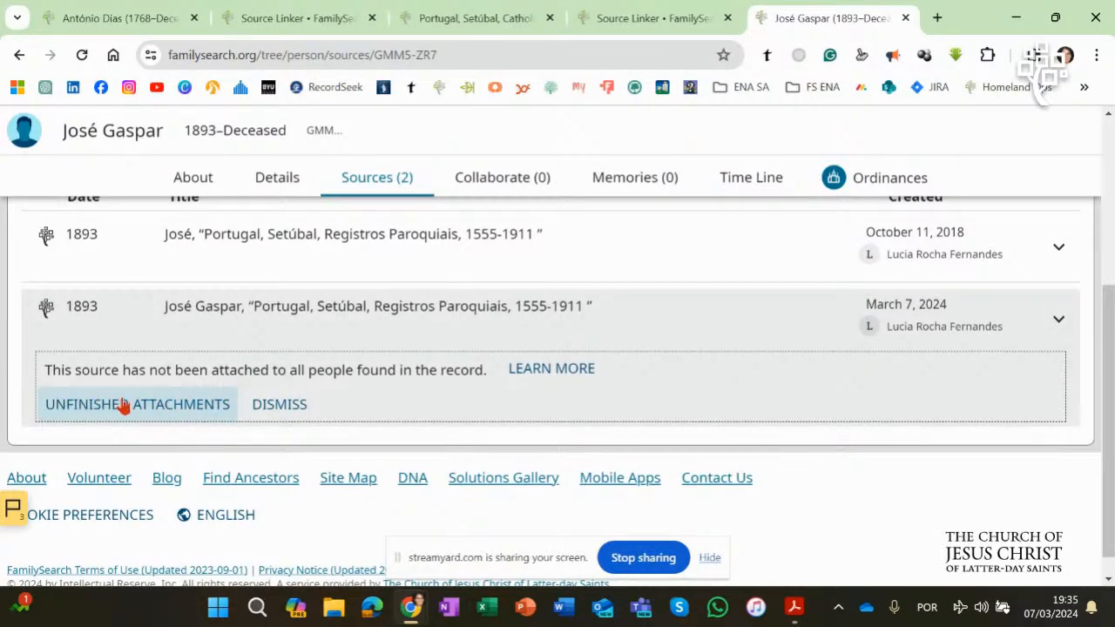
# Step: Open the source's unfinished attachments in the Source Linker and examine the people listed under Others on Record
pyautogui.click(124, 406)
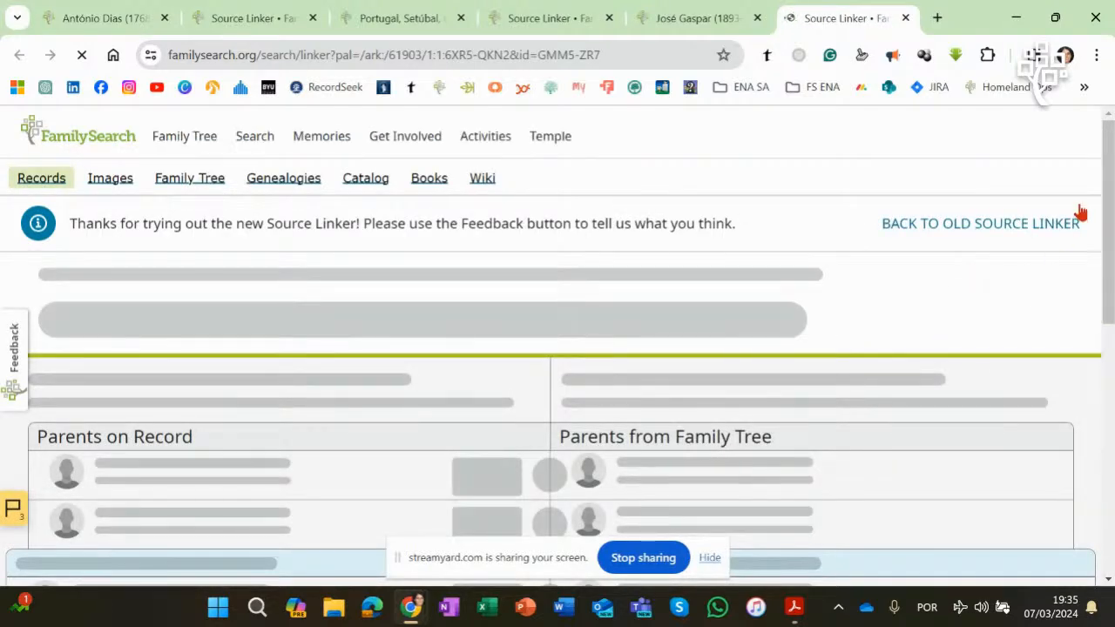
pyautogui.moveTo(1107, 160); pyautogui.dragTo(1111, 406)
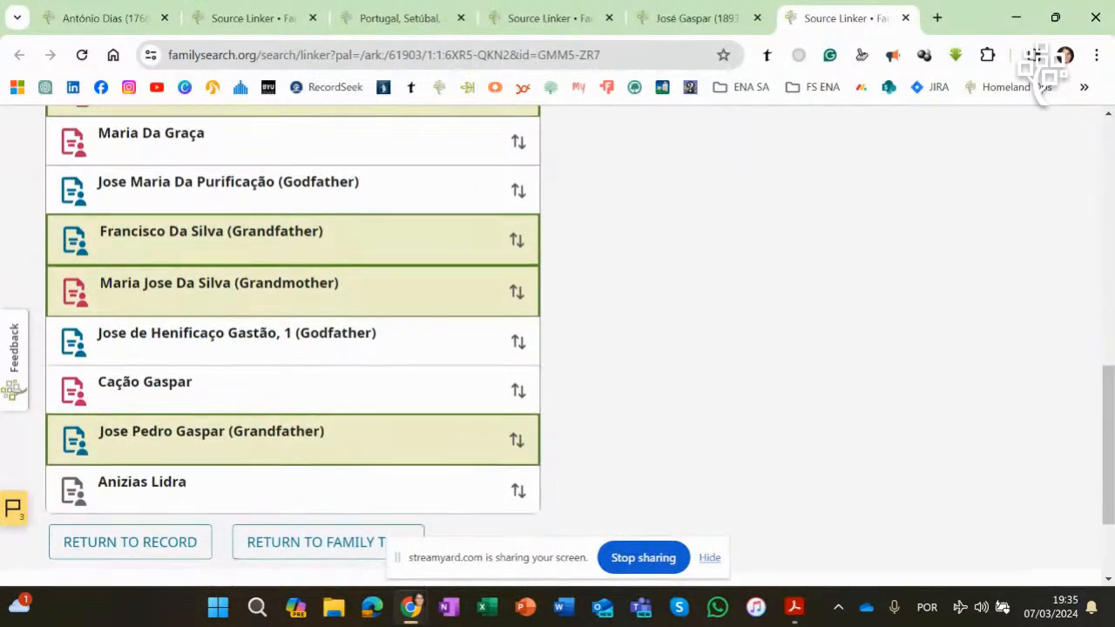
pyautogui.scroll(2, 374, 261)
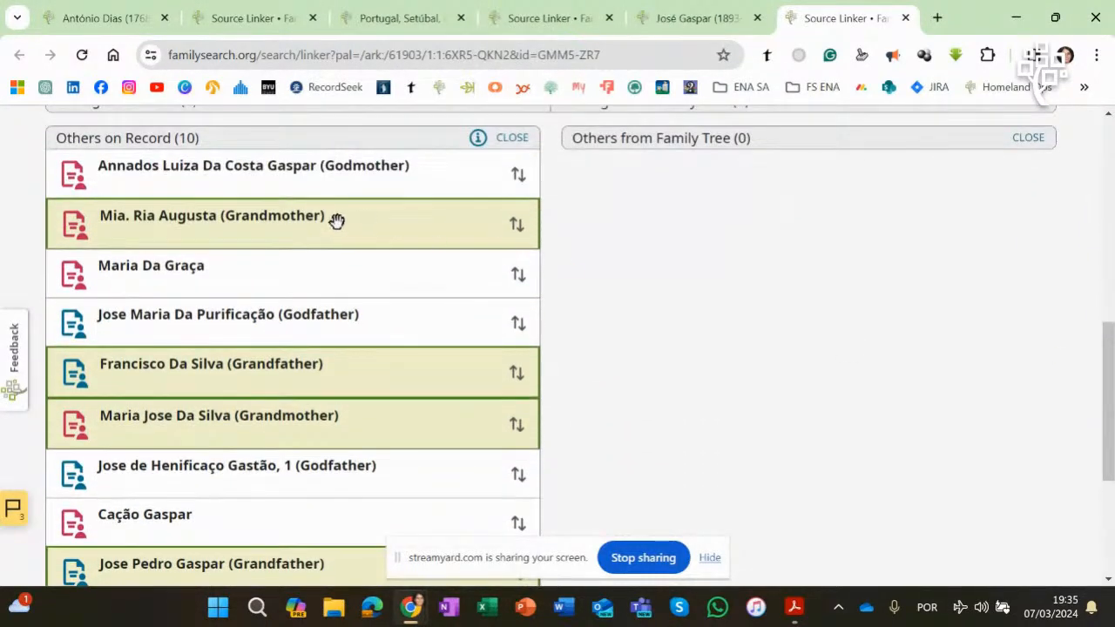
pyautogui.moveTo(1108, 352); pyautogui.dragTo(1111, 155)
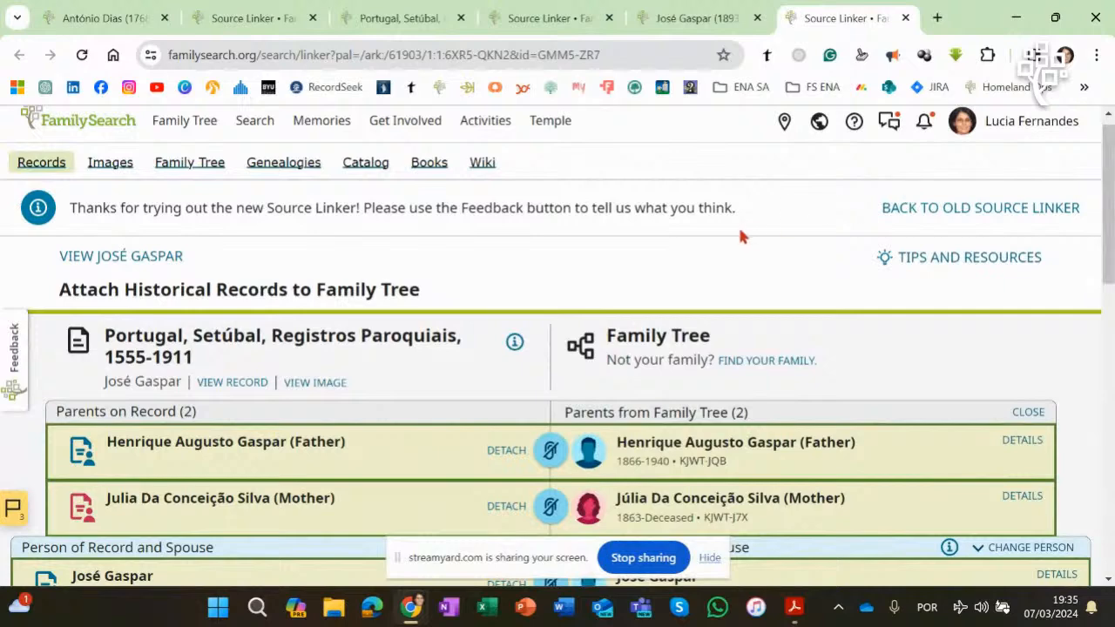
# Step: Return to the person's Sources page and dismiss the unfinished attachment notice for the second 1893 source
pyautogui.click(683, 20)
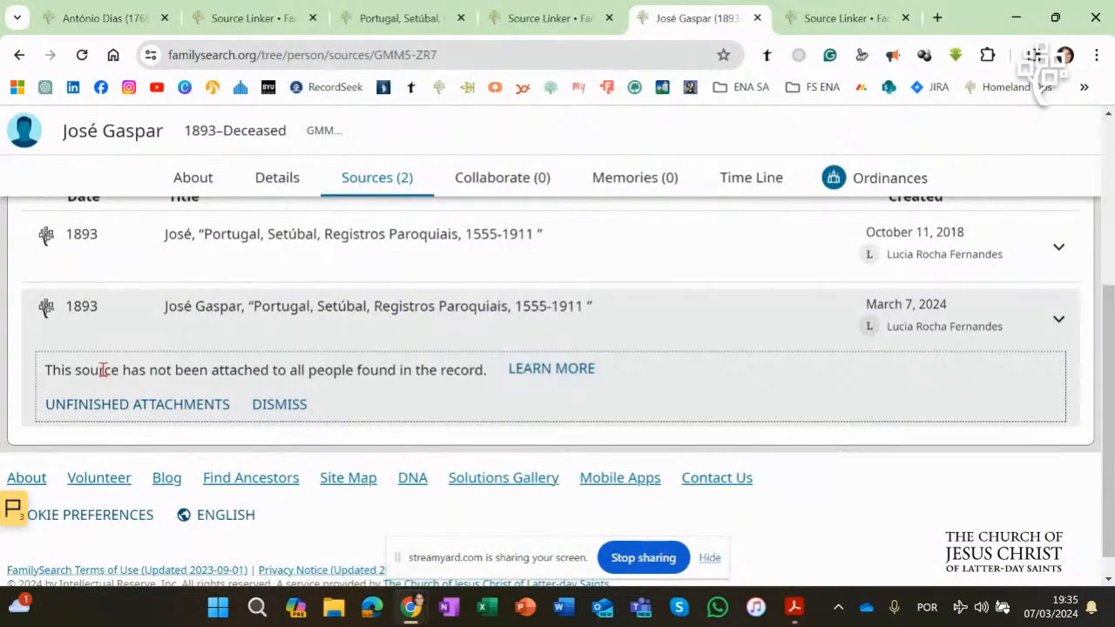
pyautogui.click(277, 405)
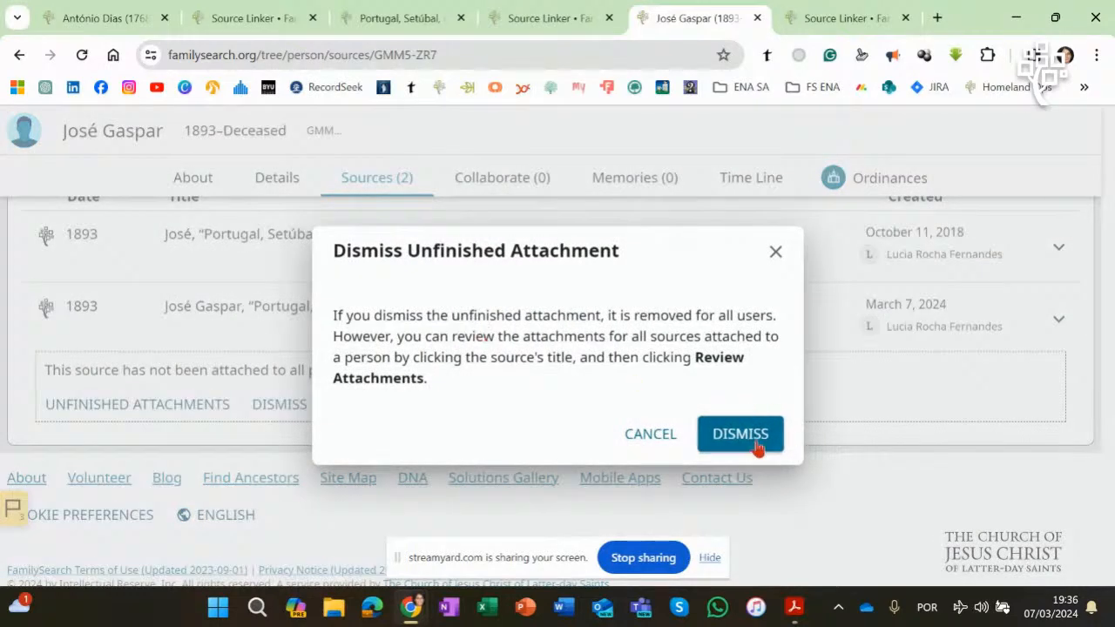
pyautogui.click(740, 434)
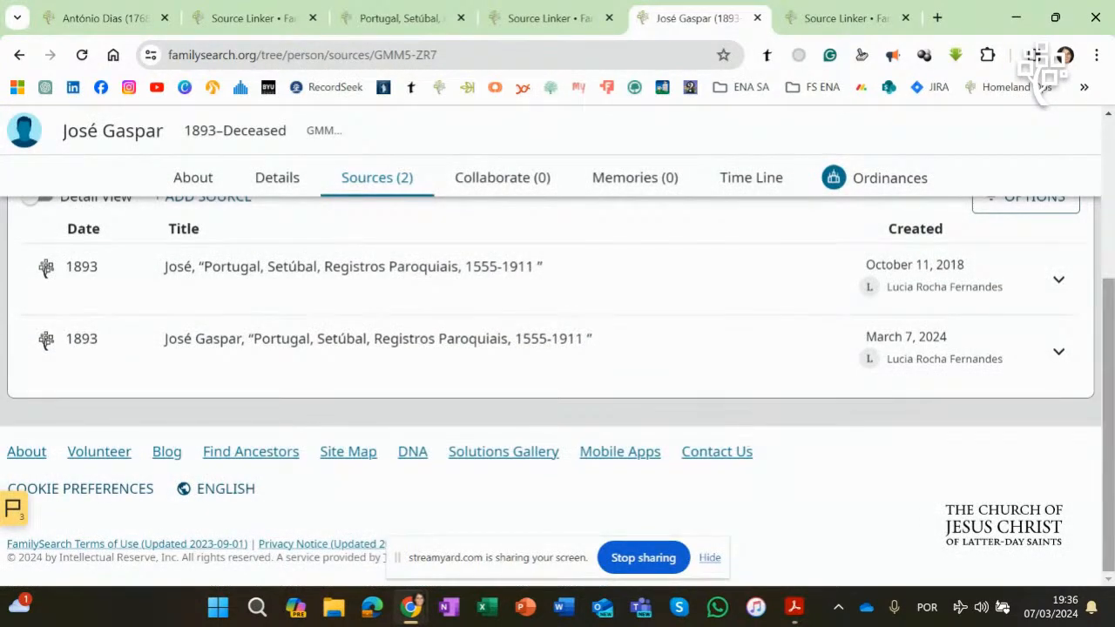
# Step: Go to the person's Details page and look over the Vitals and Research Help sections
pyautogui.scroll(5, 557, 348)
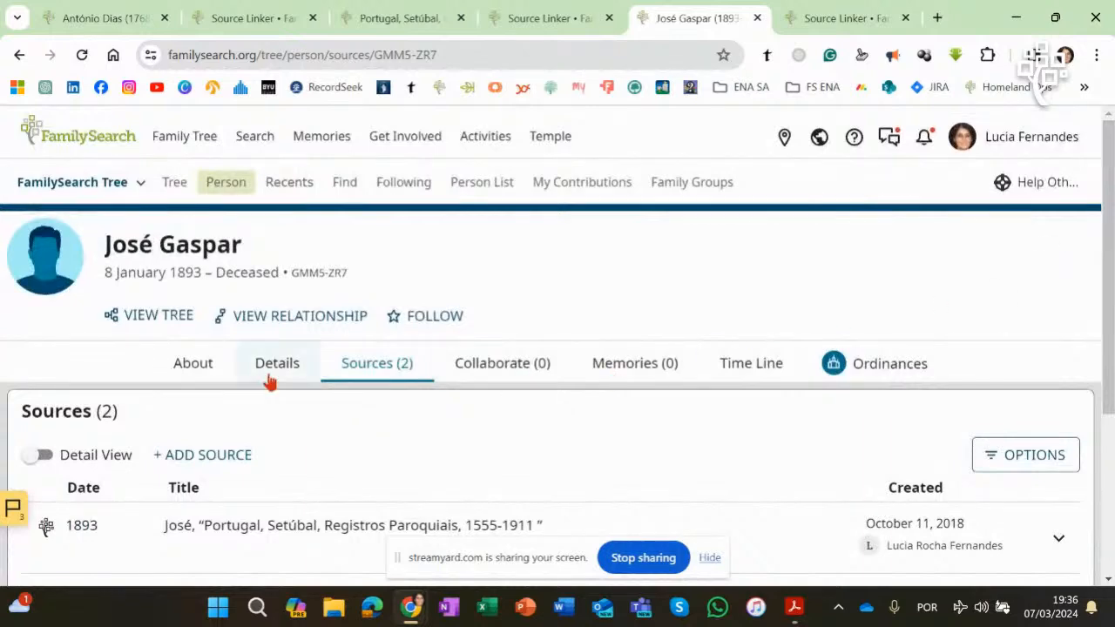
pyautogui.click(270, 364)
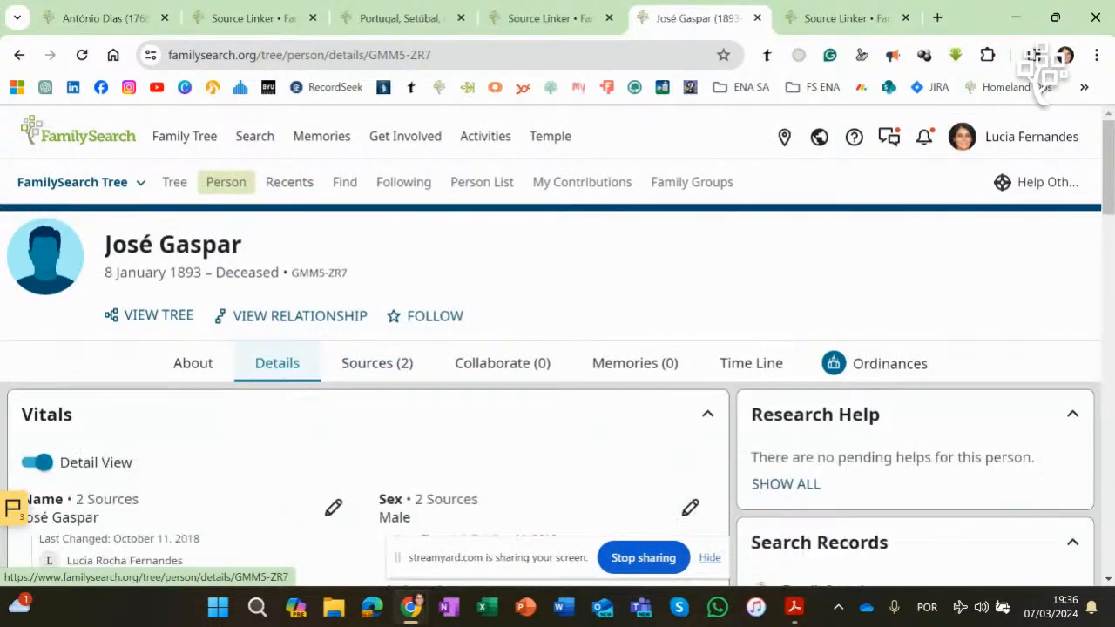
pyautogui.moveTo(1111, 158); pyautogui.dragTo(1111, 184)
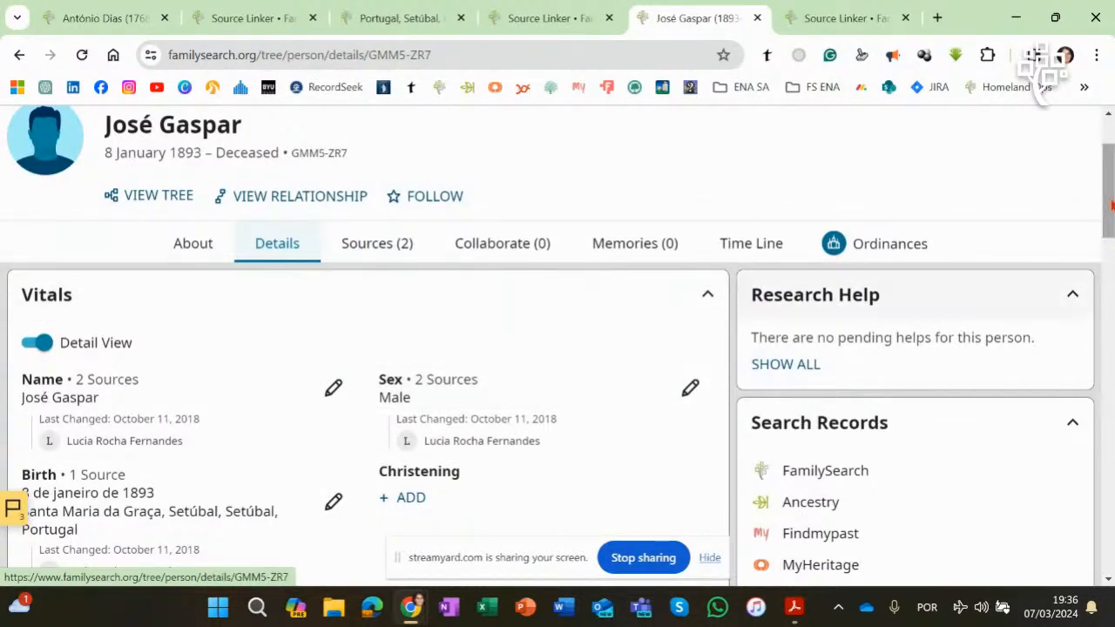
pyautogui.moveTo(1109, 204); pyautogui.dragTo(1111, 171)
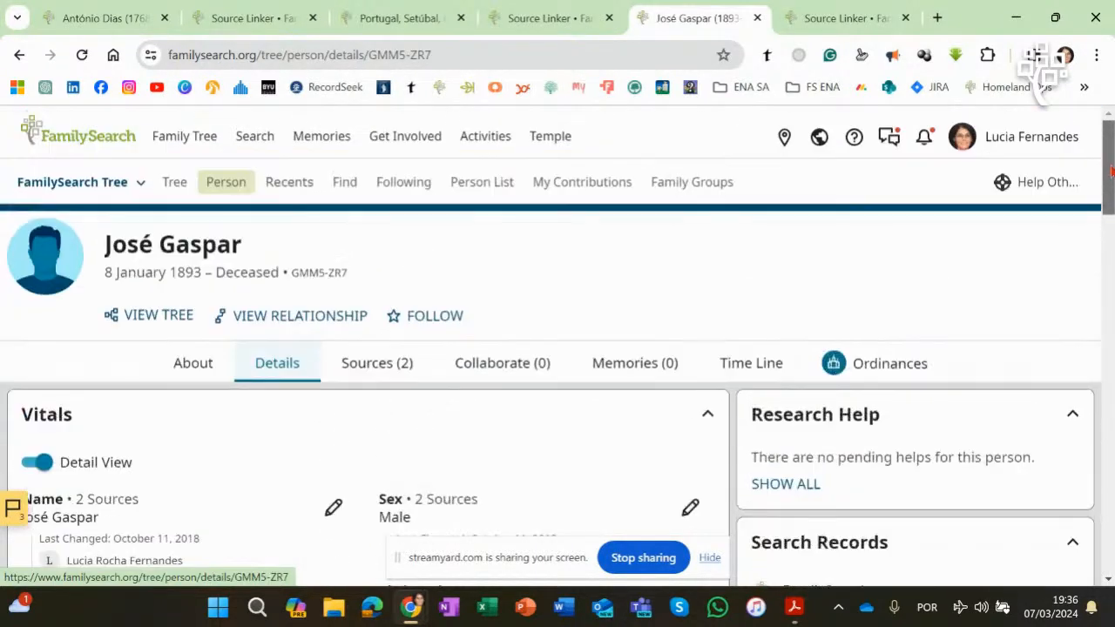
# Step: Sign out of the current FamilySearch account and close all the other open browser tabs
pyautogui.click(1030, 144)
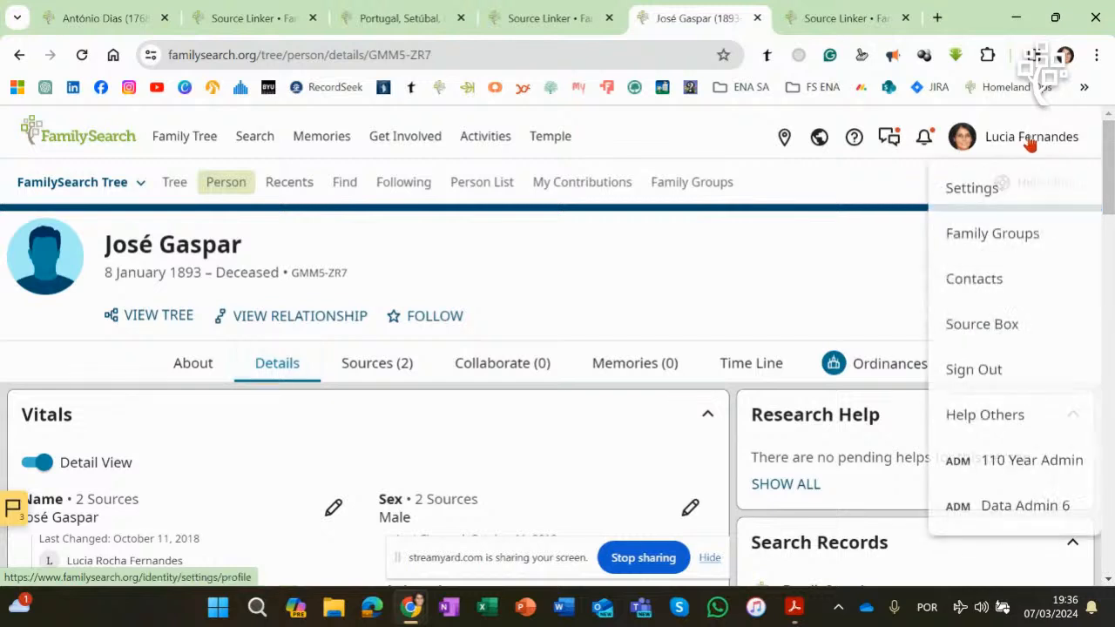
pyautogui.click(979, 370)
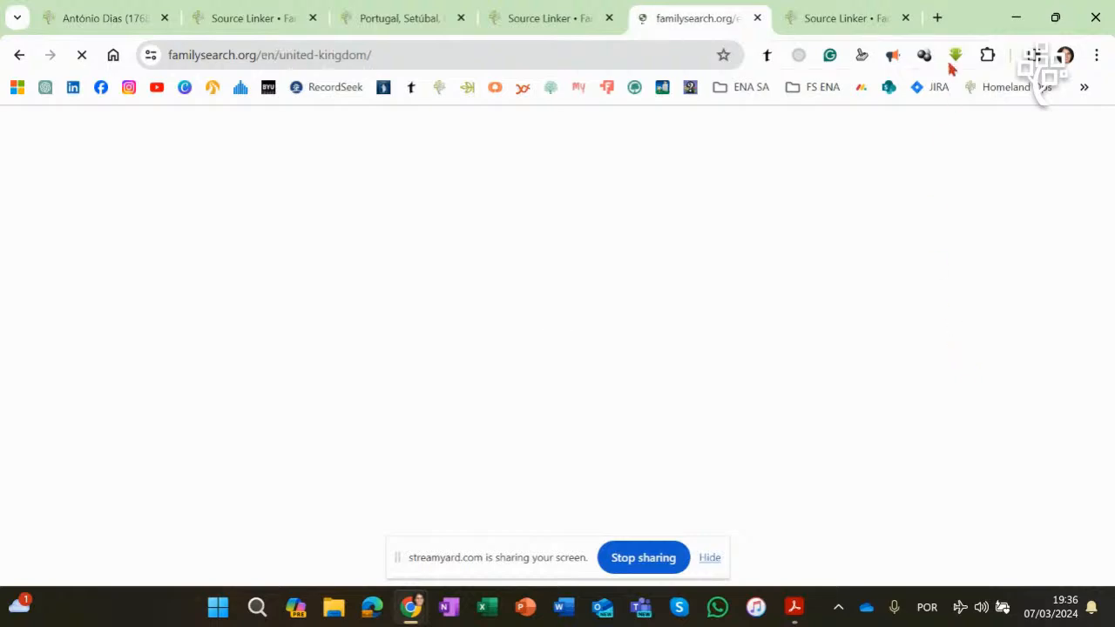
pyautogui.click(905, 17)
pyautogui.click(726, 18)
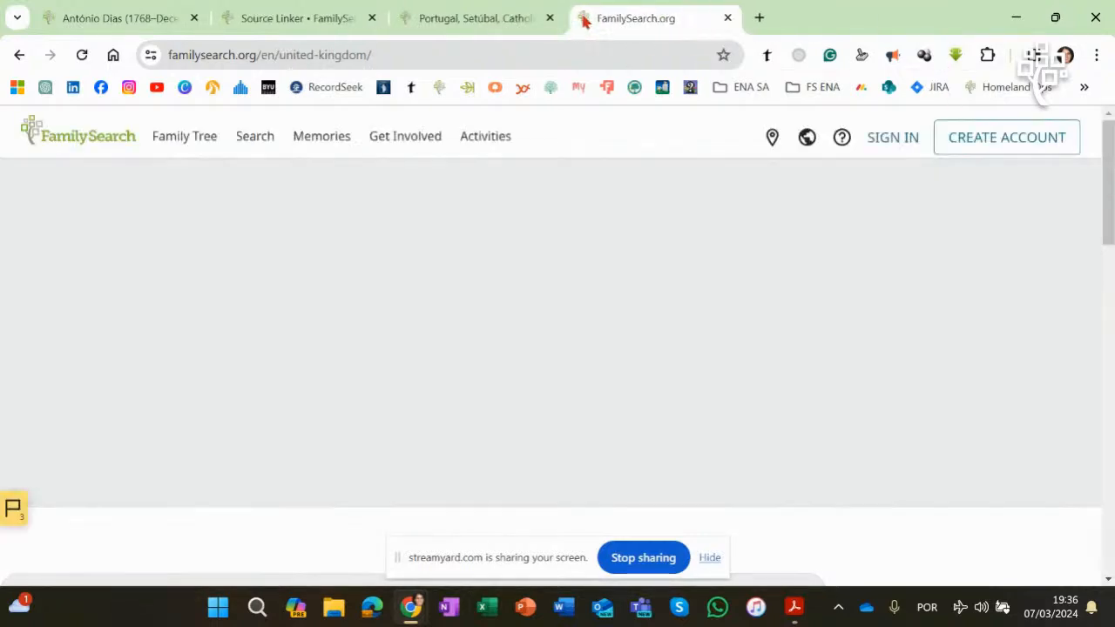
pyautogui.click(550, 18)
pyautogui.click(372, 17)
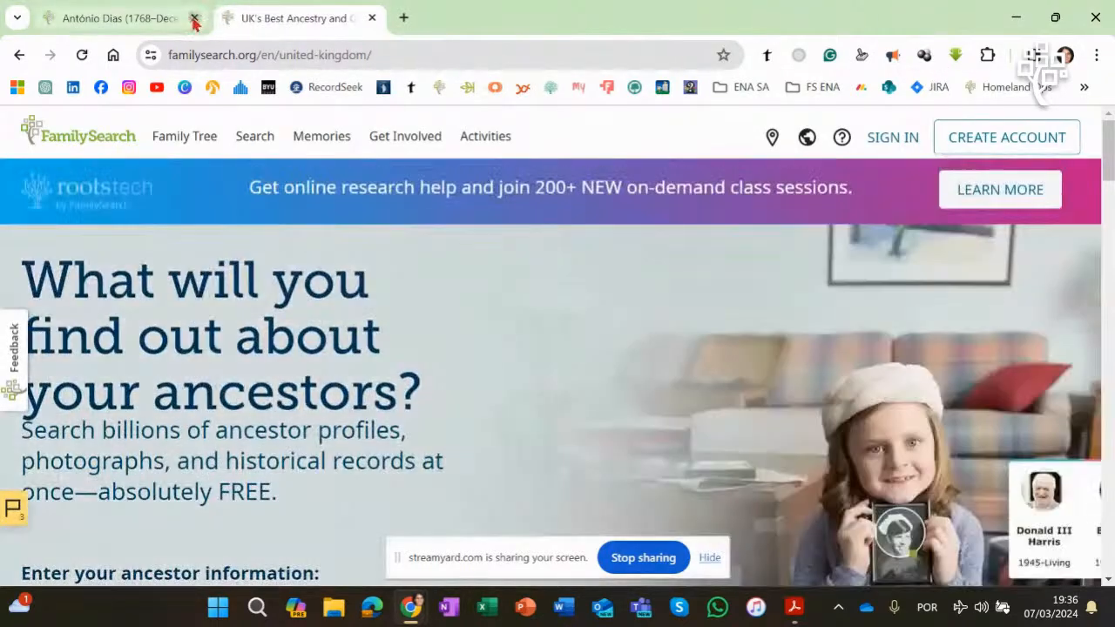
pyautogui.click(193, 18)
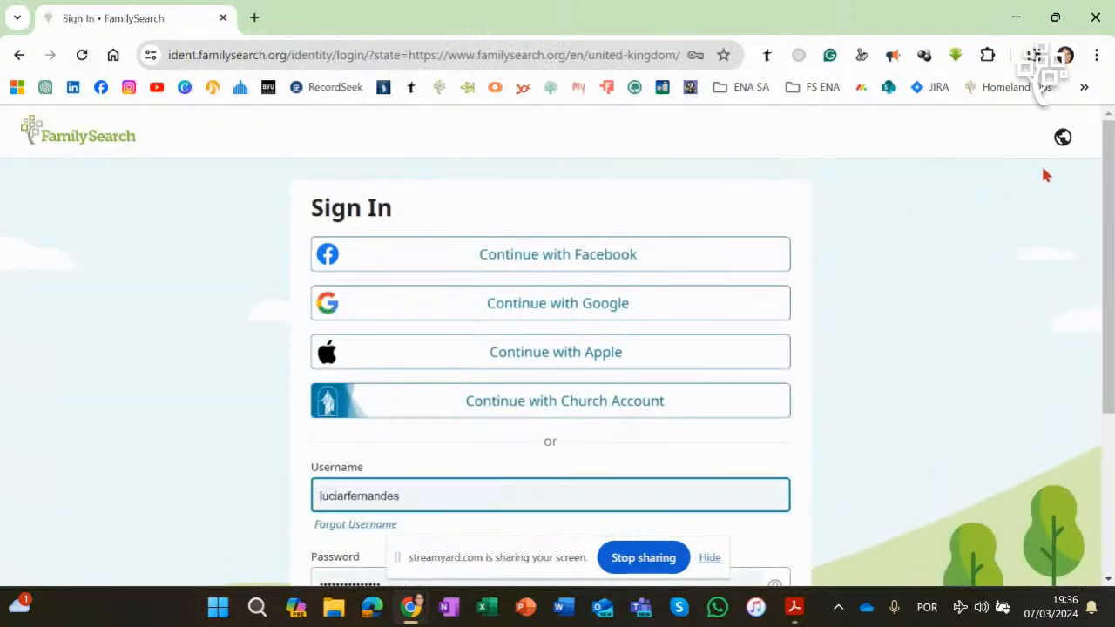
# Step: Sign in to the second account using its saved username and password, and dismiss the RootsTech 2024 pop-up
pyautogui.moveTo(1107, 170); pyautogui.dragTo(1102, 305)
pyautogui.doubleClick(470, 266)
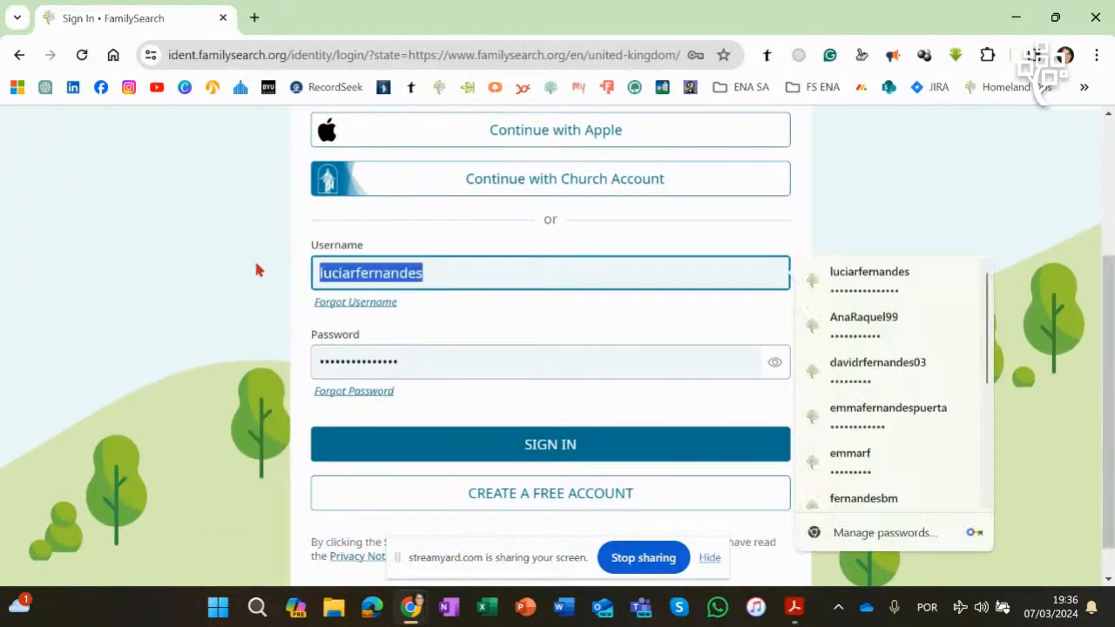
pyautogui.moveTo(993, 313); pyautogui.dragTo(989, 416)
pyautogui.click(879, 321)
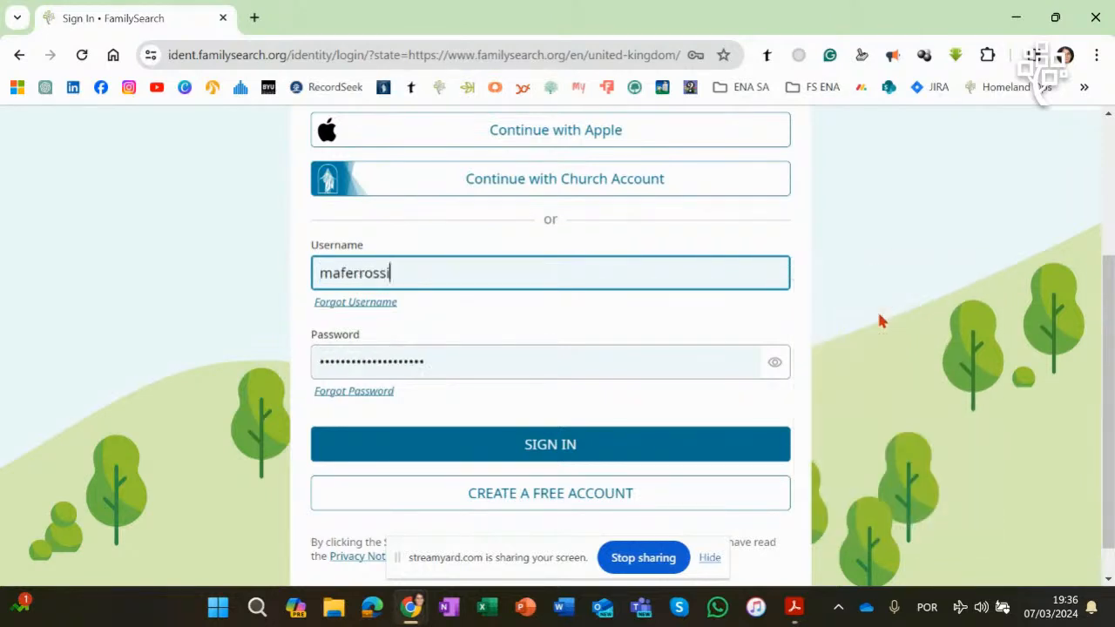
pyautogui.click(582, 440)
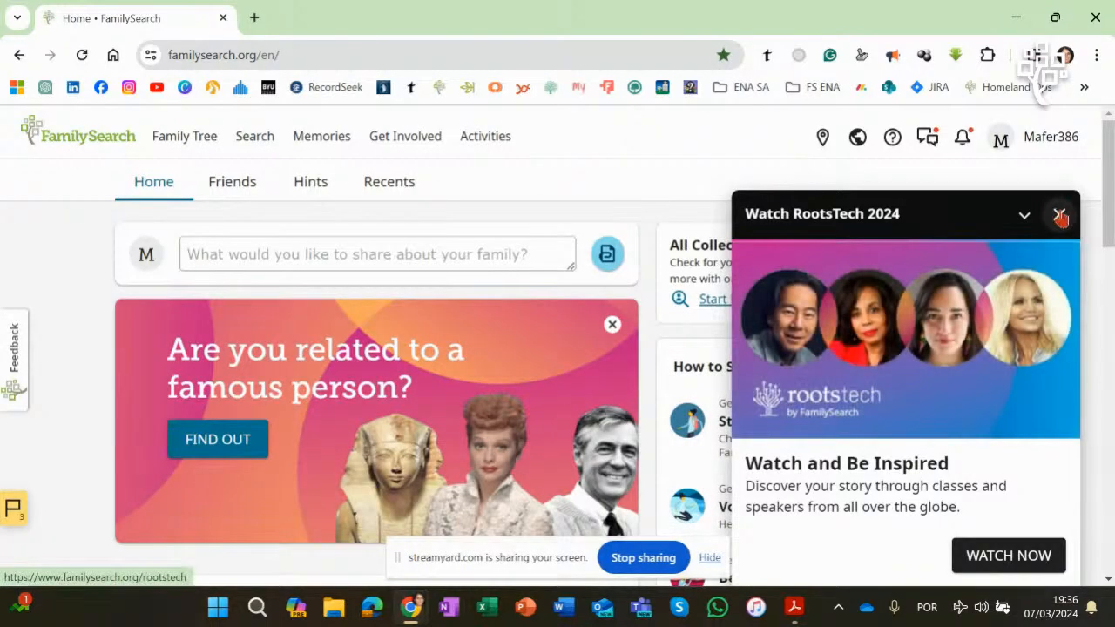
pyautogui.click(1061, 216)
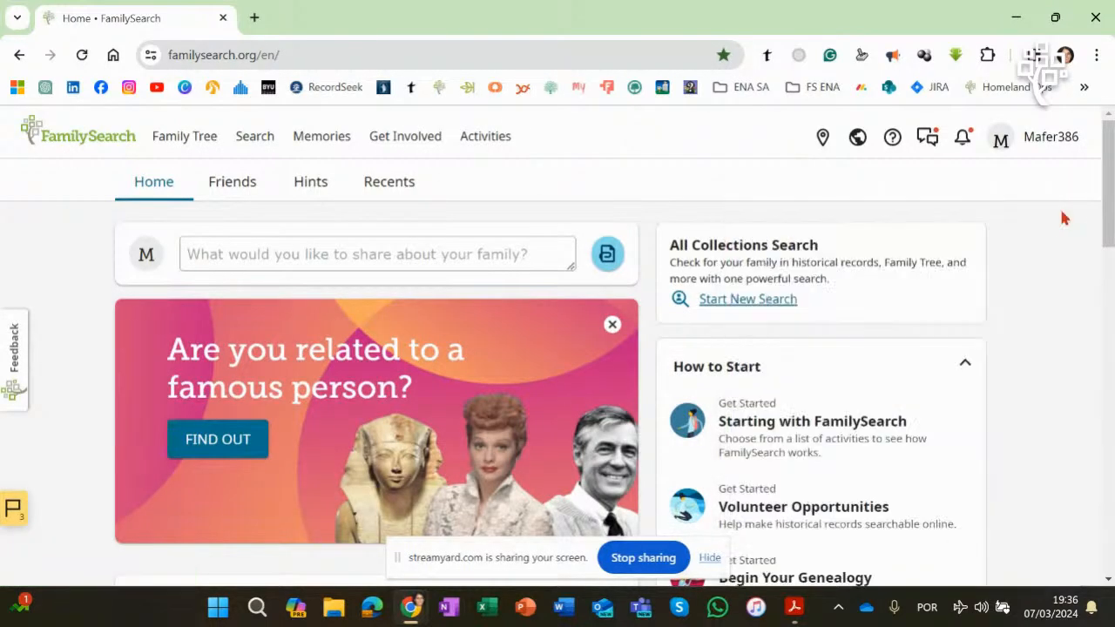
# Step: Open the account's Family Tree in landscape view and look over the parent and grandparent generations
pyautogui.click(185, 141)
pyautogui.click(194, 236)
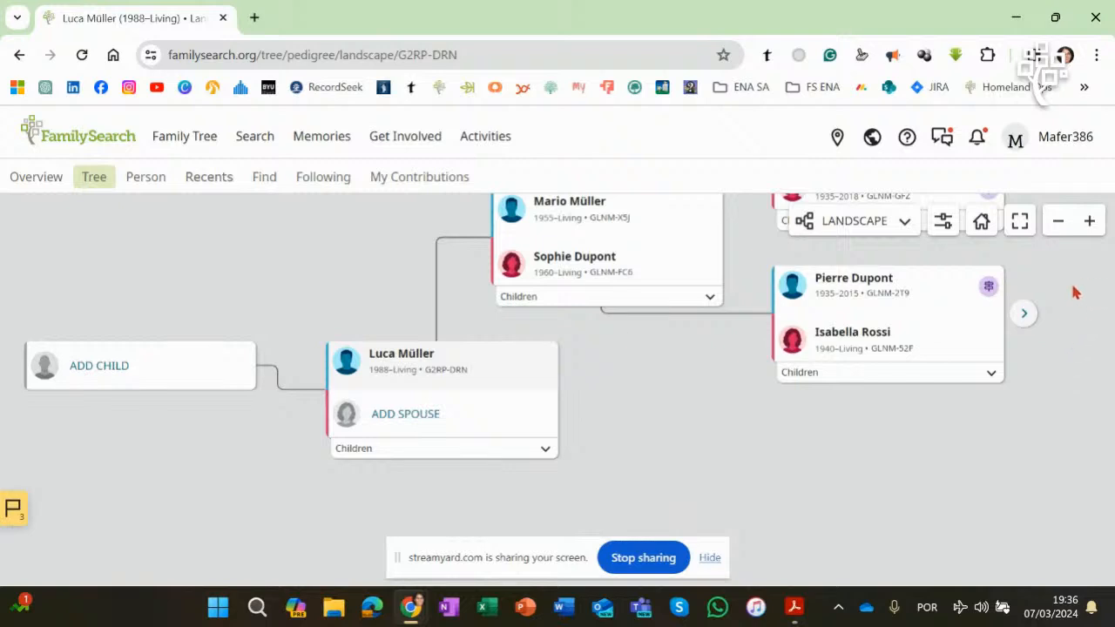
pyautogui.moveTo(703, 375); pyautogui.dragTo(630, 489)
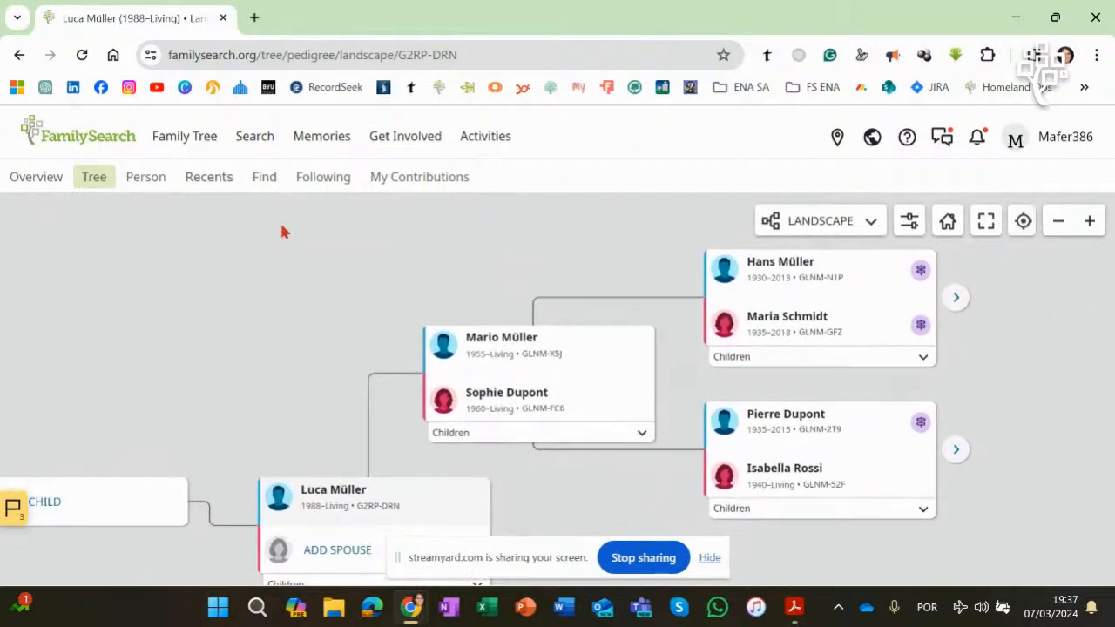
# Step: Search Historical Records for a sample first and last name with the place England, United Kingdom
pyautogui.click(256, 137)
pyautogui.click(263, 186)
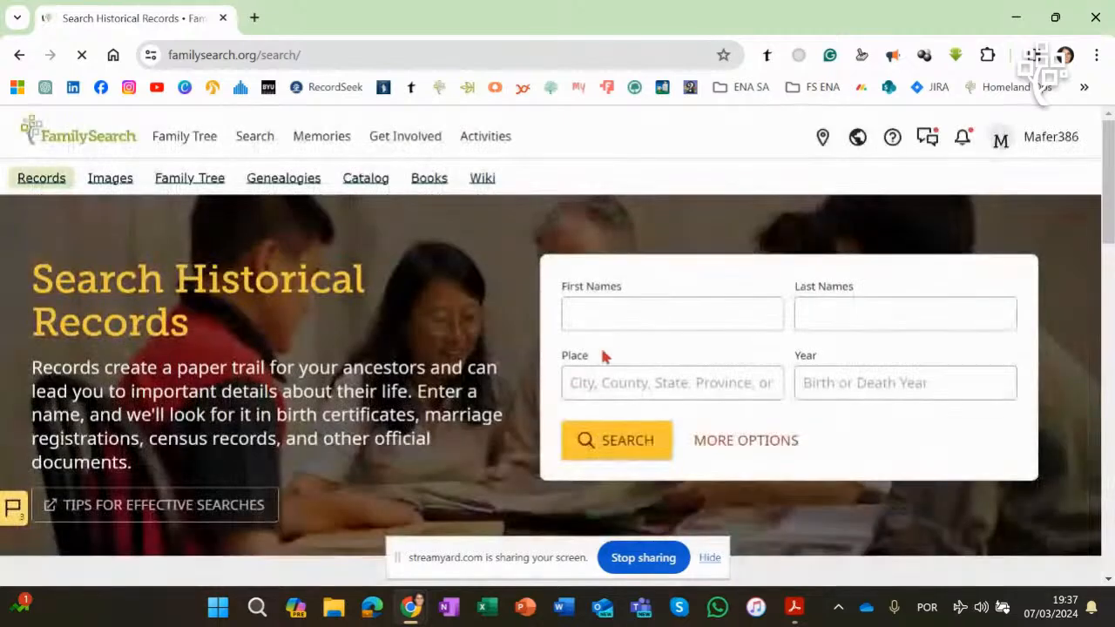
pyautogui.click(612, 319)
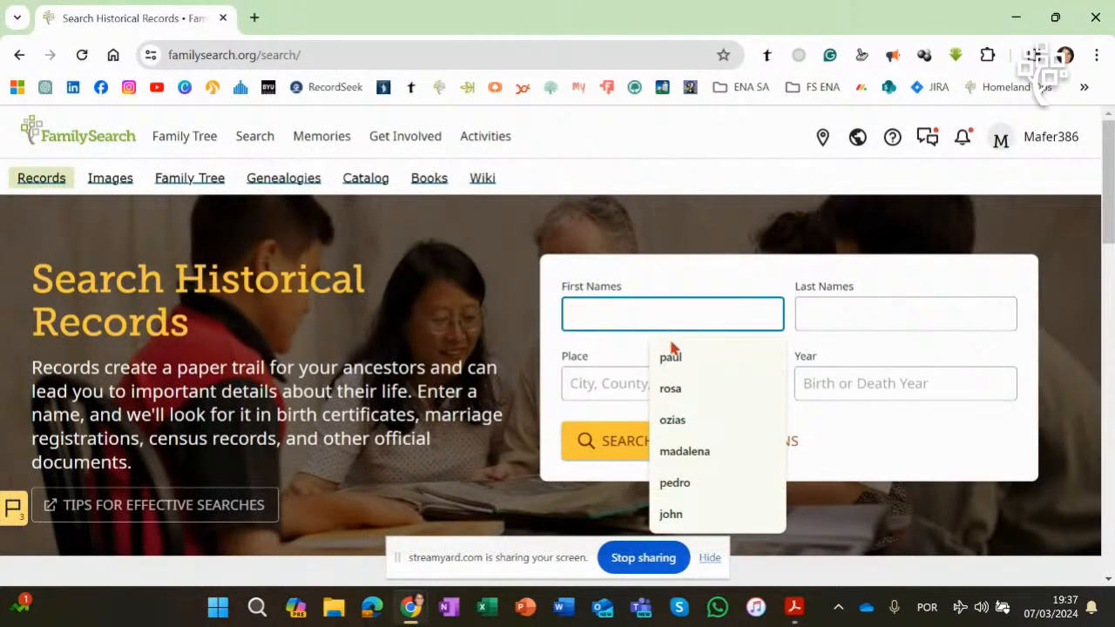
pyautogui.click(729, 353)
pyautogui.click(813, 308)
pyautogui.click(912, 357)
pyautogui.click(723, 381)
pyautogui.write('england')
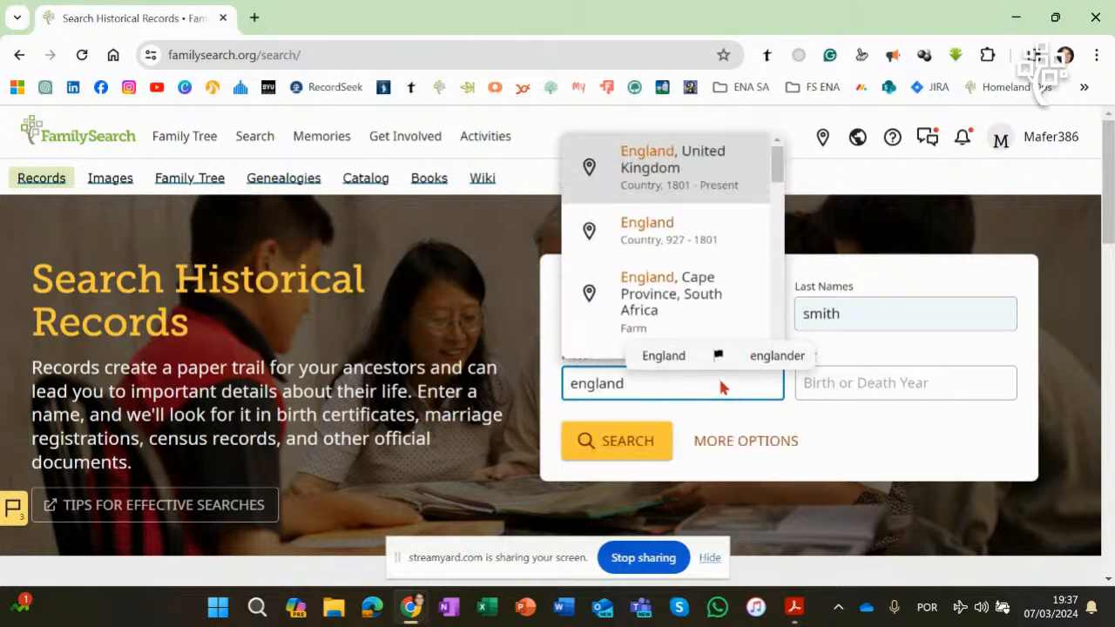
pyautogui.click(677, 154)
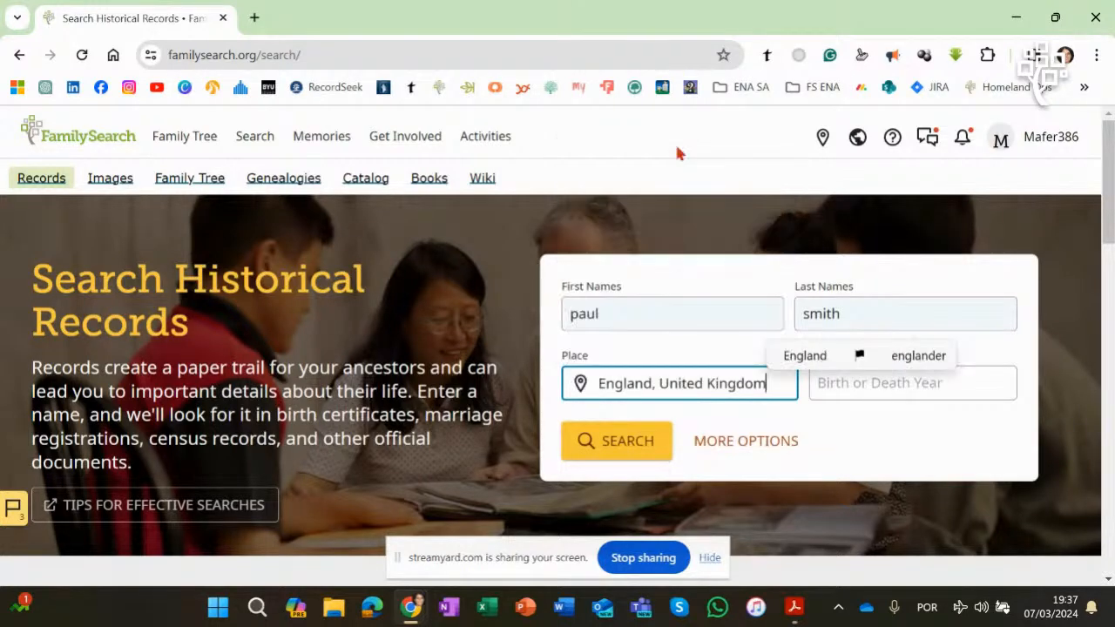
pyautogui.click(636, 444)
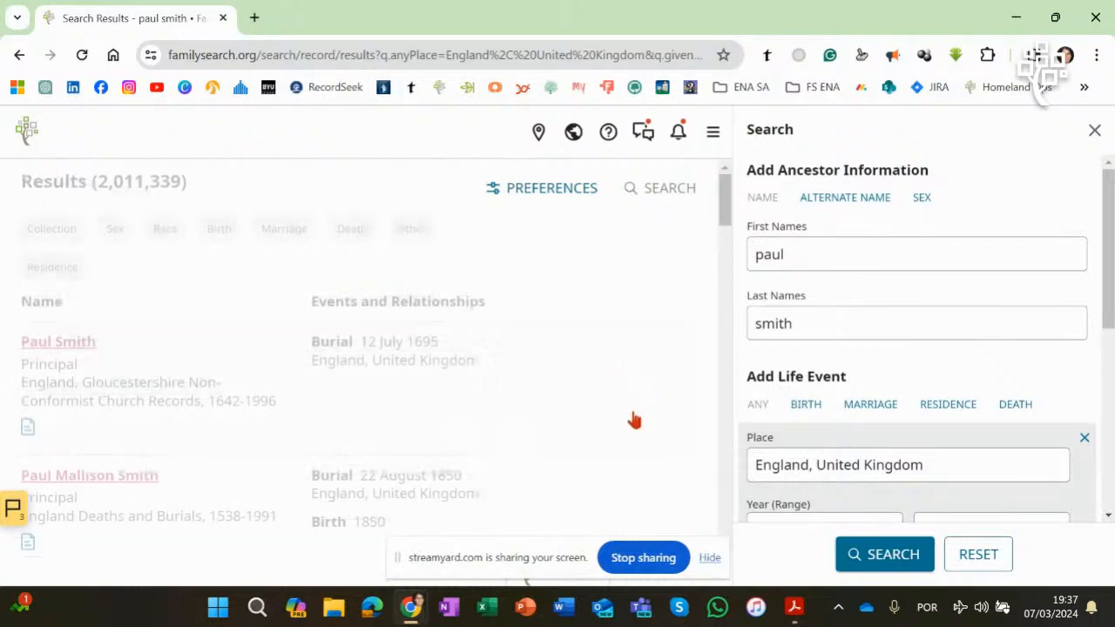
# Step: Open the 22 August 1850 burial record from the results, check whether it can be edited, and return to the results
pyautogui.click(1094, 130)
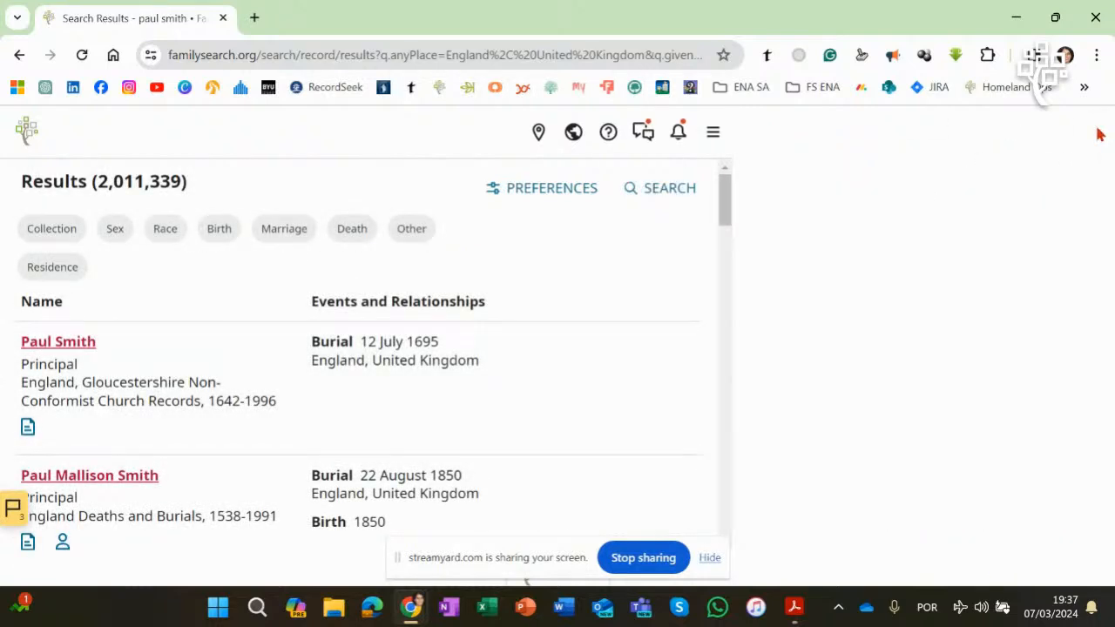
pyautogui.moveTo(1107, 255); pyautogui.dragTo(1108, 276)
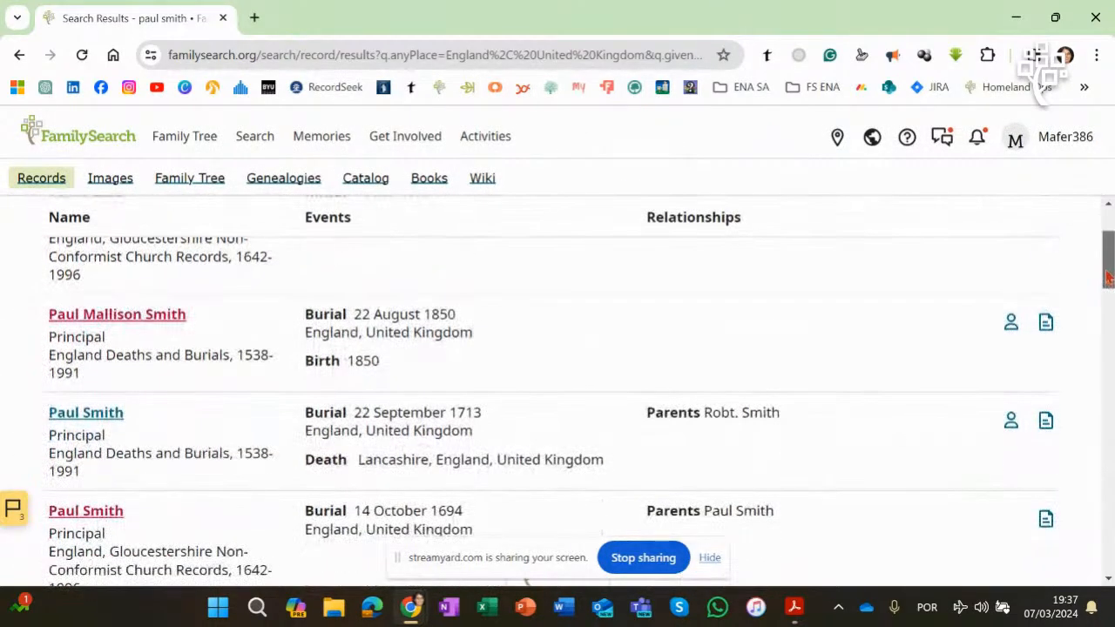
pyautogui.click(1047, 323)
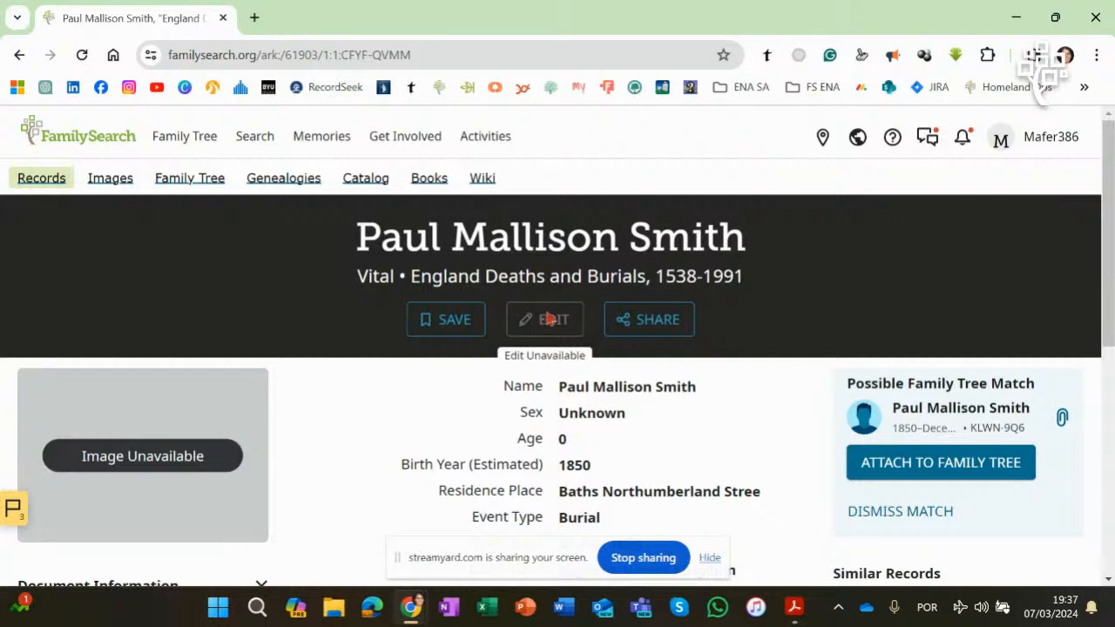
pyautogui.click(20, 55)
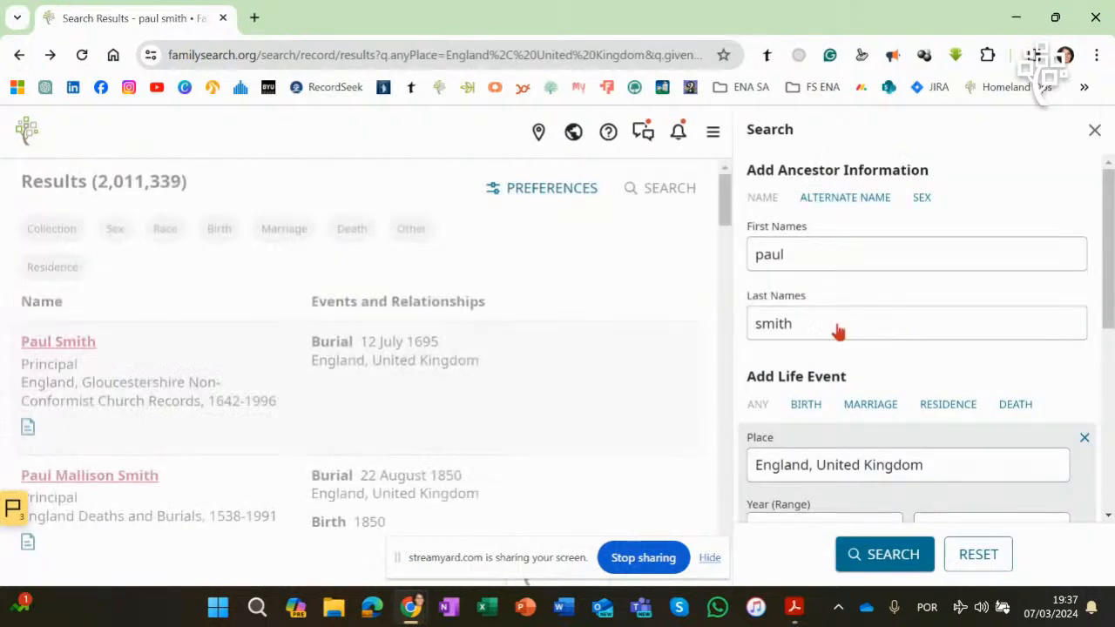
# Step: Open the 22 September 1713 burial record, check its editing option, and go back to the search results
pyautogui.click(1094, 133)
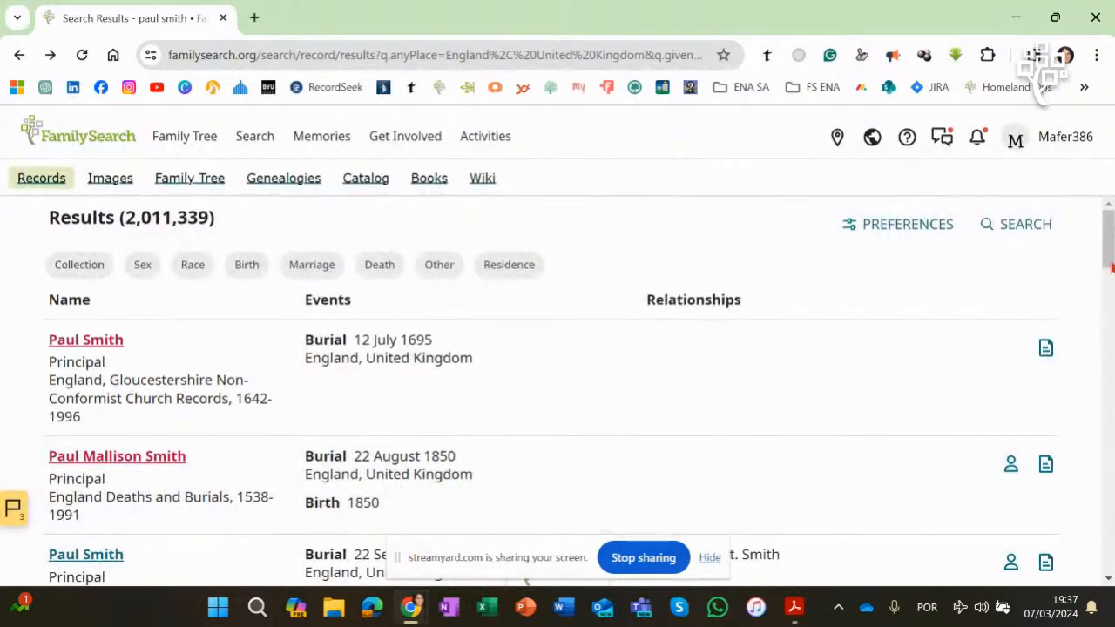
pyautogui.moveTo(1108, 237); pyautogui.dragTo(1108, 286)
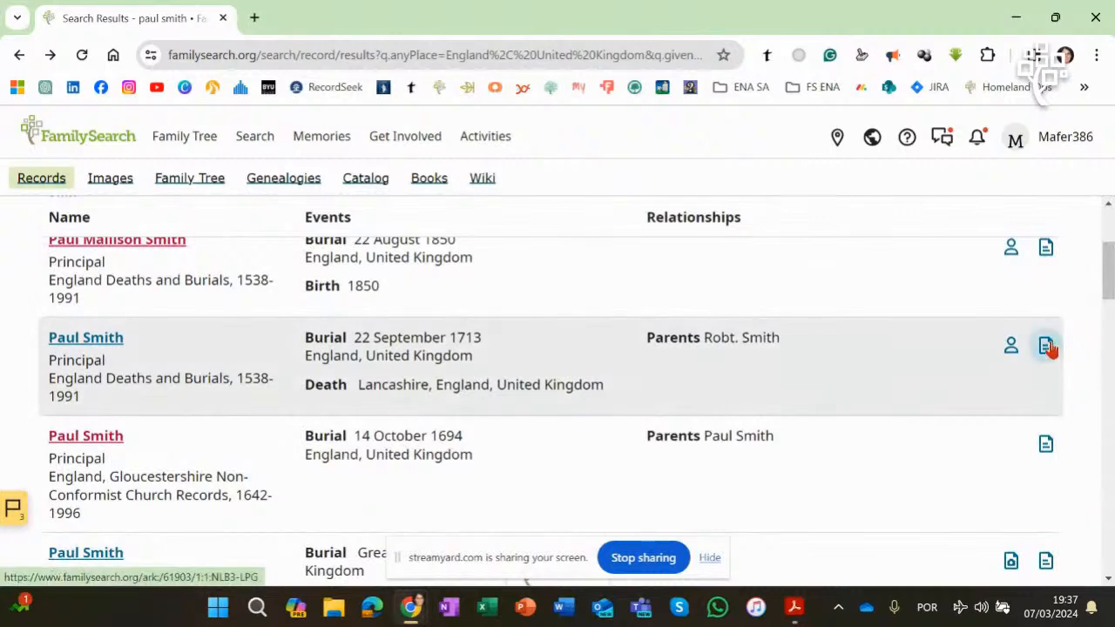
pyautogui.click(1046, 346)
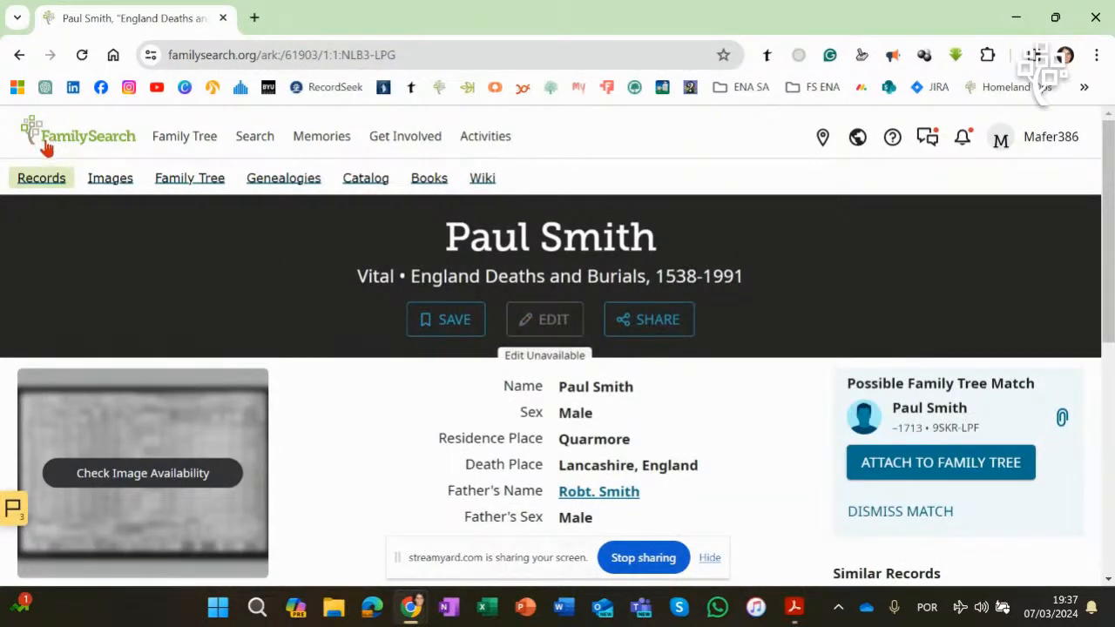
pyautogui.click(19, 55)
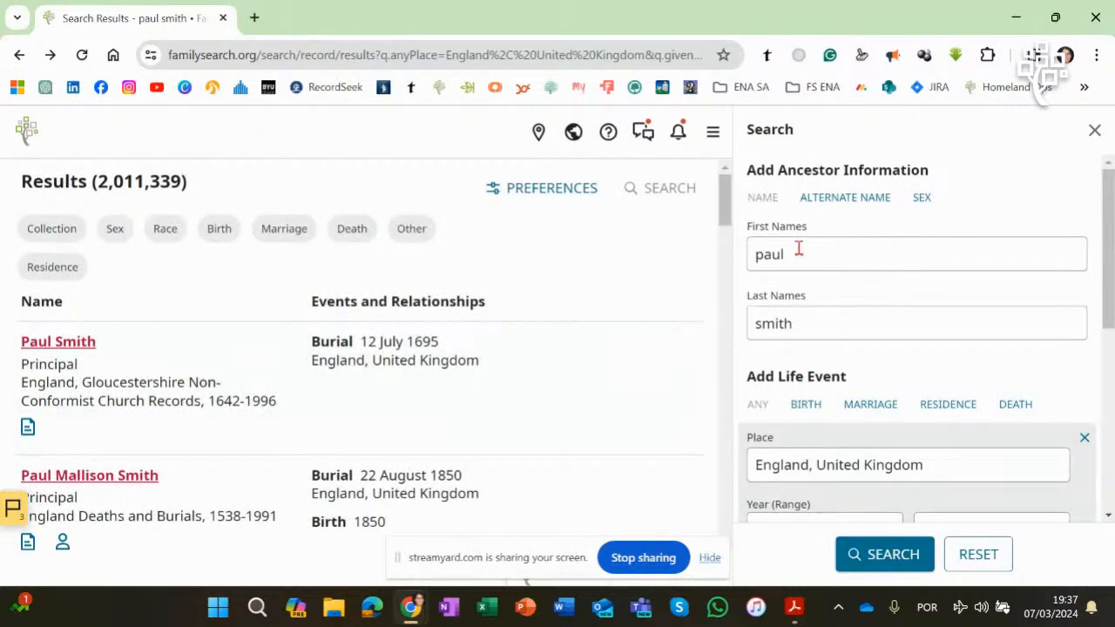
# Step: Replace the ancestor's first and last names, set the place to Diocese de Setúbal, Portugal, and rerun the record search
pyautogui.click(797, 250)
pyautogui.write('jose')
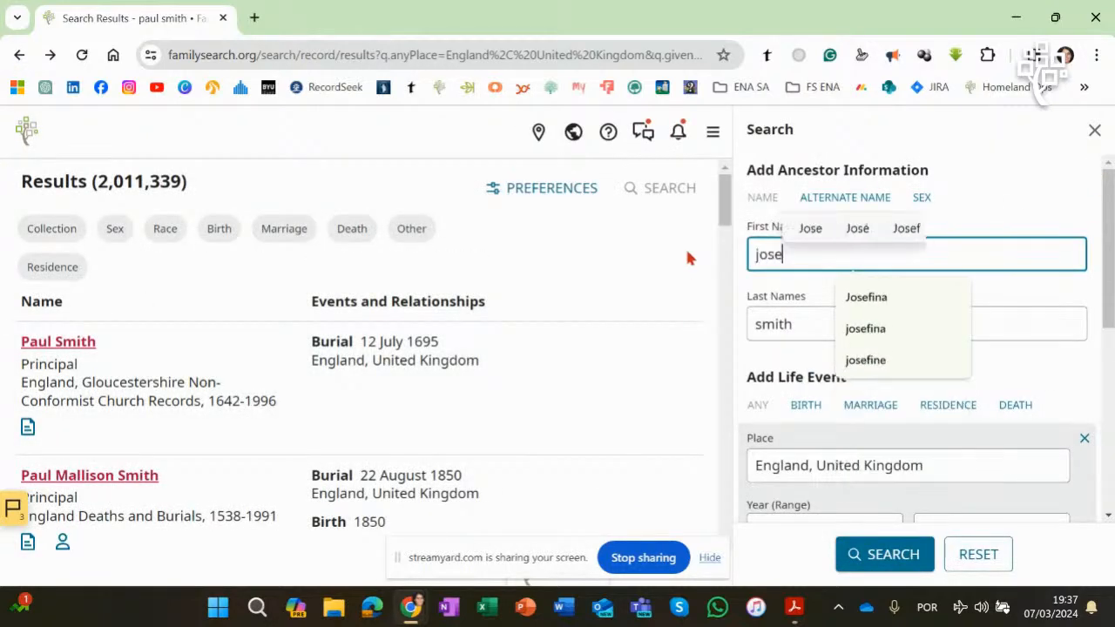
pyautogui.click(857, 227)
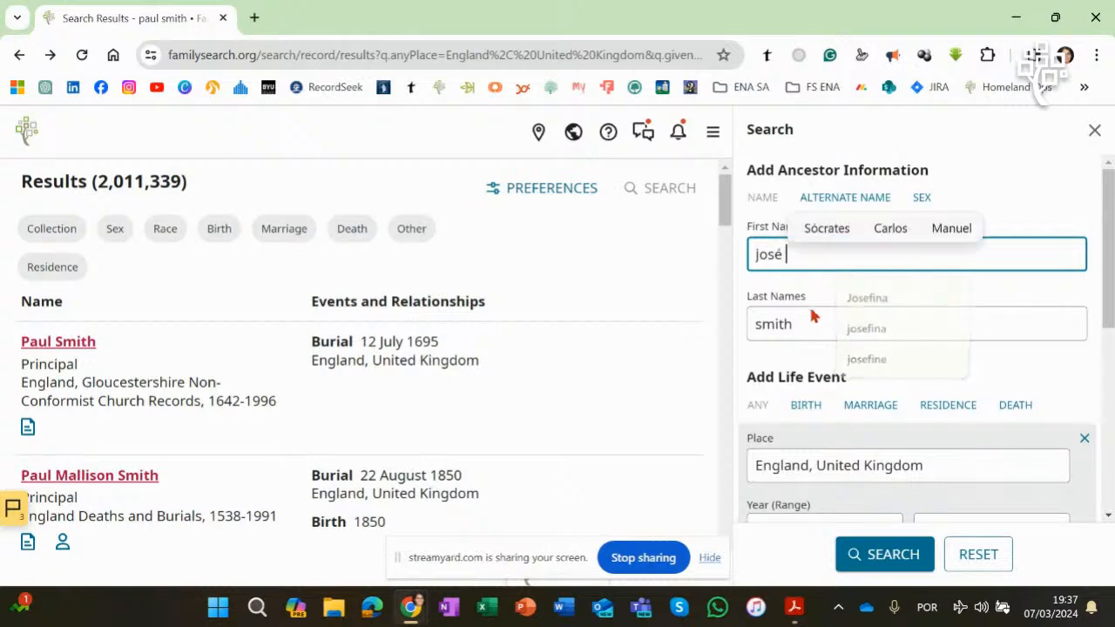
pyautogui.click(779, 323)
pyautogui.write('gaspar')
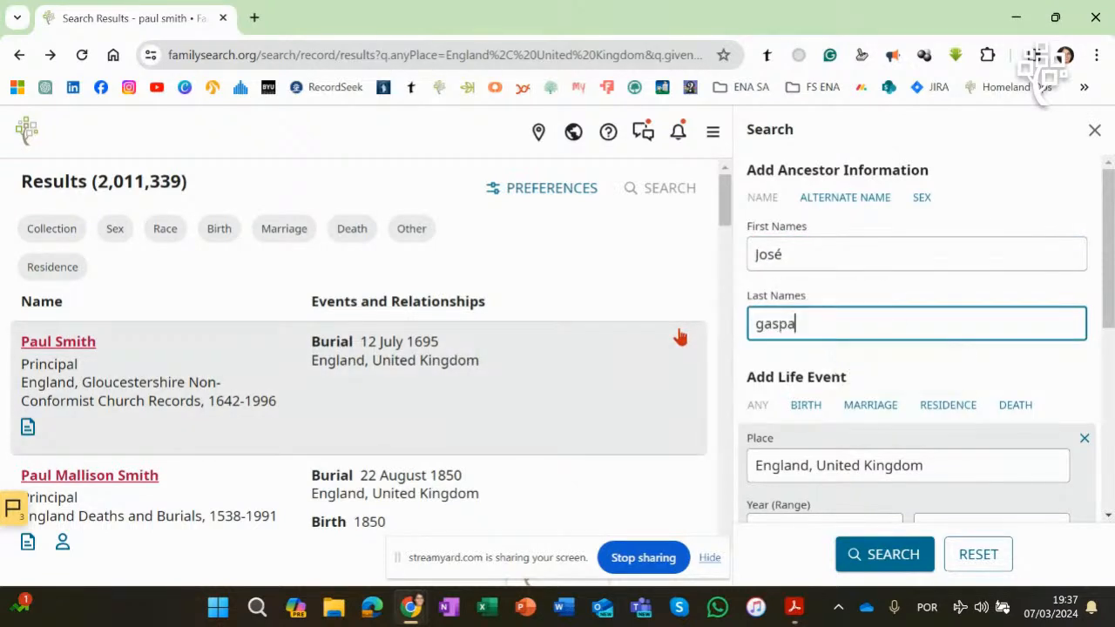
pyautogui.click(968, 462)
pyautogui.write('setu')
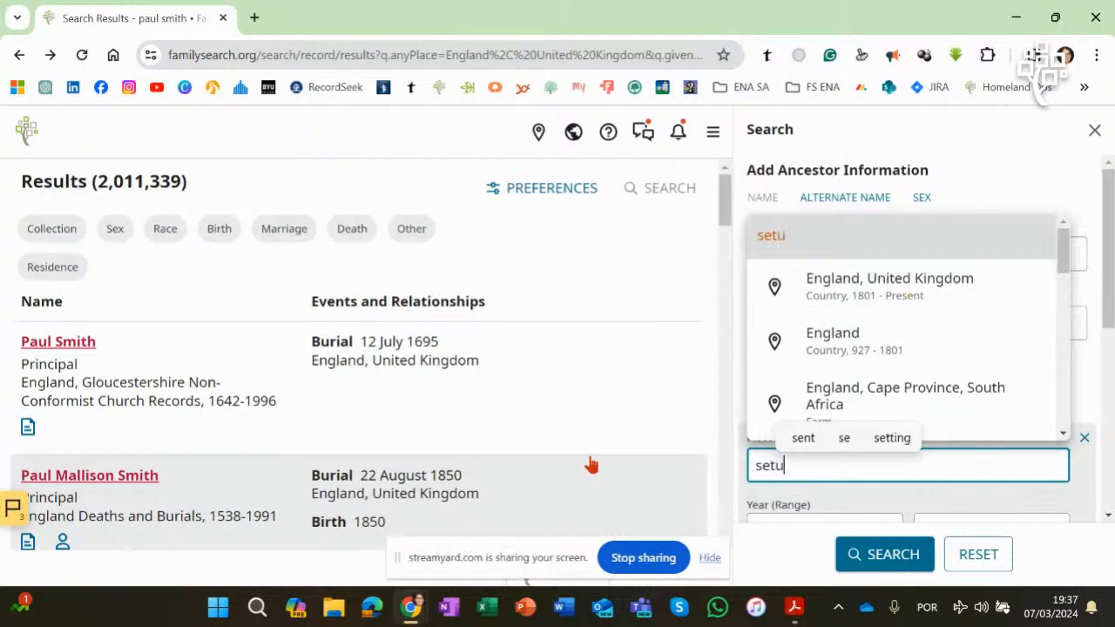
pyautogui.write('bal, portugal')
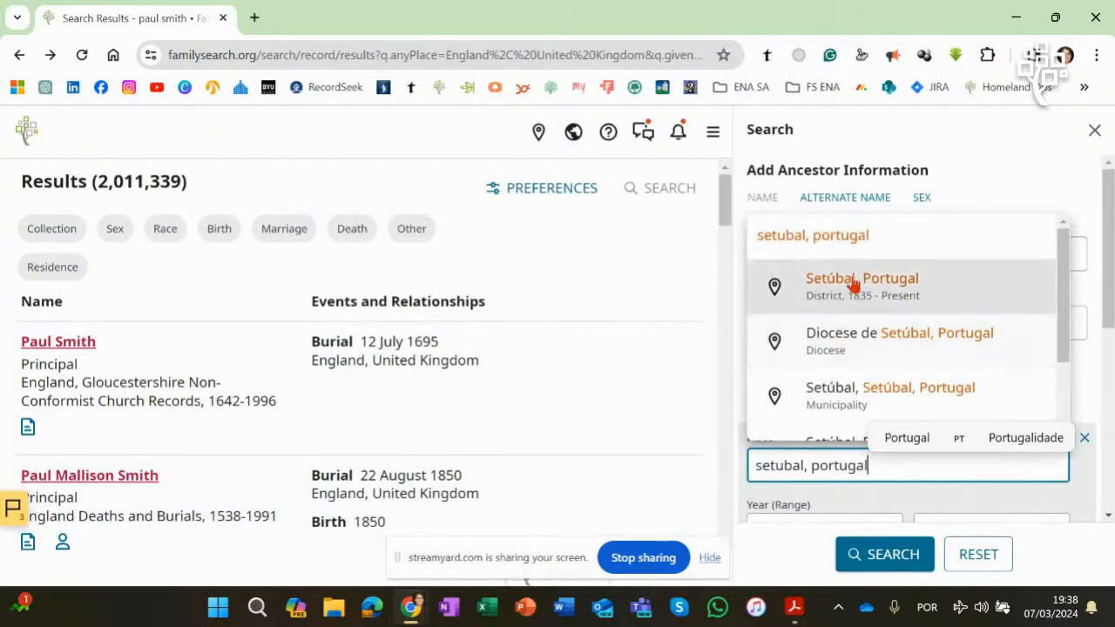
pyautogui.click(892, 366)
pyautogui.moveTo(1108, 291); pyautogui.dragTo(1111, 392)
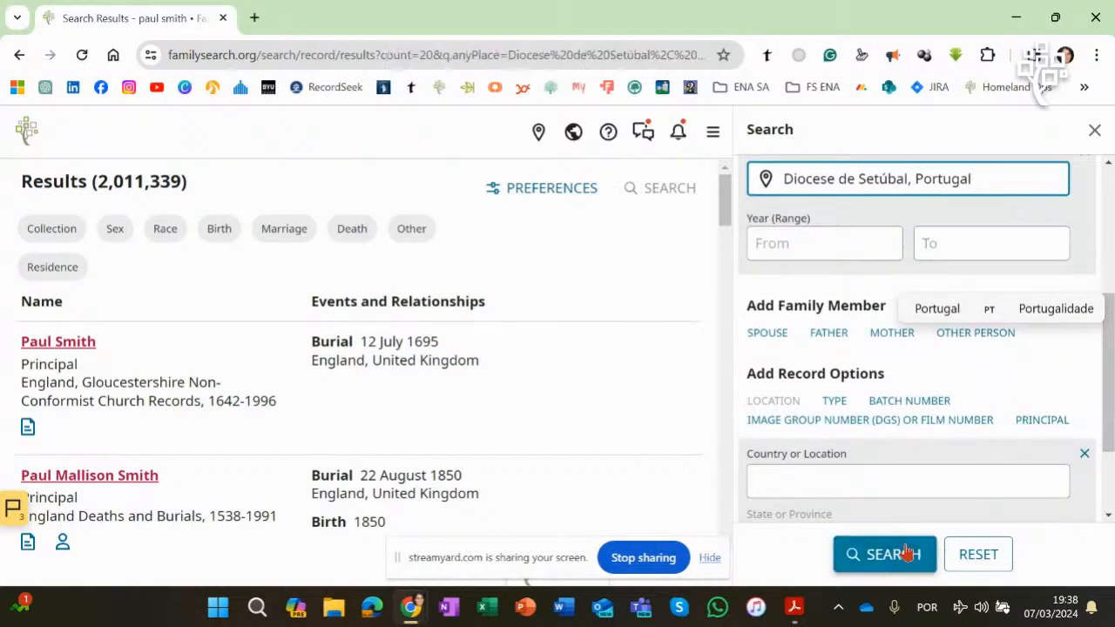
pyautogui.click(906, 552)
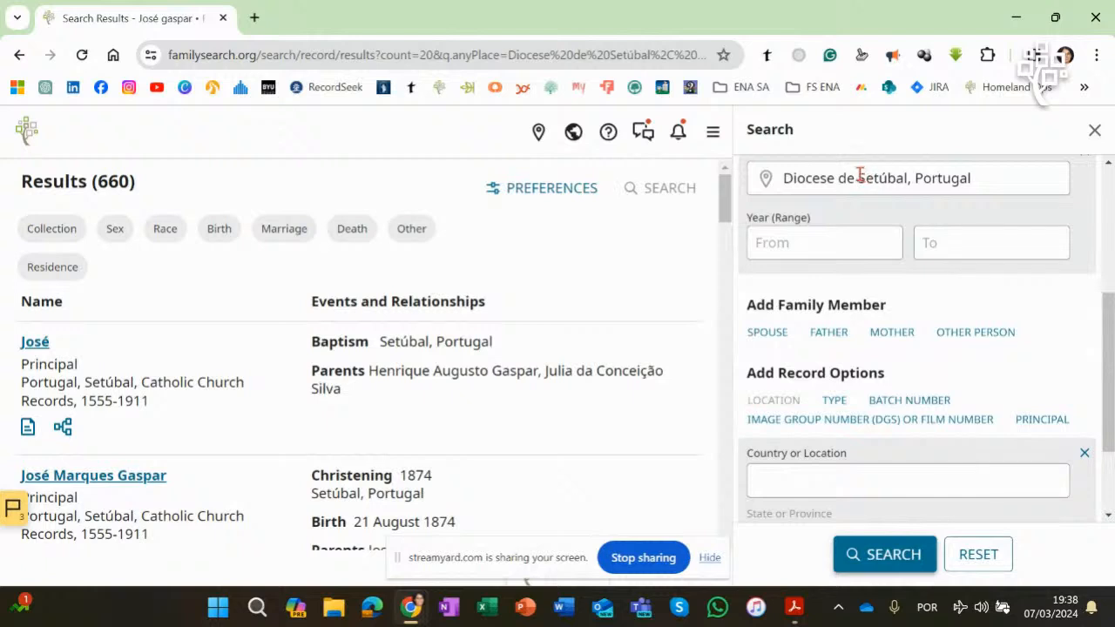
# Step: Change the search place to Setúbal, Setúbal, Portugal, rerun the search, and browse the resulting records
pyautogui.moveTo(861, 178); pyautogui.dragTo(709, 186)
pyautogui.press('BackSpace')
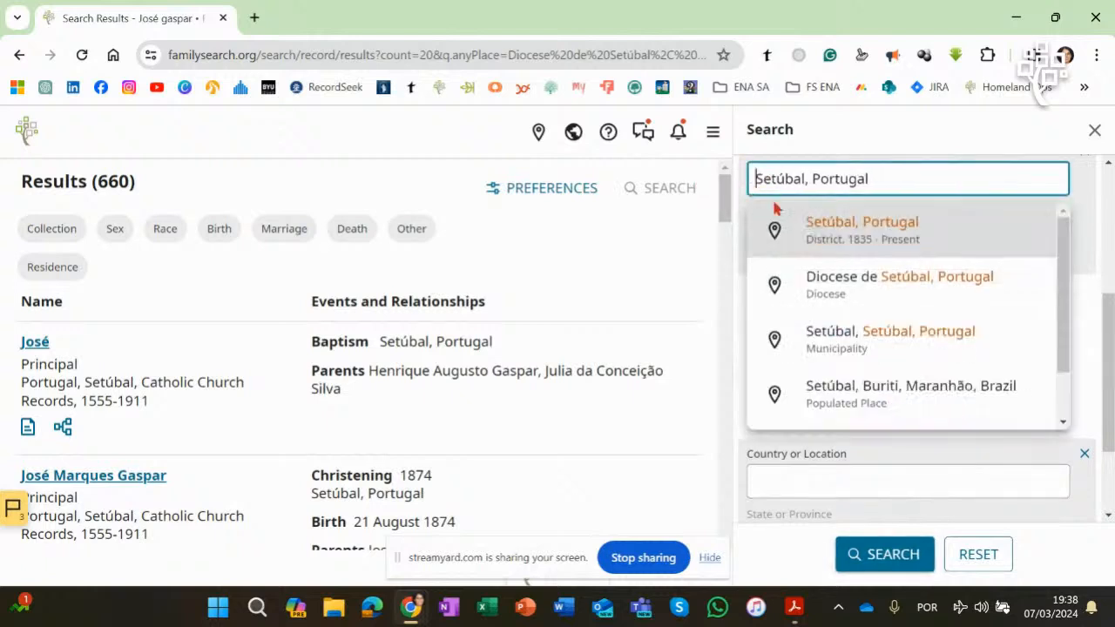
pyautogui.click(886, 338)
pyautogui.click(904, 559)
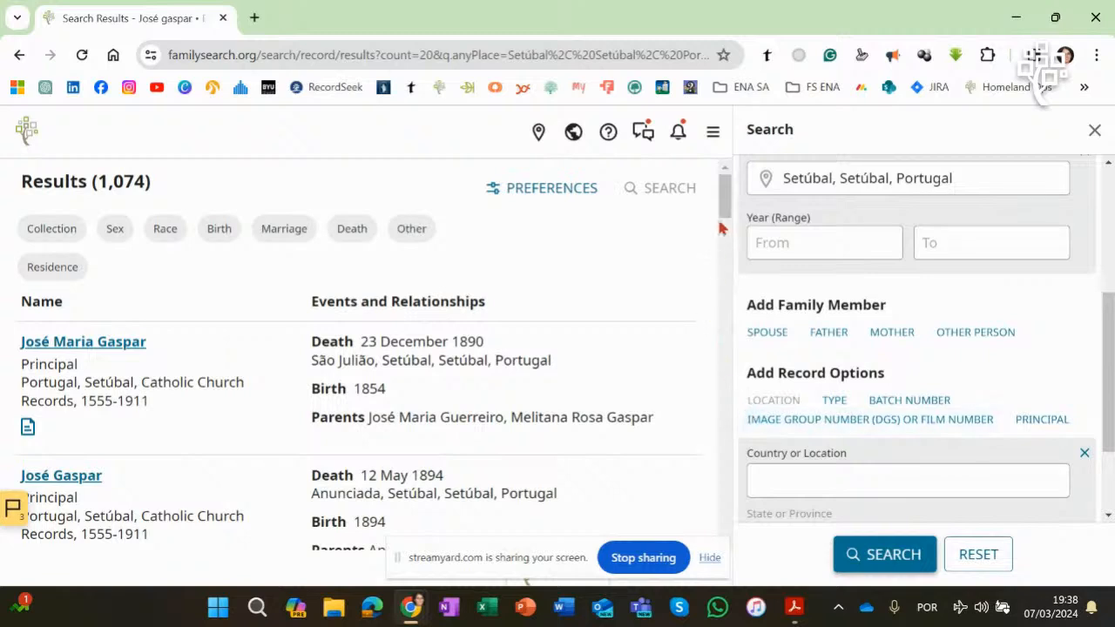
pyautogui.scroll(-2, 722, 224)
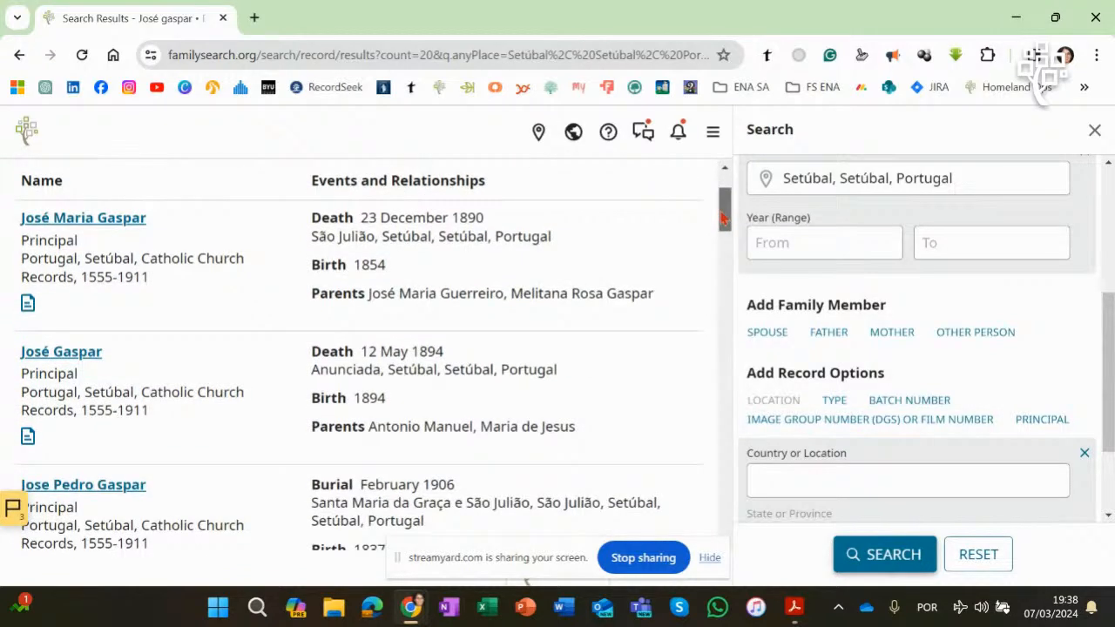
pyautogui.moveTo(722, 218); pyautogui.dragTo(722, 226)
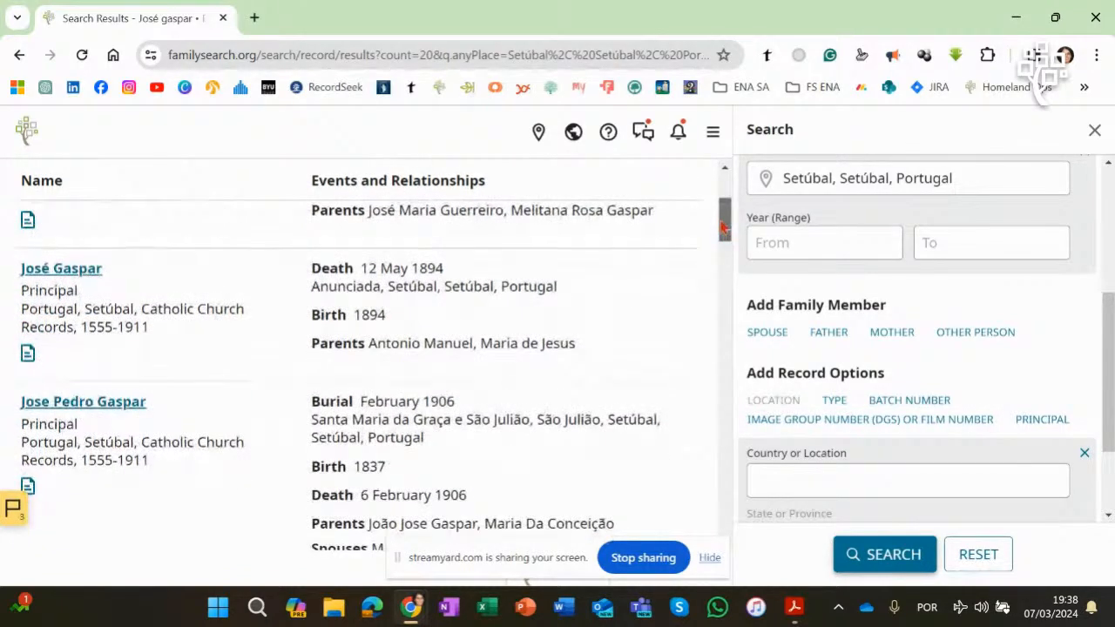
# Step: Open the February 1906 burial record from the Setúbal results, check whether it can be edited, and return to the results
pyautogui.moveTo(722, 224)
pyautogui.mouseDown()
pyautogui.moveTo(722, 288)
pyautogui.moveTo(722, 243)
pyautogui.mouseUp()
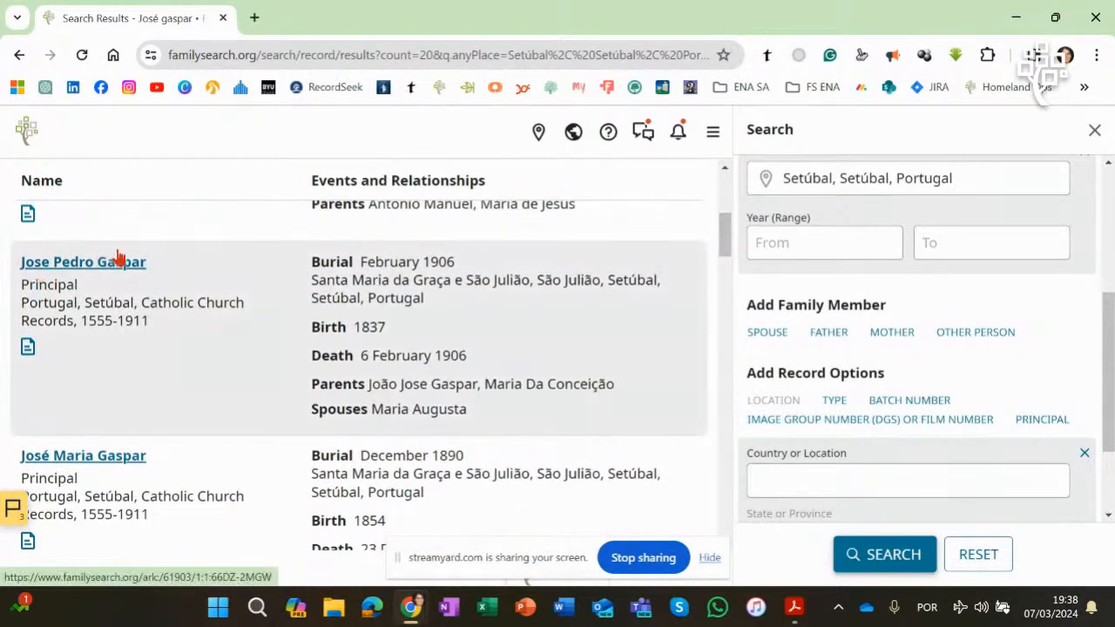
pyautogui.click(111, 263)
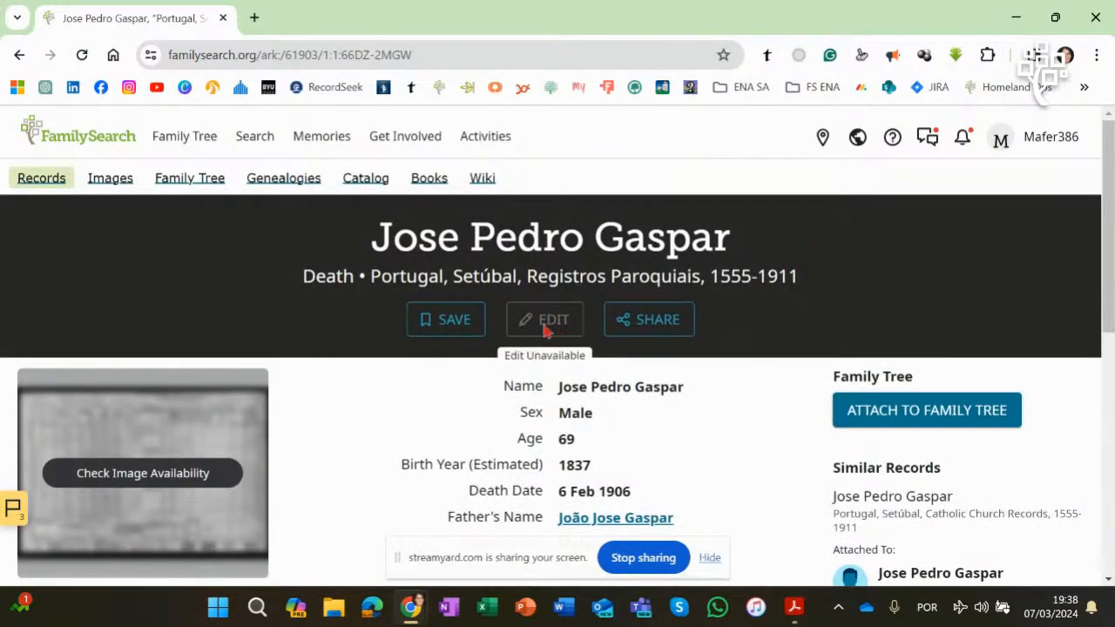
pyautogui.click(550, 318)
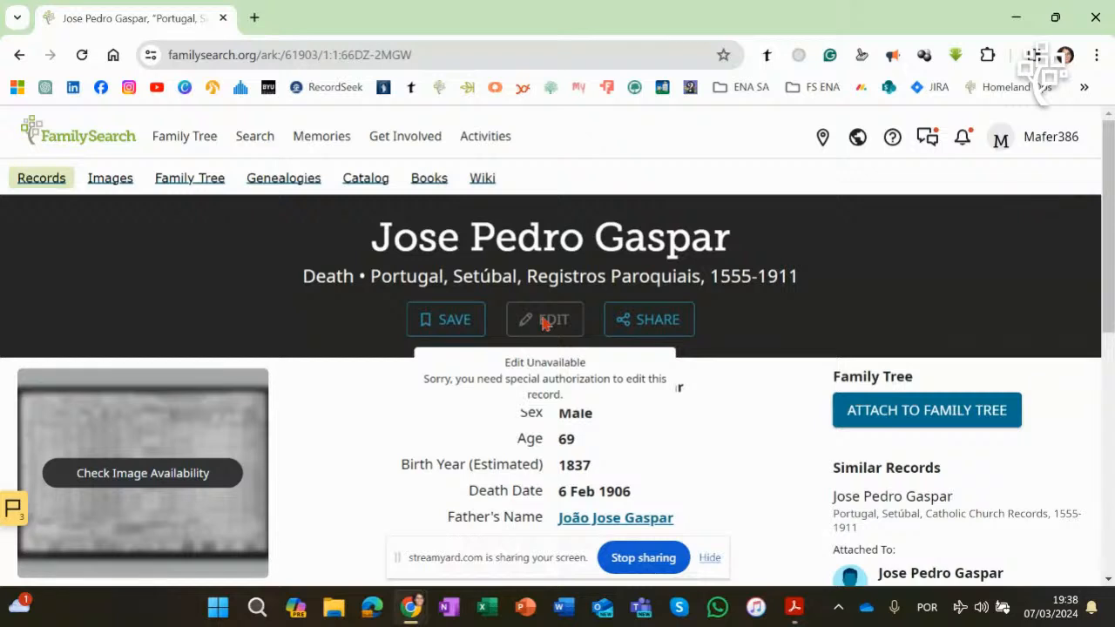
pyautogui.click(20, 55)
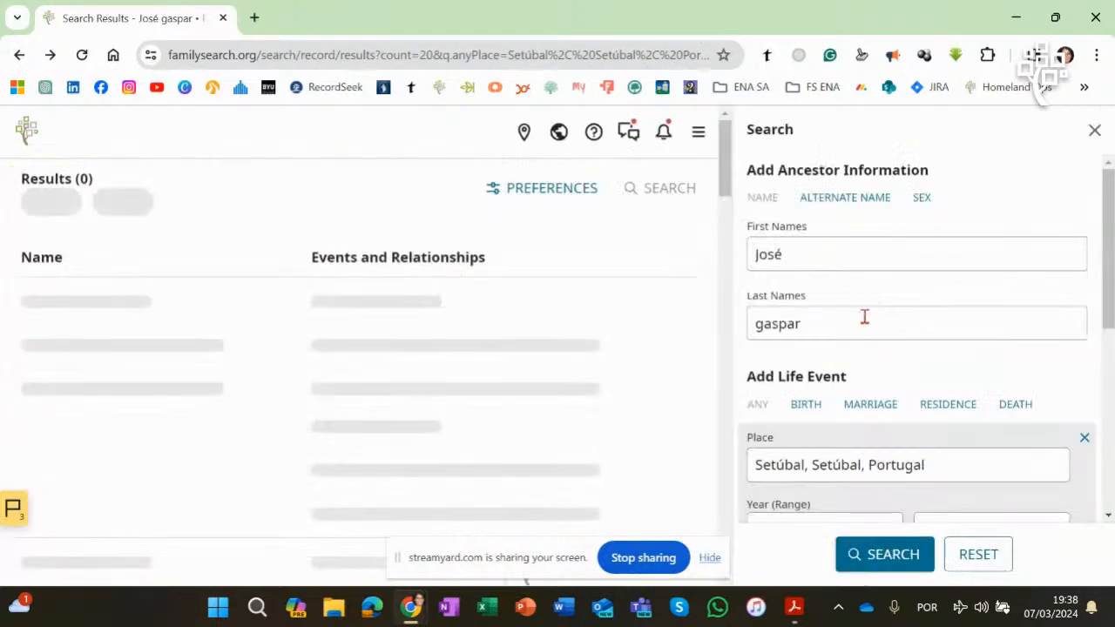
# Step: Close the search form and browse the full-width list of Setúbal results for another record
pyautogui.click(1094, 130)
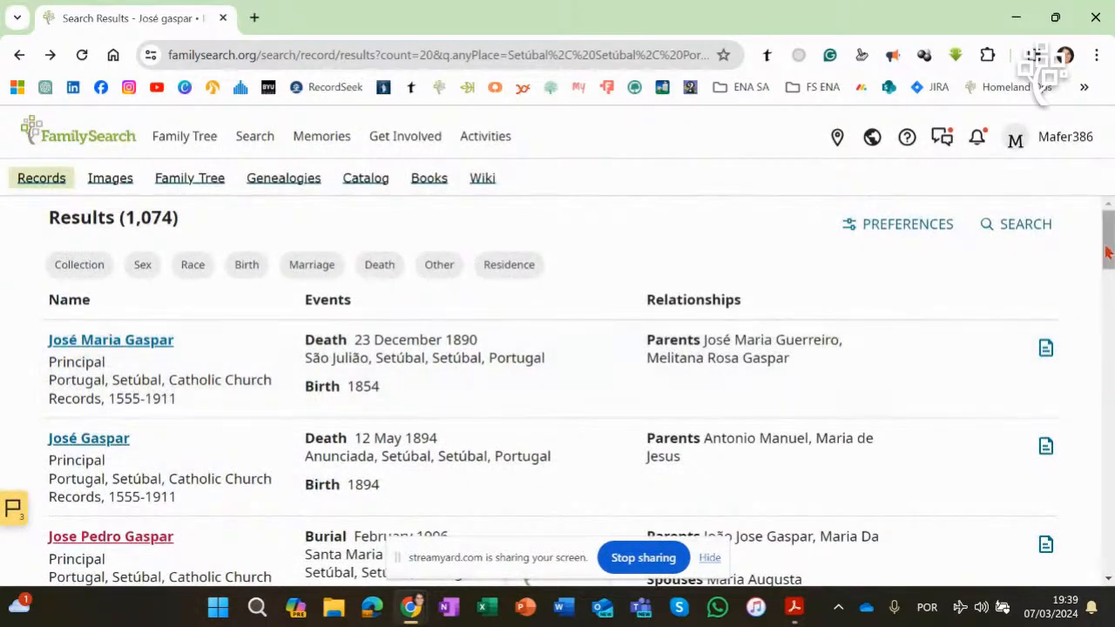
pyautogui.moveTo(1108, 244); pyautogui.dragTo(1110, 259)
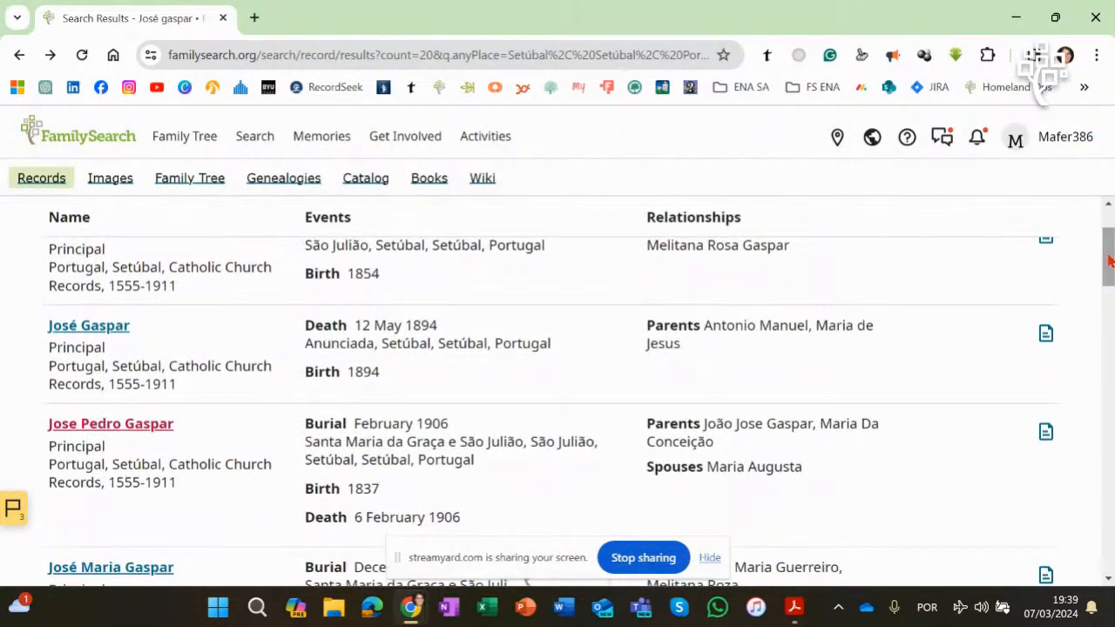